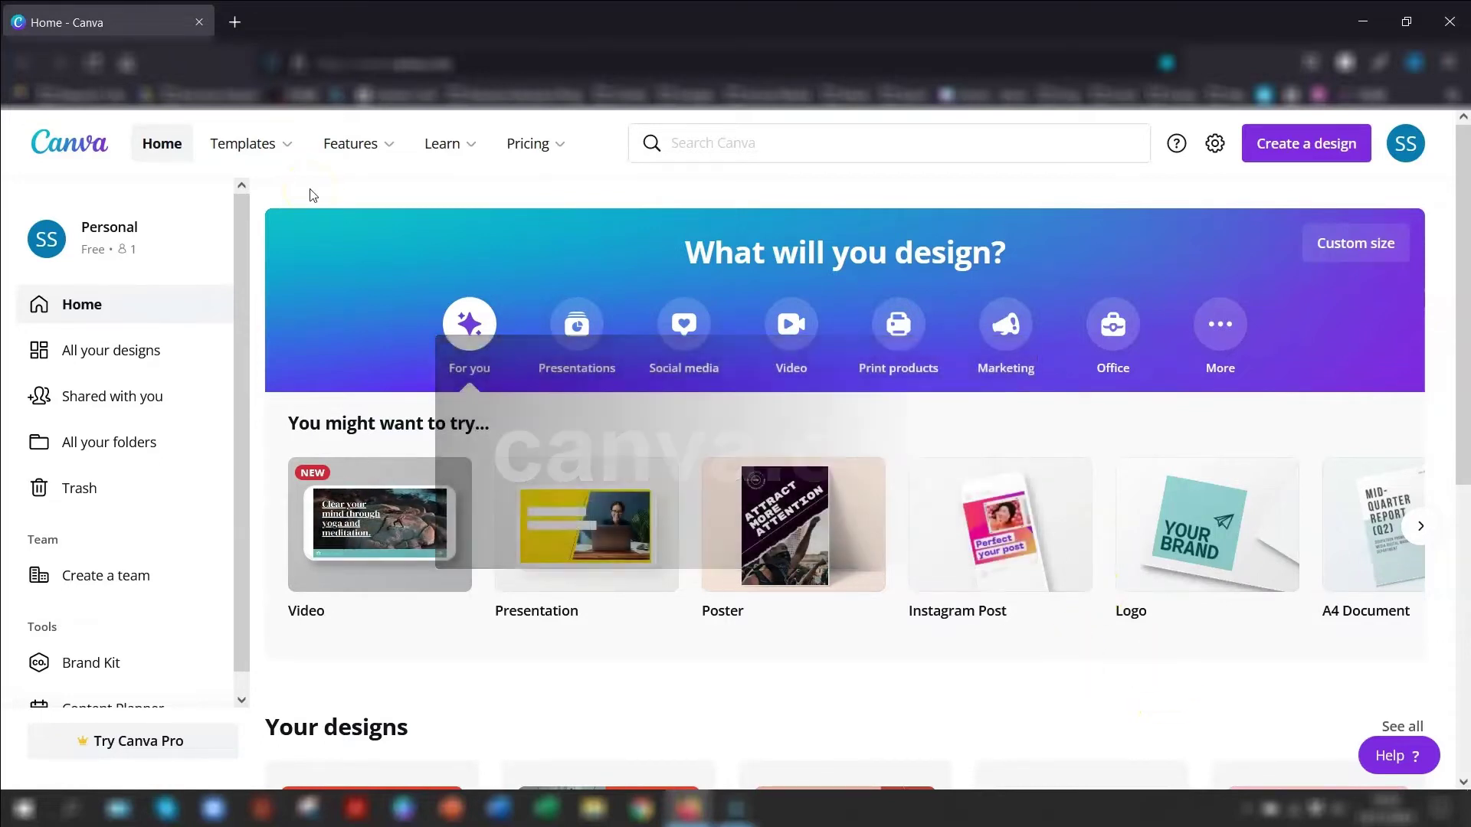
Step: Create a new blank 1920 × 1080 px Calendar design from the 'calendar' search suggestion
click(1297, 146)
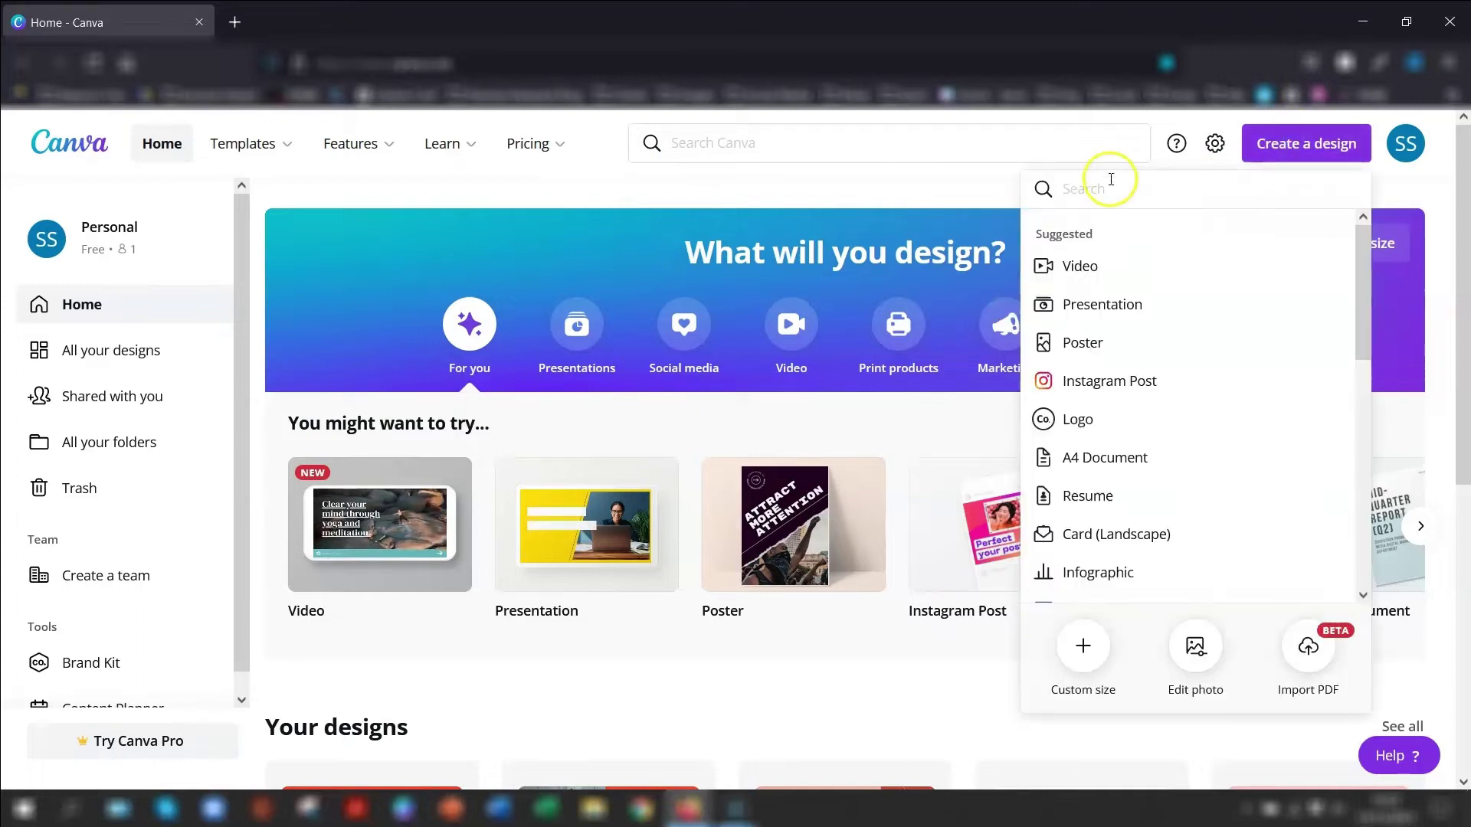
text(calendar)
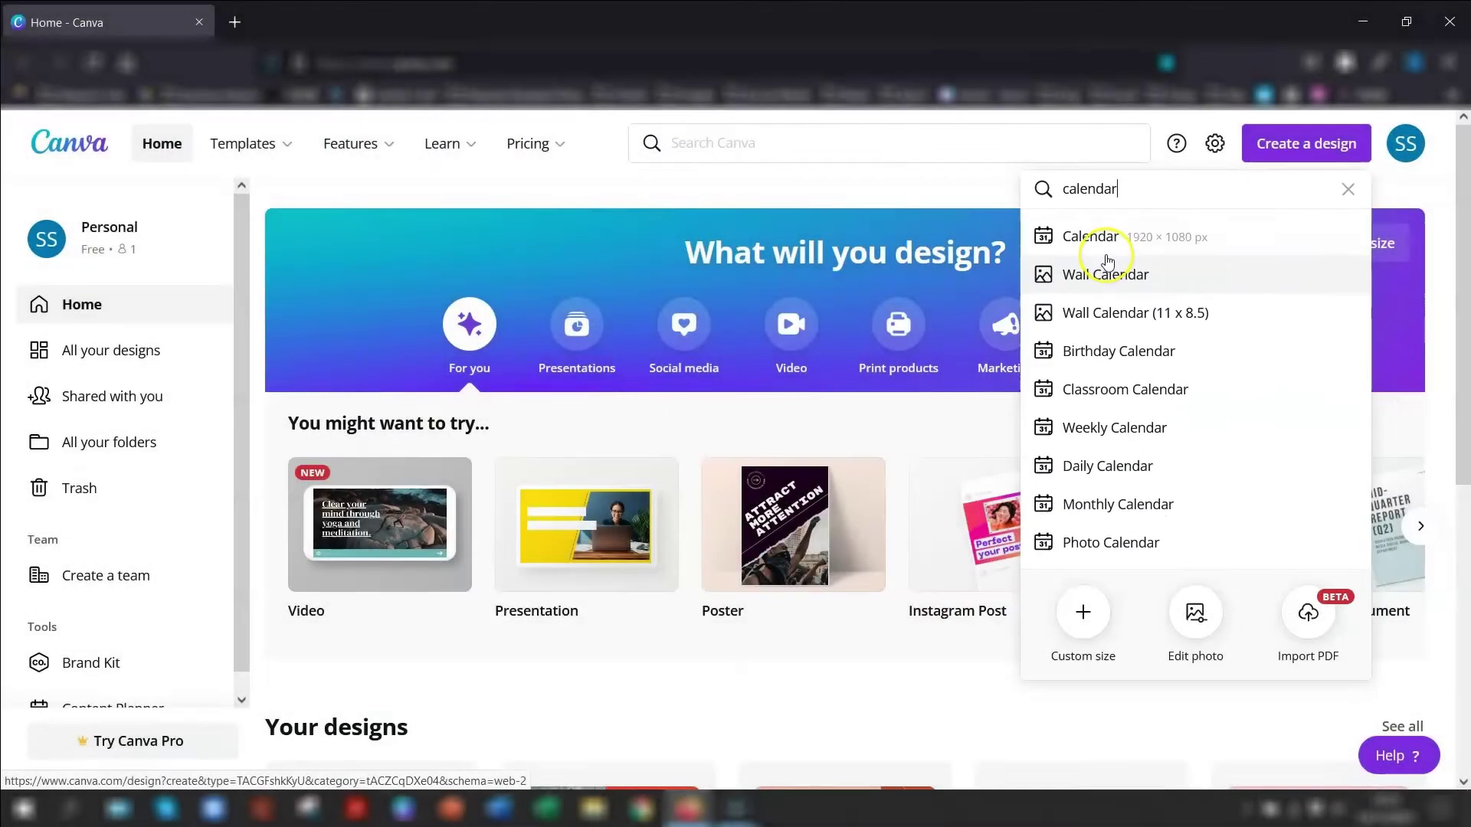
click(1091, 238)
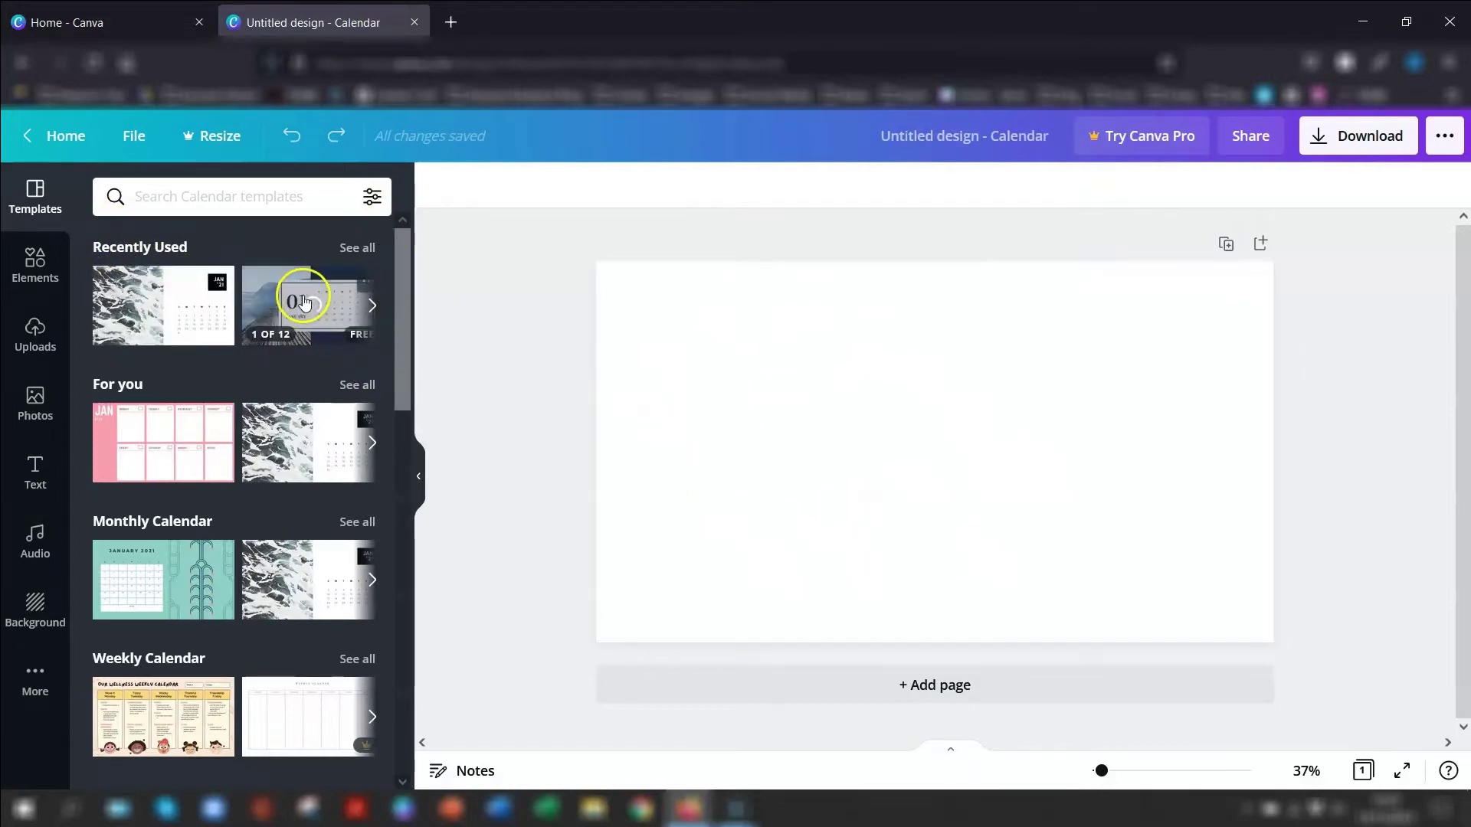
Step: Search the calendar templates for '2022' and browse the 2022 calendar results
scroll(230, 306, down, 3)
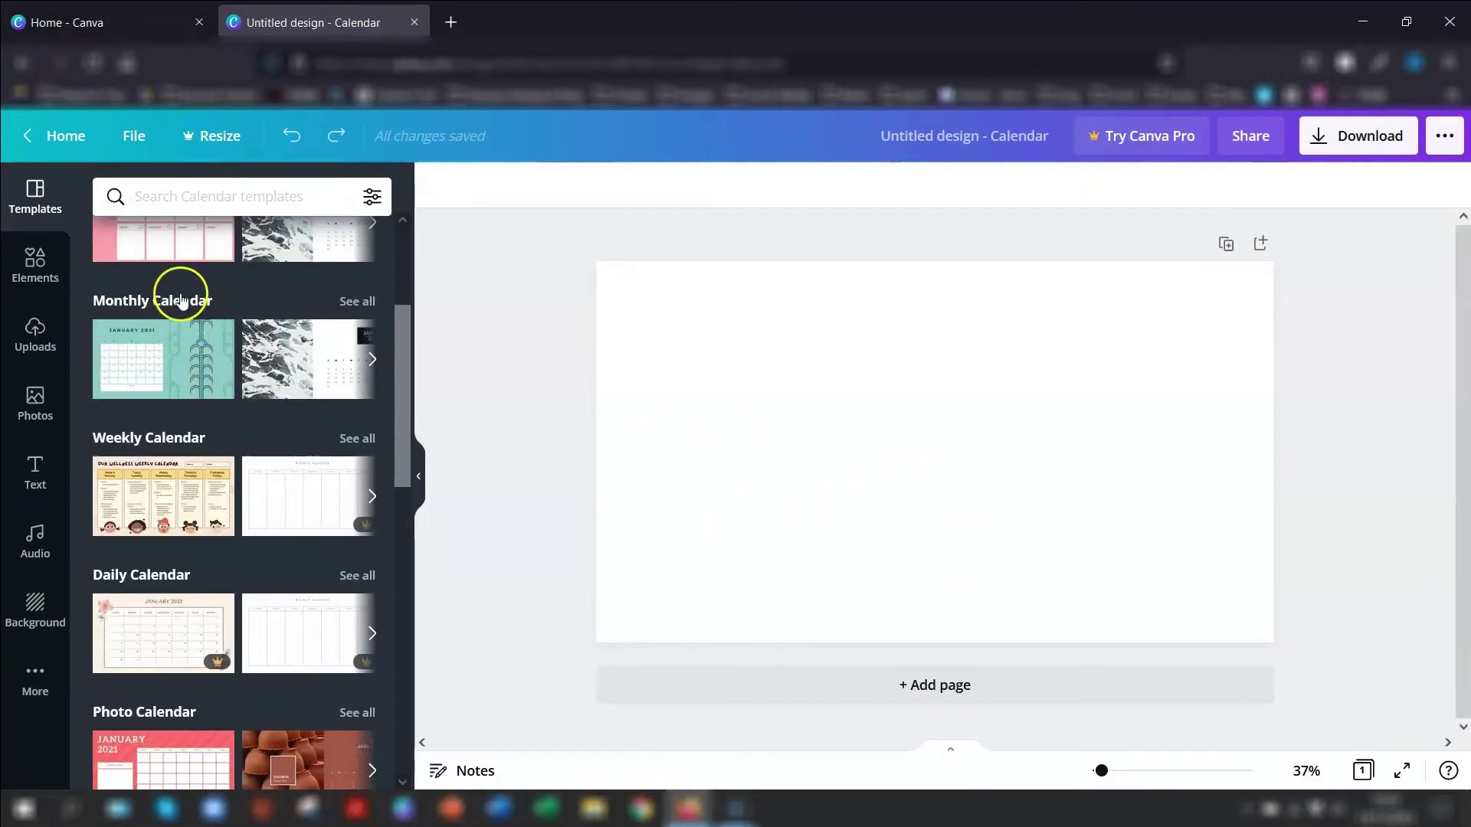
scroll(215, 552, down, 2)
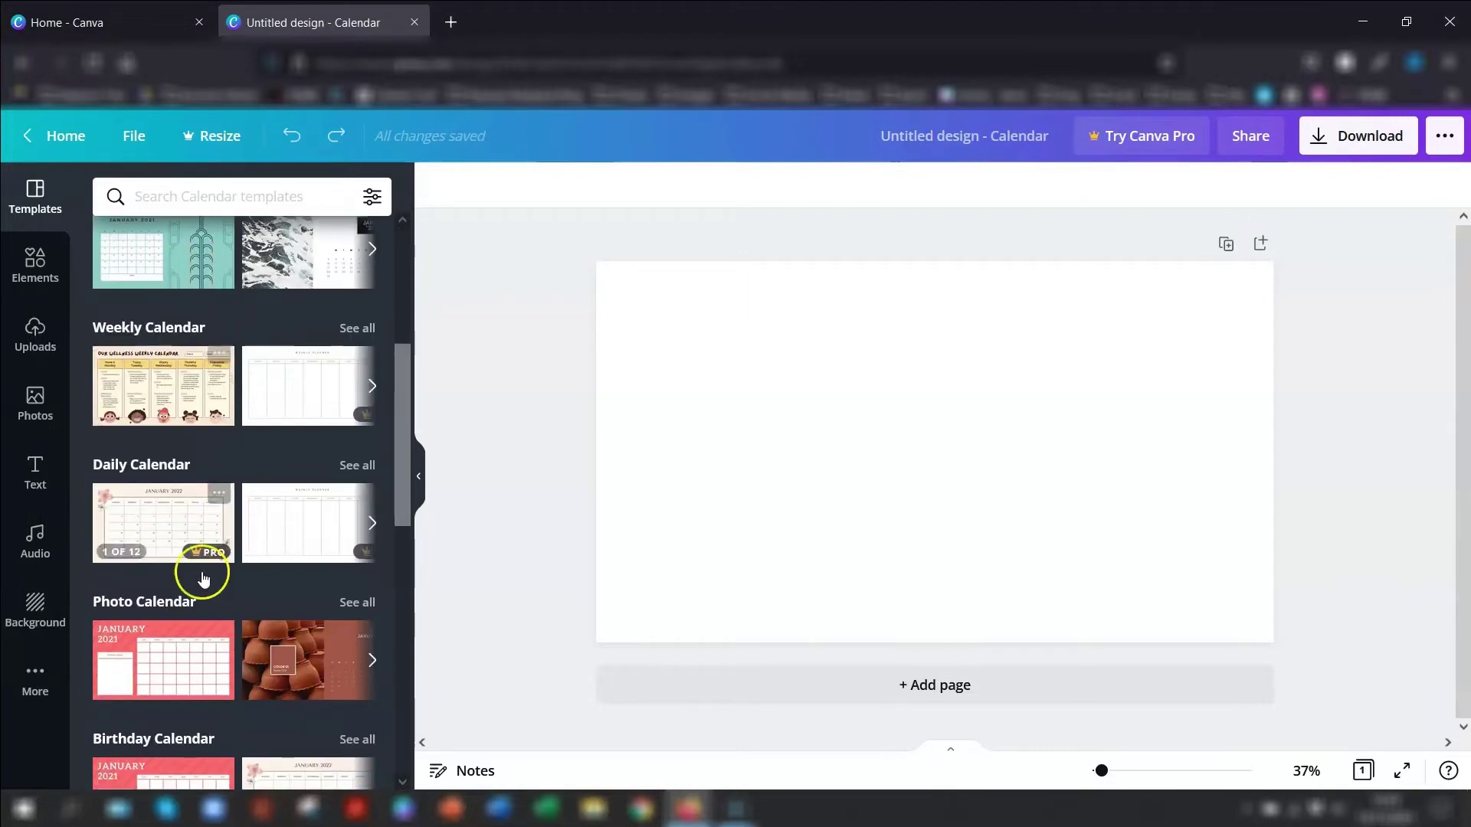
scroll(153, 610, down, 3)
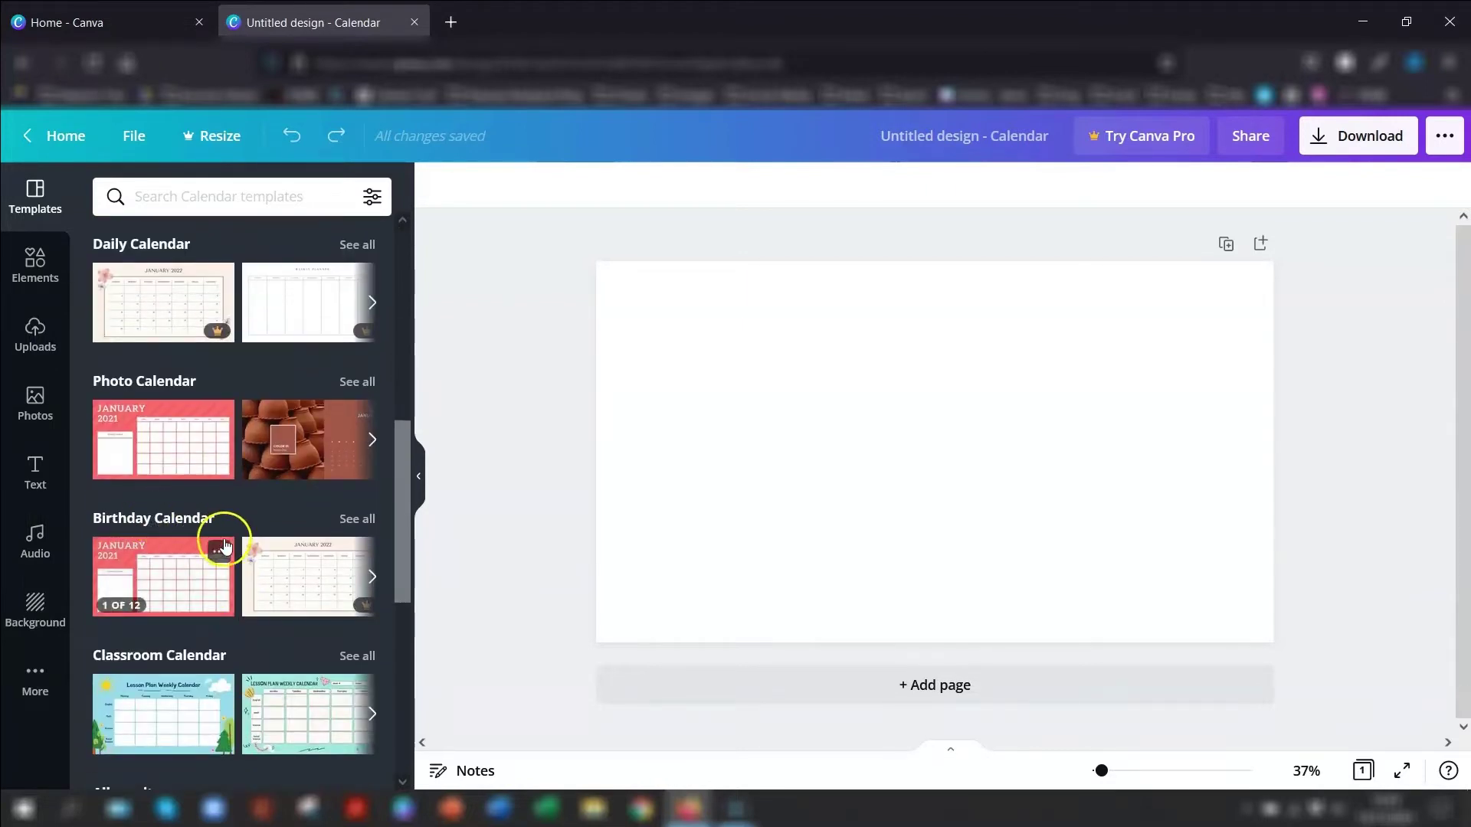
scroll(231, 546, down, 2)
scroll(229, 529, up, 2)
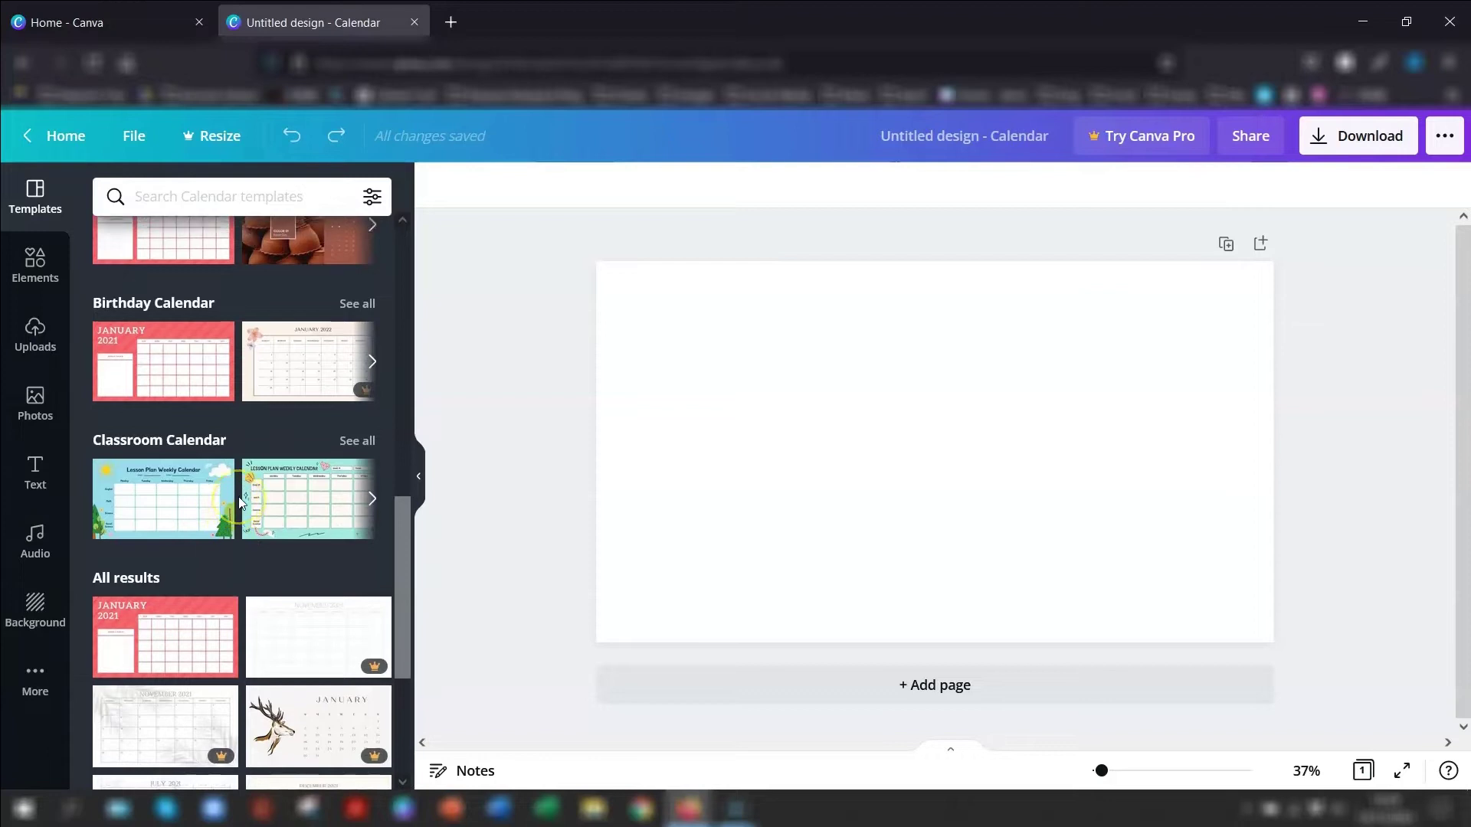
scroll(239, 502, up, 4)
scroll(242, 499, up, 2)
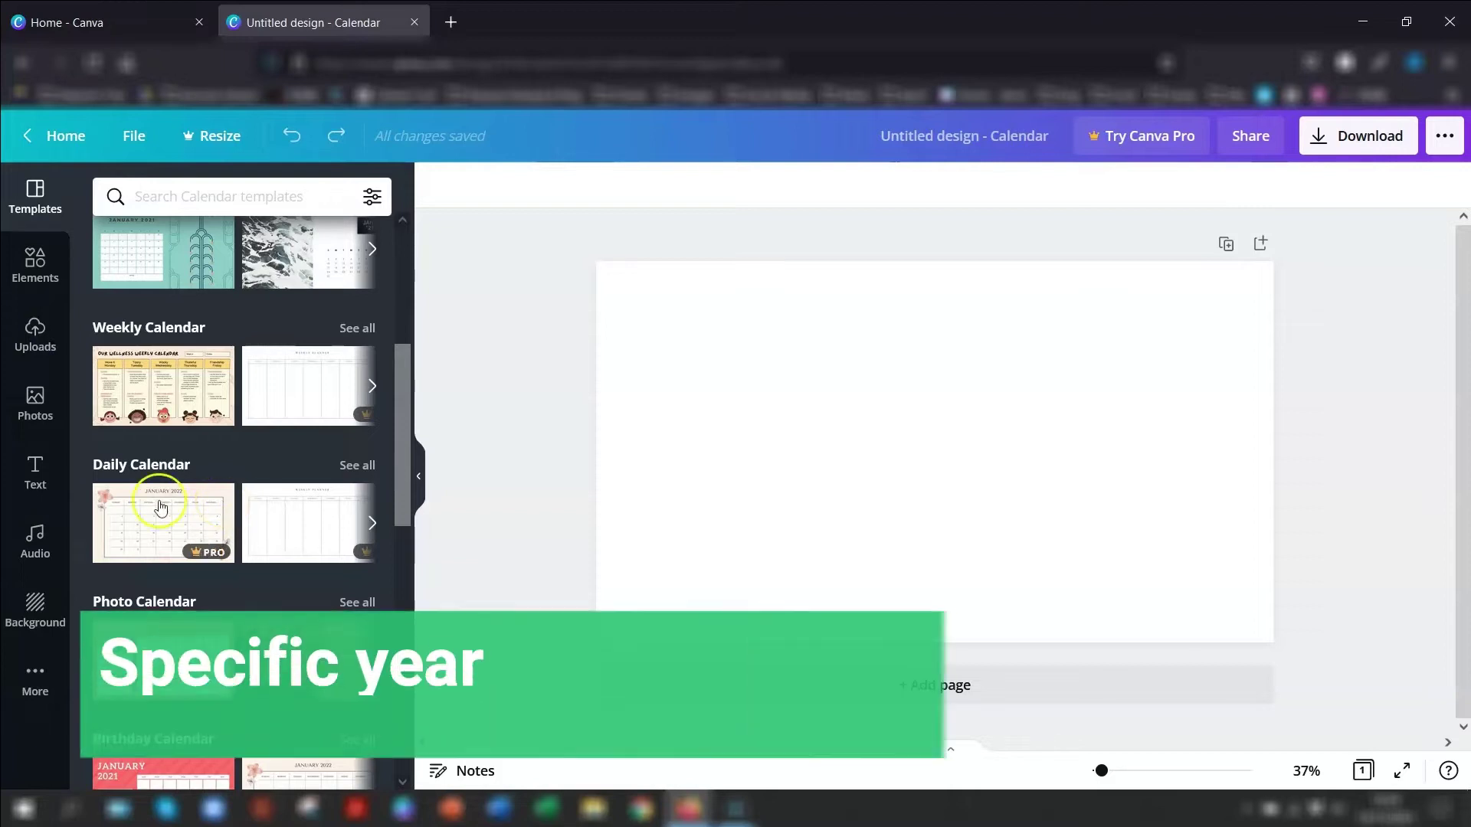
scroll(192, 507, up, 2)
click(168, 197)
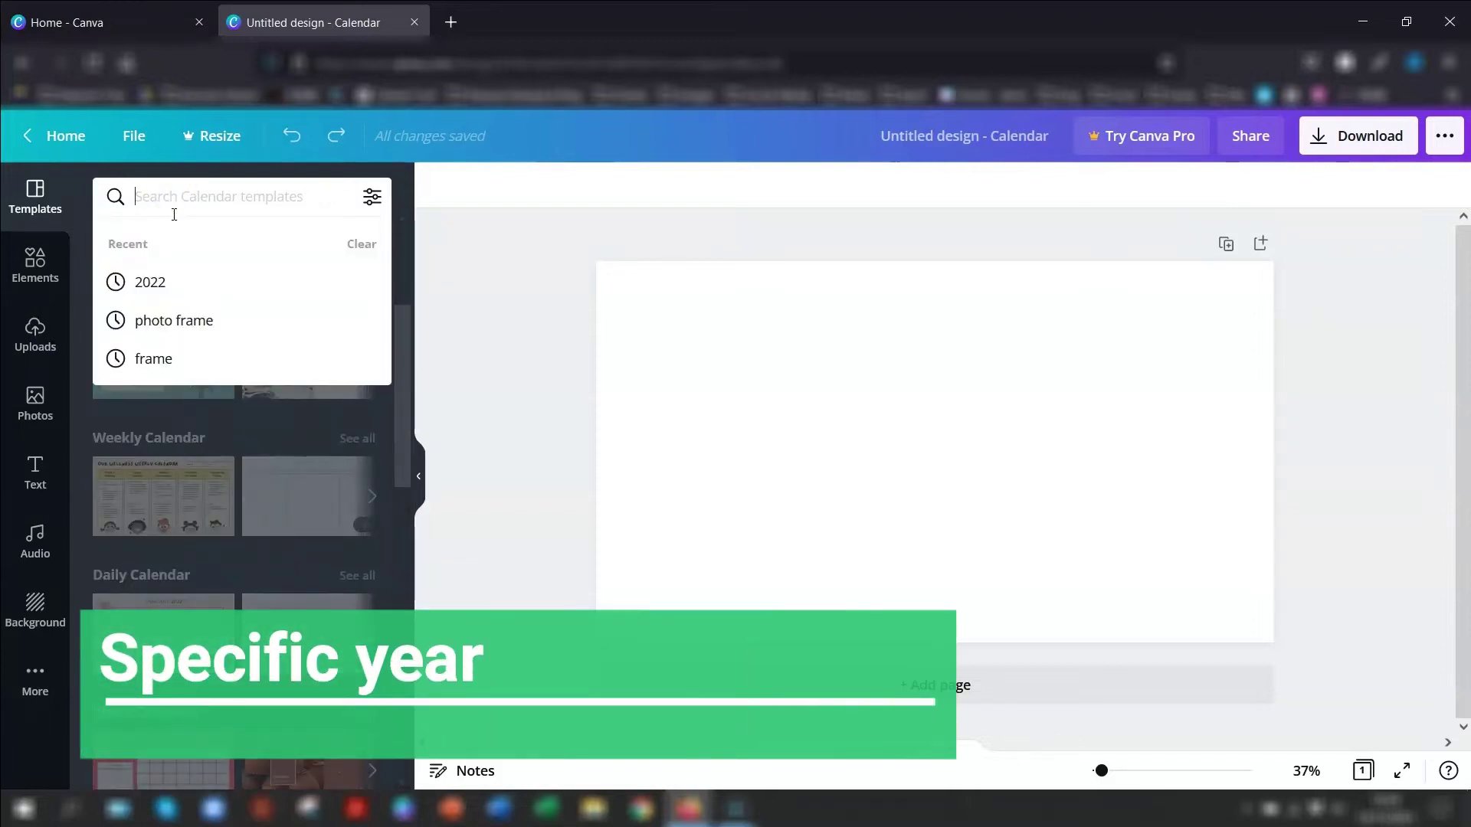
click(160, 284)
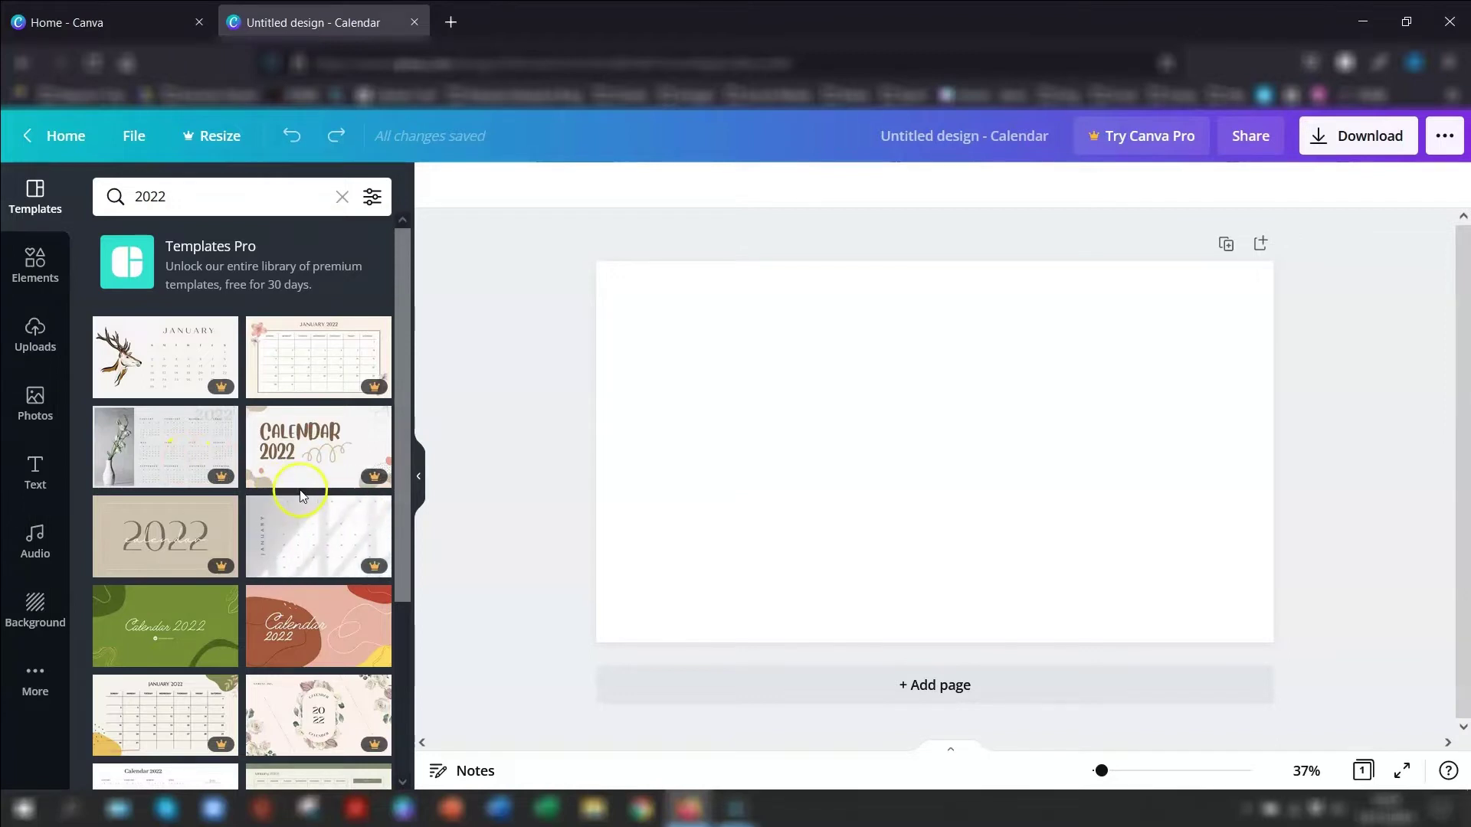
scroll(303, 491, down, 6)
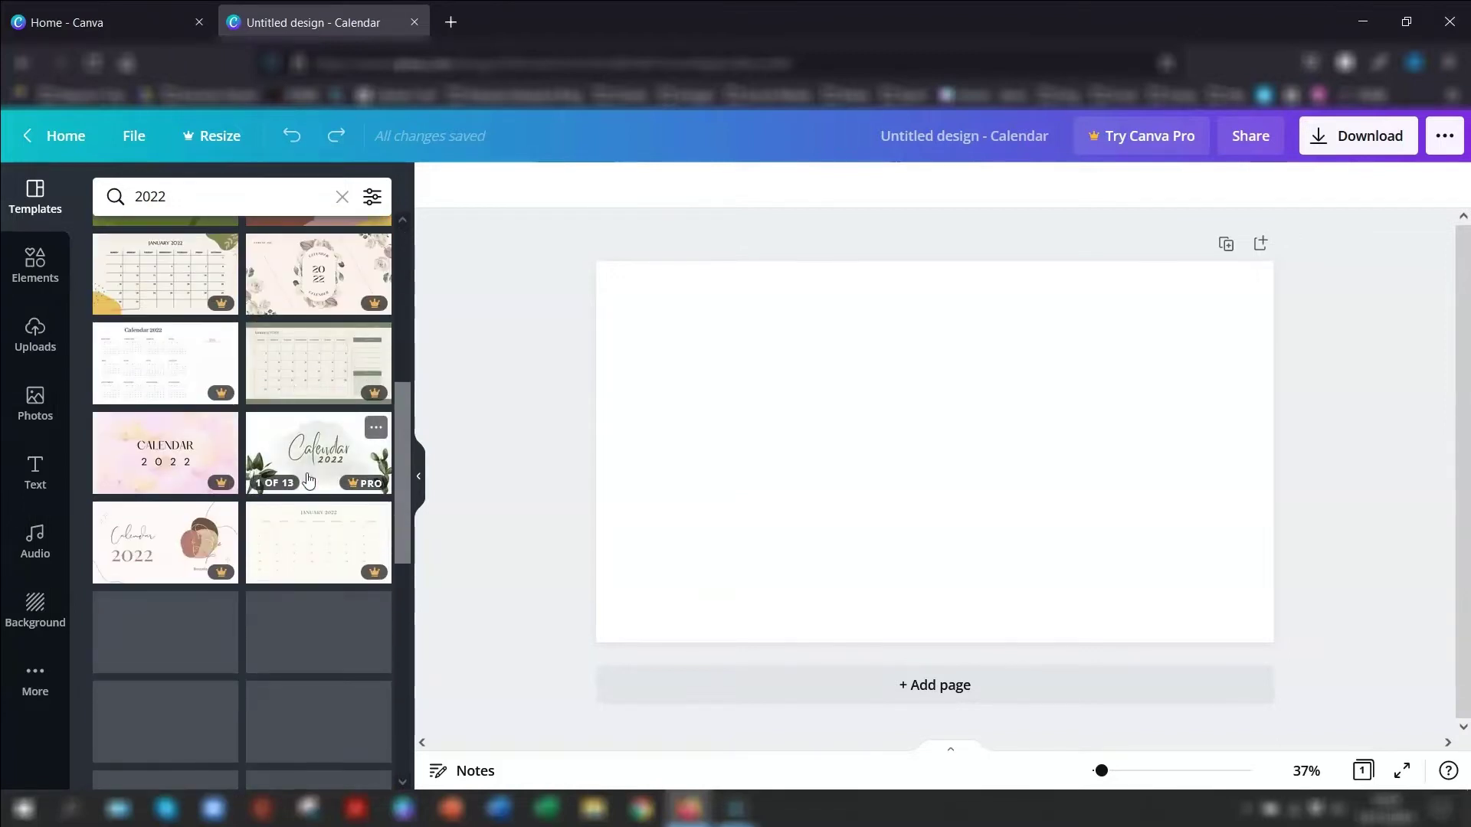
scroll(311, 502, up, 4)
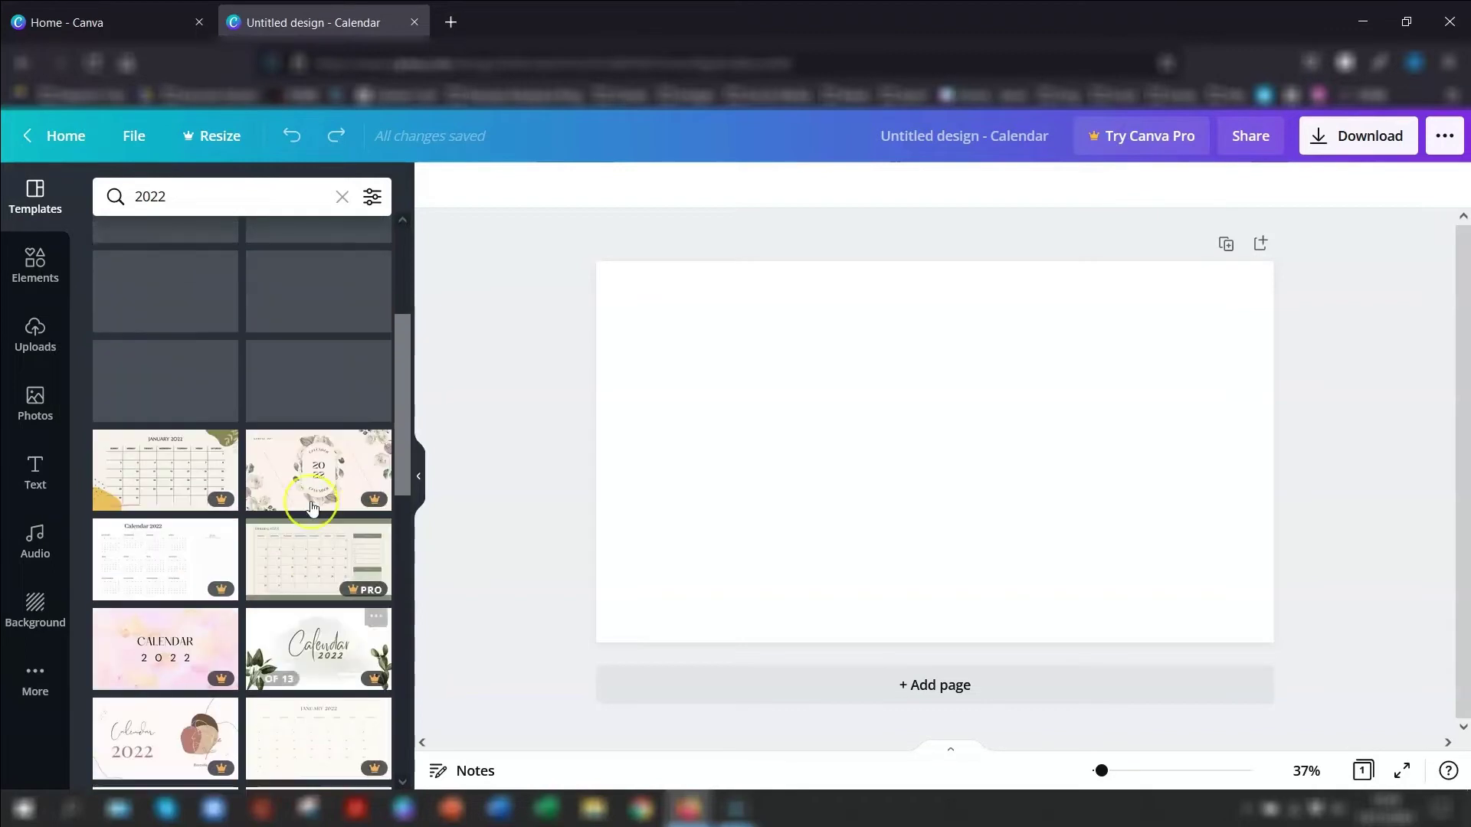
scroll(311, 506, up, 2)
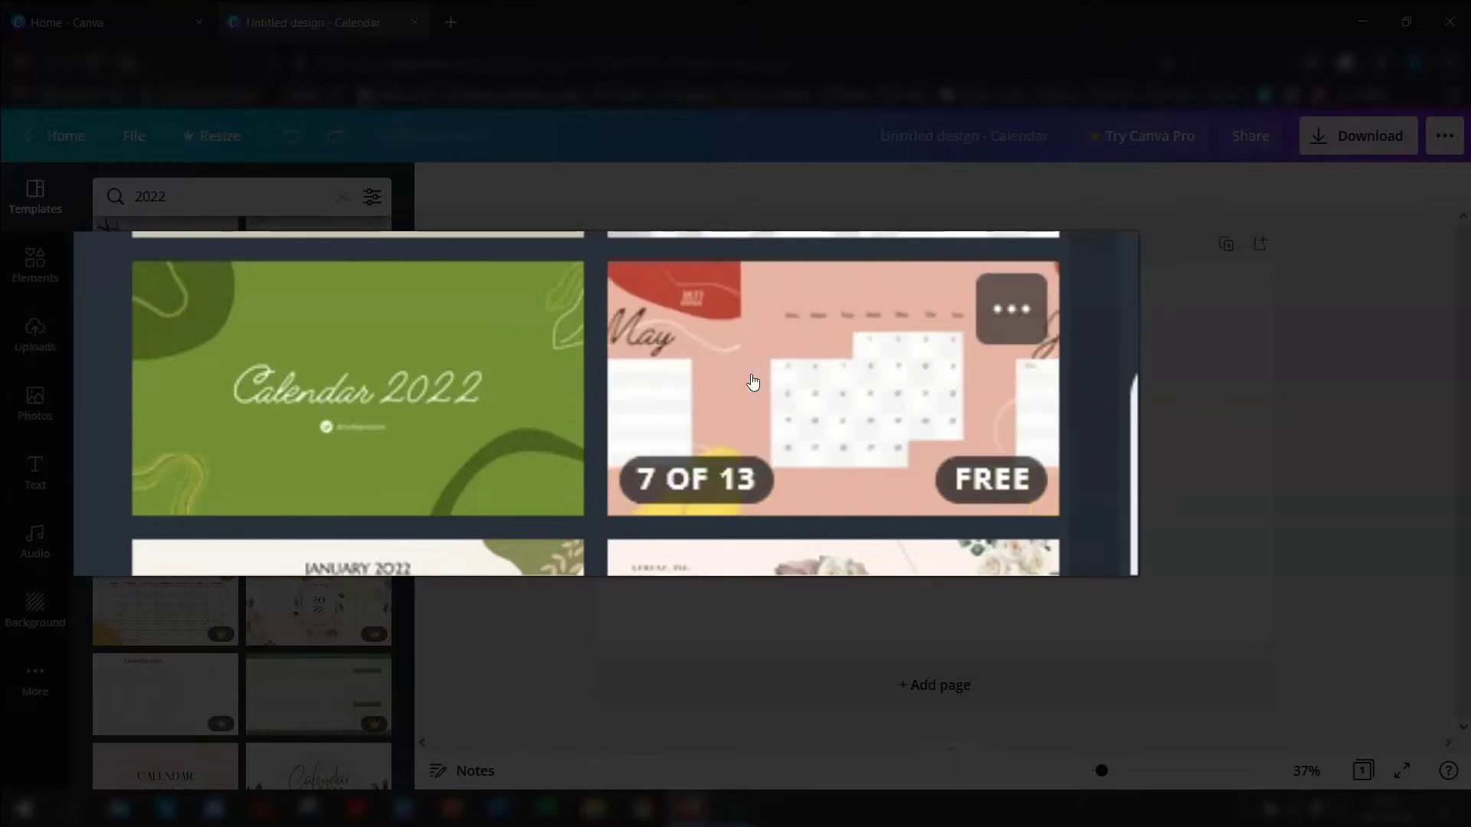
Step: Apply all 13 pages of the Brown And Peach Abstract Desk 2022 Calendar template and review them
click(293, 348)
click(207, 387)
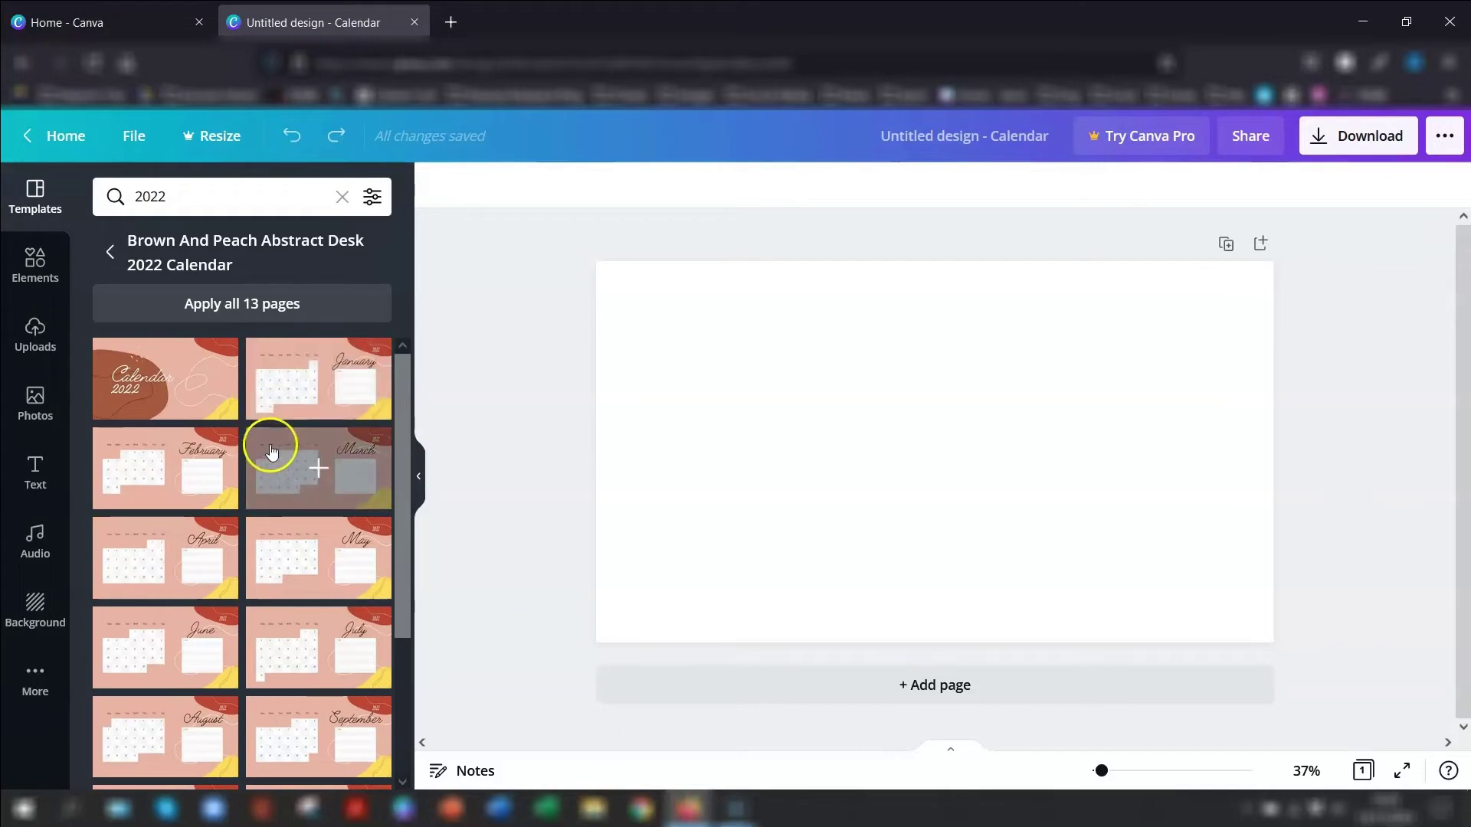
click(202, 304)
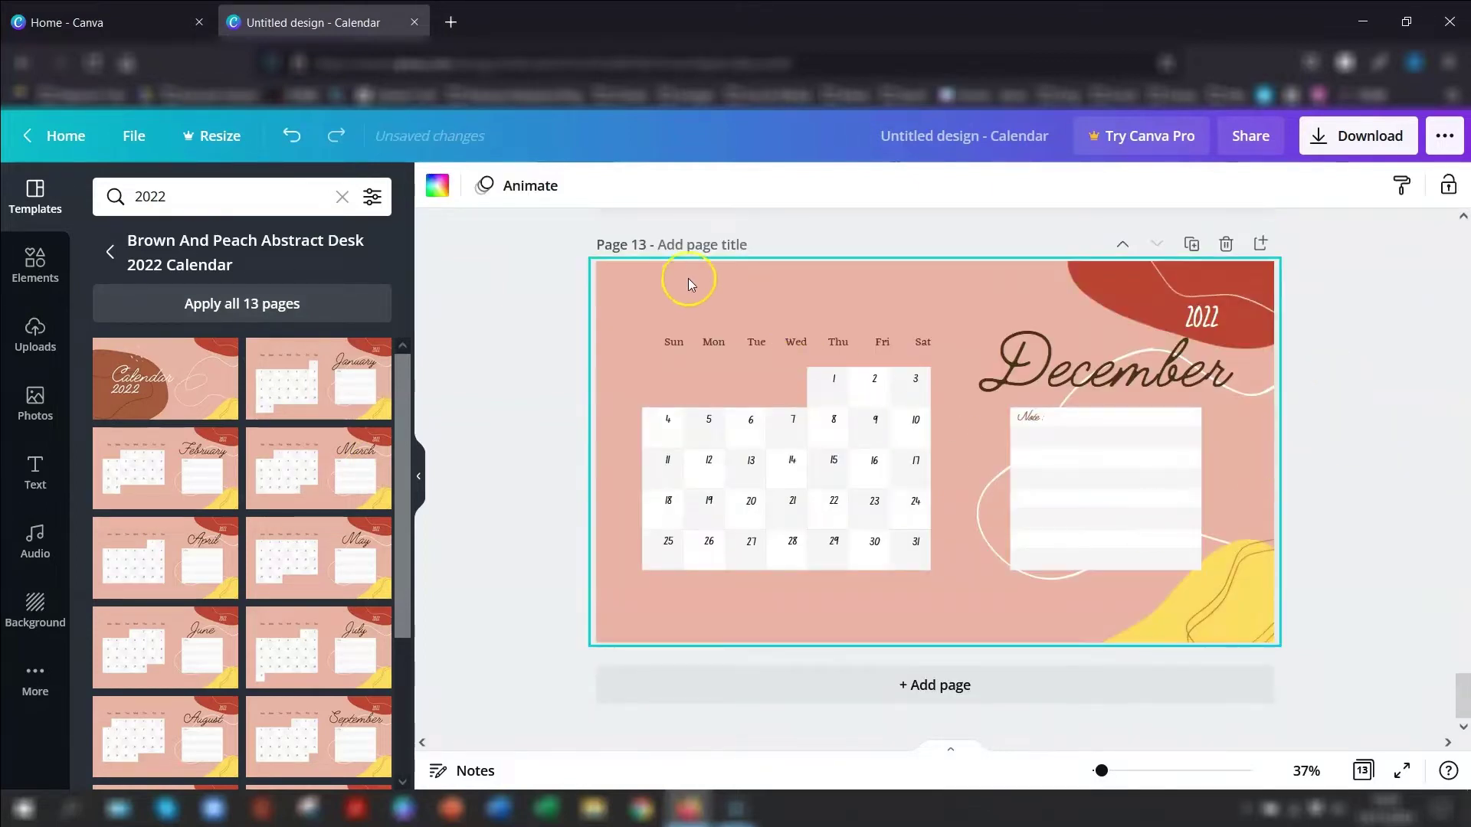
drag(1464, 695, 1464, 232)
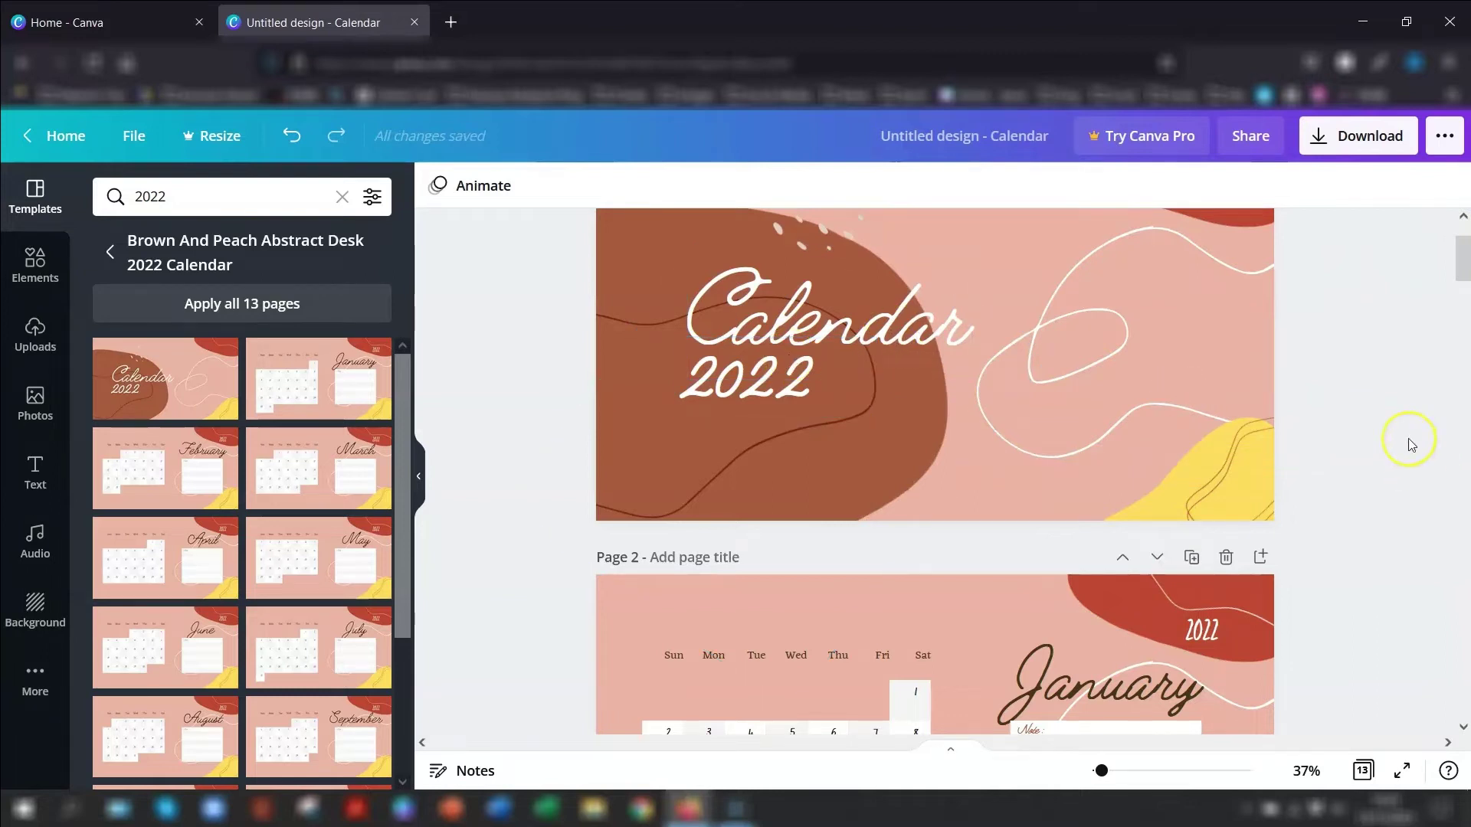
scroll(1411, 445, down, 3)
scroll(1412, 444, down, 1)
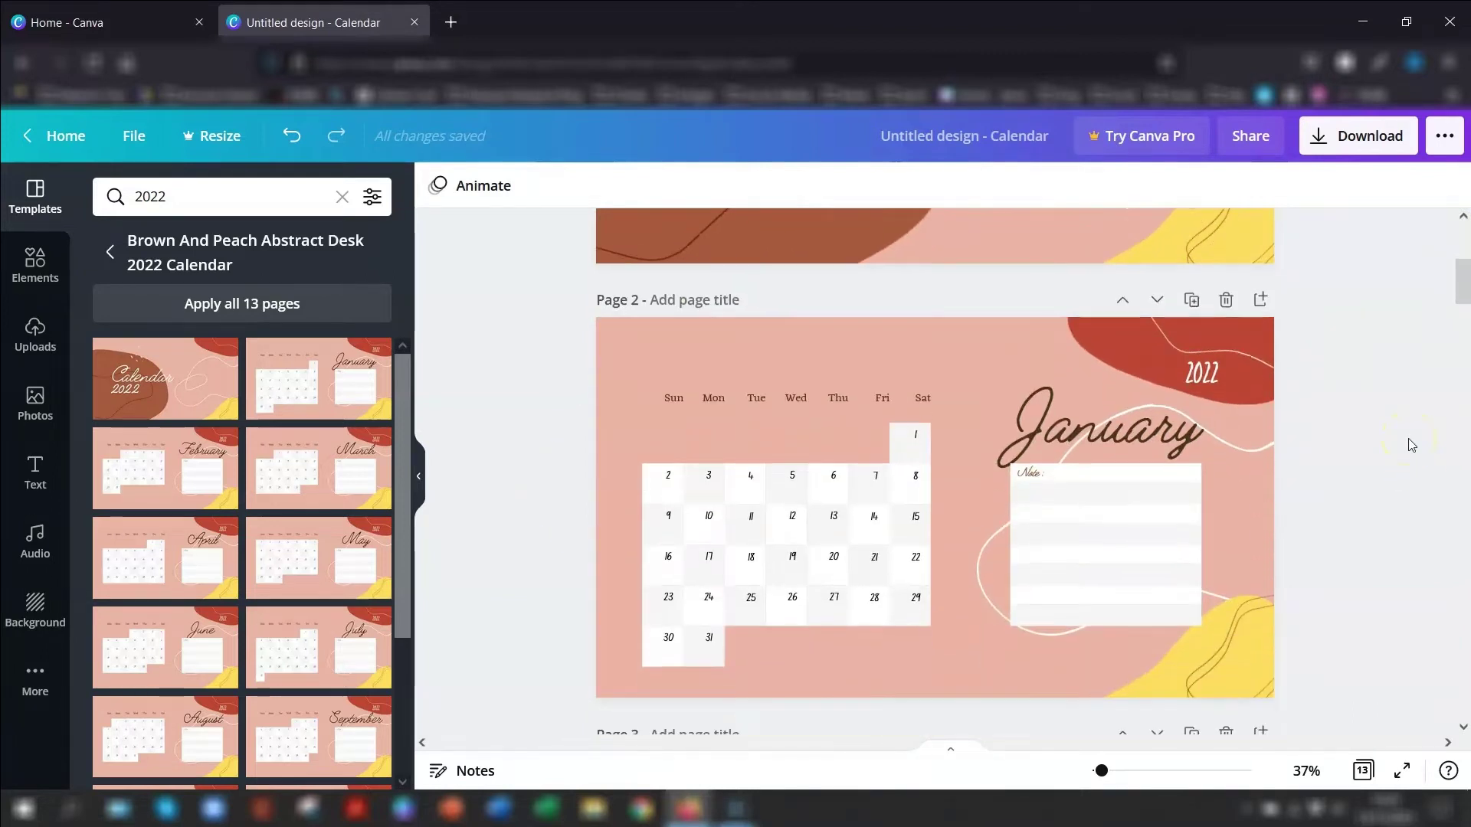
scroll(1411, 444, up, 6)
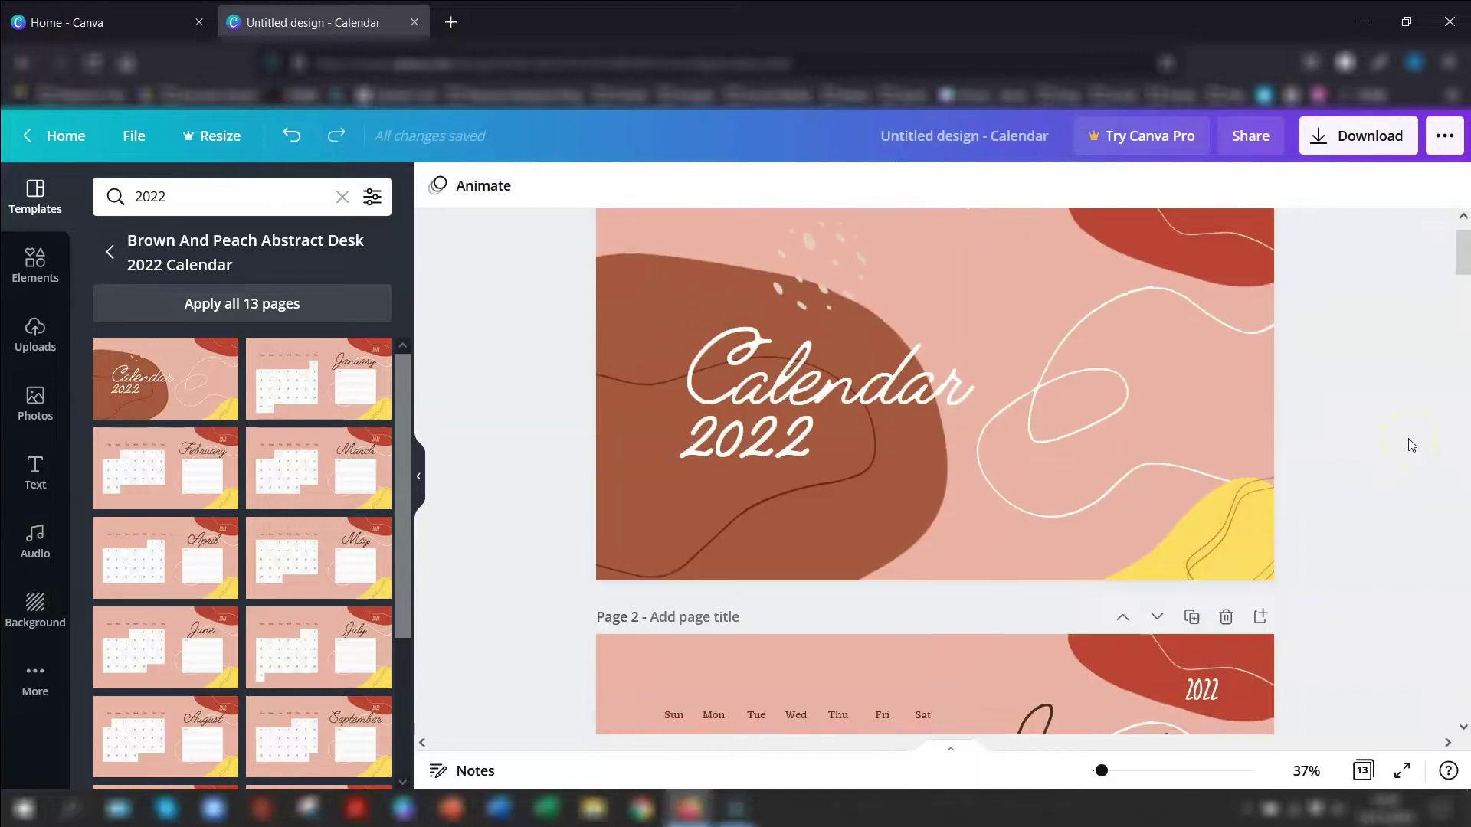
scroll(1408, 440, down, 6)
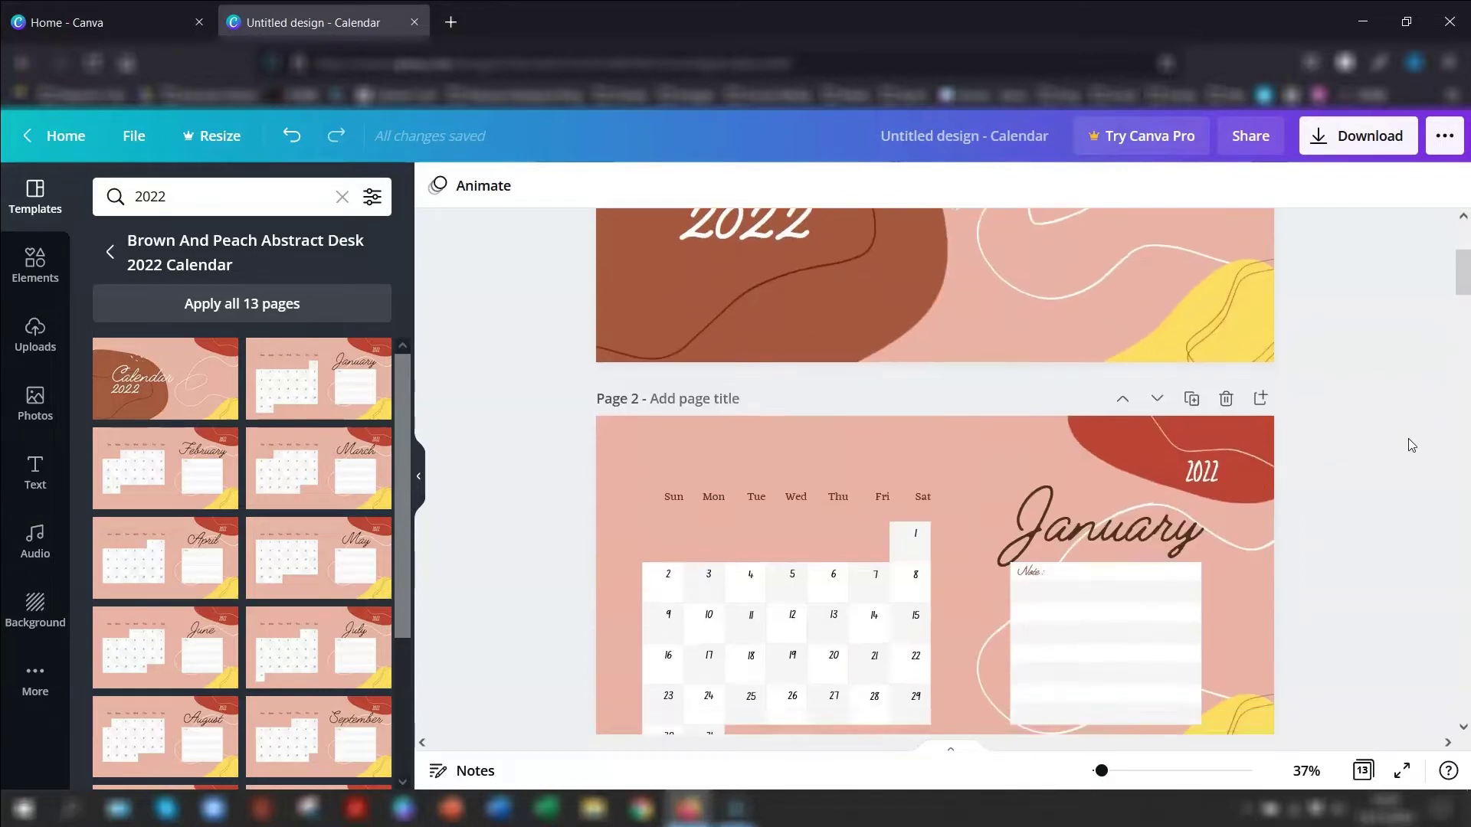
scroll(1408, 439, up, 6)
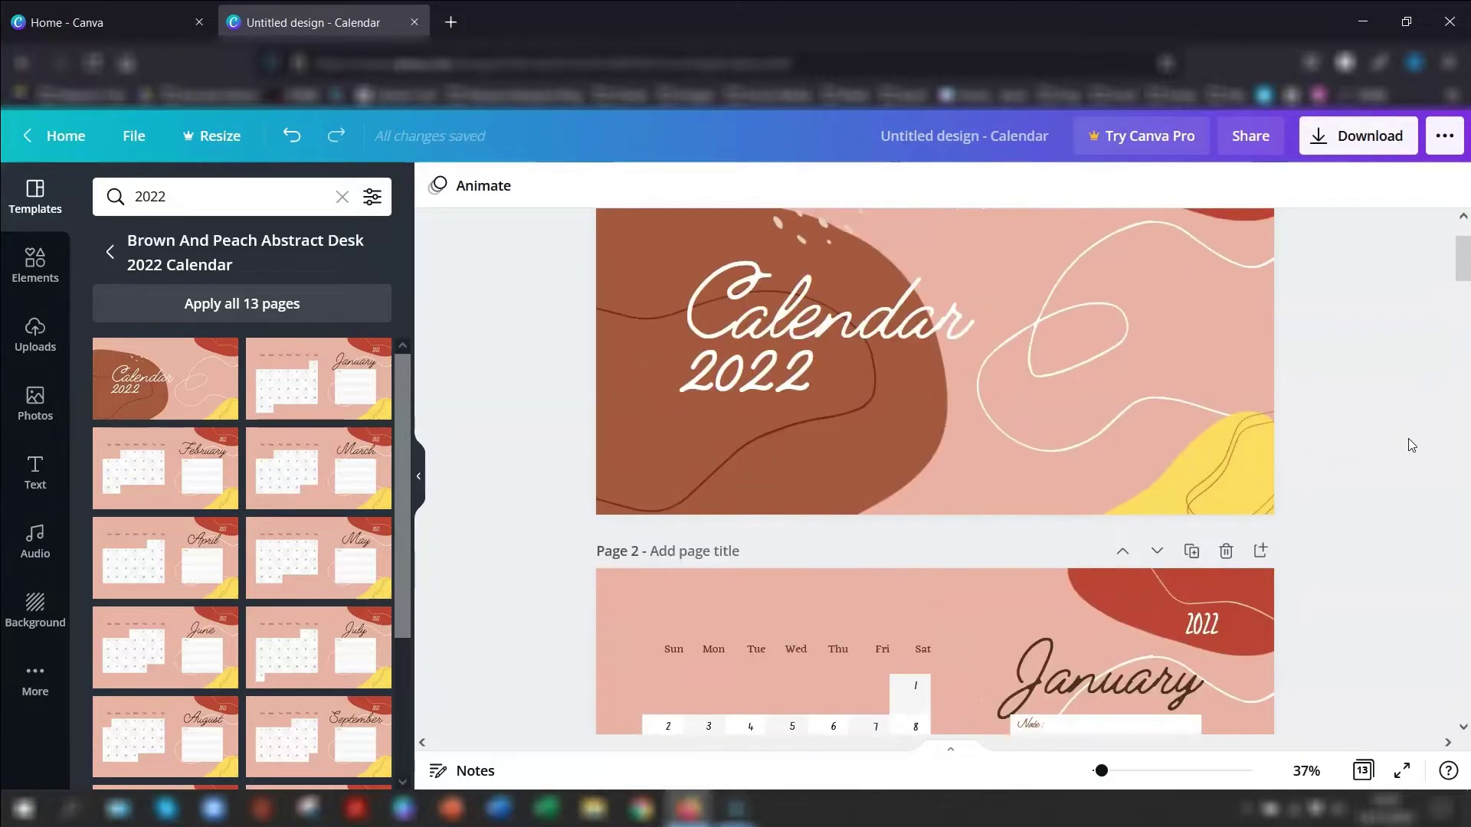
scroll(1408, 439, down, 4)
scroll(1412, 445, down, 3)
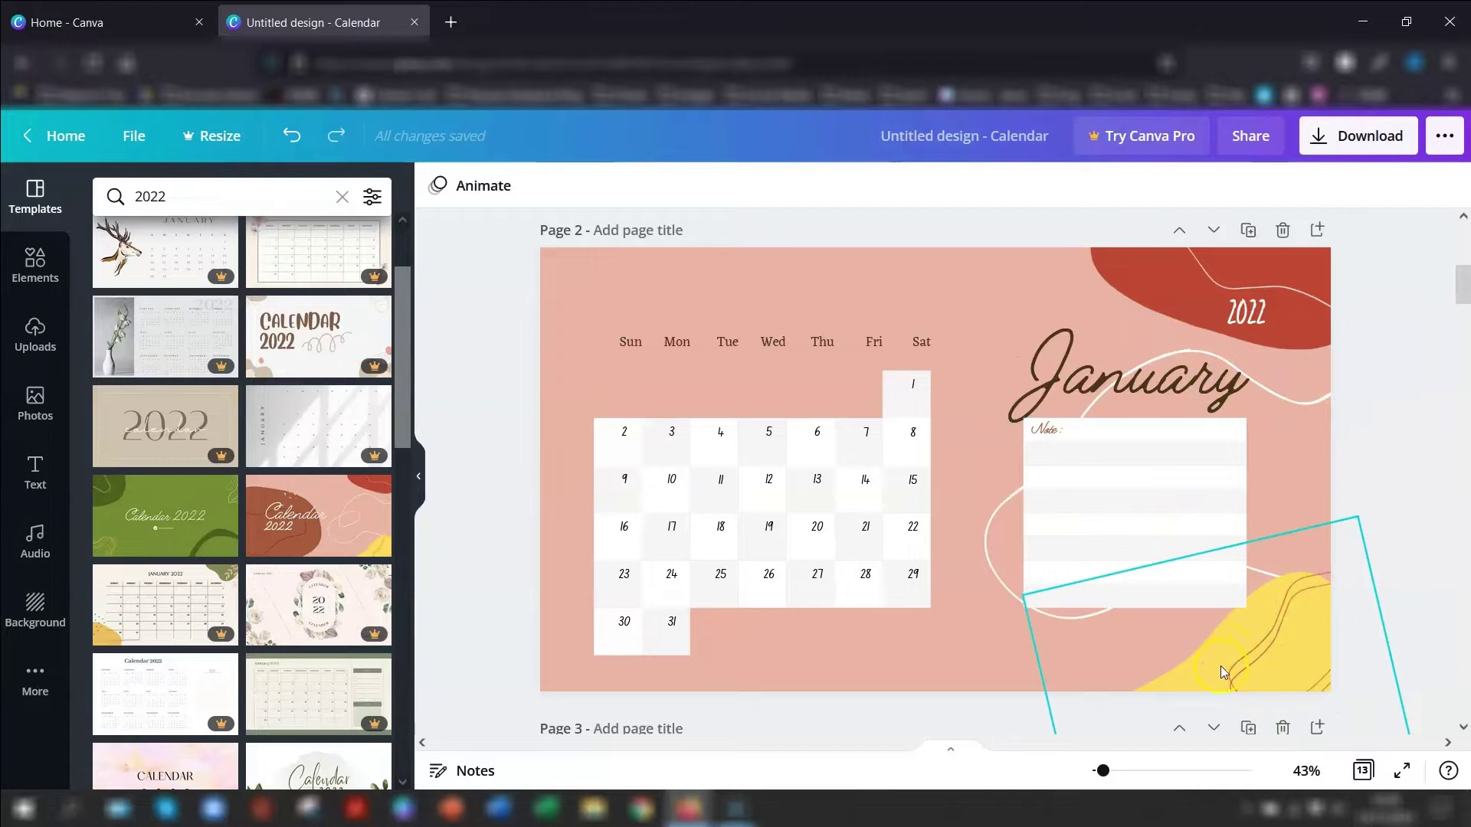
Step: Delete the yellow corner shape, the white swirl line and the swirl on the red blob
click(1266, 654)
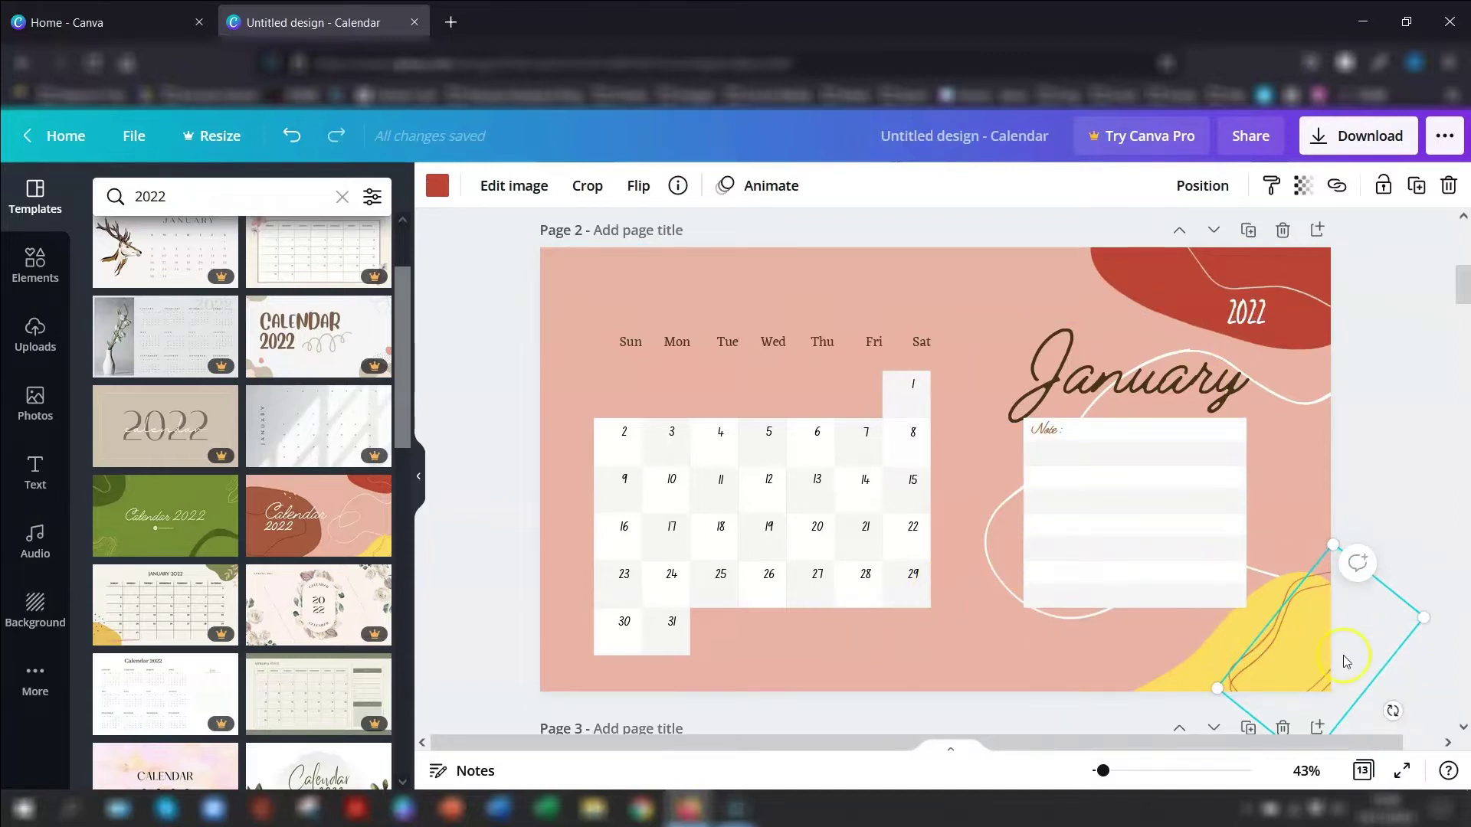
click(1417, 673)
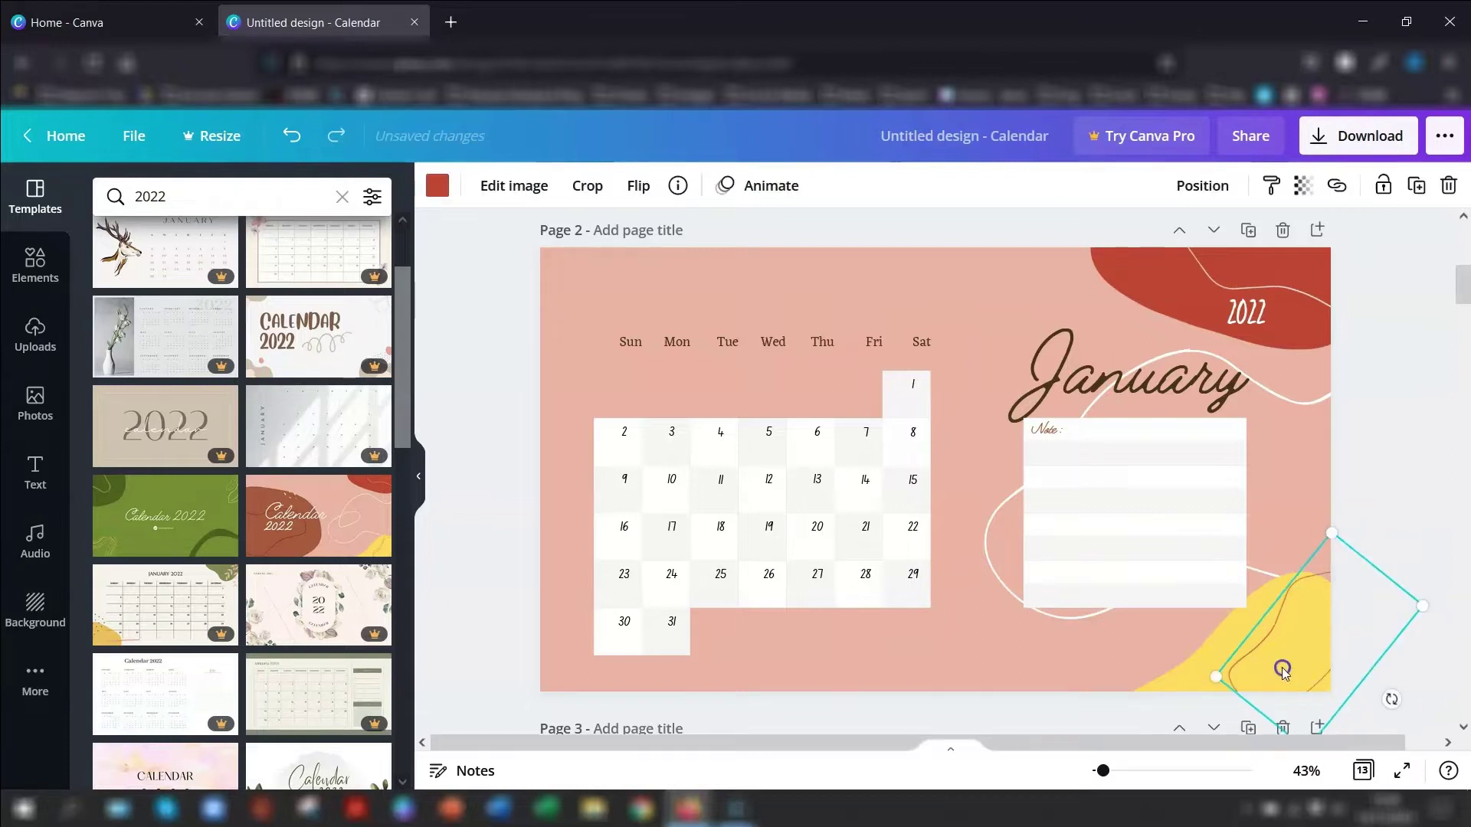
click(1244, 664)
key(Delete)
click(988, 566)
key(Delete)
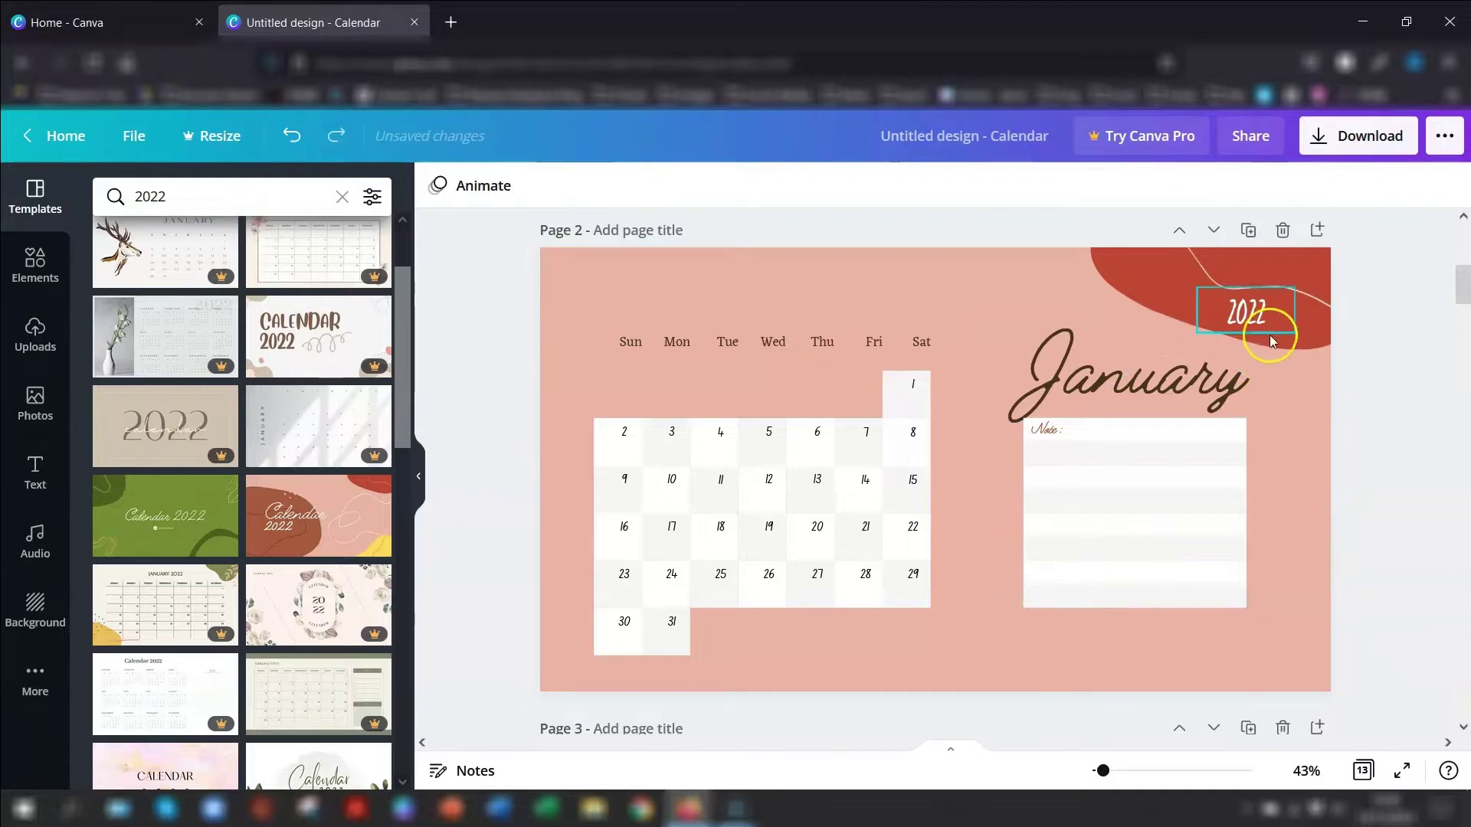
click(1303, 287)
key(Delete)
Step: Delete the red blob behind 2022 and remove the pink page background
click(1241, 360)
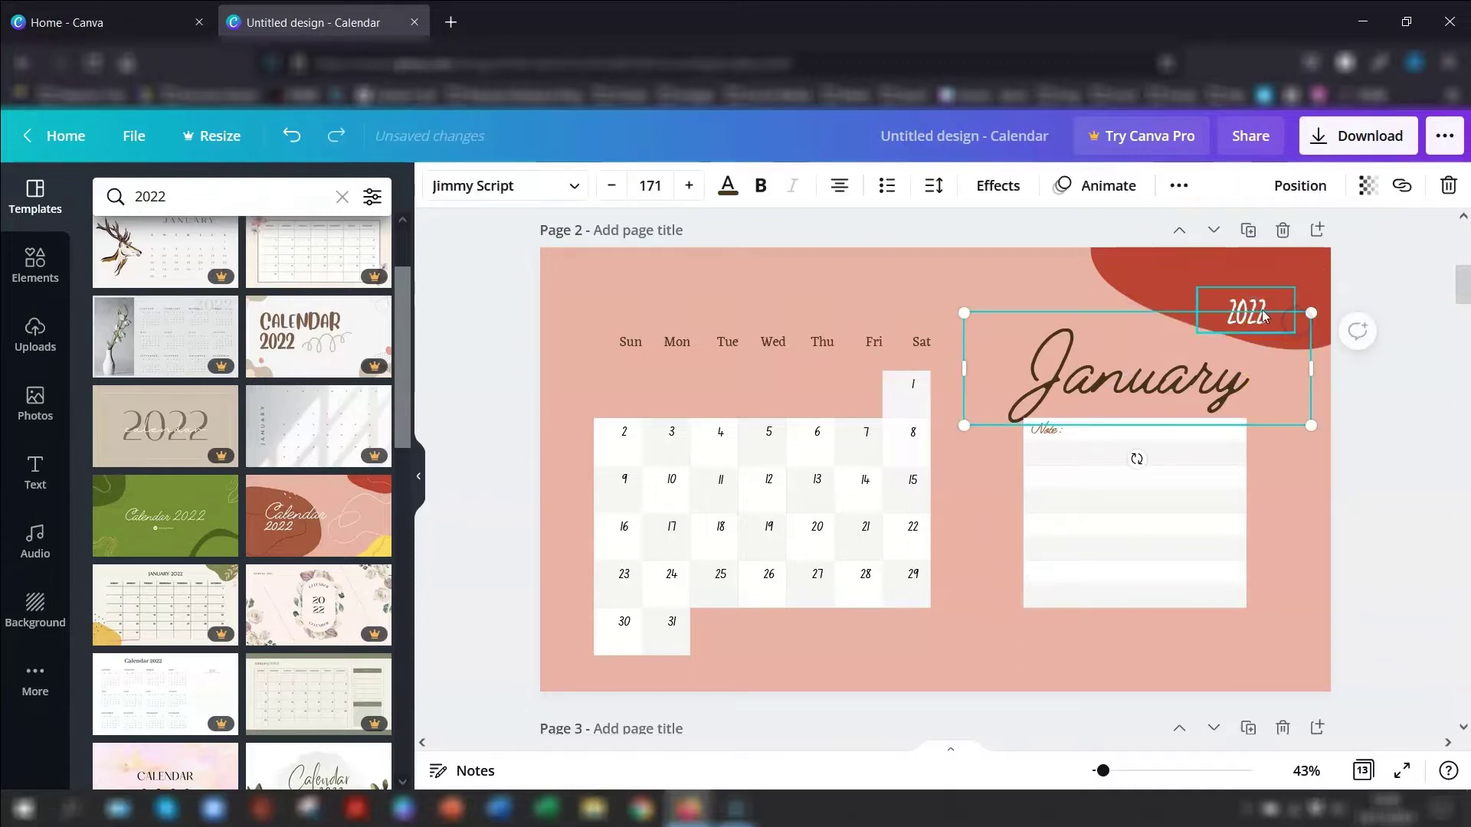
click(1161, 270)
key(Delete)
click(1394, 345)
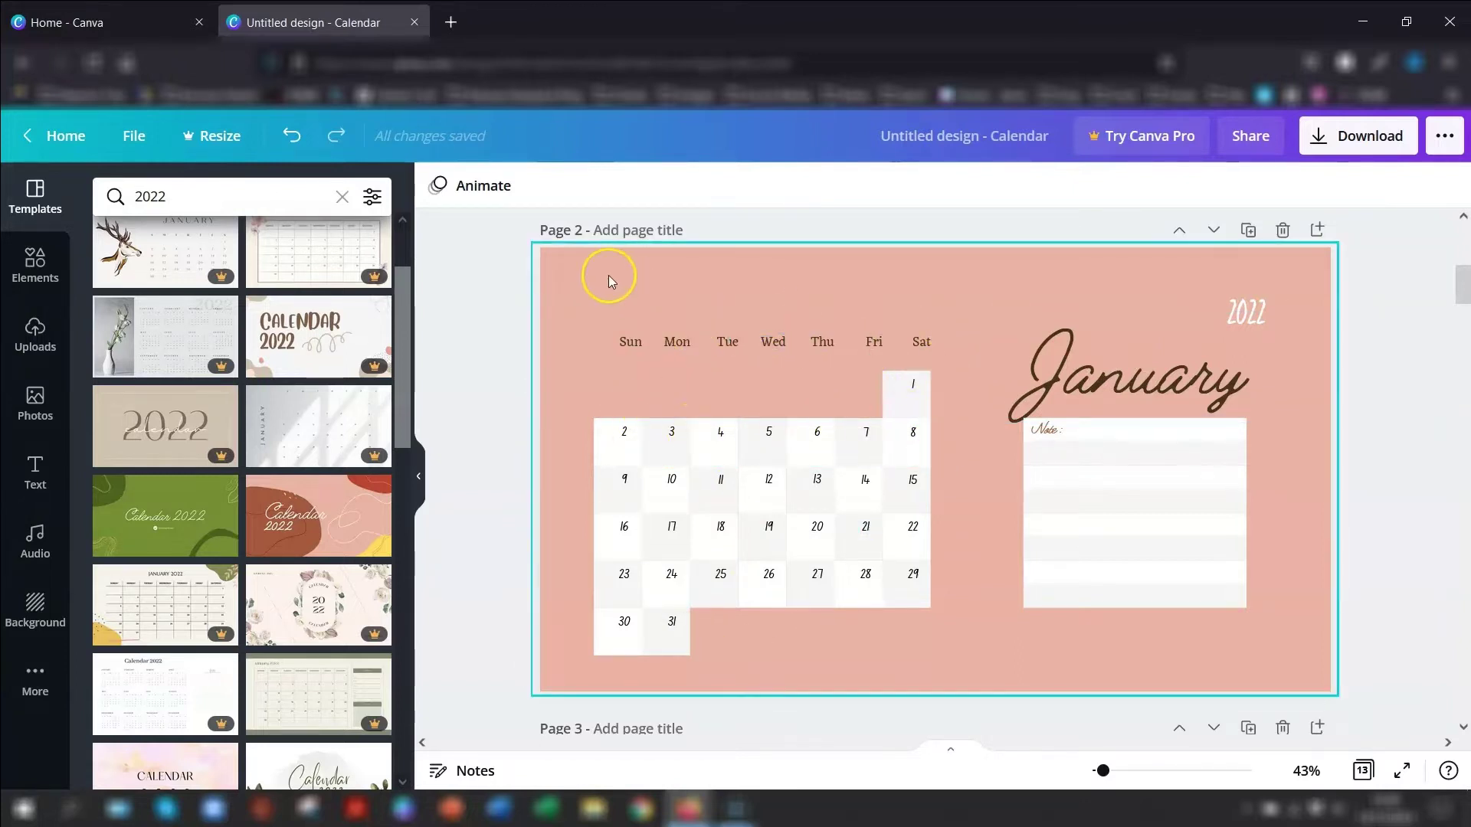
click(571, 267)
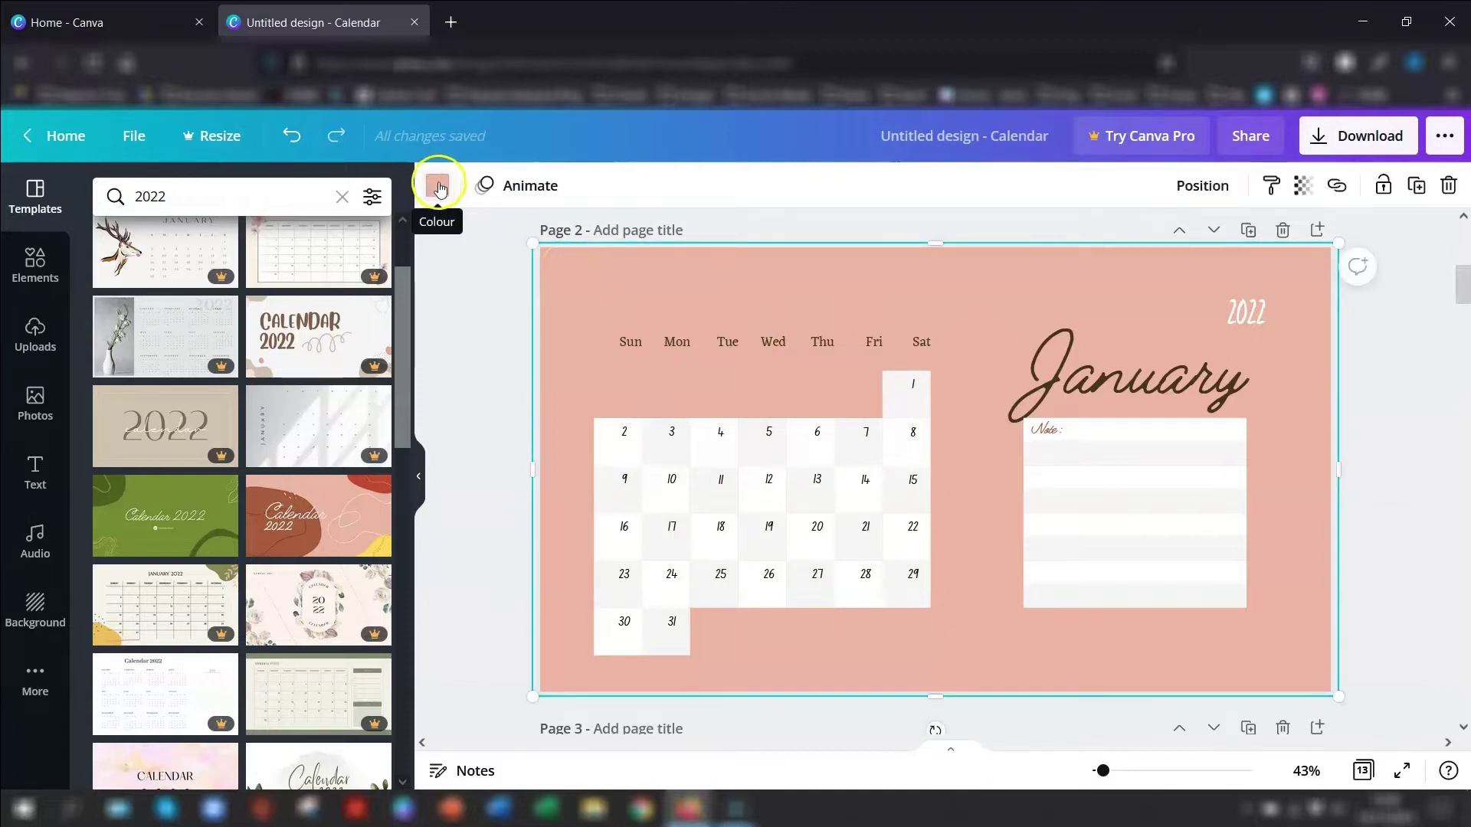
click(1447, 187)
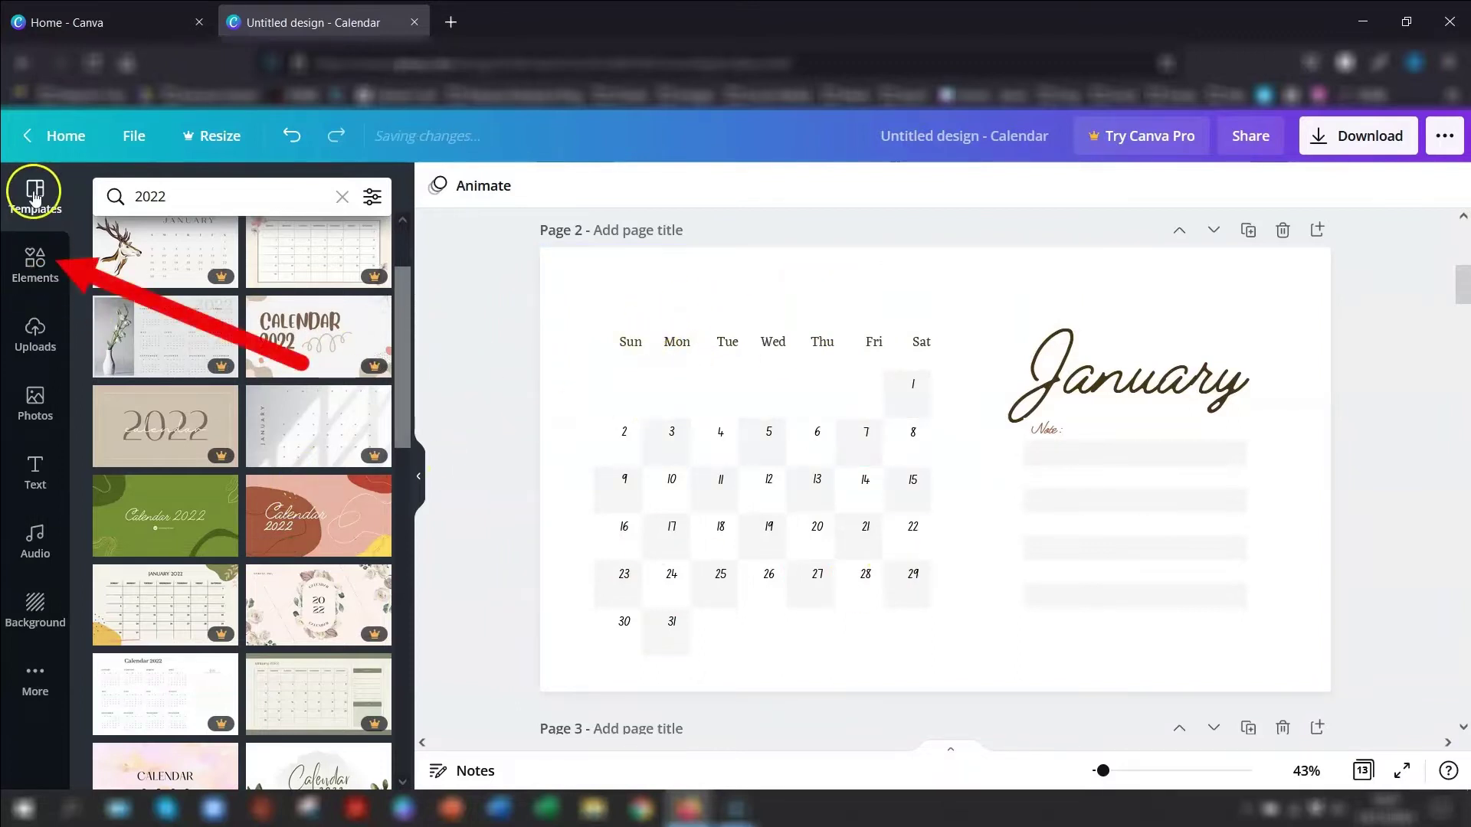
Step: Add a single-cell Grids element across the January page and bring up the Photos library
click(32, 276)
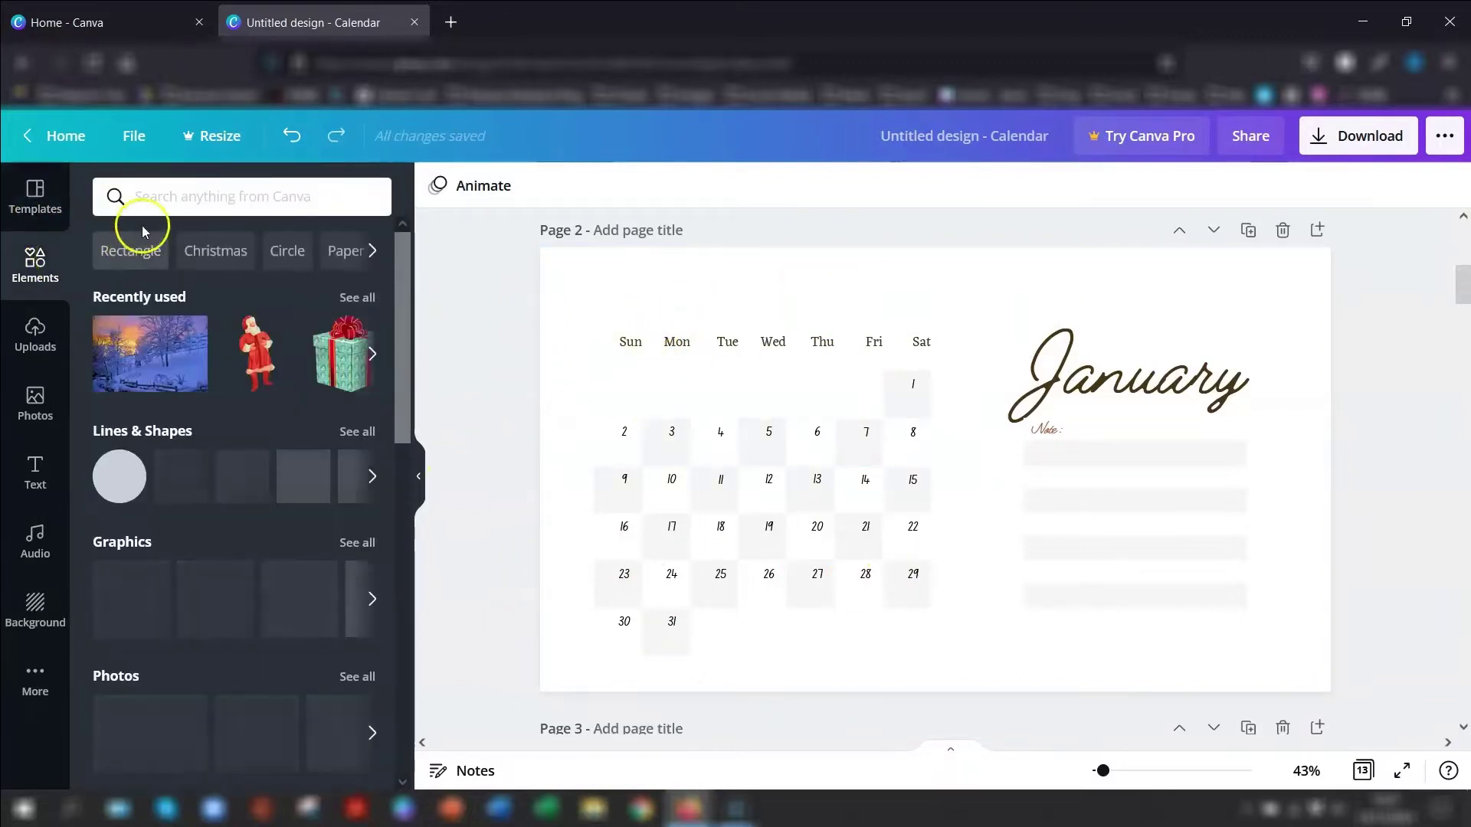
click(153, 197)
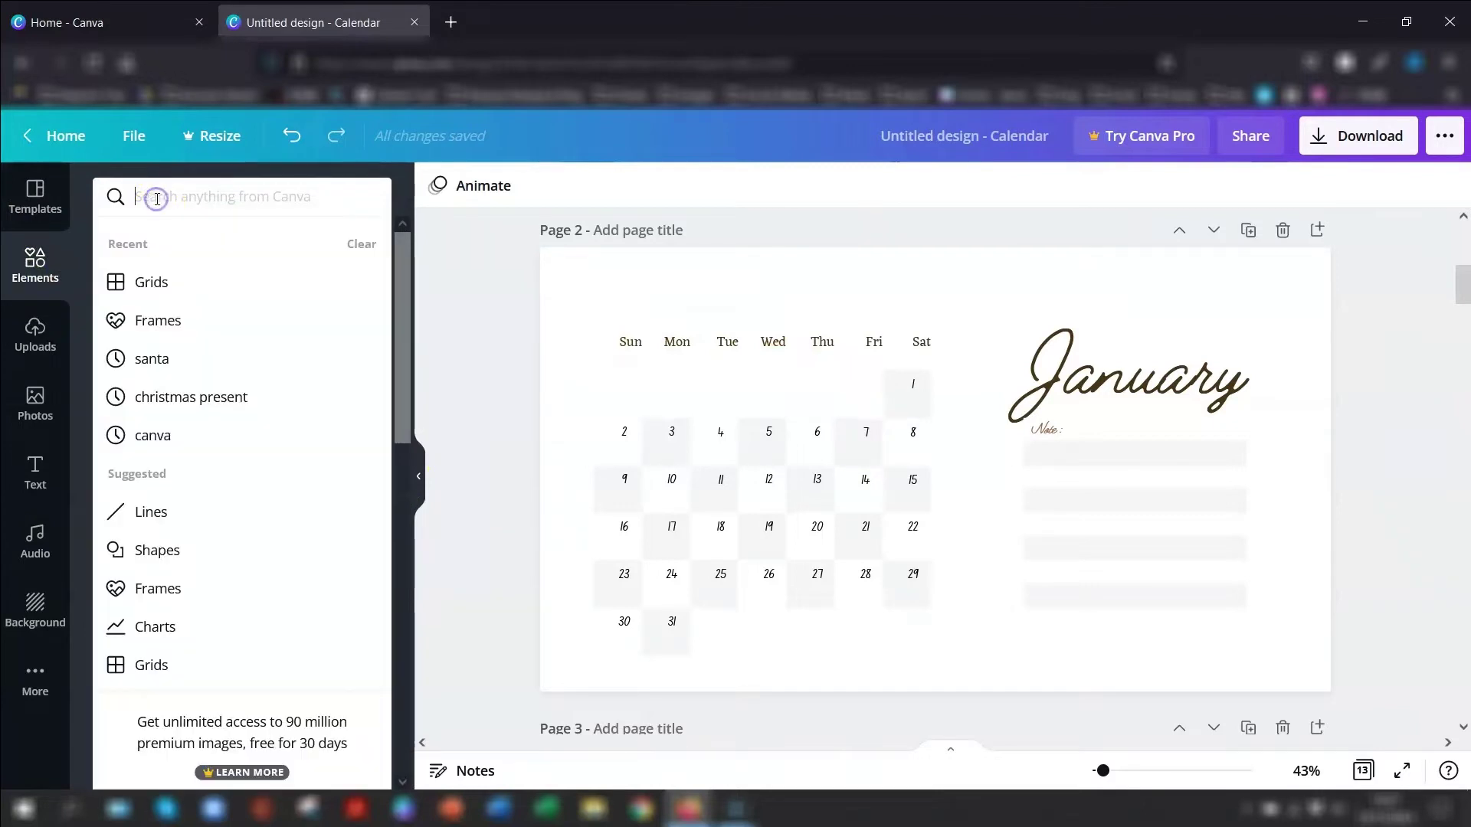
click(140, 280)
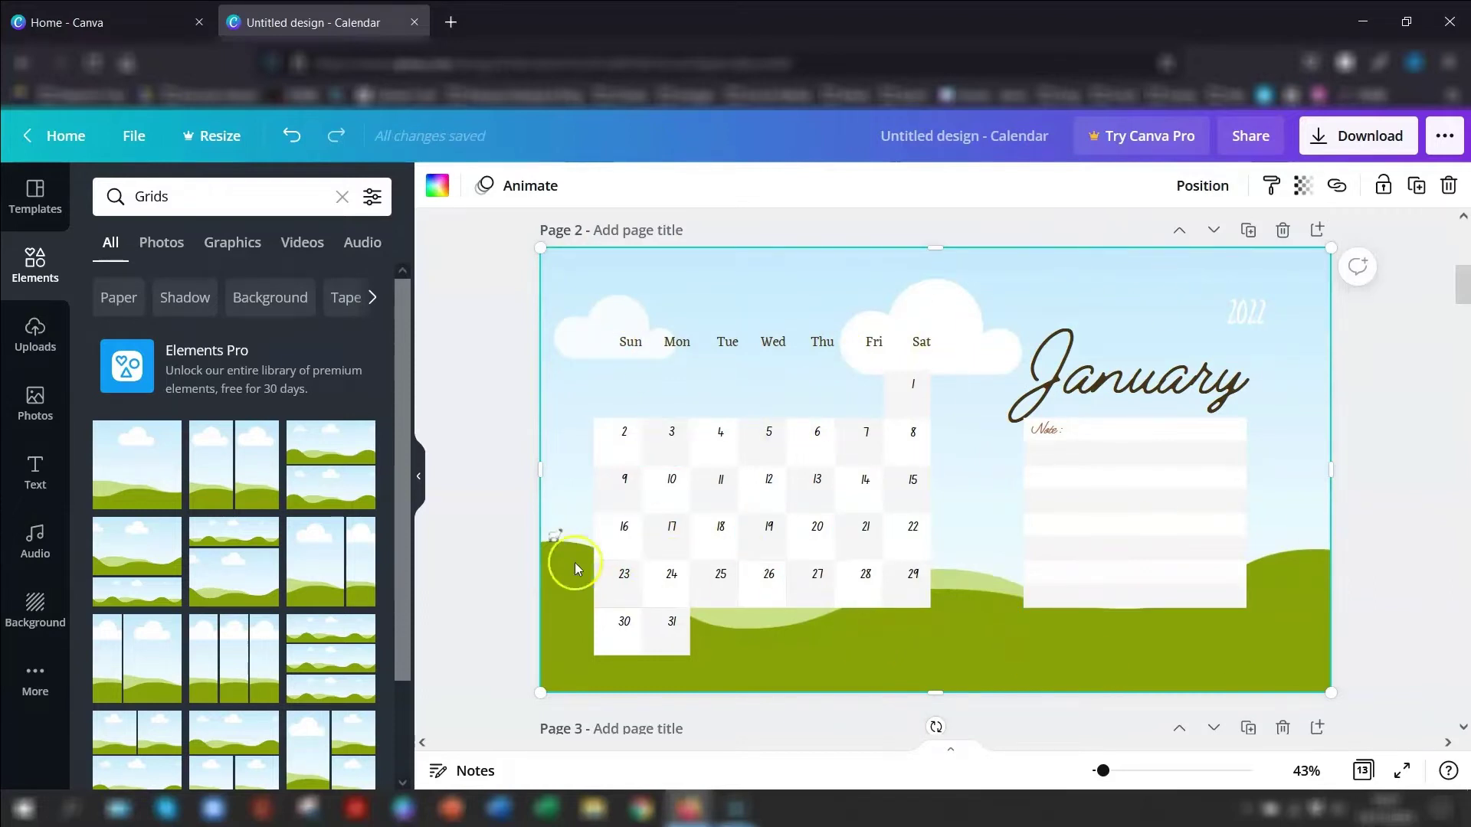
click(36, 412)
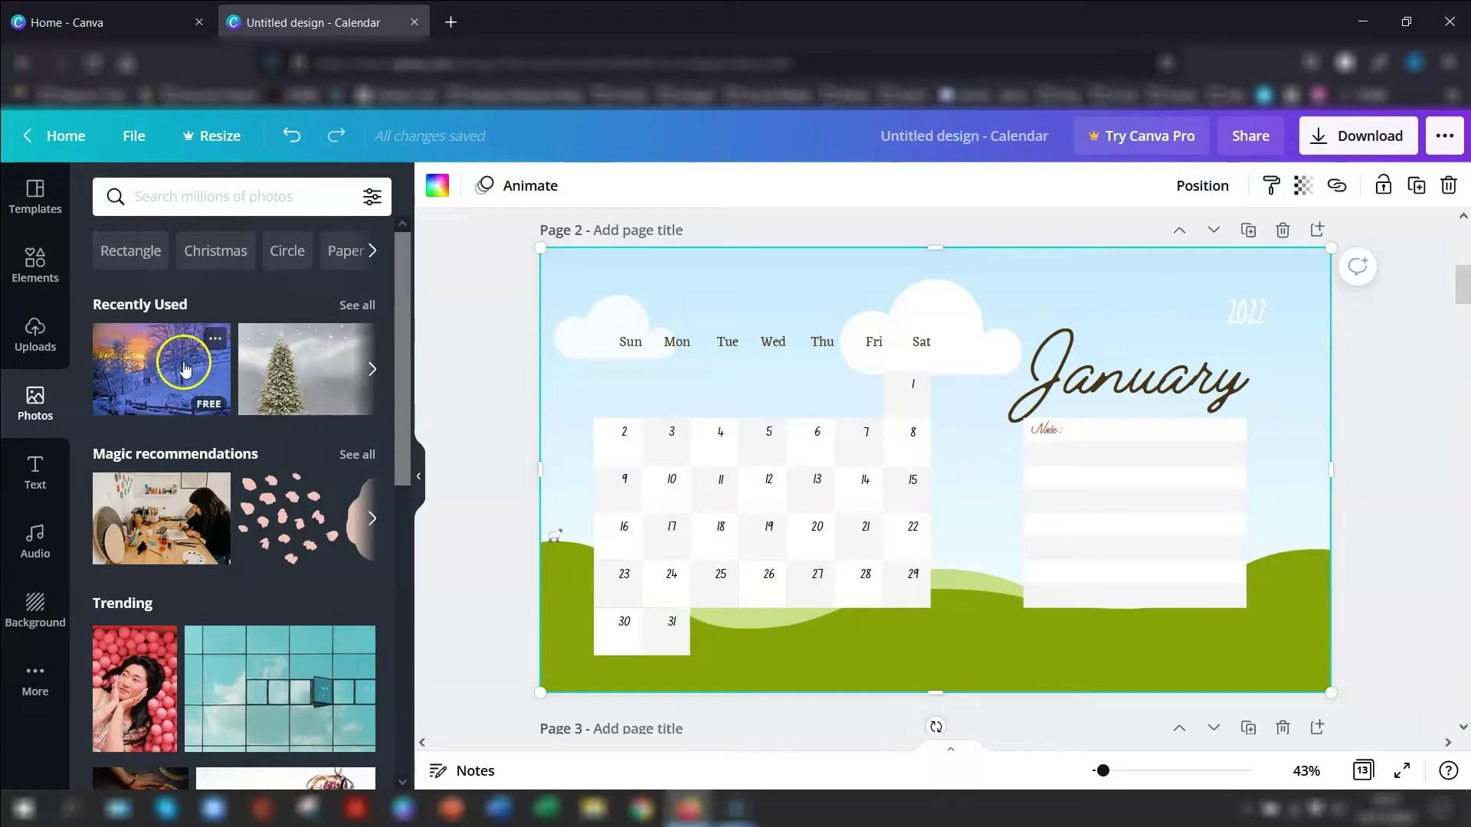
Step: Fill the January background with the sunset snow photo from 'snowy landscape', shifted slightly down
click(173, 195)
click(164, 280)
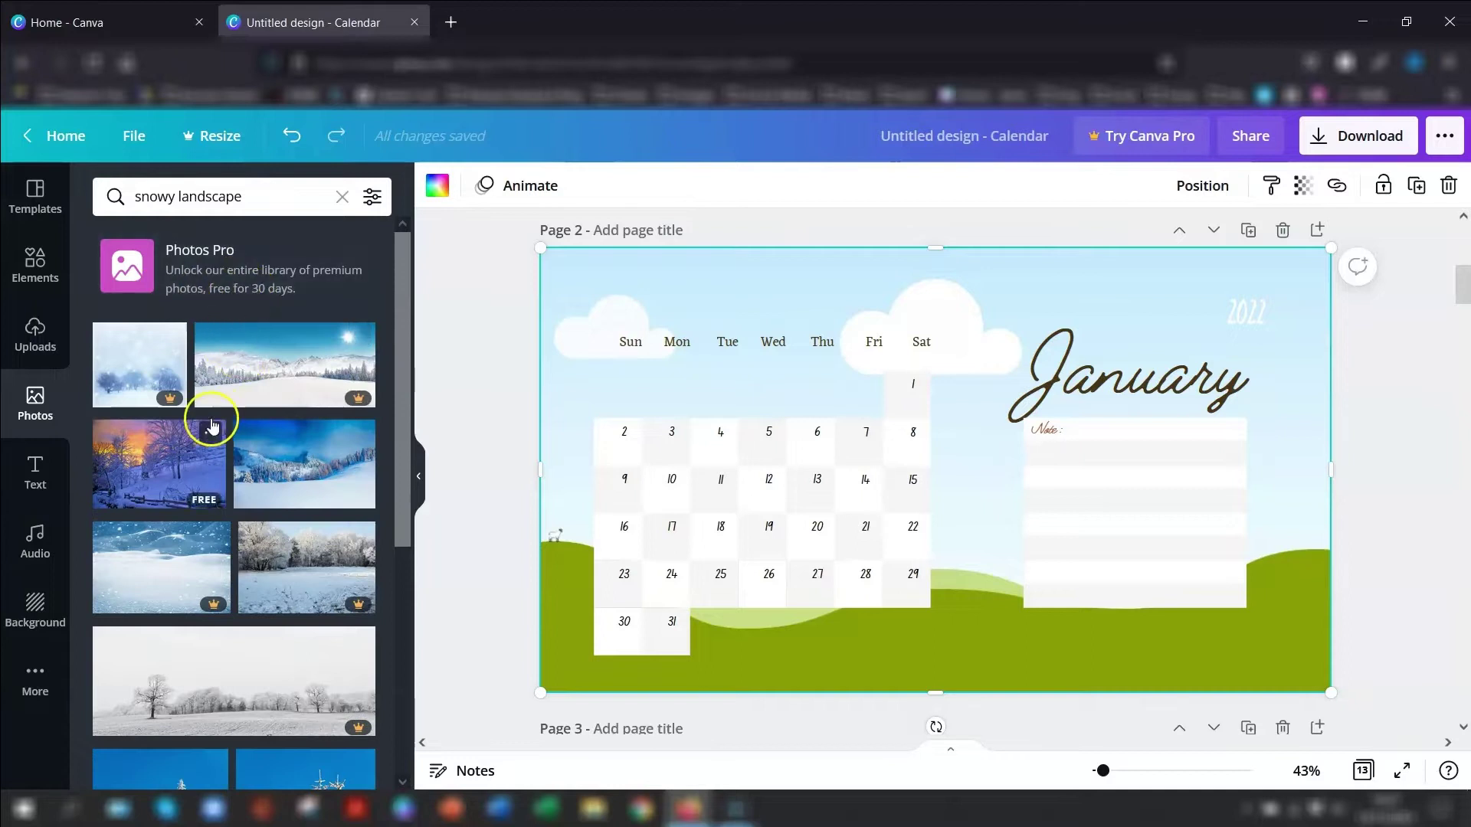
mouse_move(351, 499)
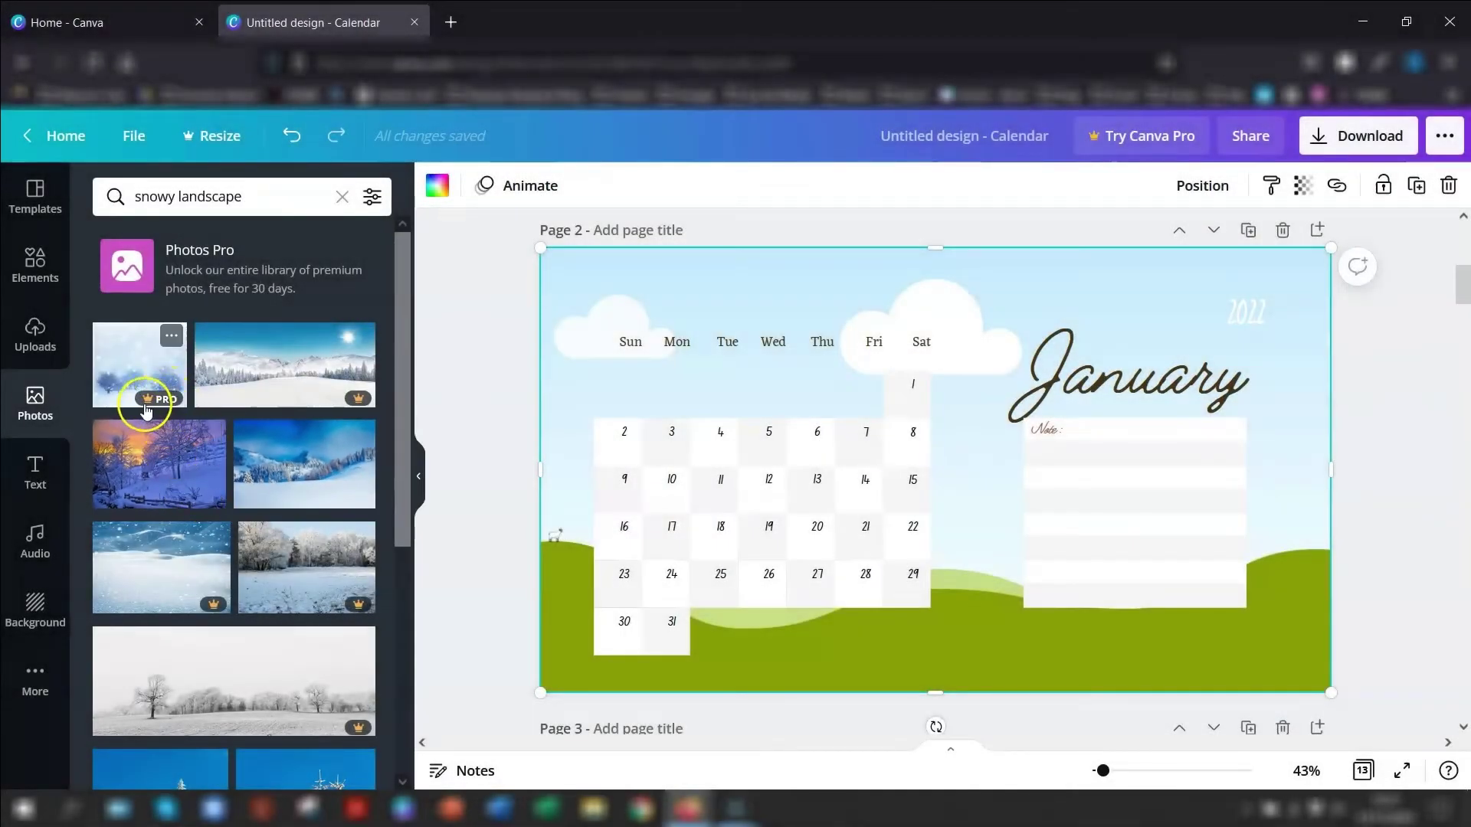
scroll(214, 427, down, 3)
scroll(220, 437, up, 3)
click(149, 440)
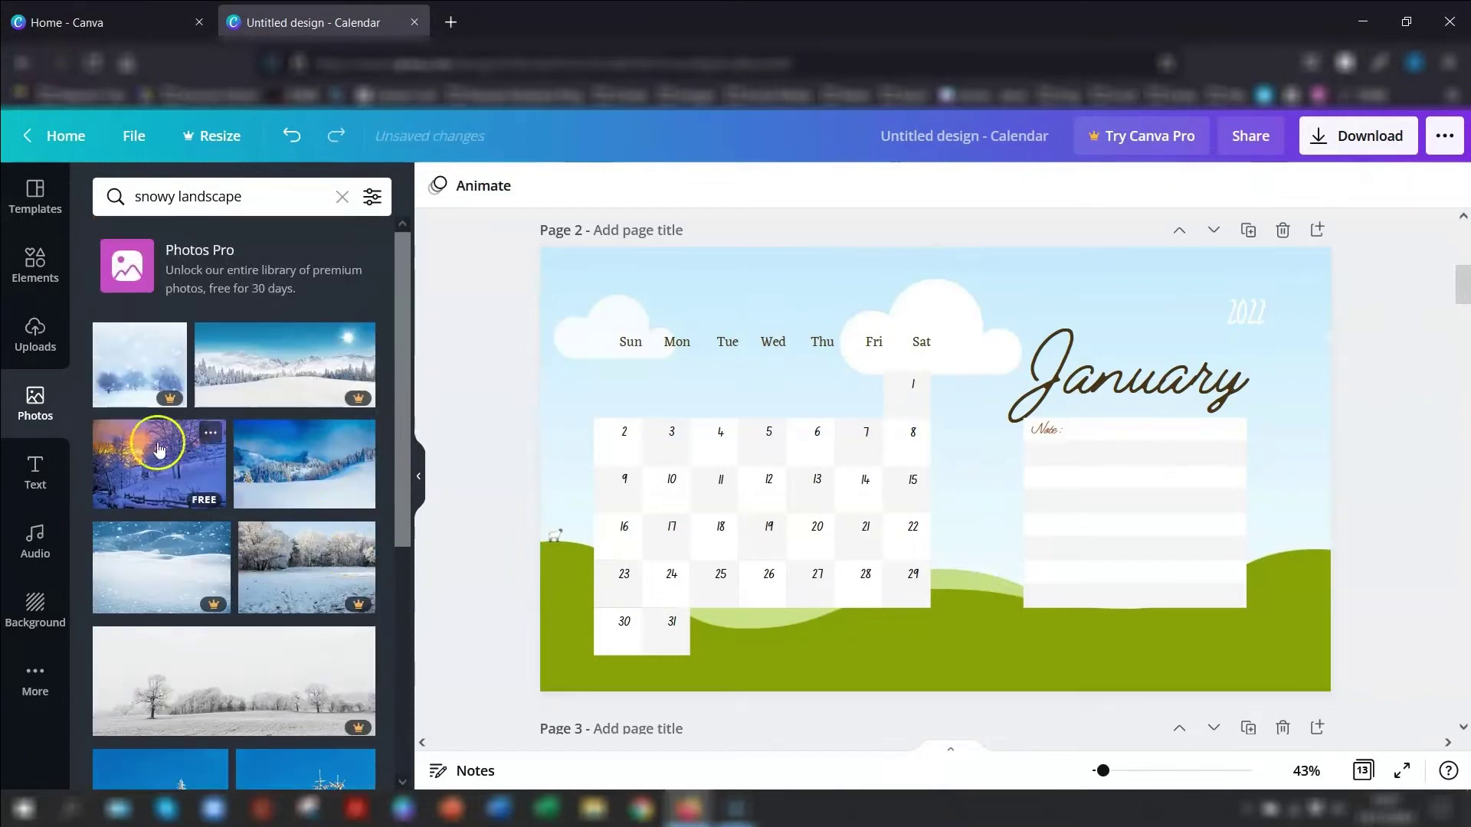
drag(157, 470, 584, 395)
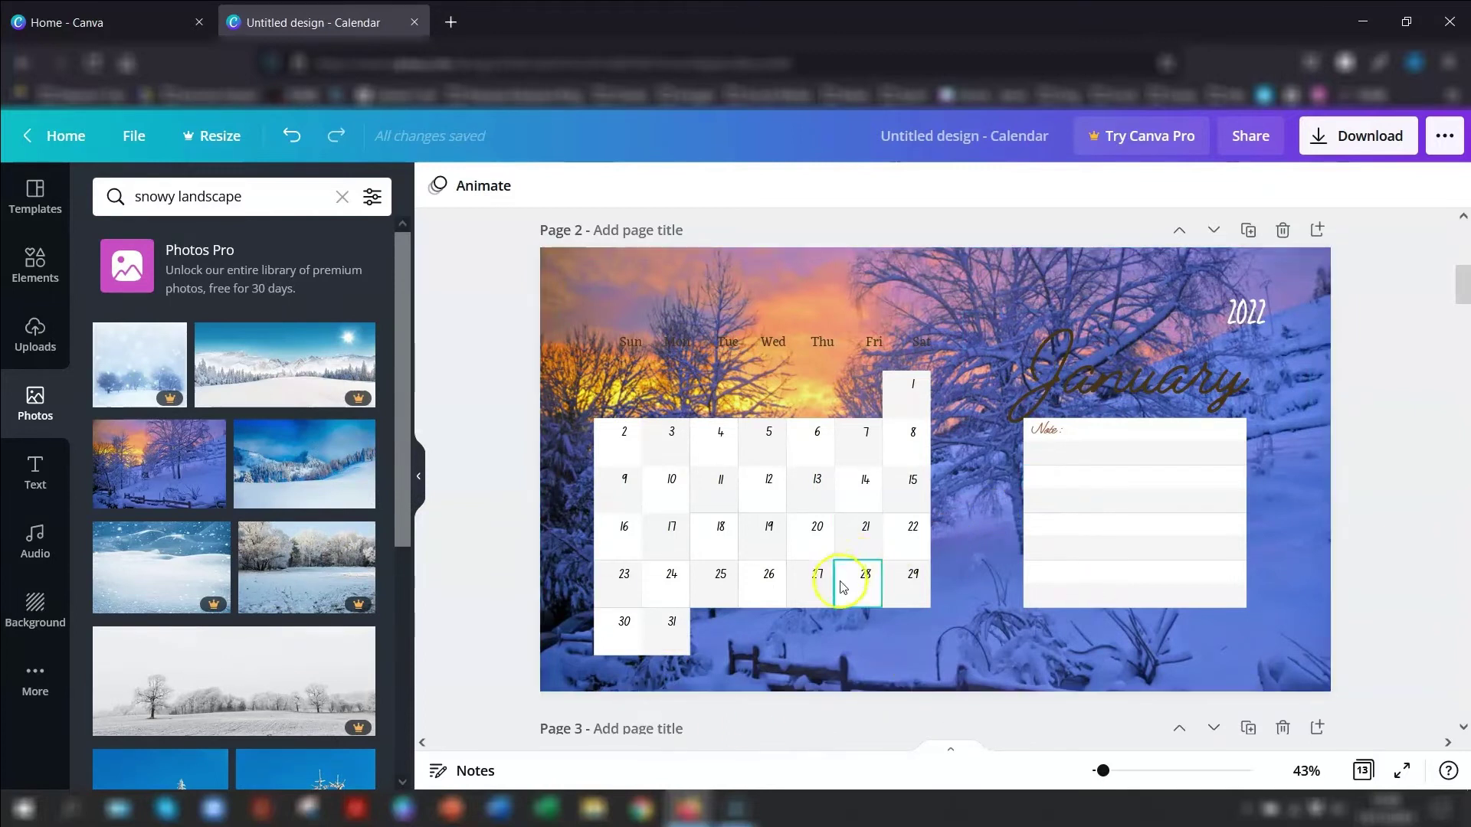
double_click(780, 283)
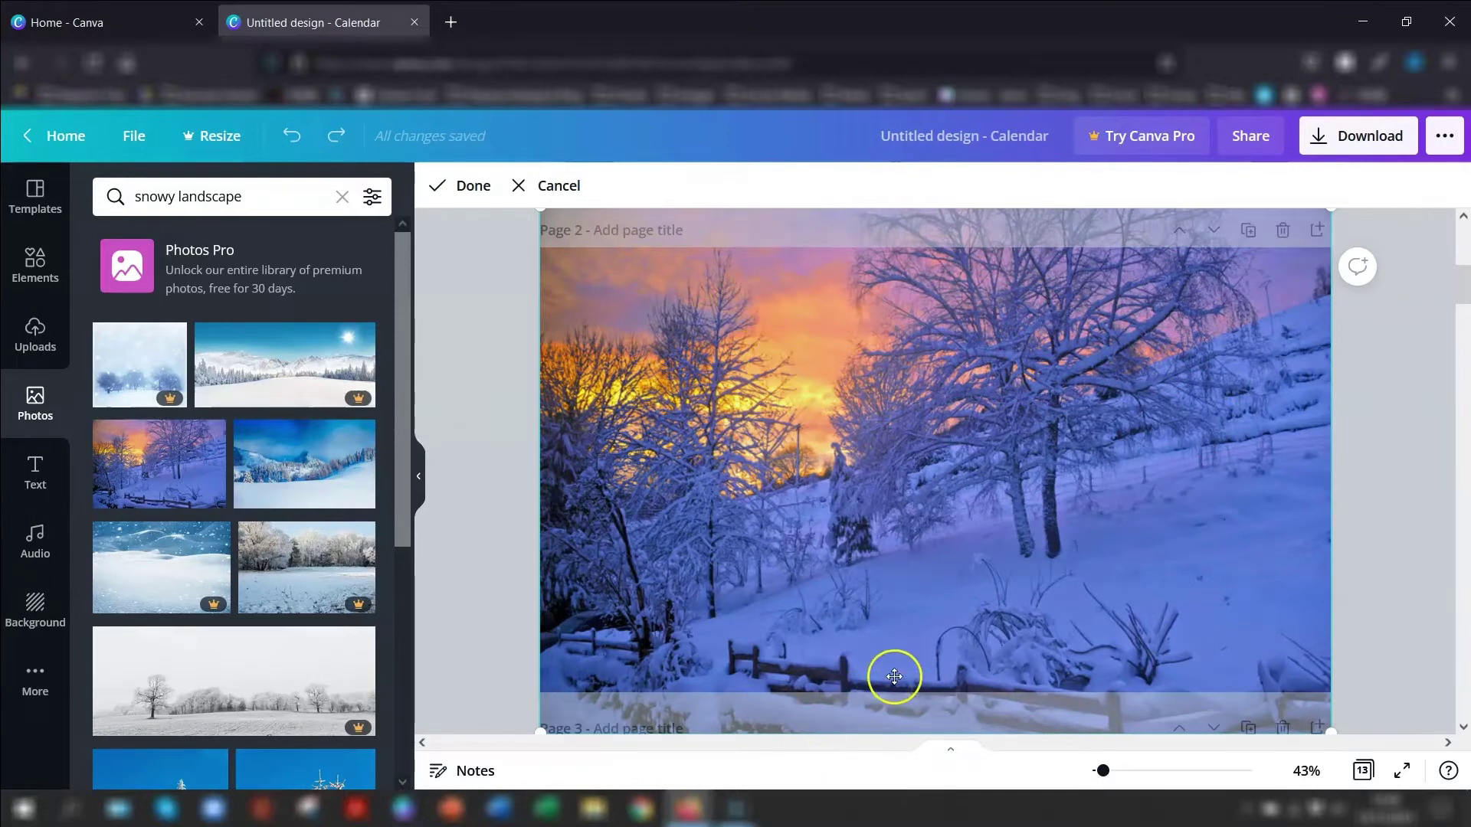
mouse_move(940, 401)
mouse_down()
mouse_move(935, 466)
mouse_move(951, 300)
mouse_move(957, 408)
mouse_up()
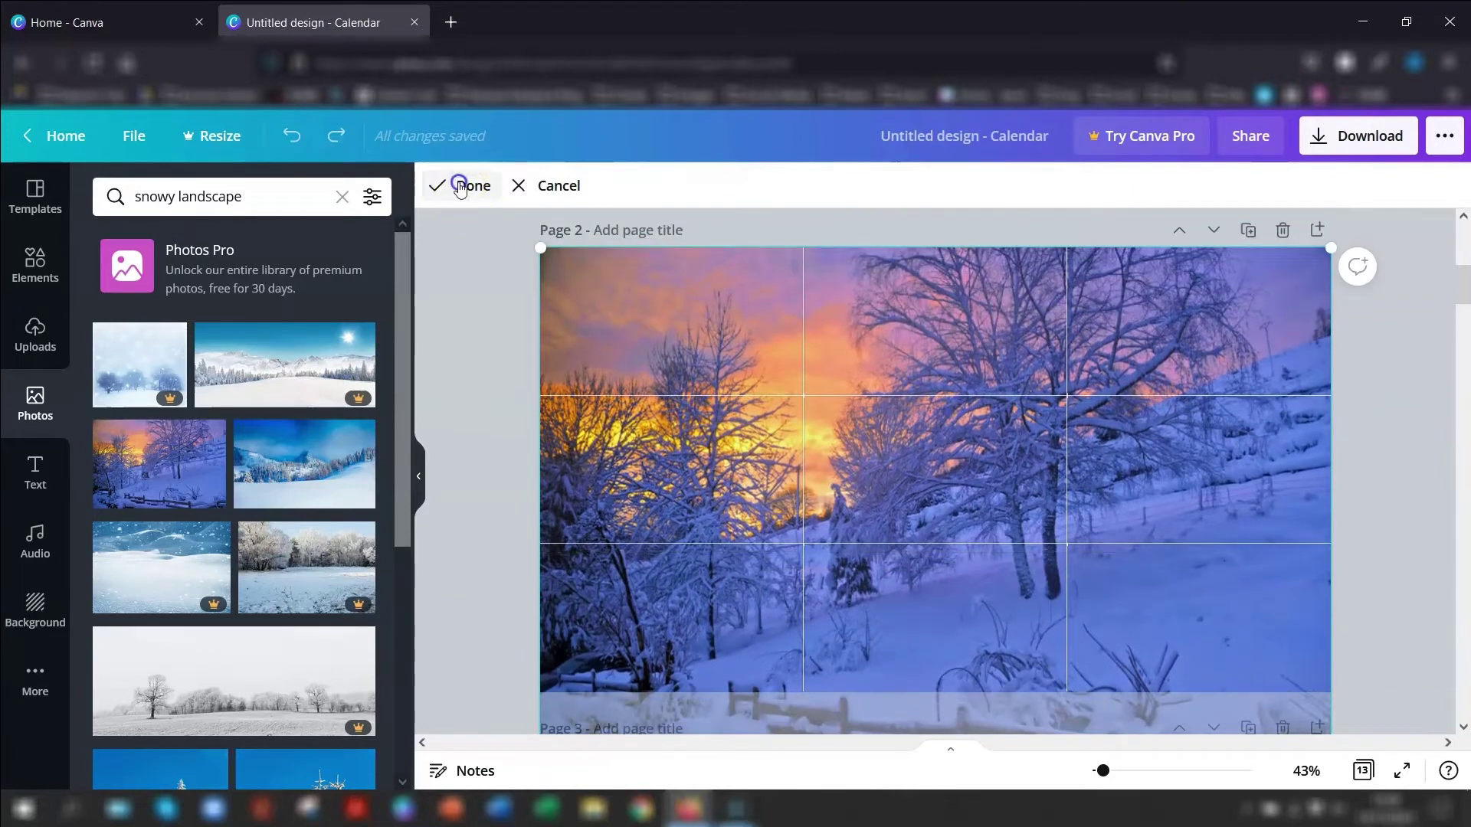
click(464, 186)
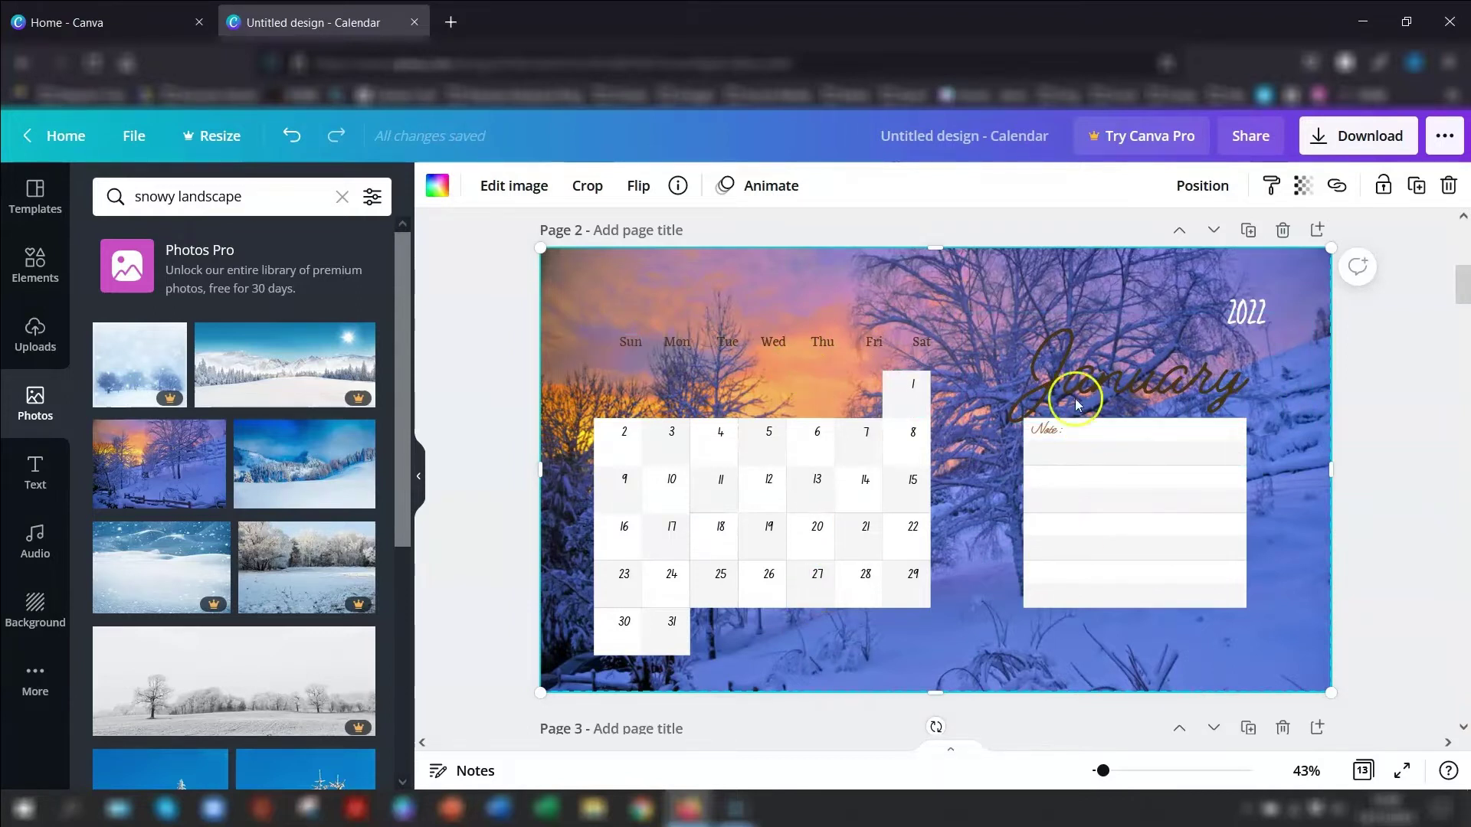
Step: Make the January title white and change that brown text colour to white on all pages
click(1103, 387)
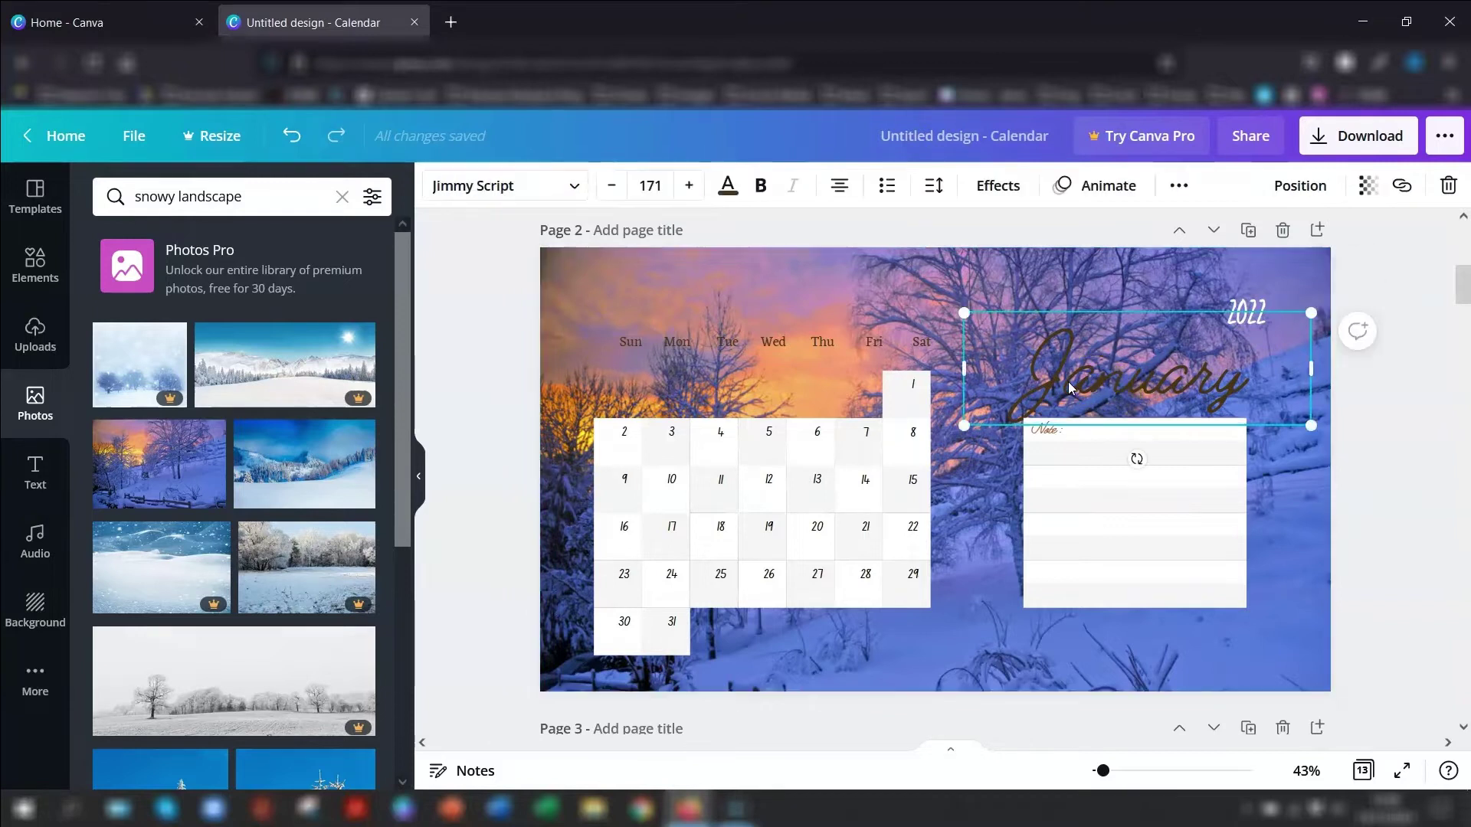
click(728, 187)
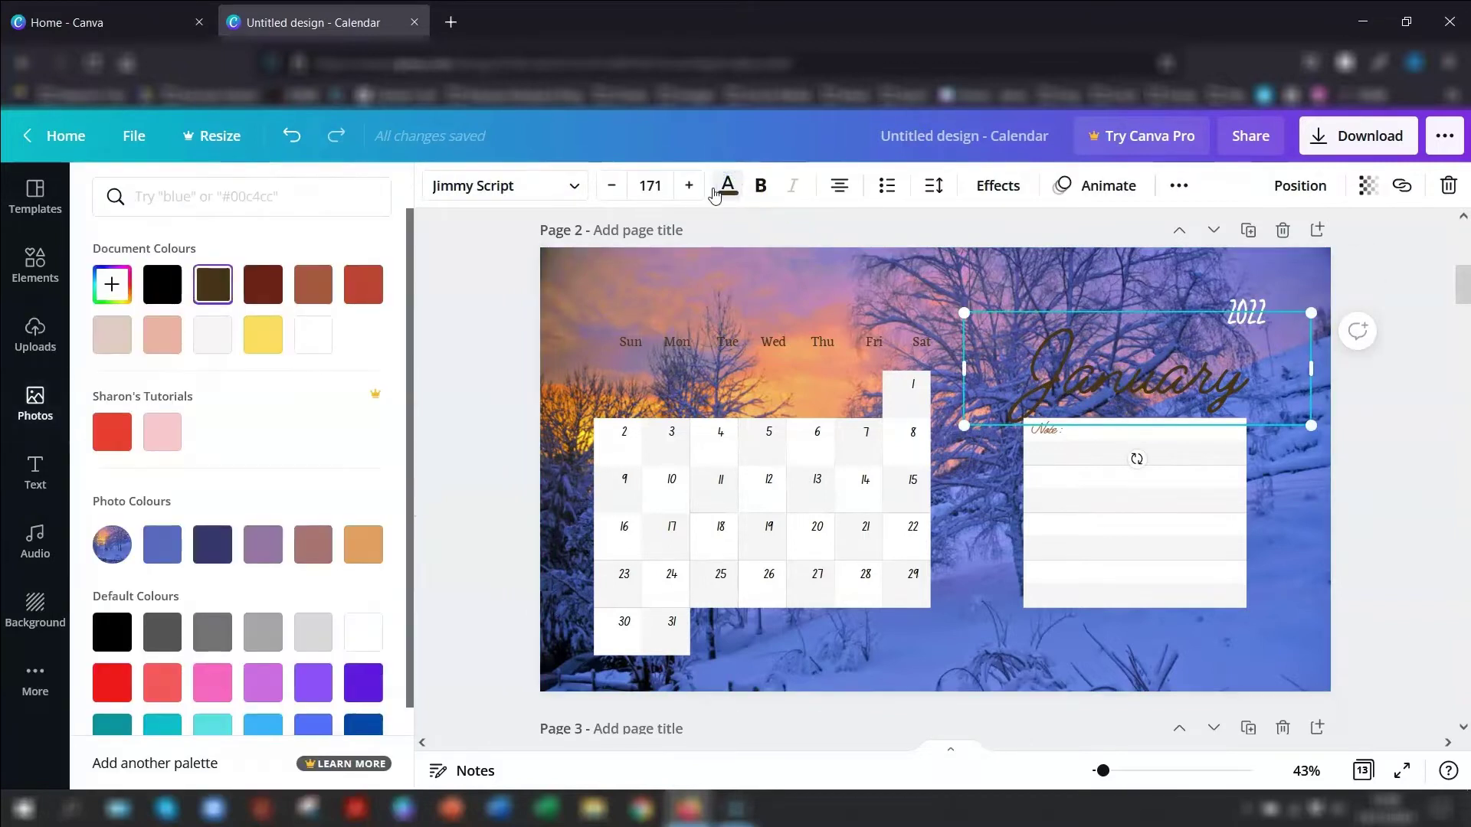
click(312, 335)
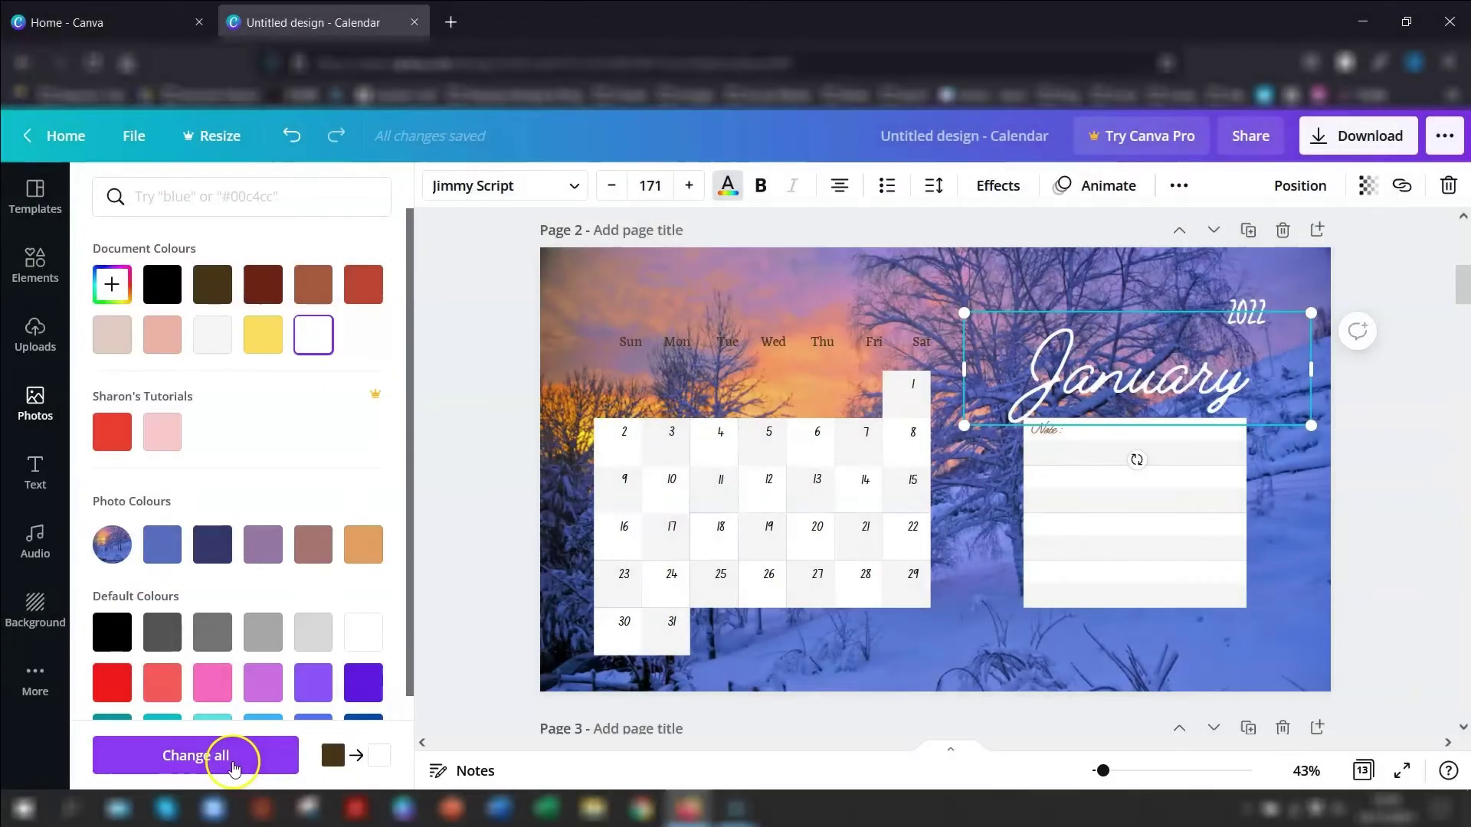
click(233, 763)
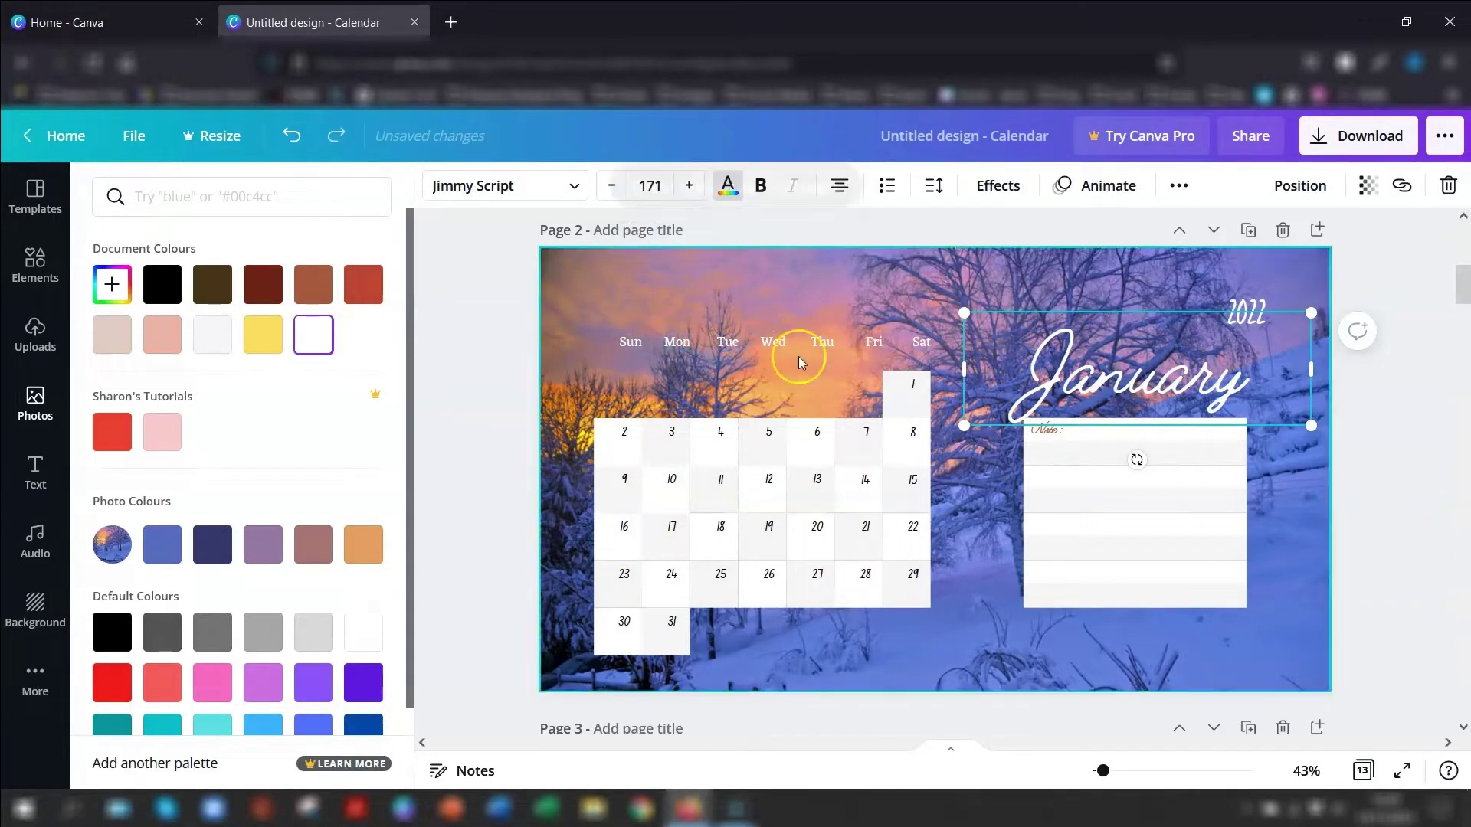
Step: Deselect the title and scroll through the other month pages, returning to January
click(1385, 435)
scroll(1385, 436, down, 20)
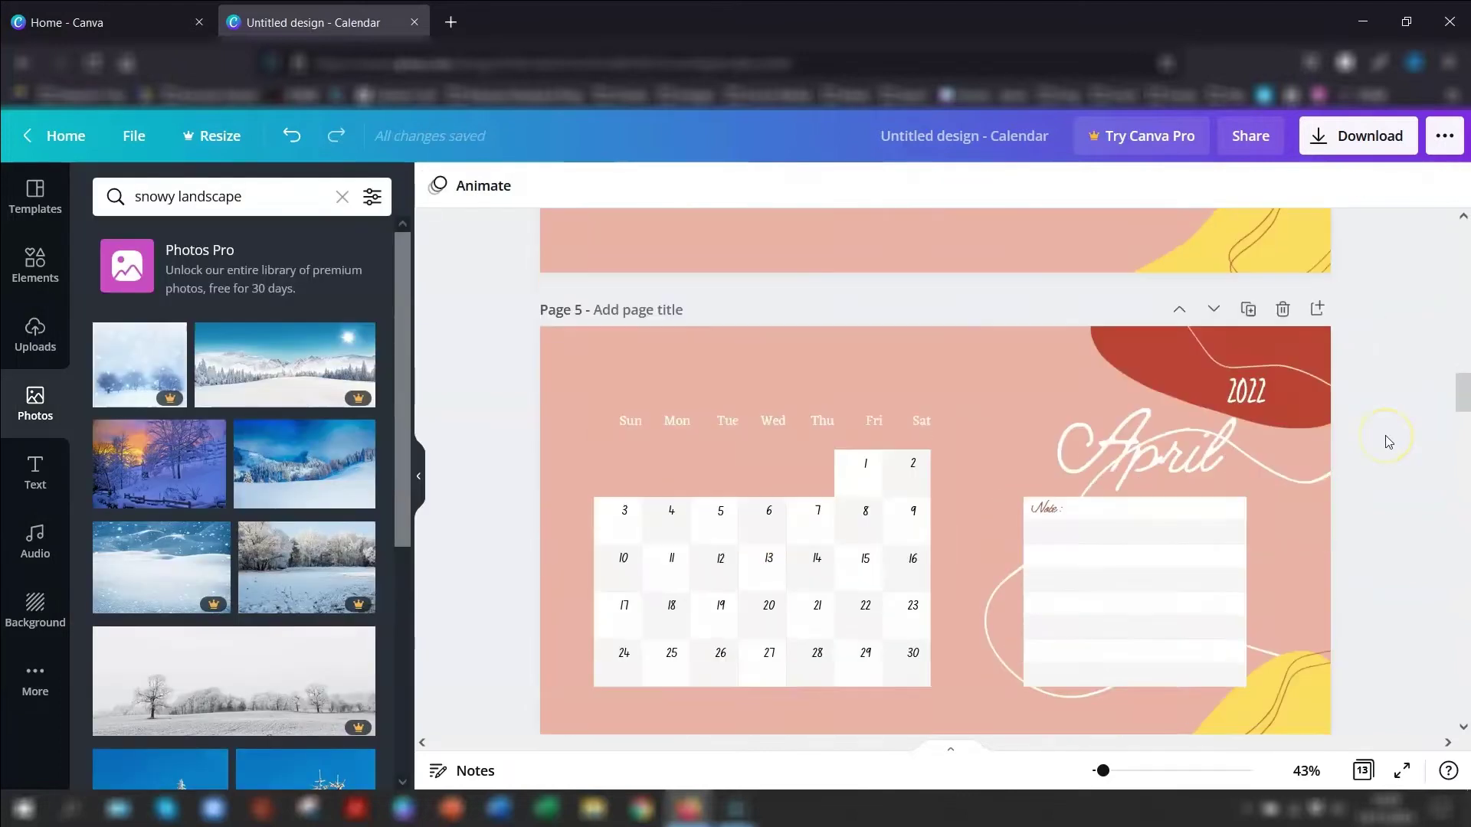
scroll(1385, 442, down, 3)
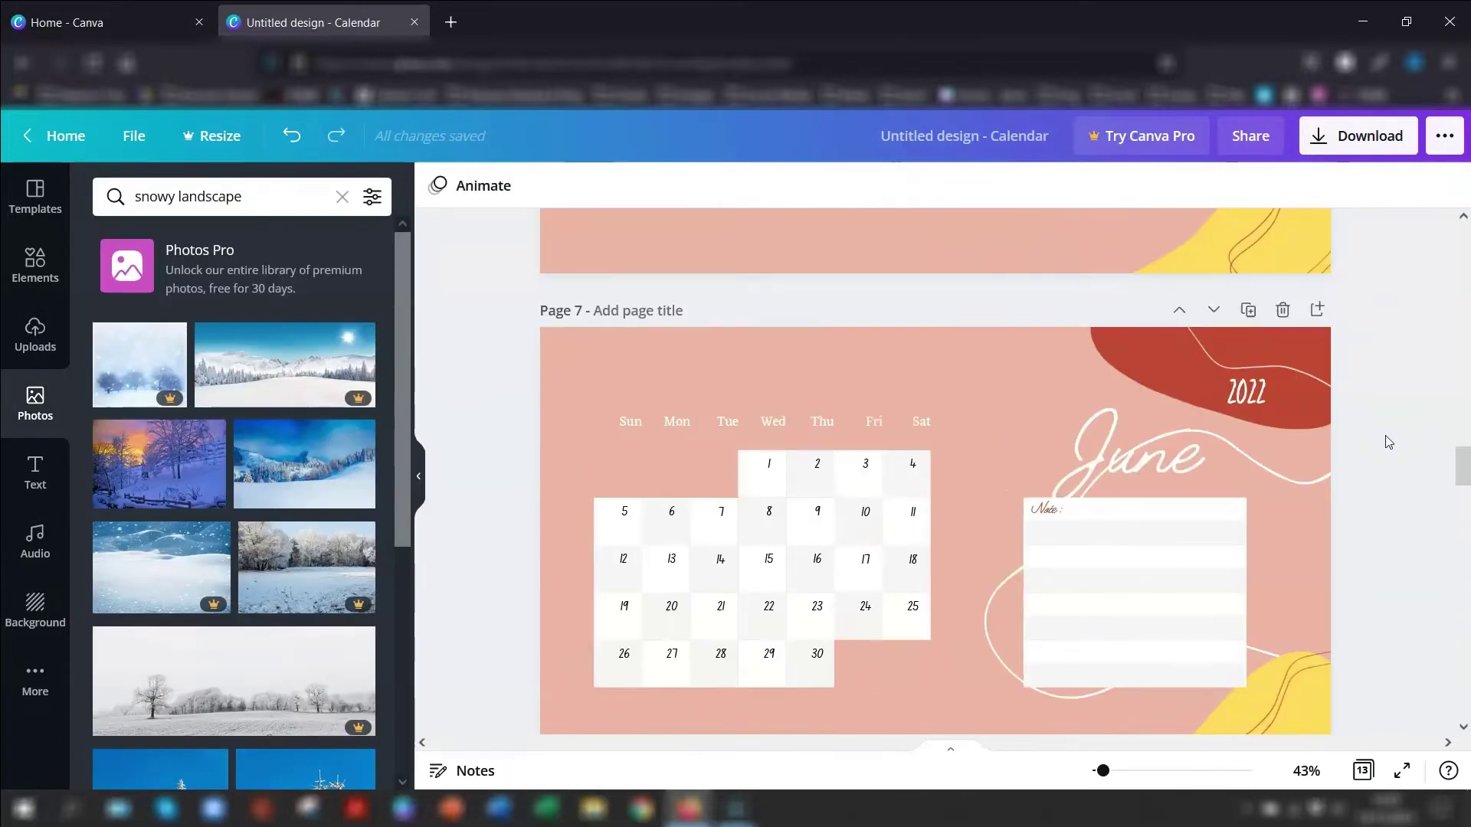
scroll(1385, 442, up, 11)
scroll(1385, 436, up, 20)
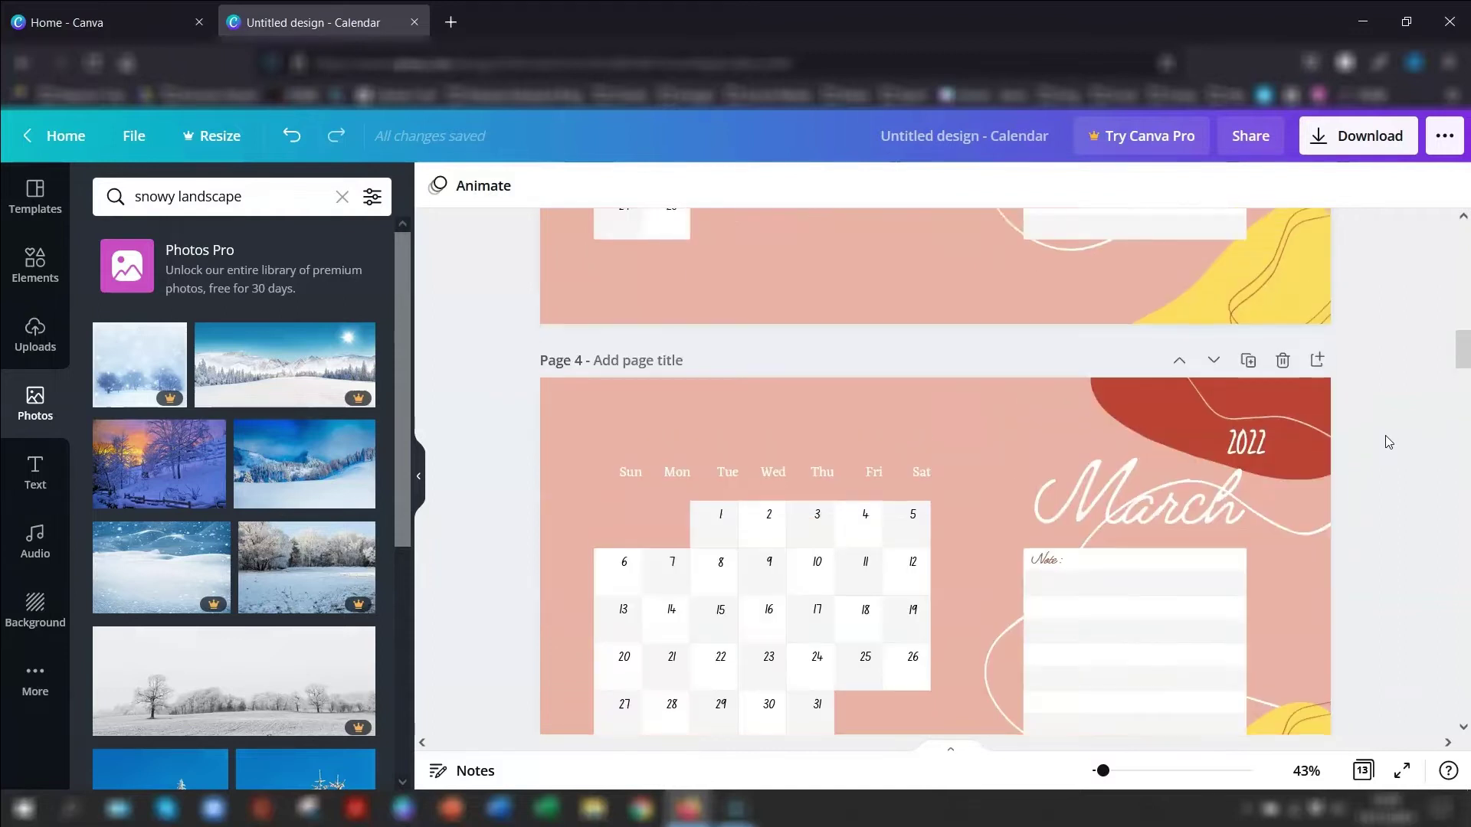
scroll(1387, 442, down, 5)
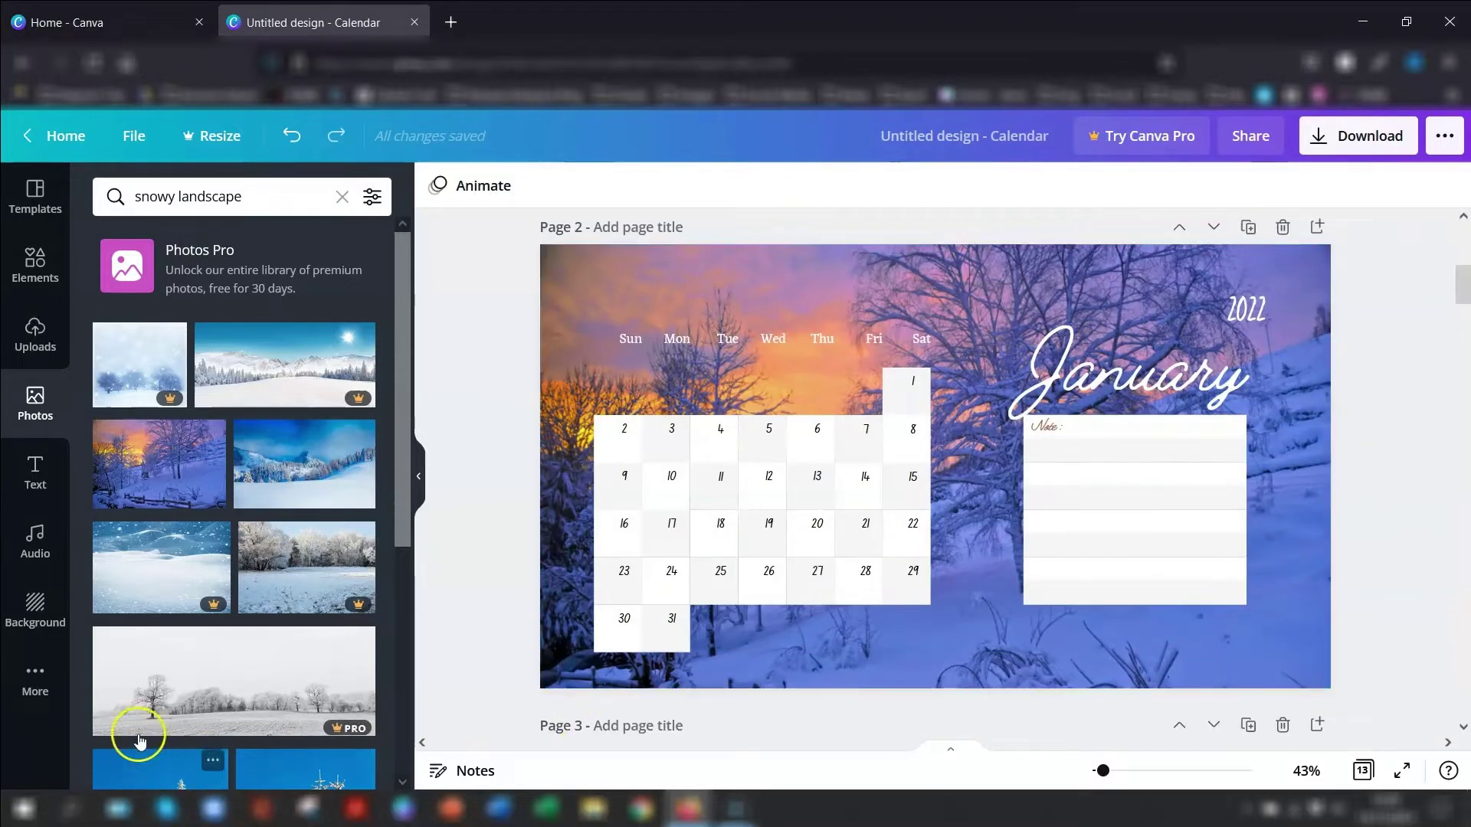
mouse_move(364, 762)
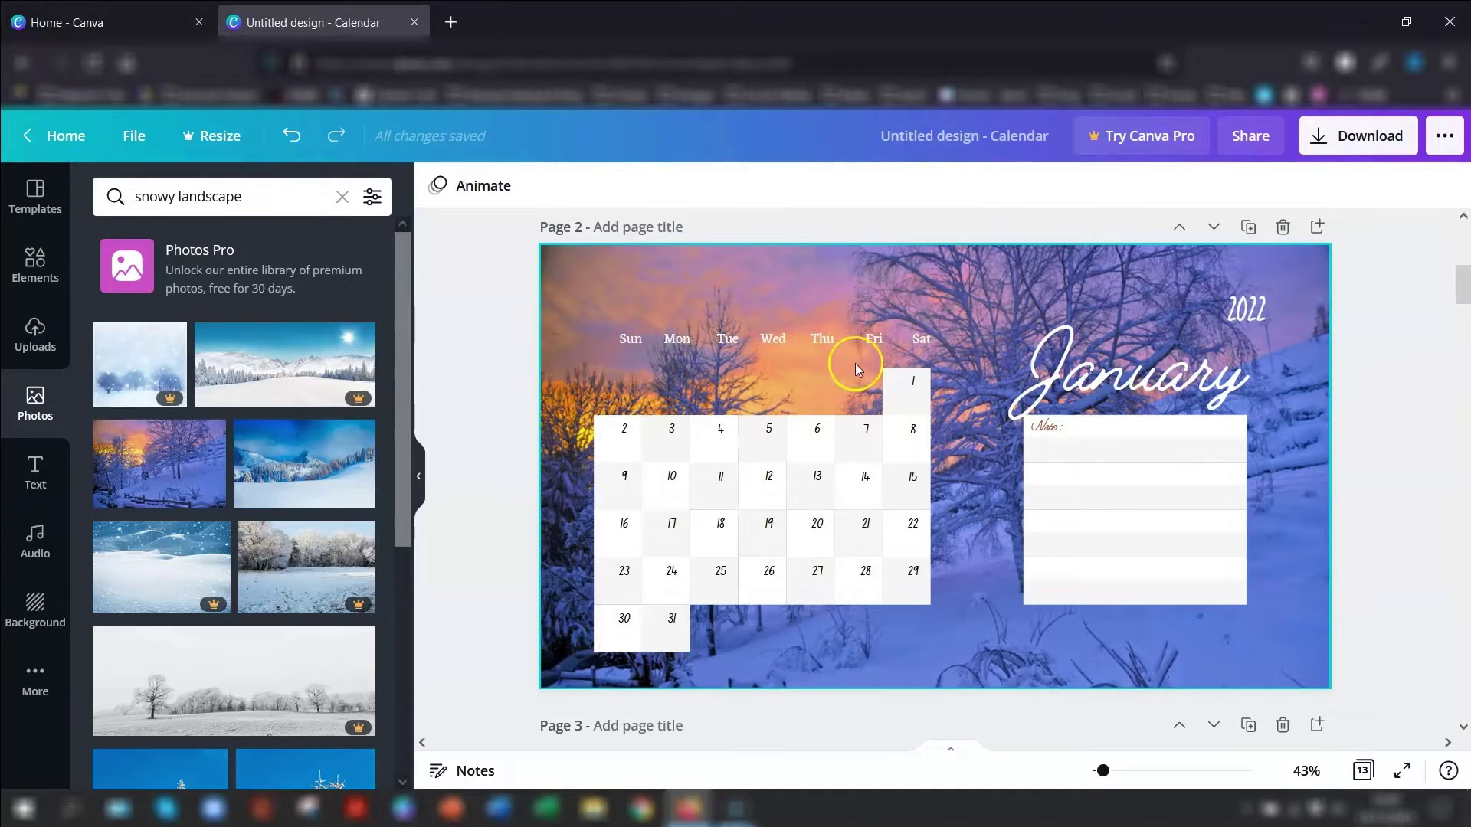
Step: Select the Sun through Sat day labels and set their text alignment to centre
click(630, 451)
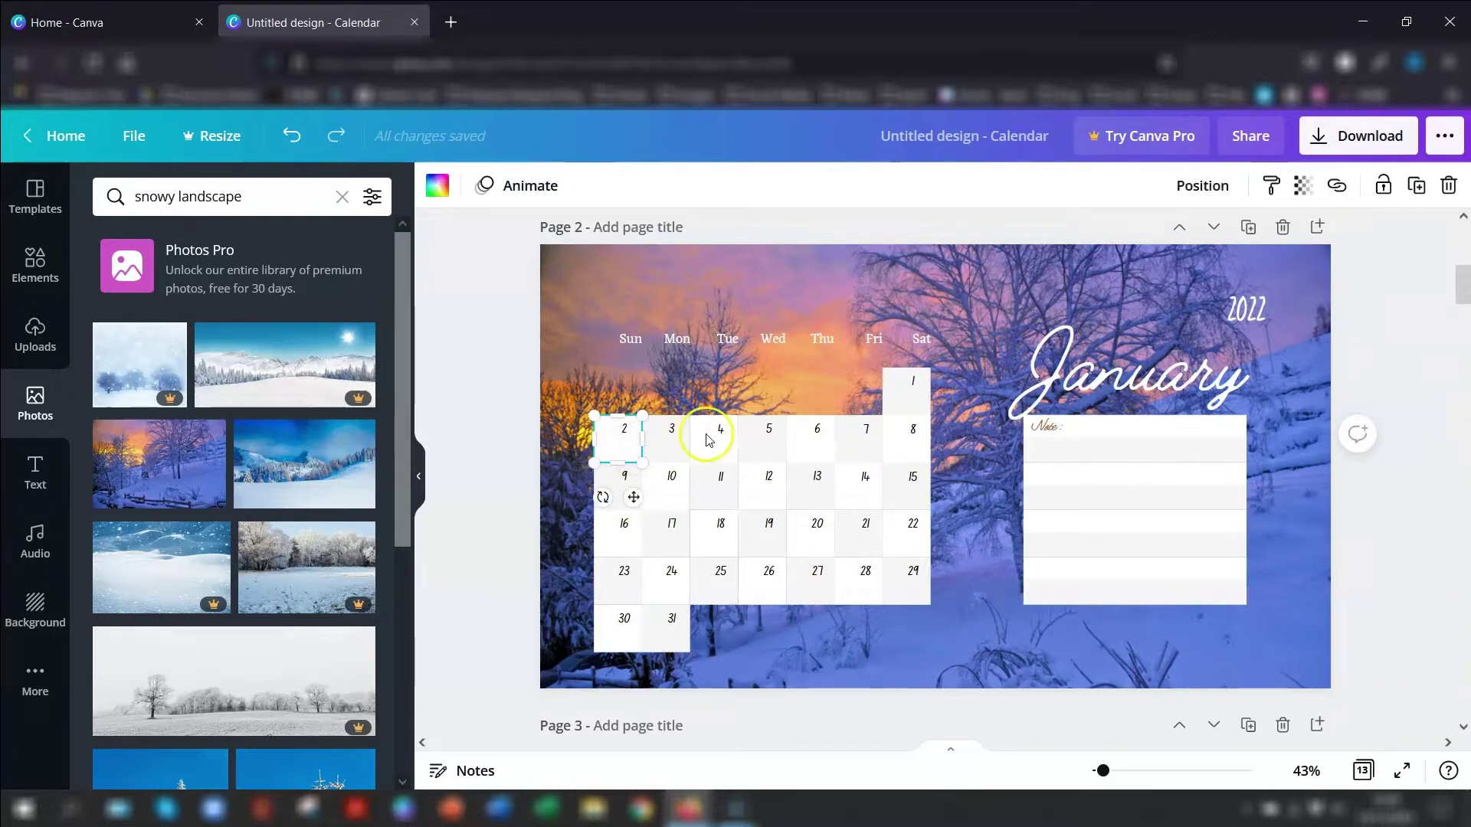
click(630, 339)
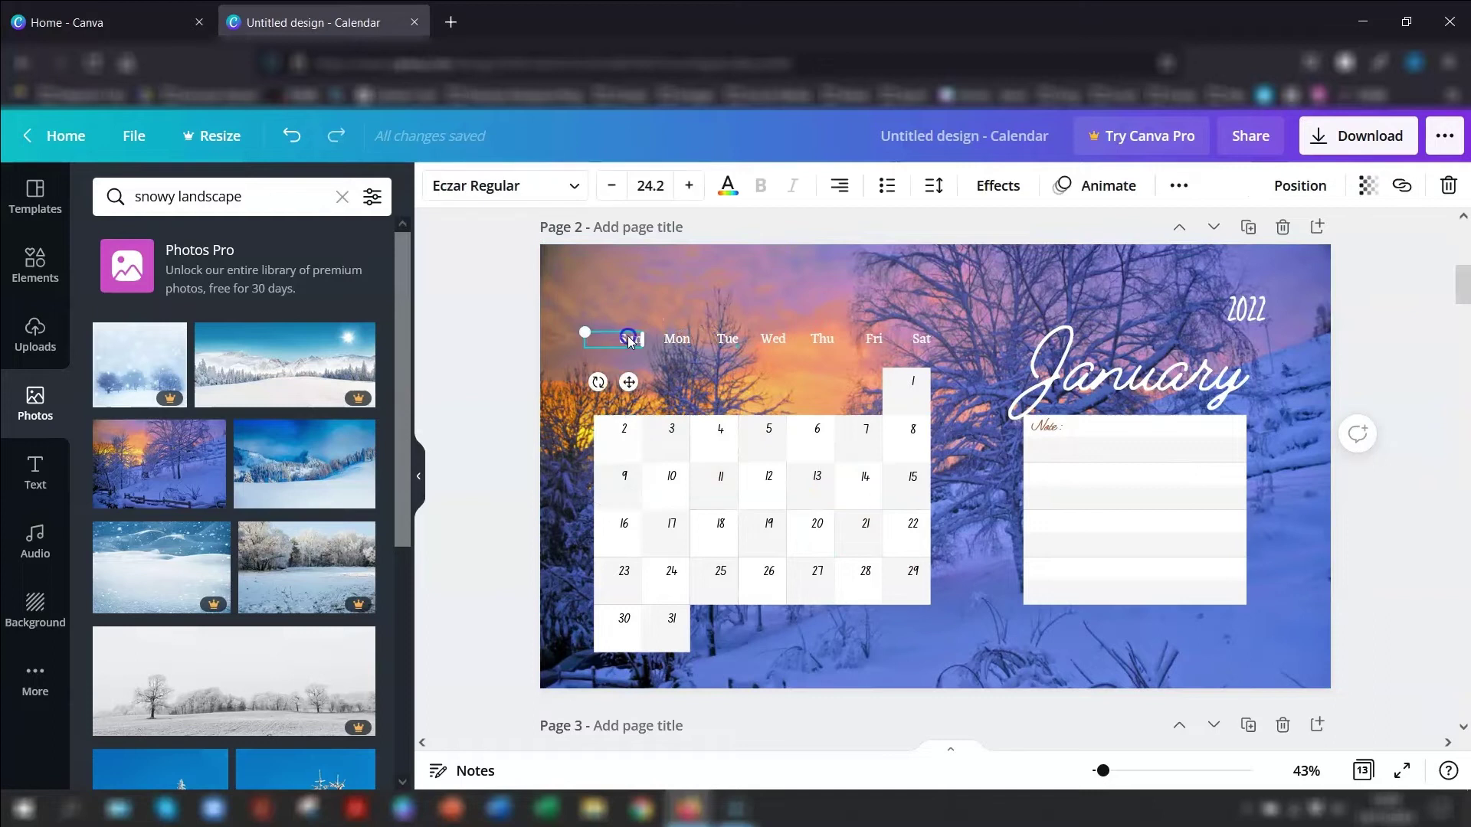
shift+click(678, 341)
shift+click(725, 340)
shift+click(763, 341)
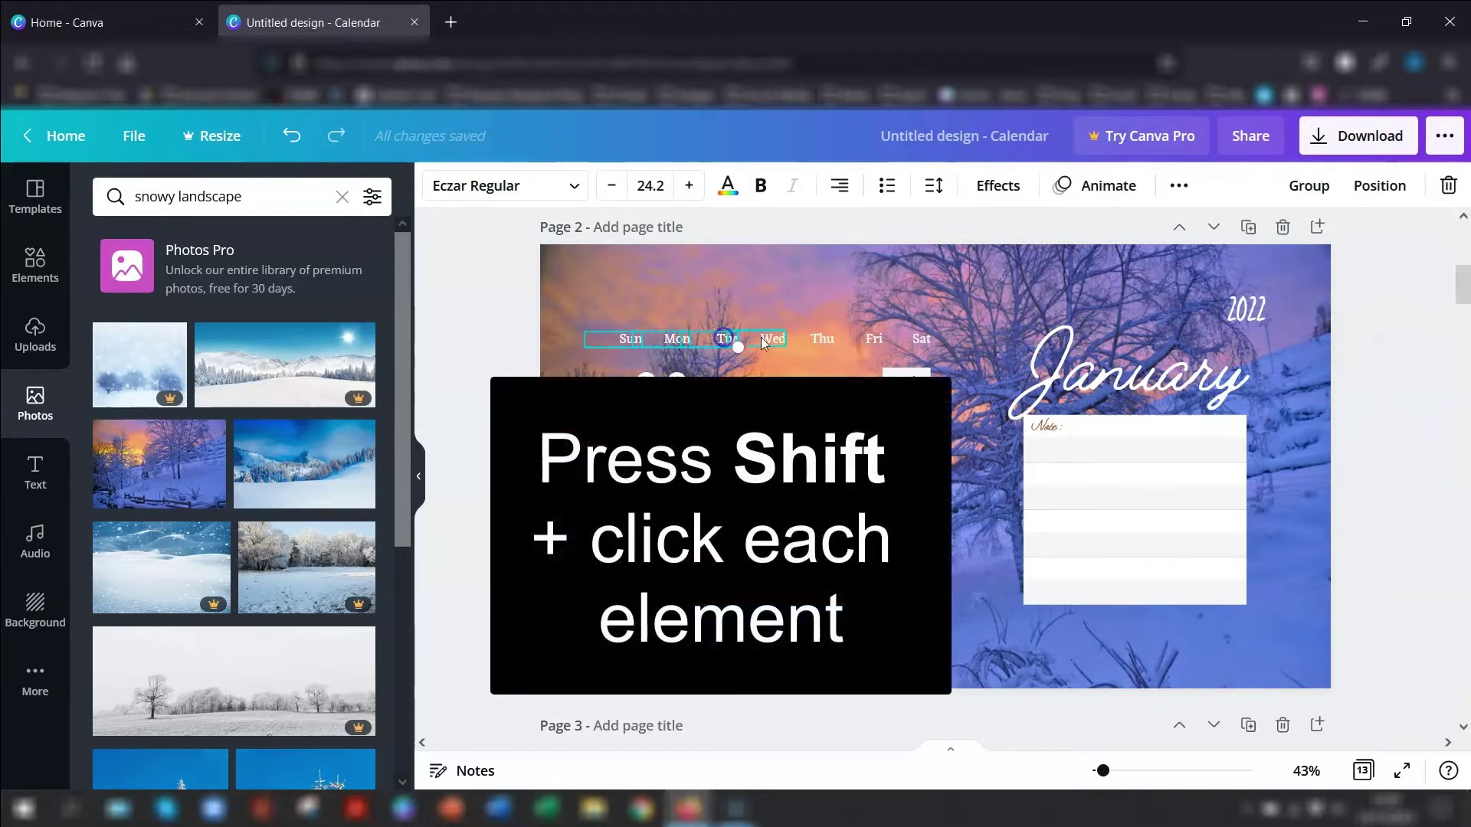
shift+click(873, 337)
shift+click(922, 335)
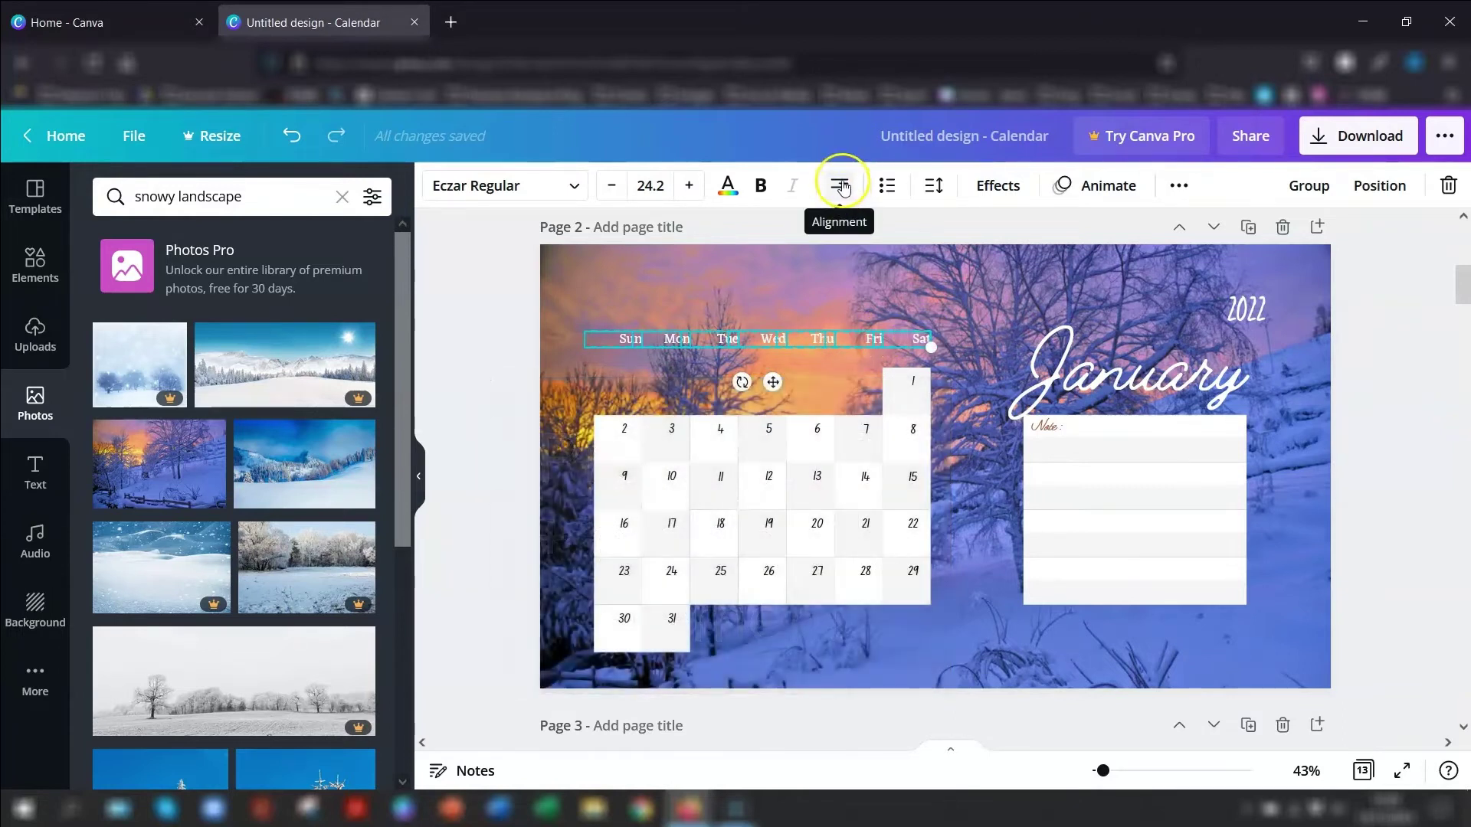
click(840, 186)
click(840, 187)
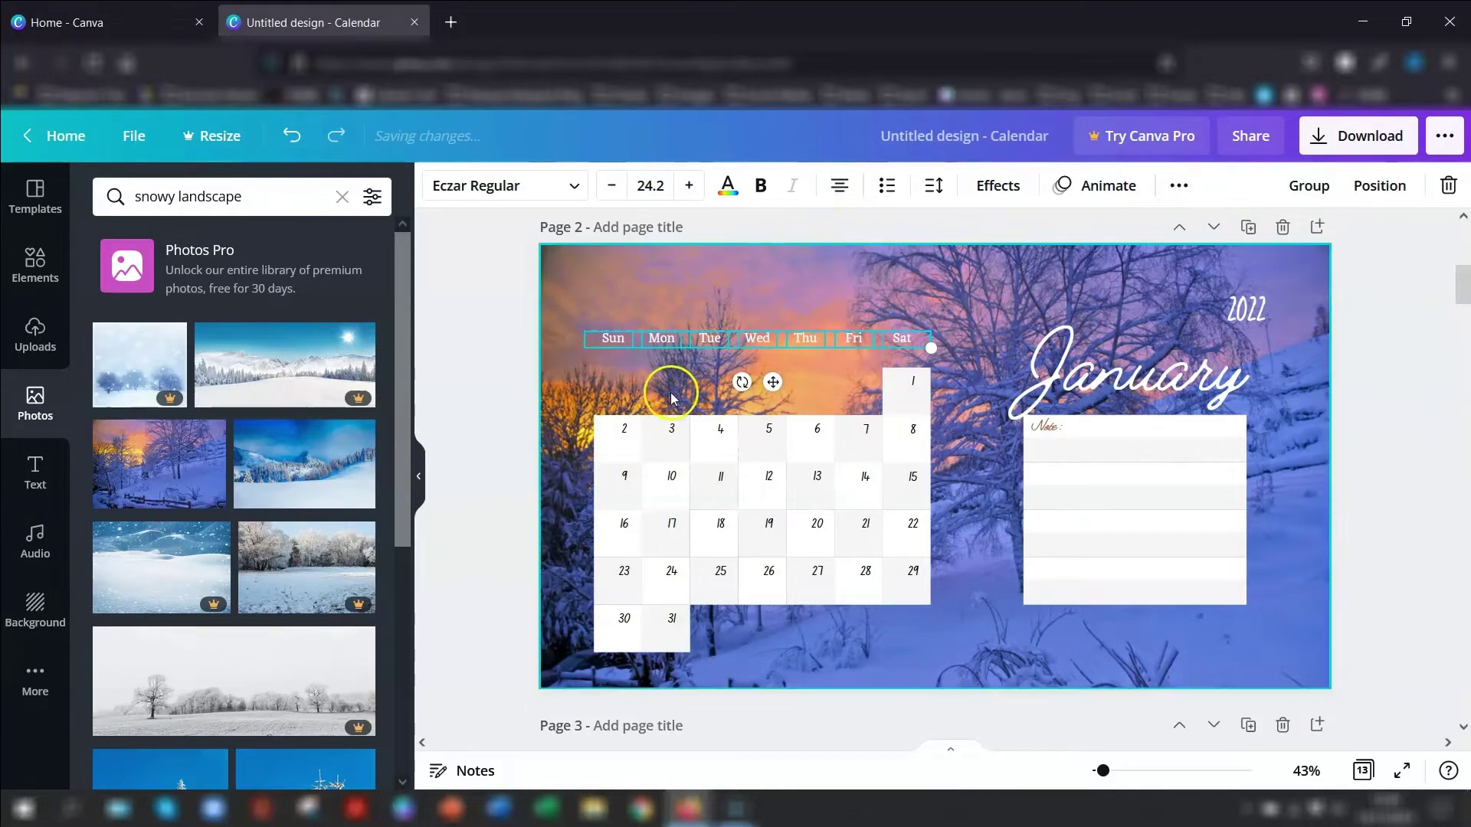
click(1369, 282)
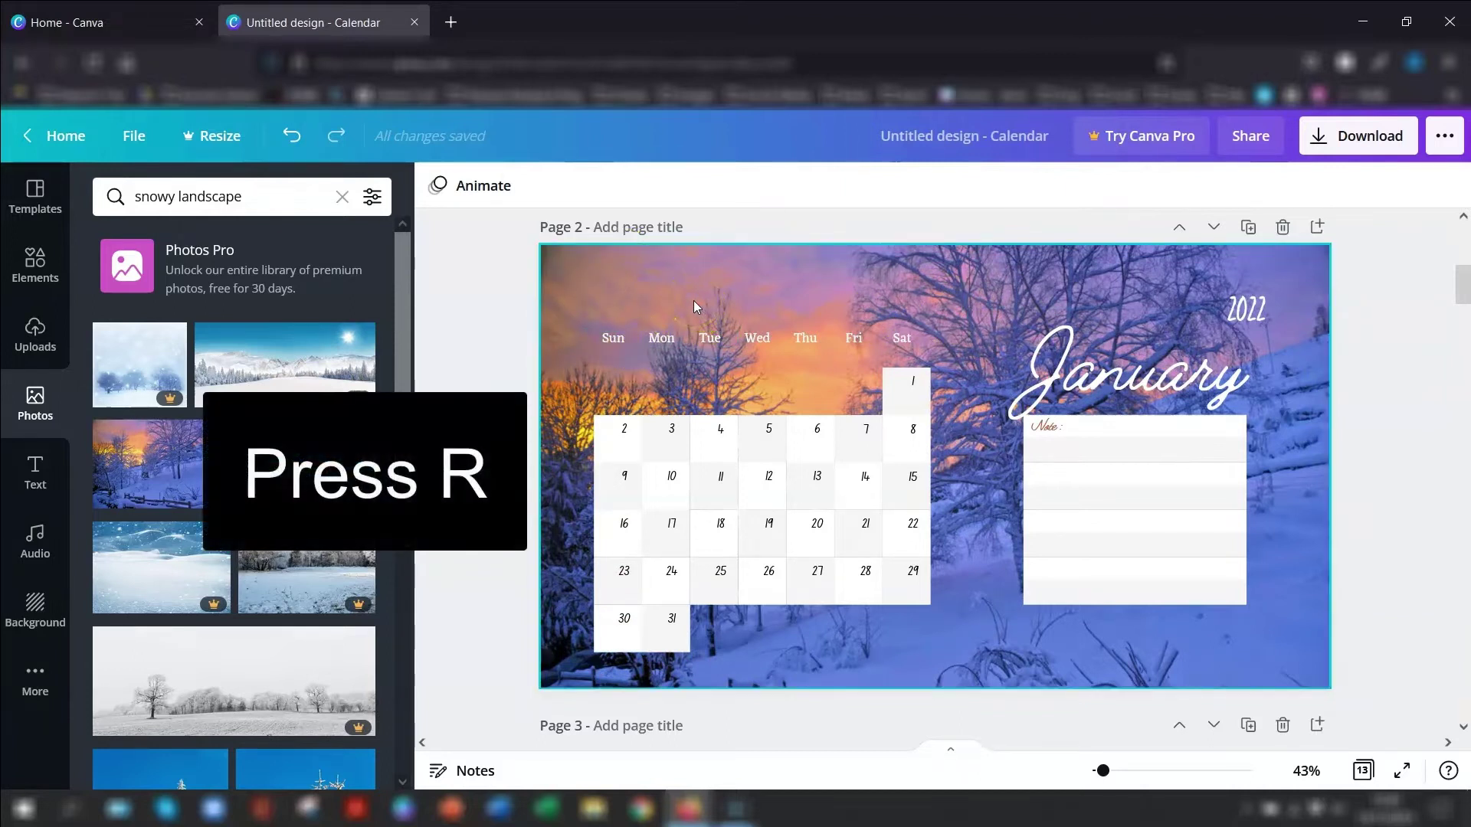
Step: Add a rectangle and resize it to cover the day labels and date grid
key(r)
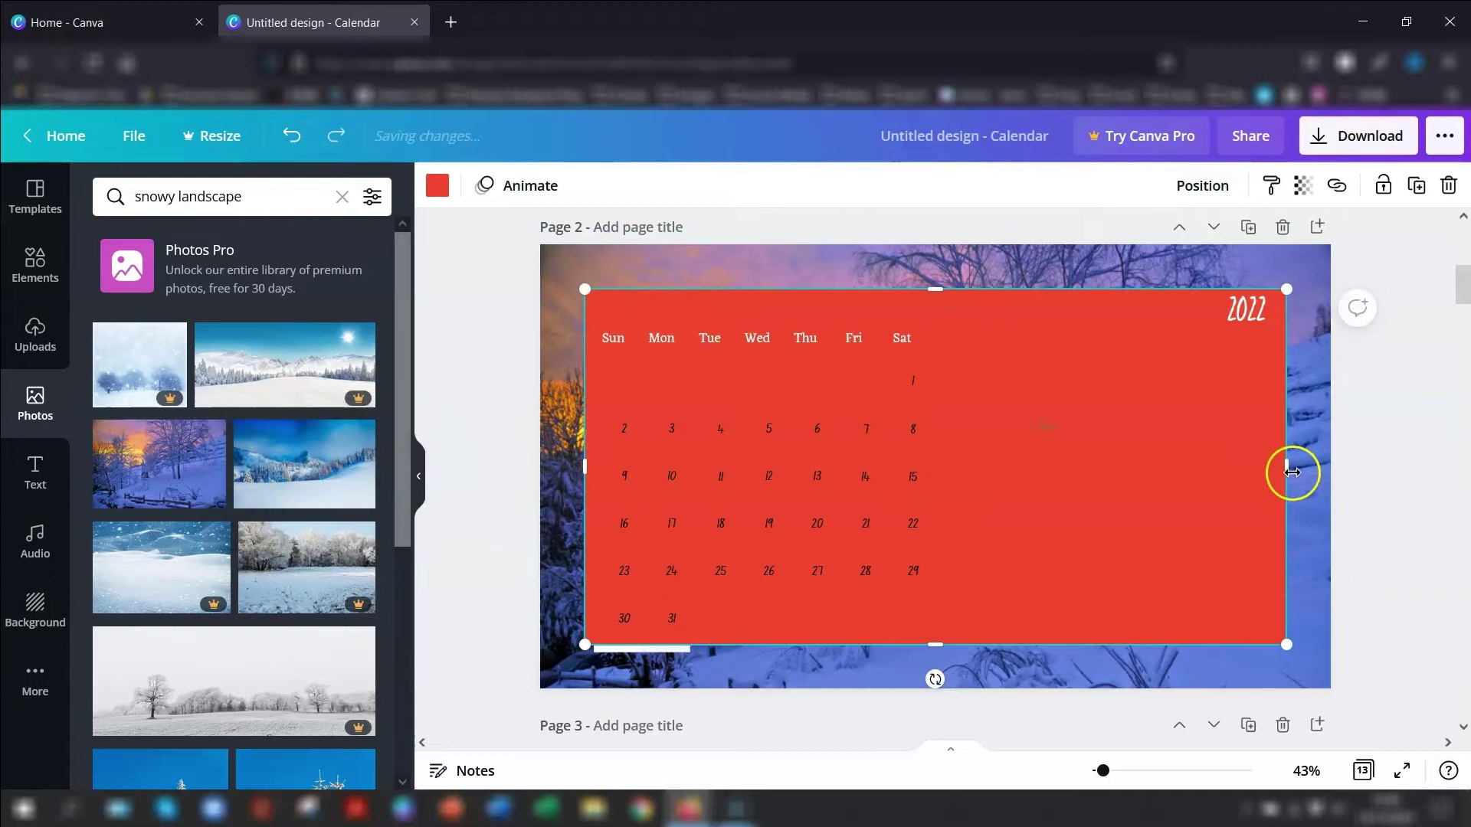
drag(1286, 468, 931, 460)
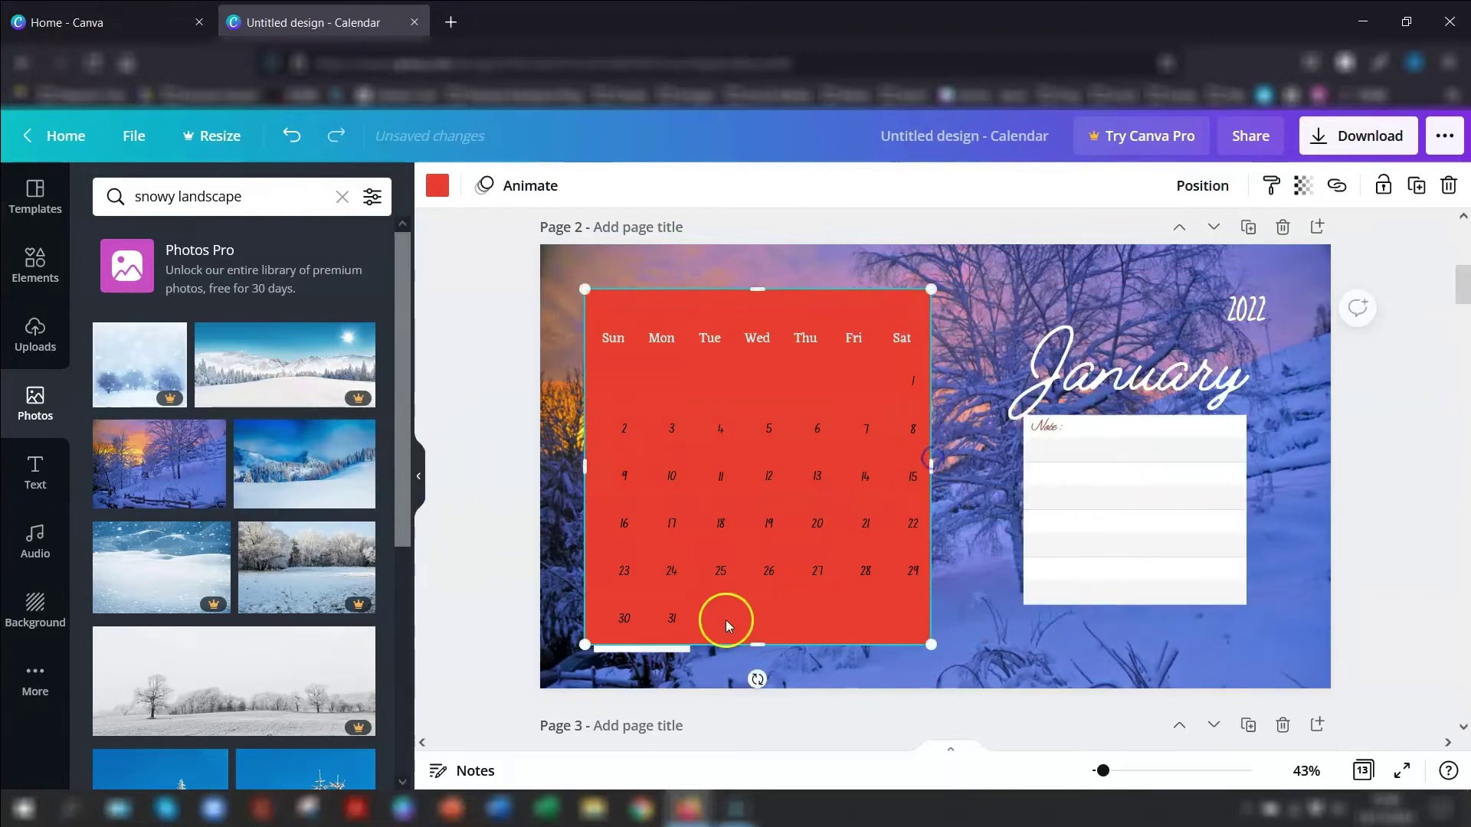
drag(760, 650, 760, 653)
mouse_move(585, 470)
mouse_down()
mouse_move(626, 472)
mouse_move(600, 475)
mouse_up()
mouse_move(765, 288)
mouse_down()
mouse_move(766, 360)
mouse_move(763, 309)
mouse_up()
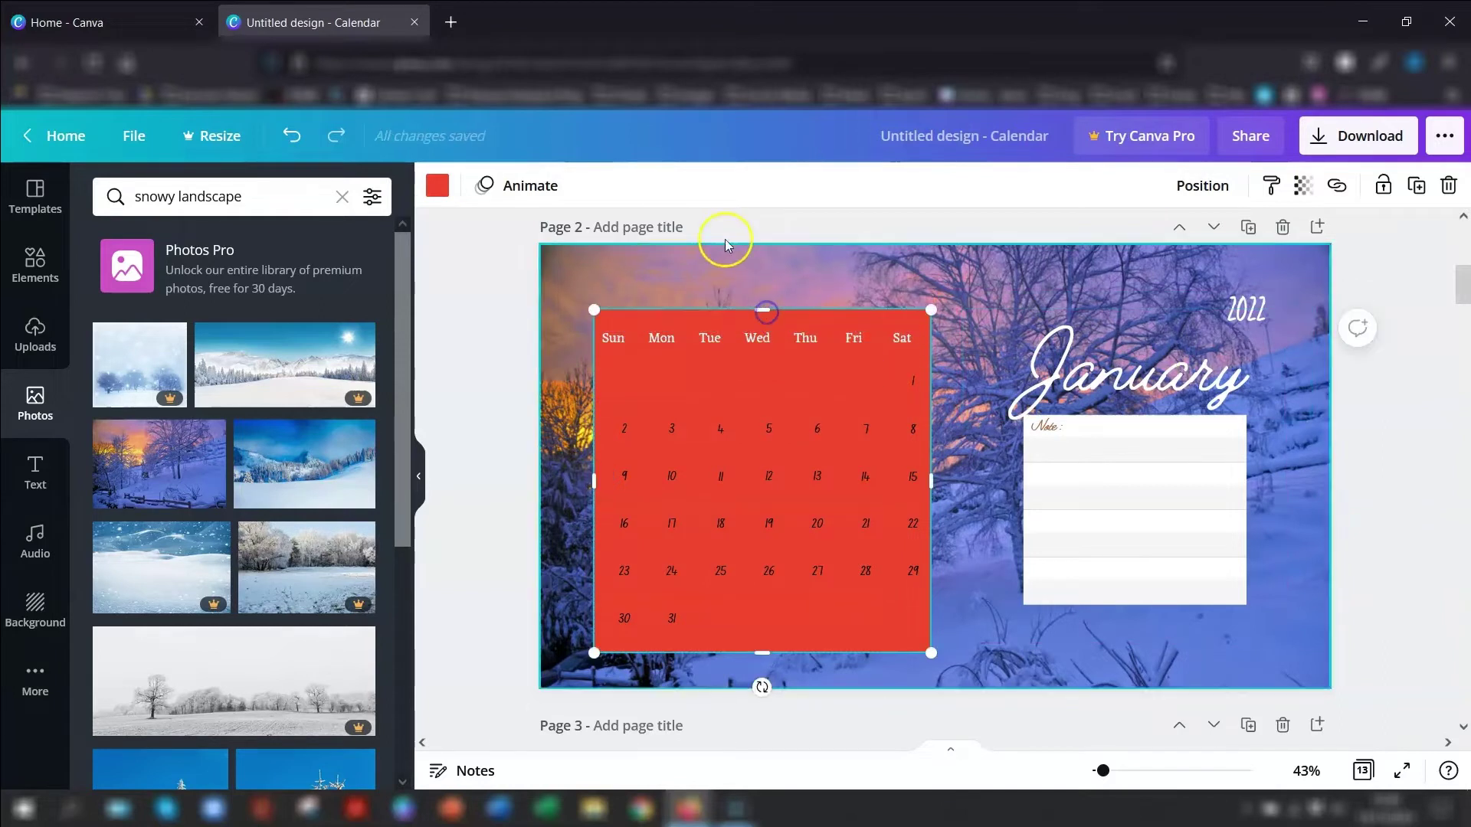
Step: Colour the rectangle dark navy from the Photo colours palette
click(439, 187)
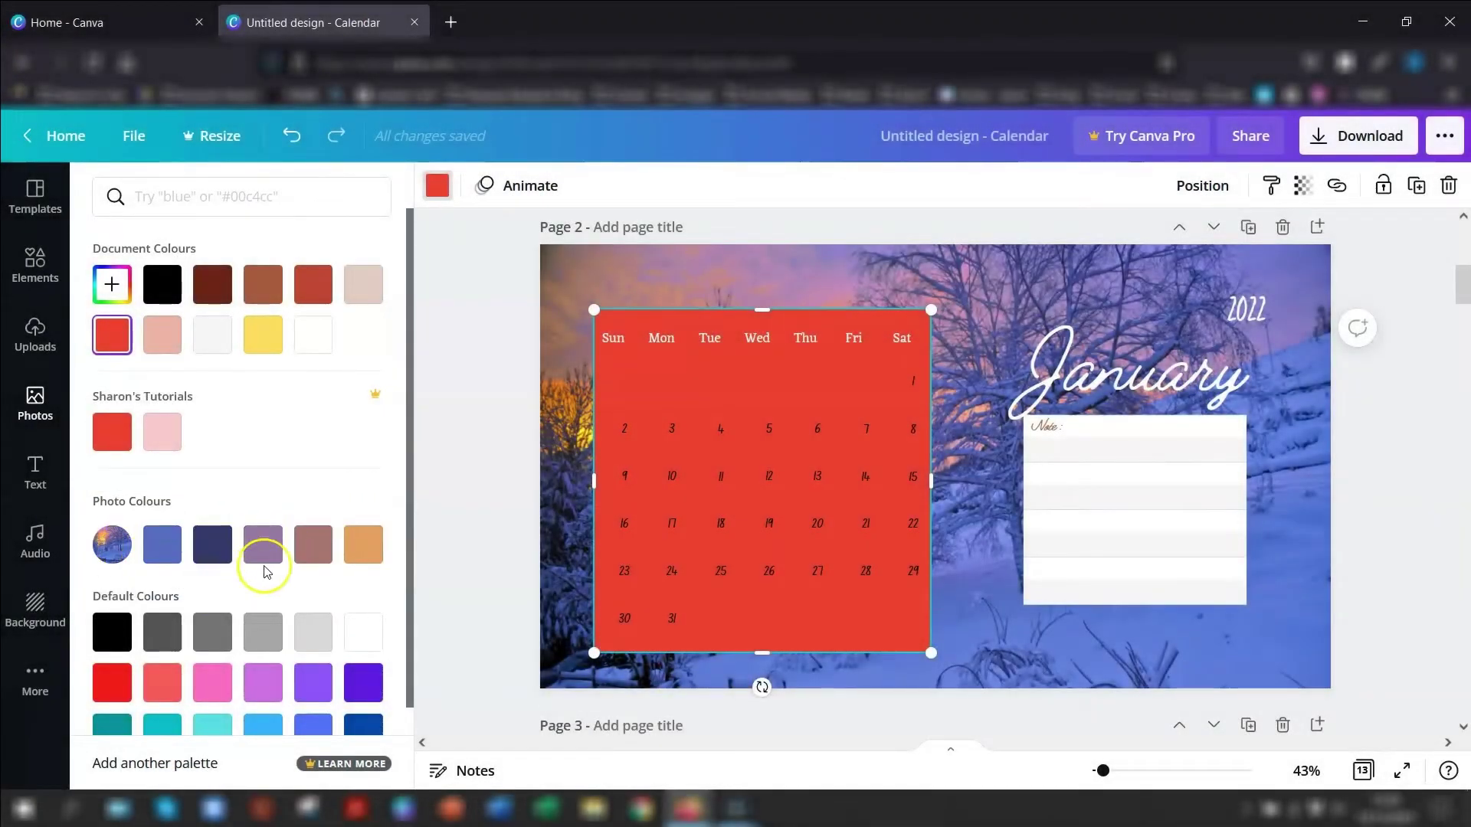
click(265, 548)
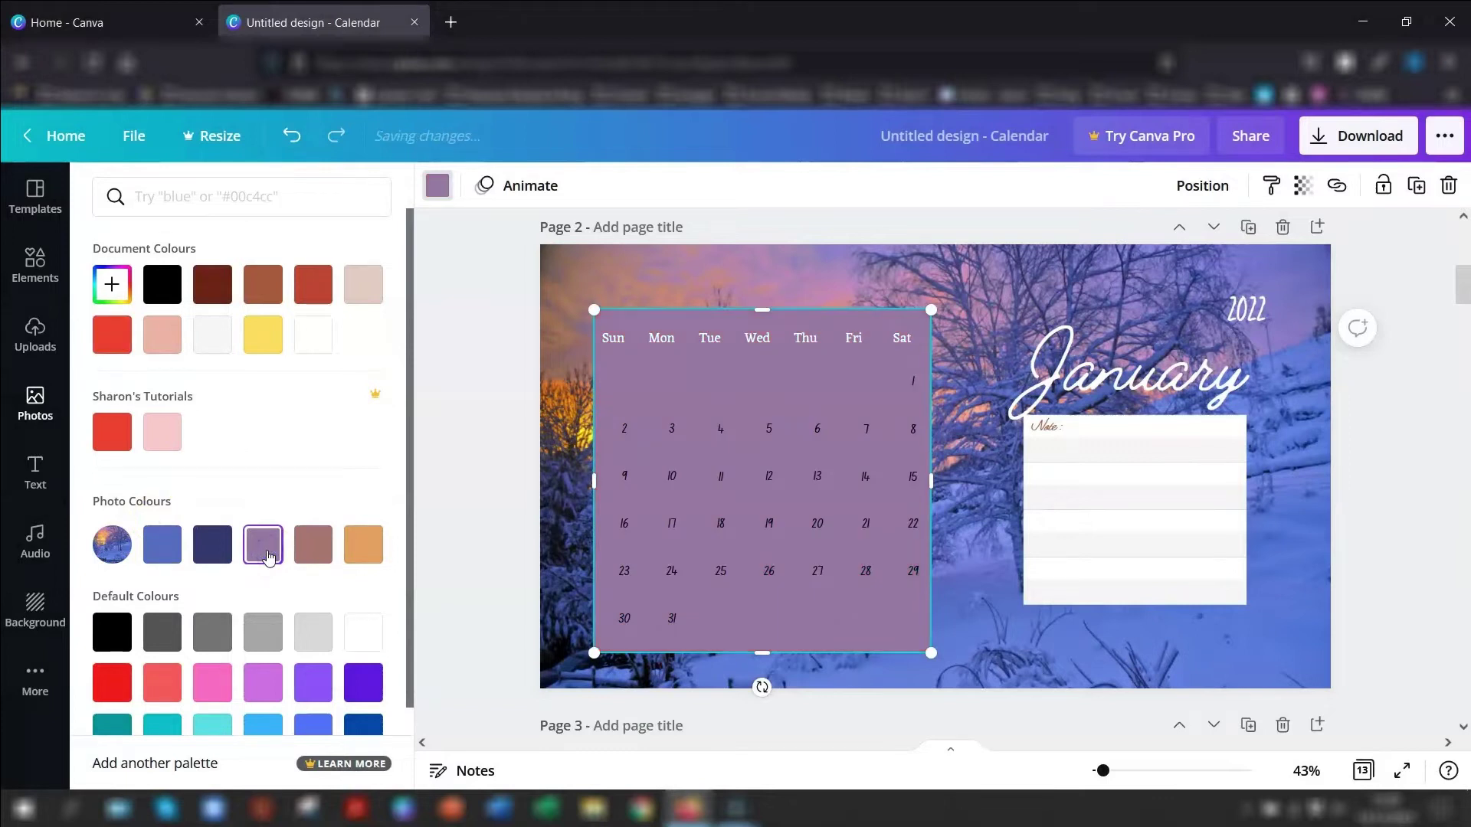
click(213, 561)
click(173, 548)
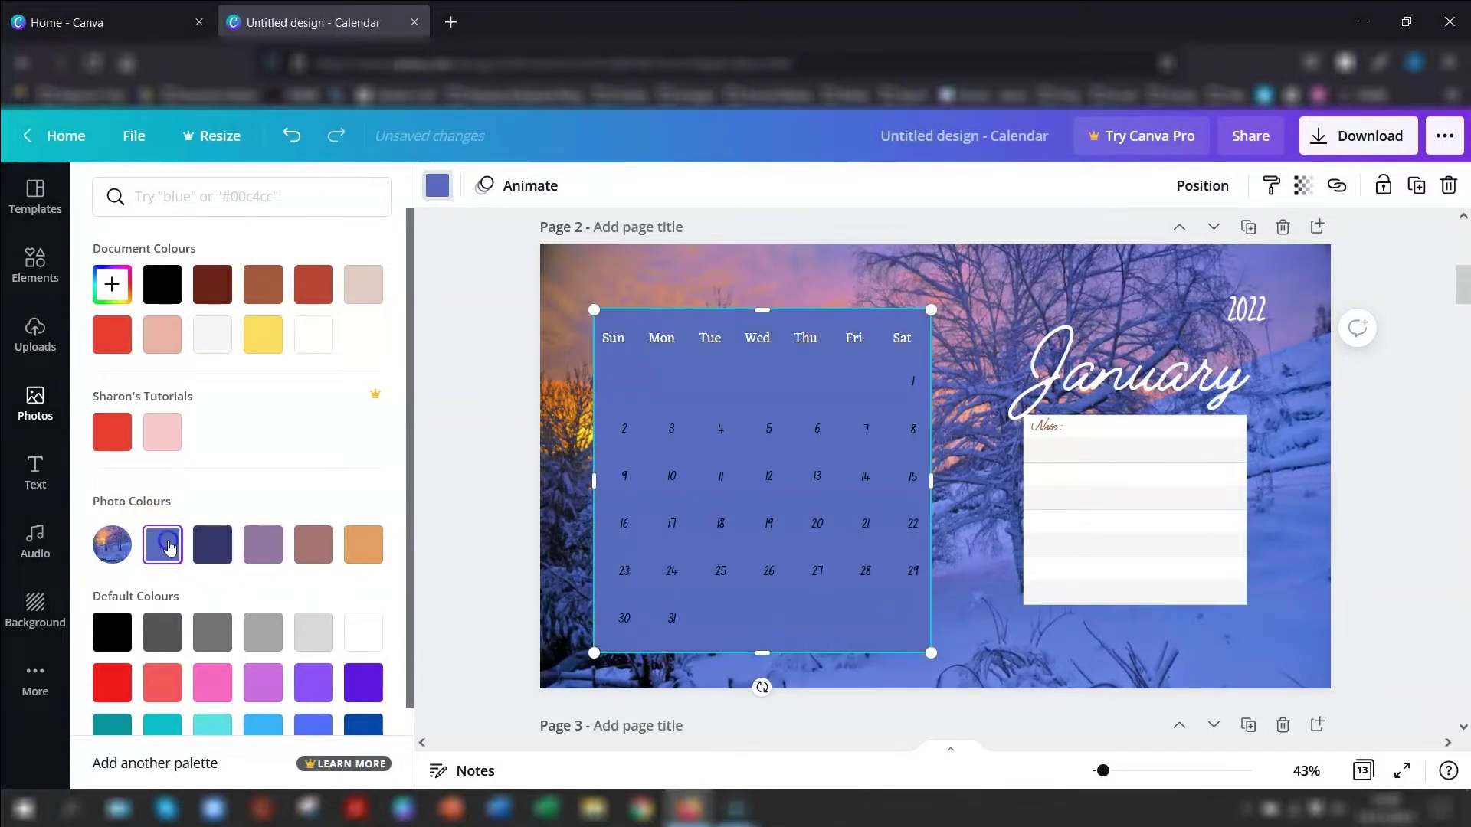
click(314, 550)
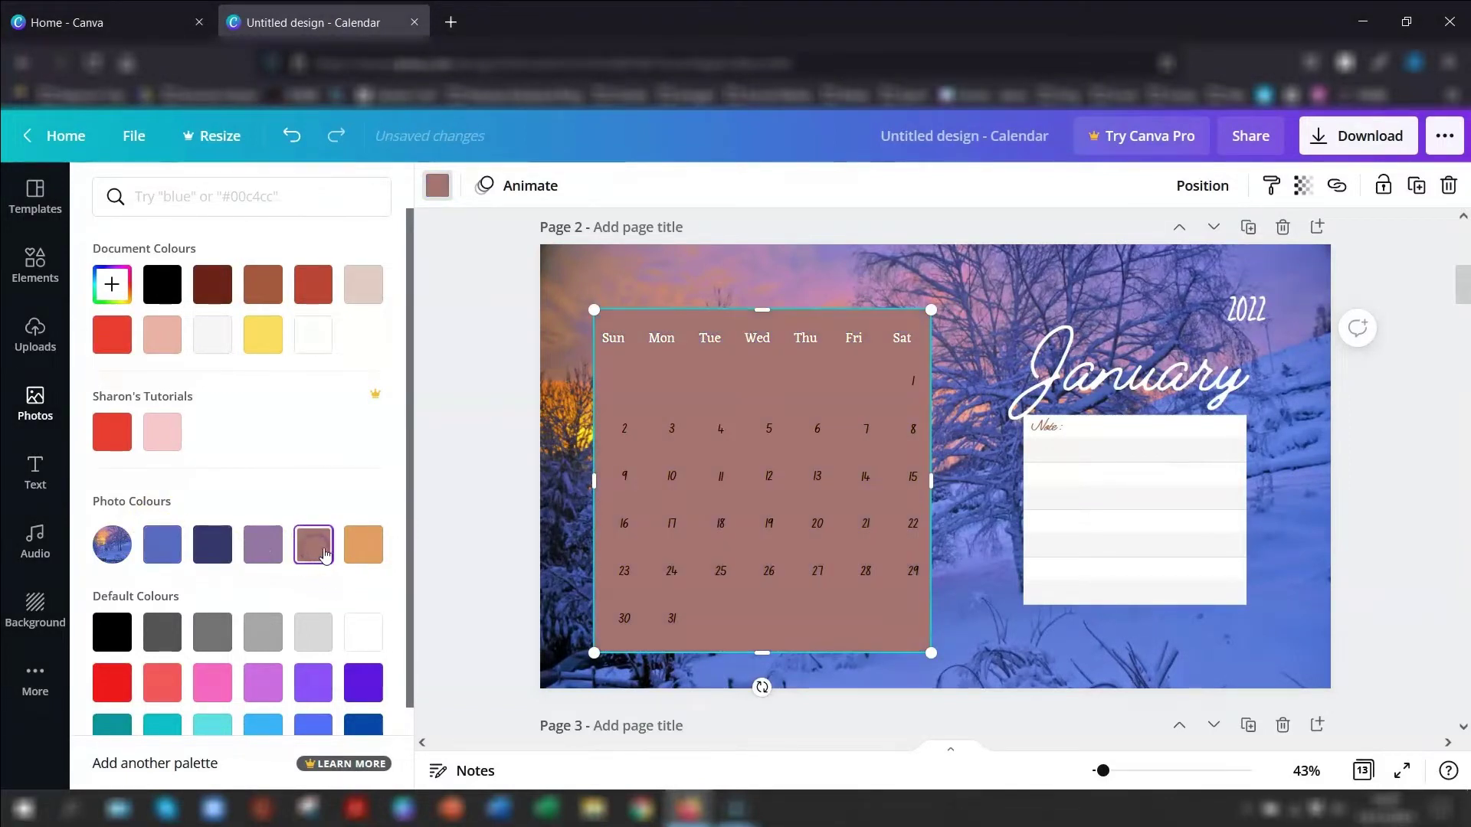
click(349, 555)
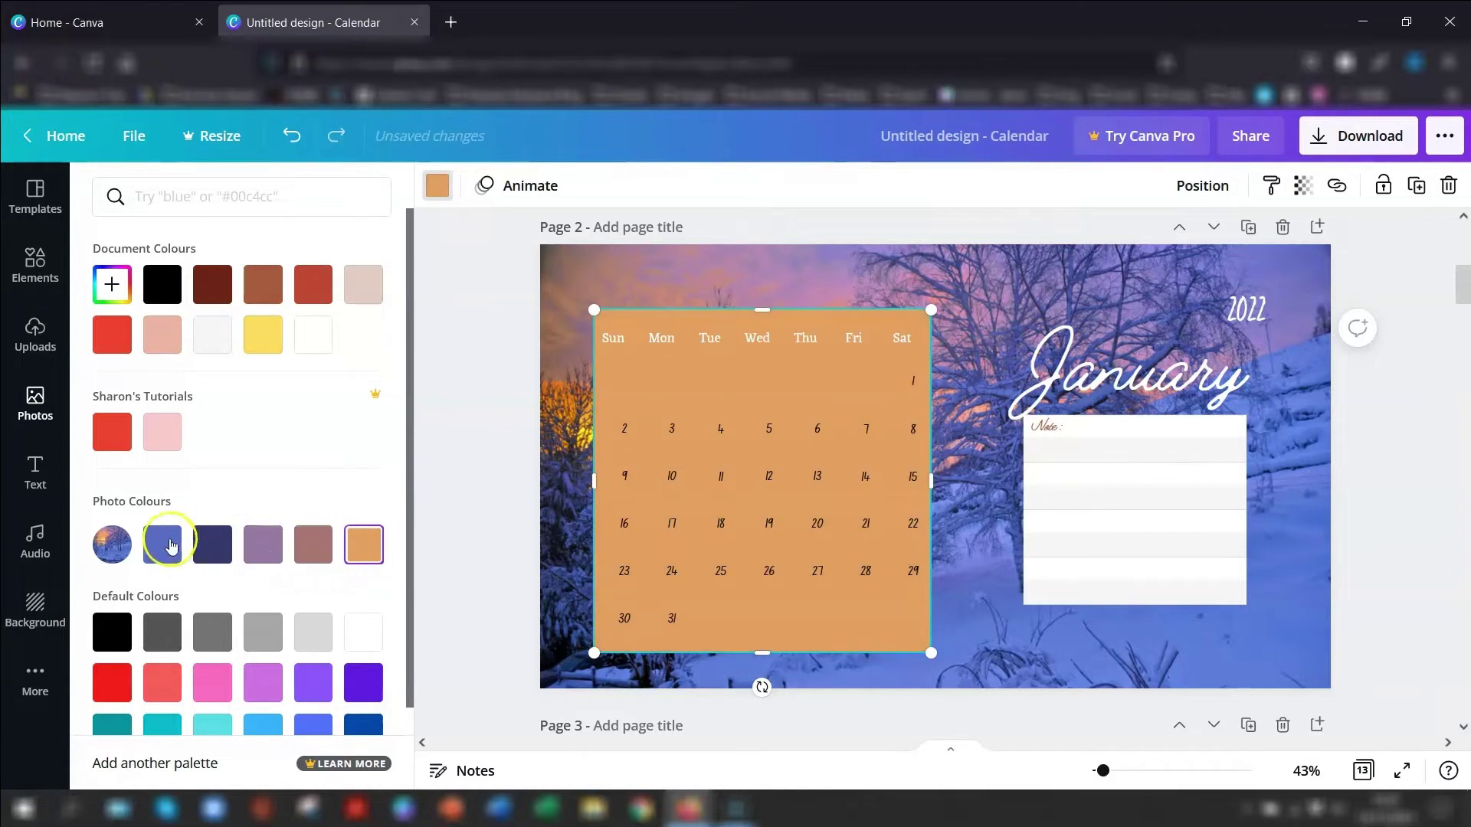
click(209, 549)
click(1044, 411)
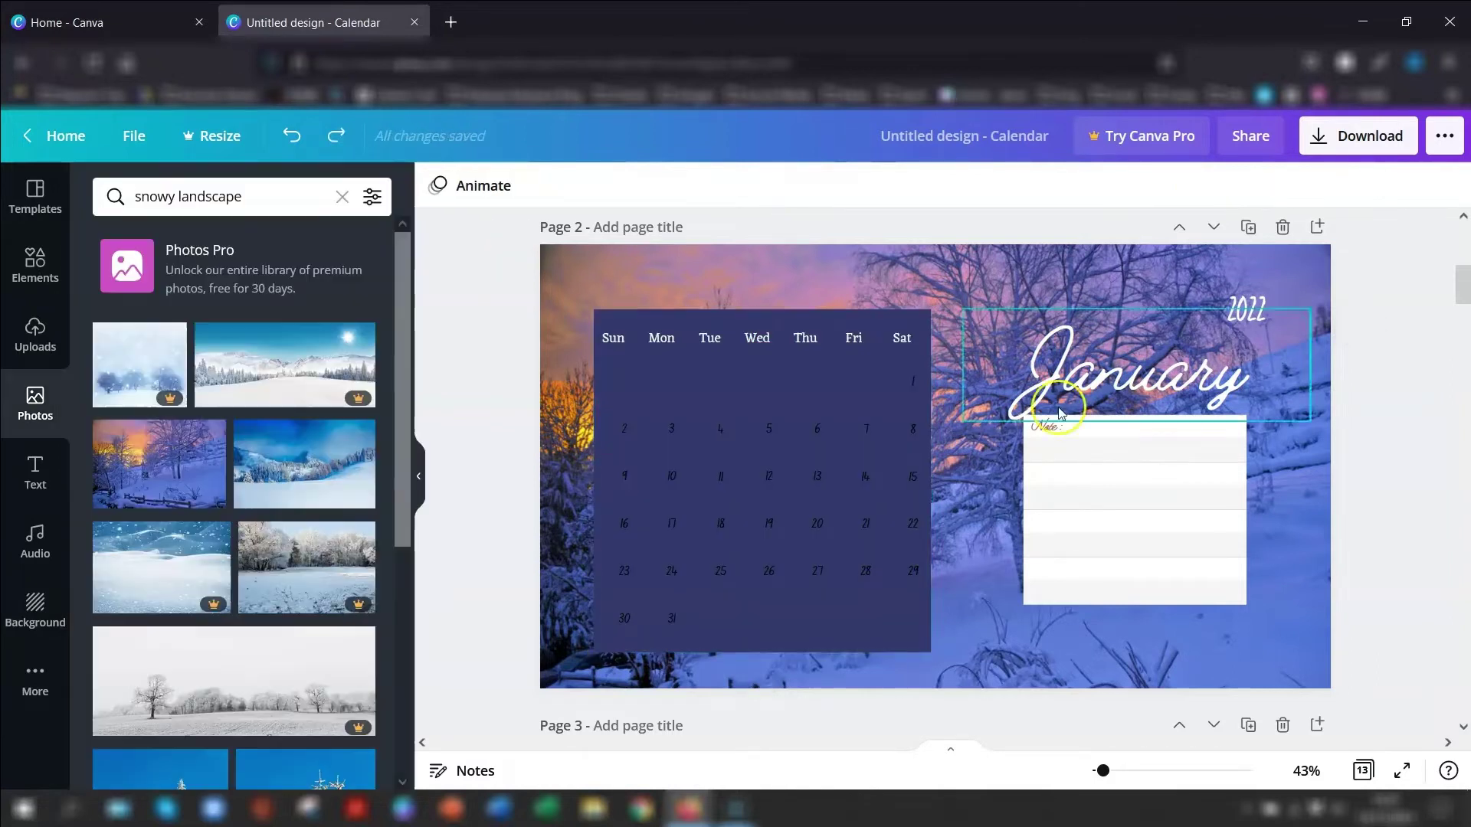
Step: Recolour the calendar date numbers white from Document Colours and apply it to all pages
click(912, 389)
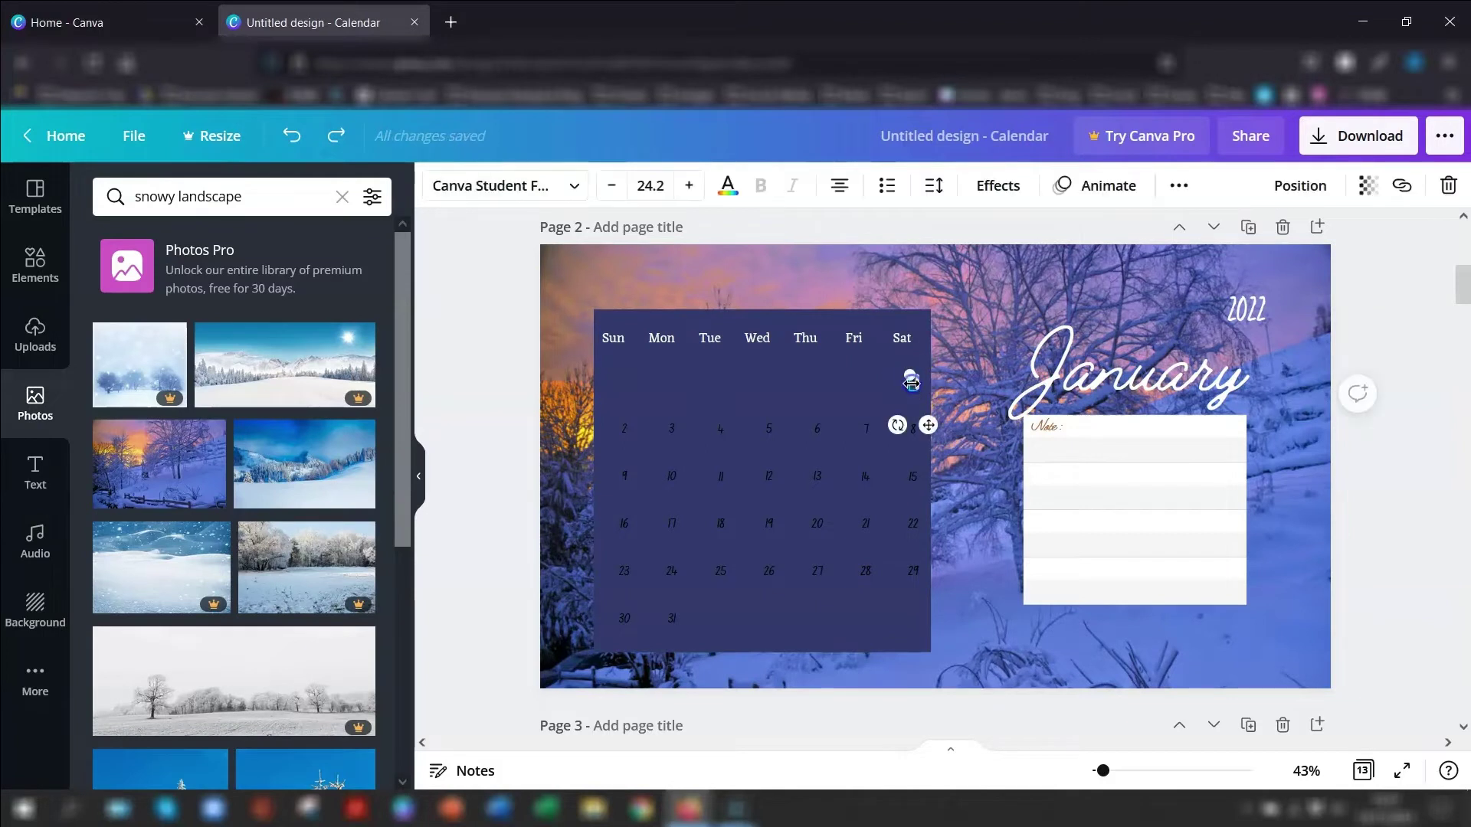
click(727, 188)
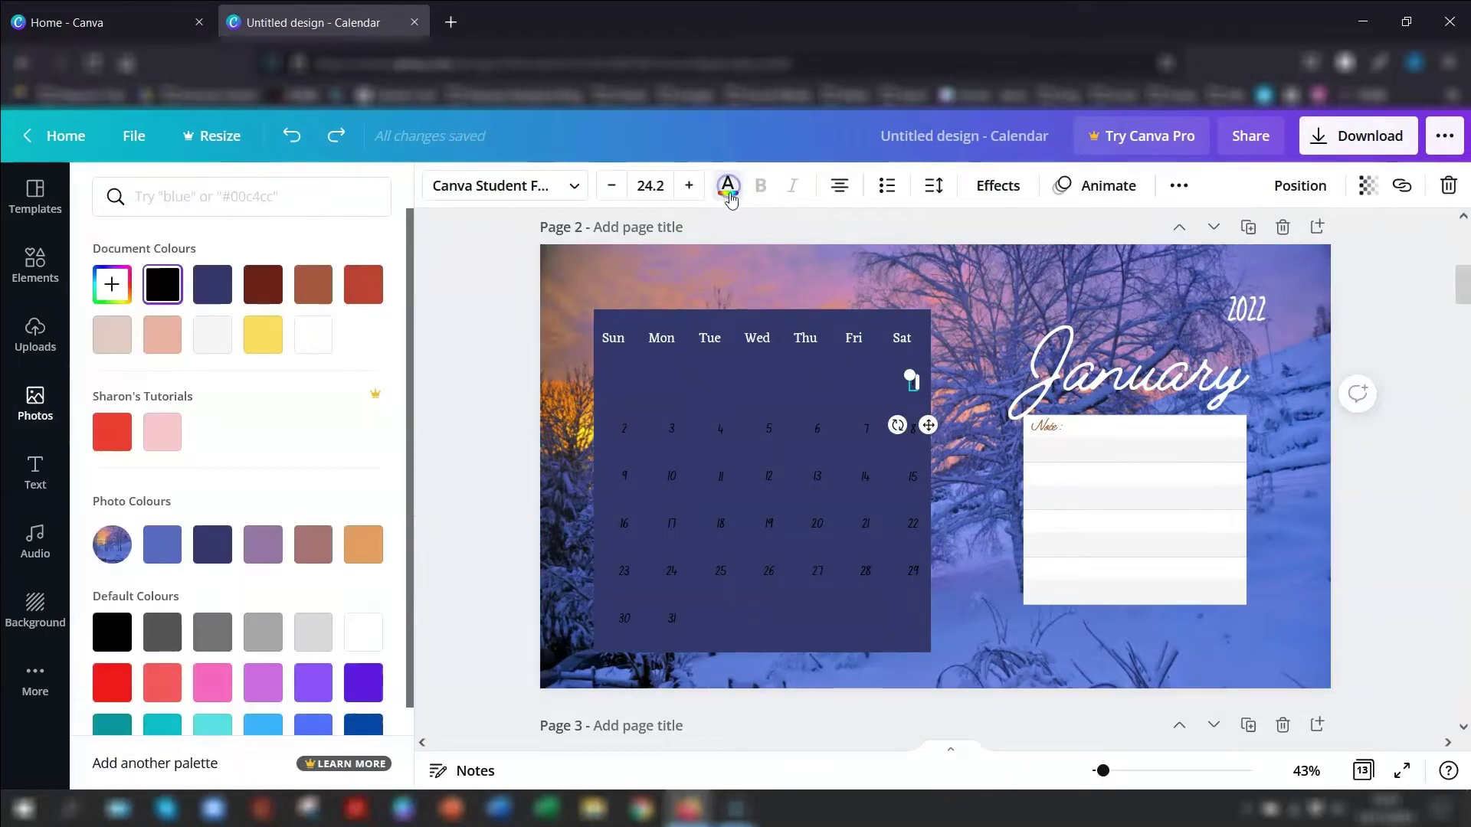
click(315, 337)
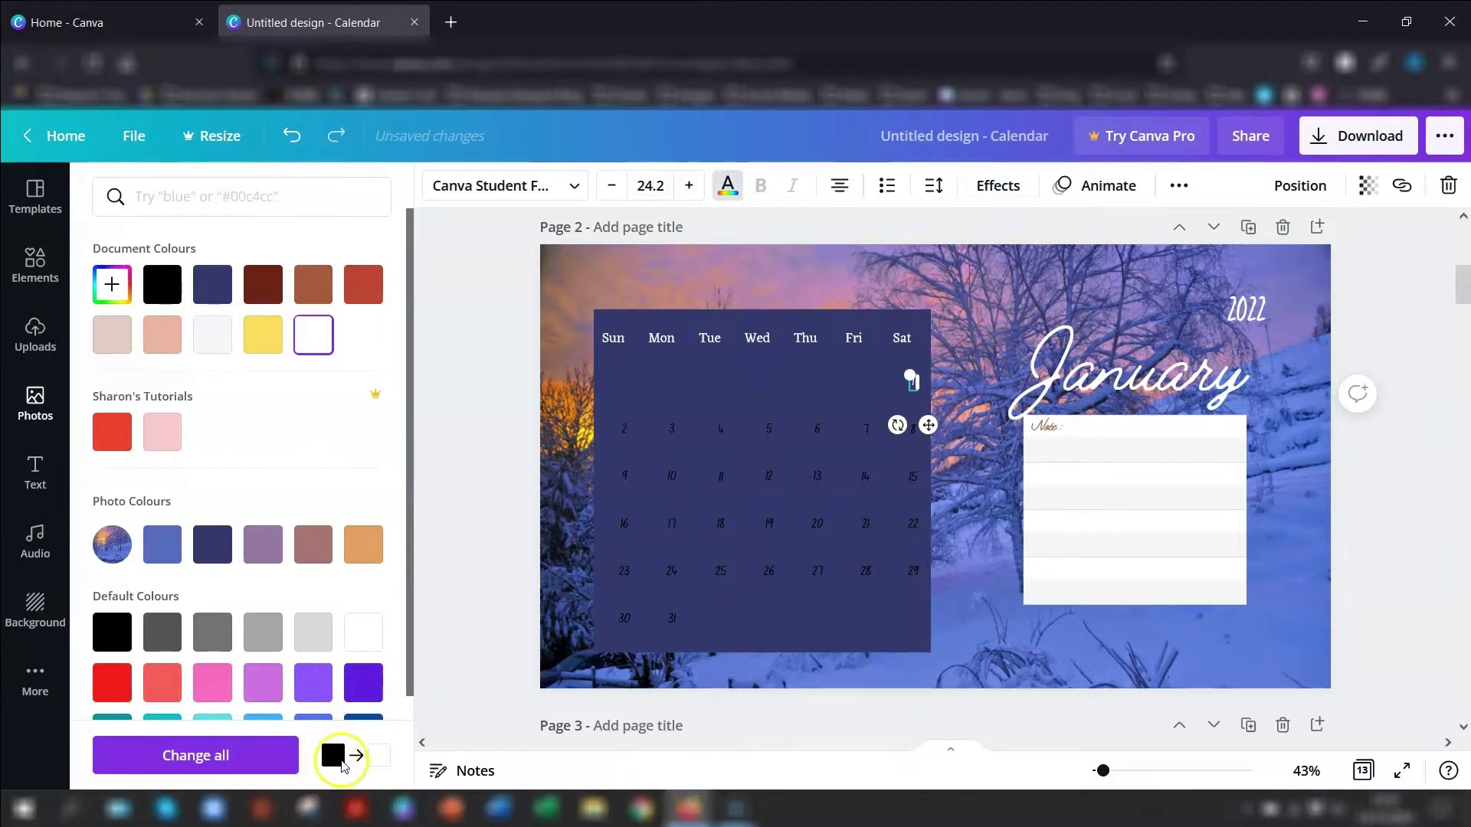
click(217, 759)
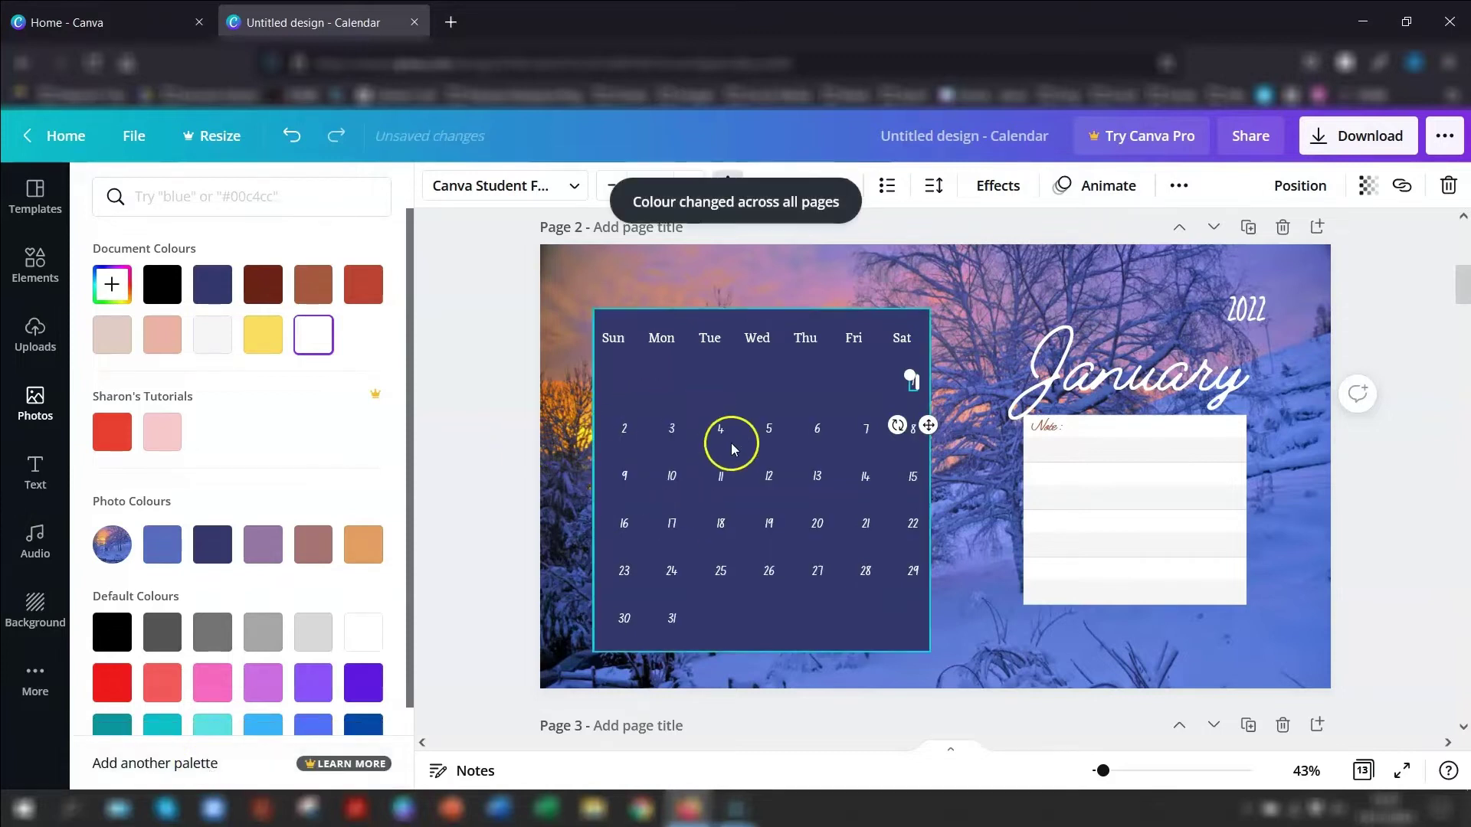
click(1427, 314)
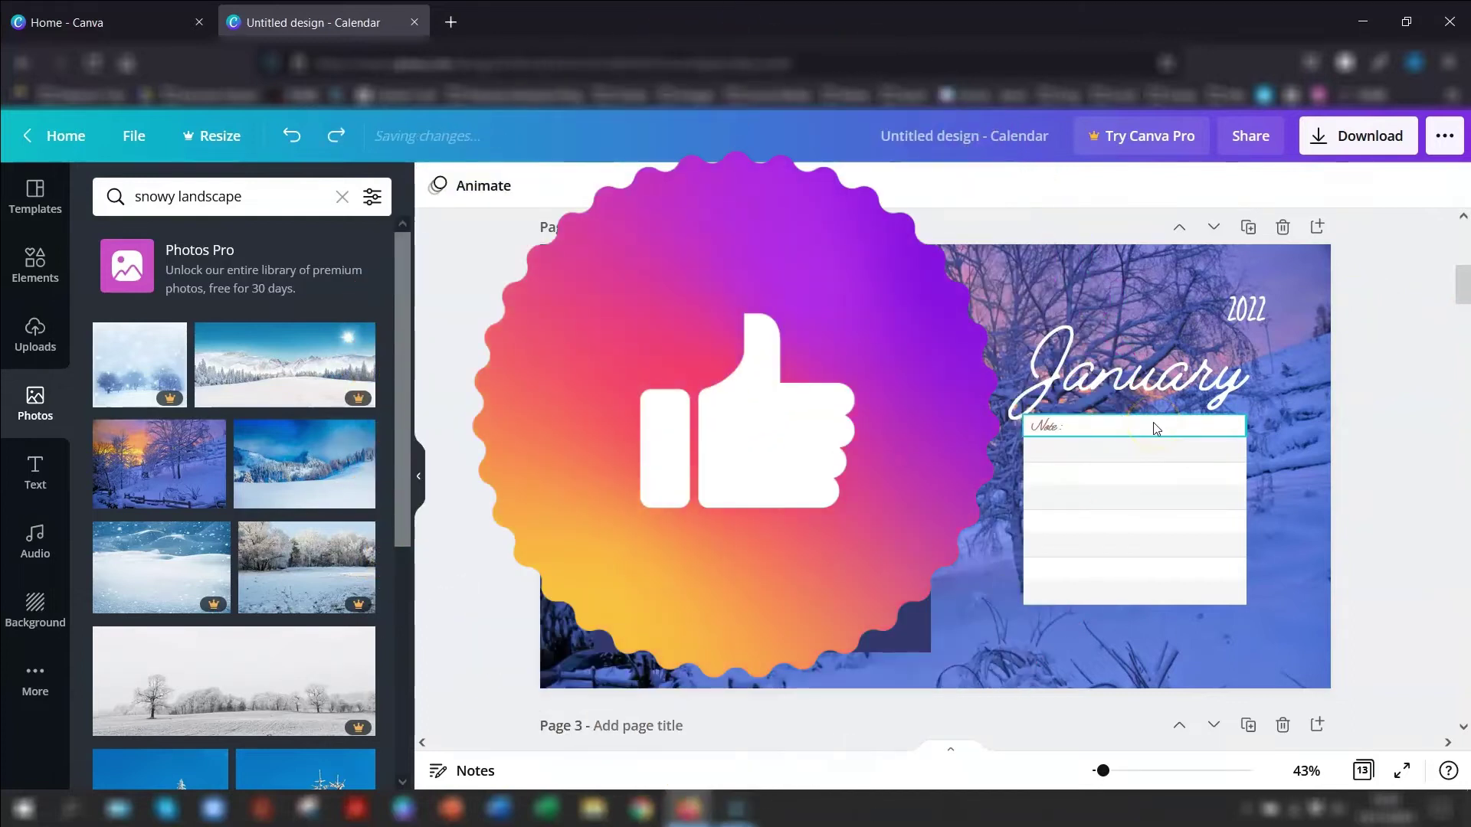
click(1154, 426)
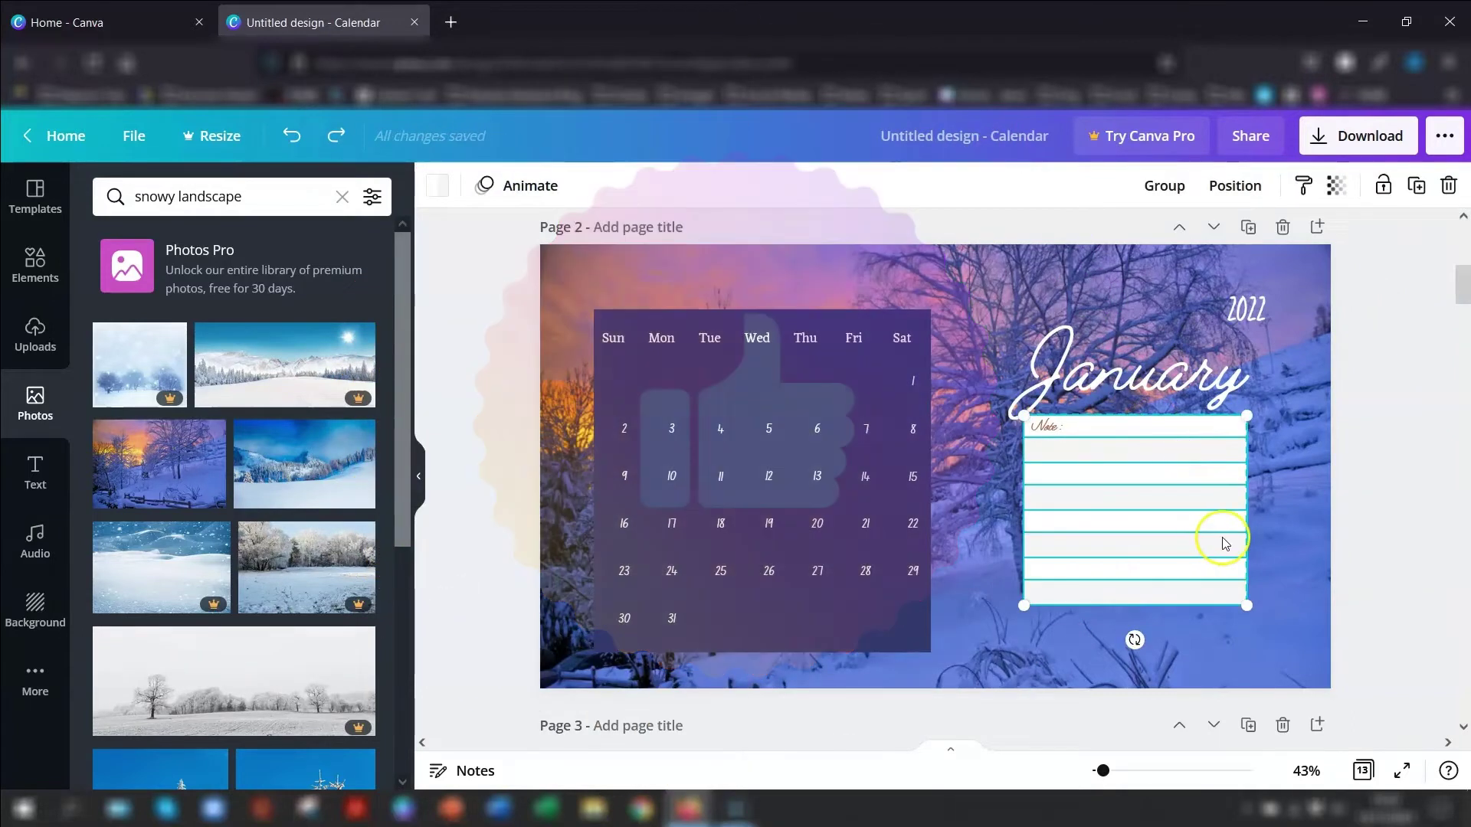
Step: Delete the notes grid, move January lower and enlarge 2022 beneath it
key(Delete)
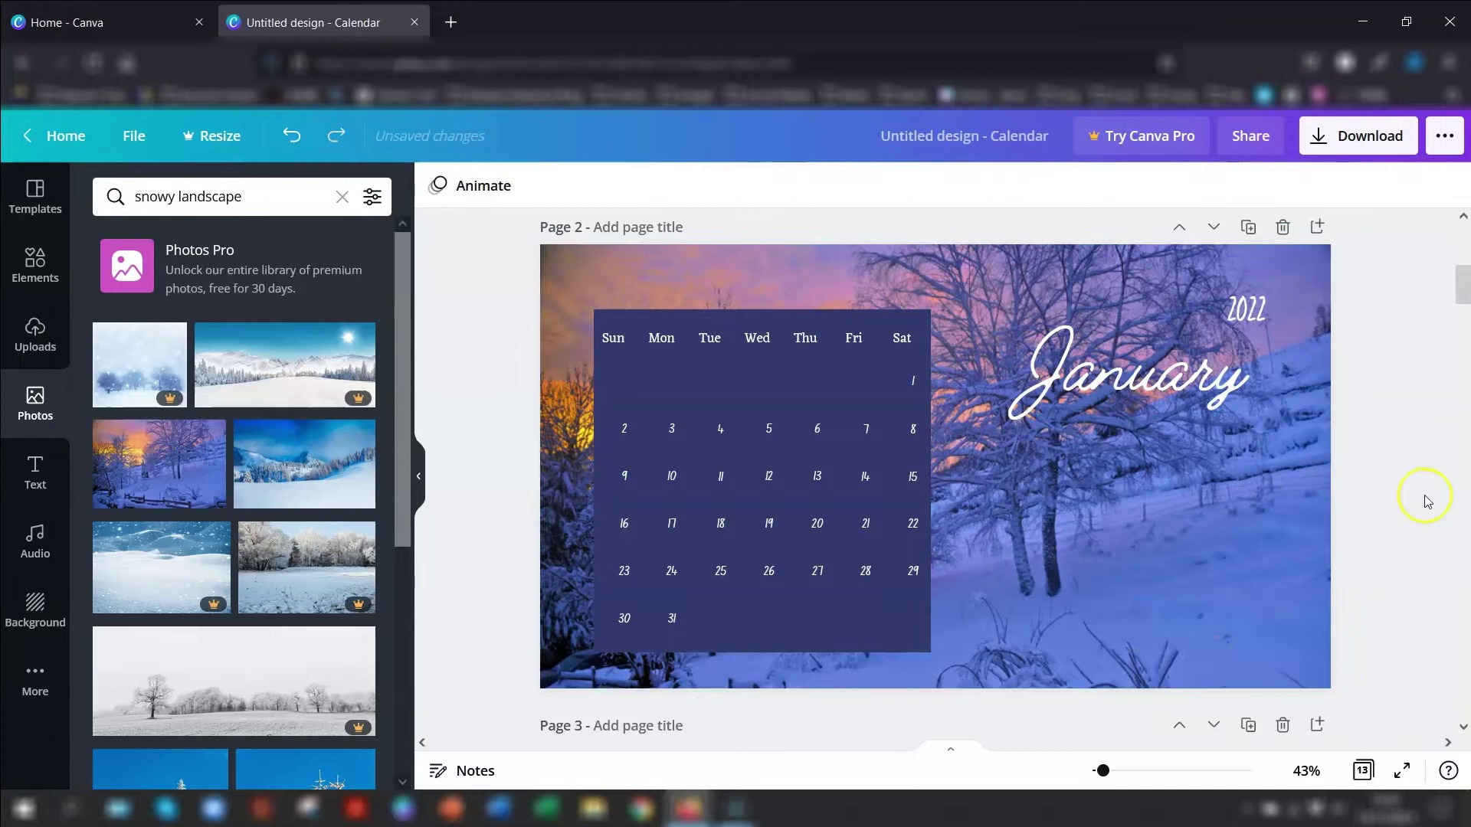
drag(1128, 375, 1126, 480)
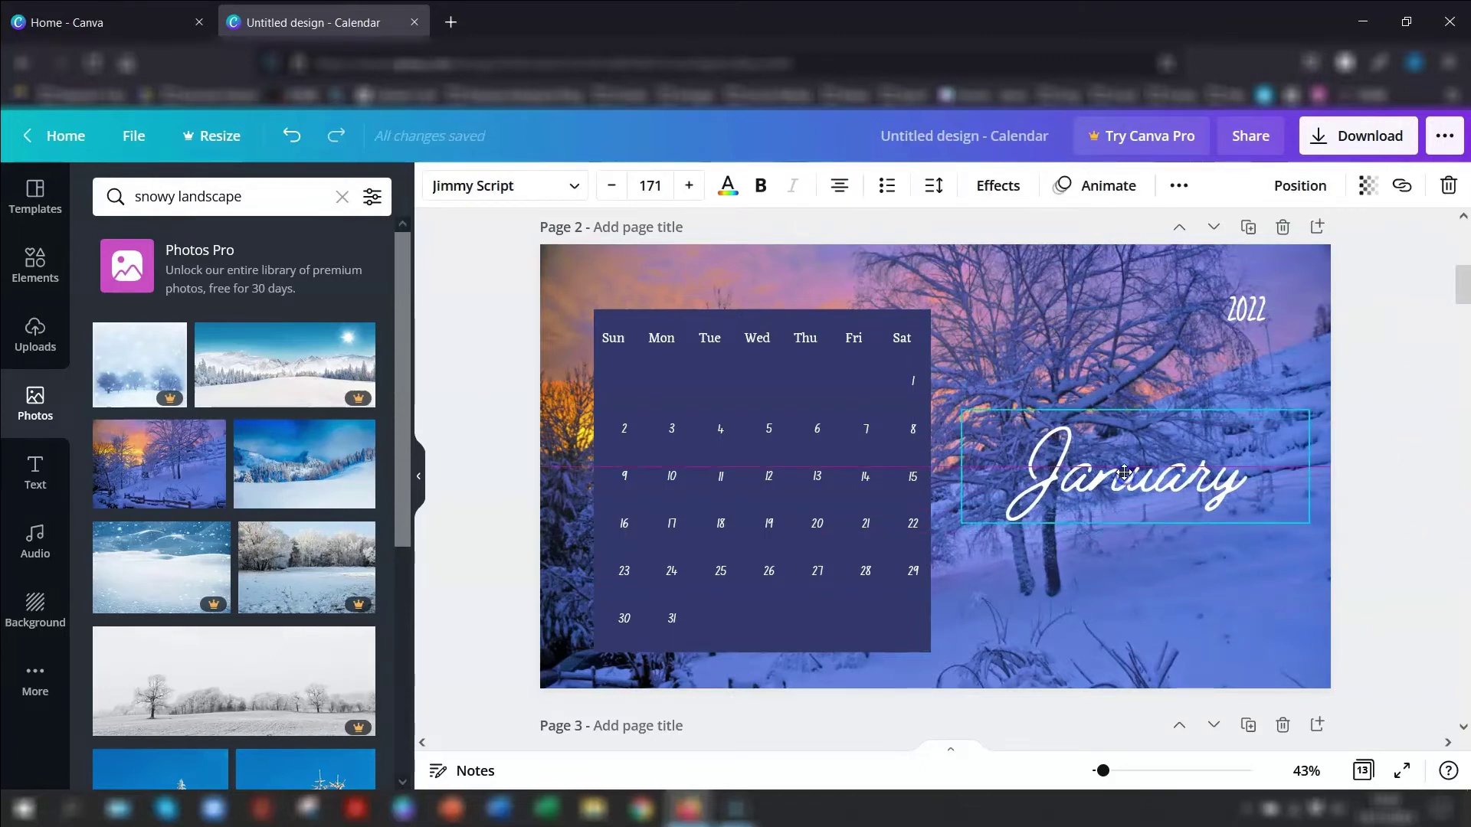
key(Tab)
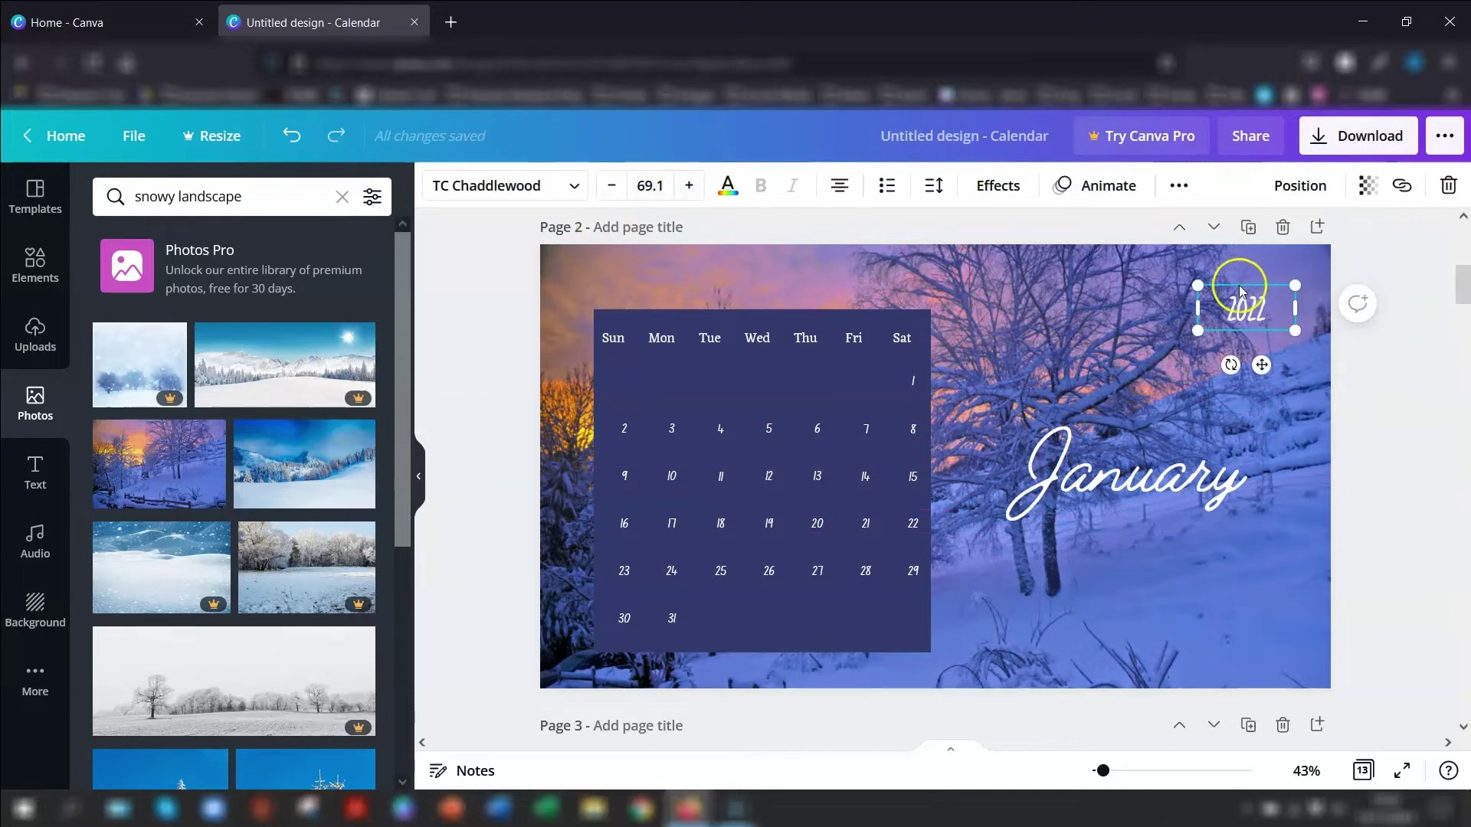
drag(1197, 331, 1096, 370)
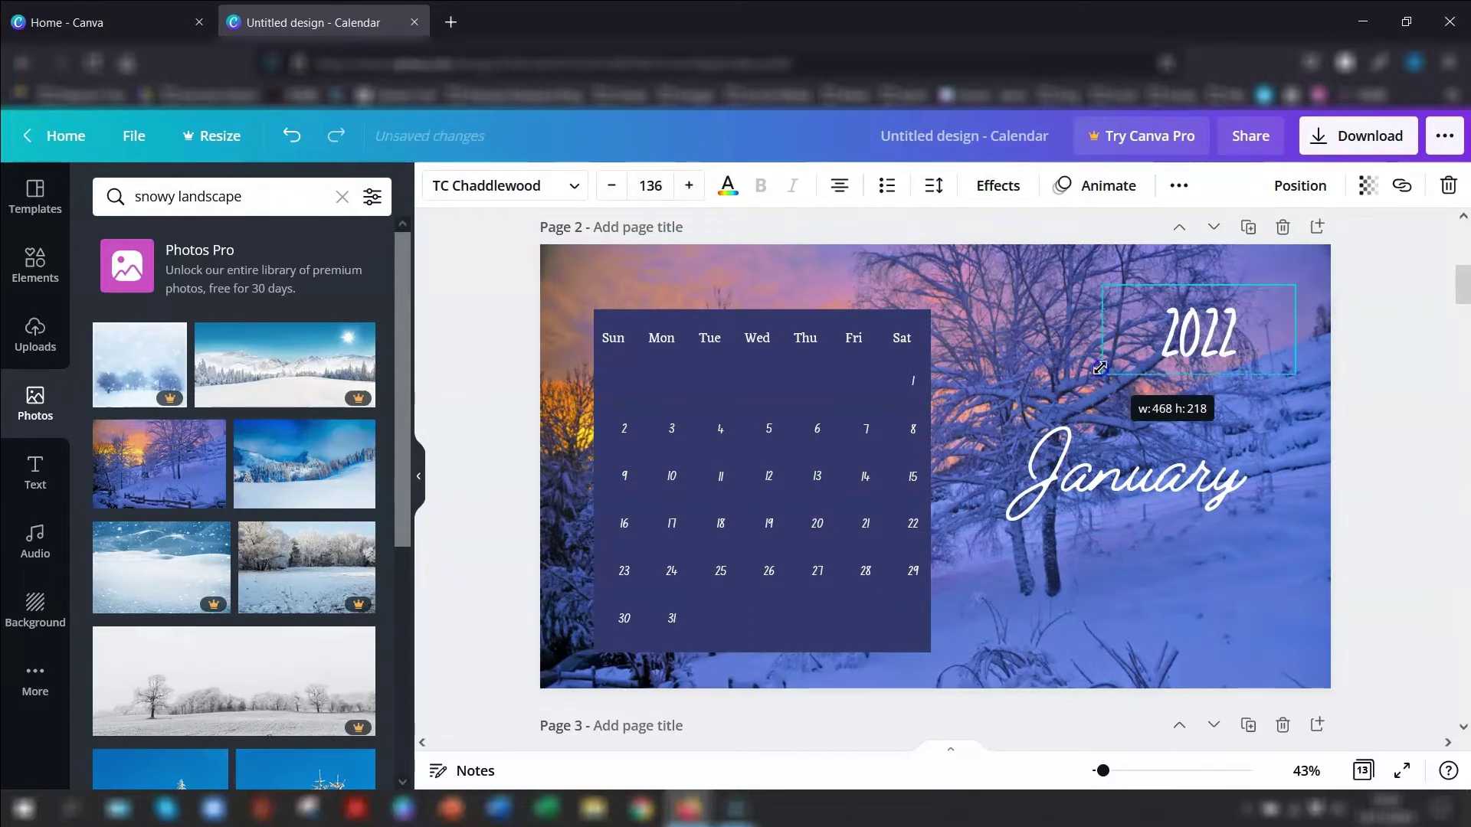
drag(1218, 320, 1154, 539)
key(Escape)
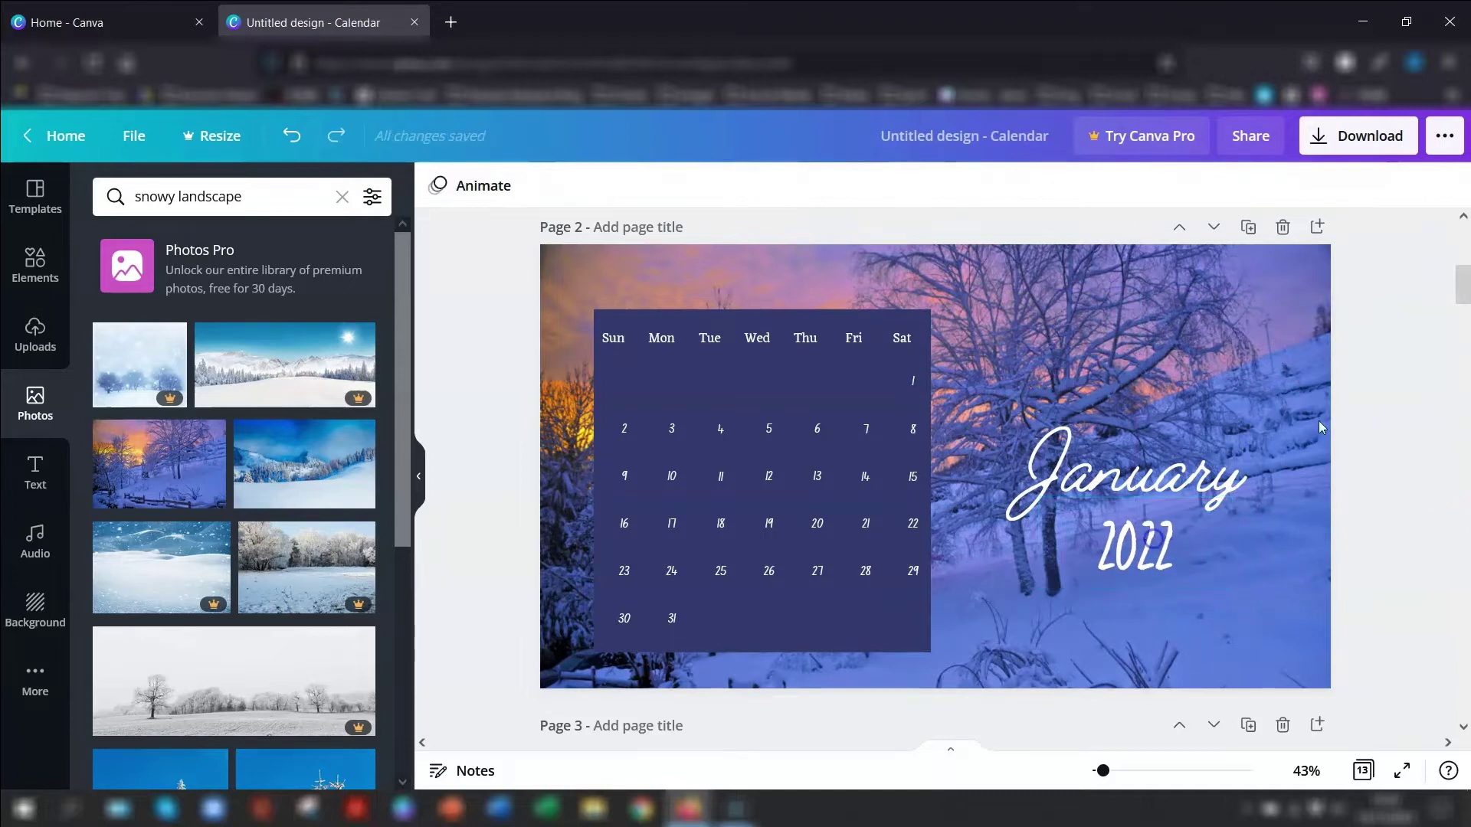
Step: Group January with 2022 and align the group to the page's vertical middle
click(1137, 558)
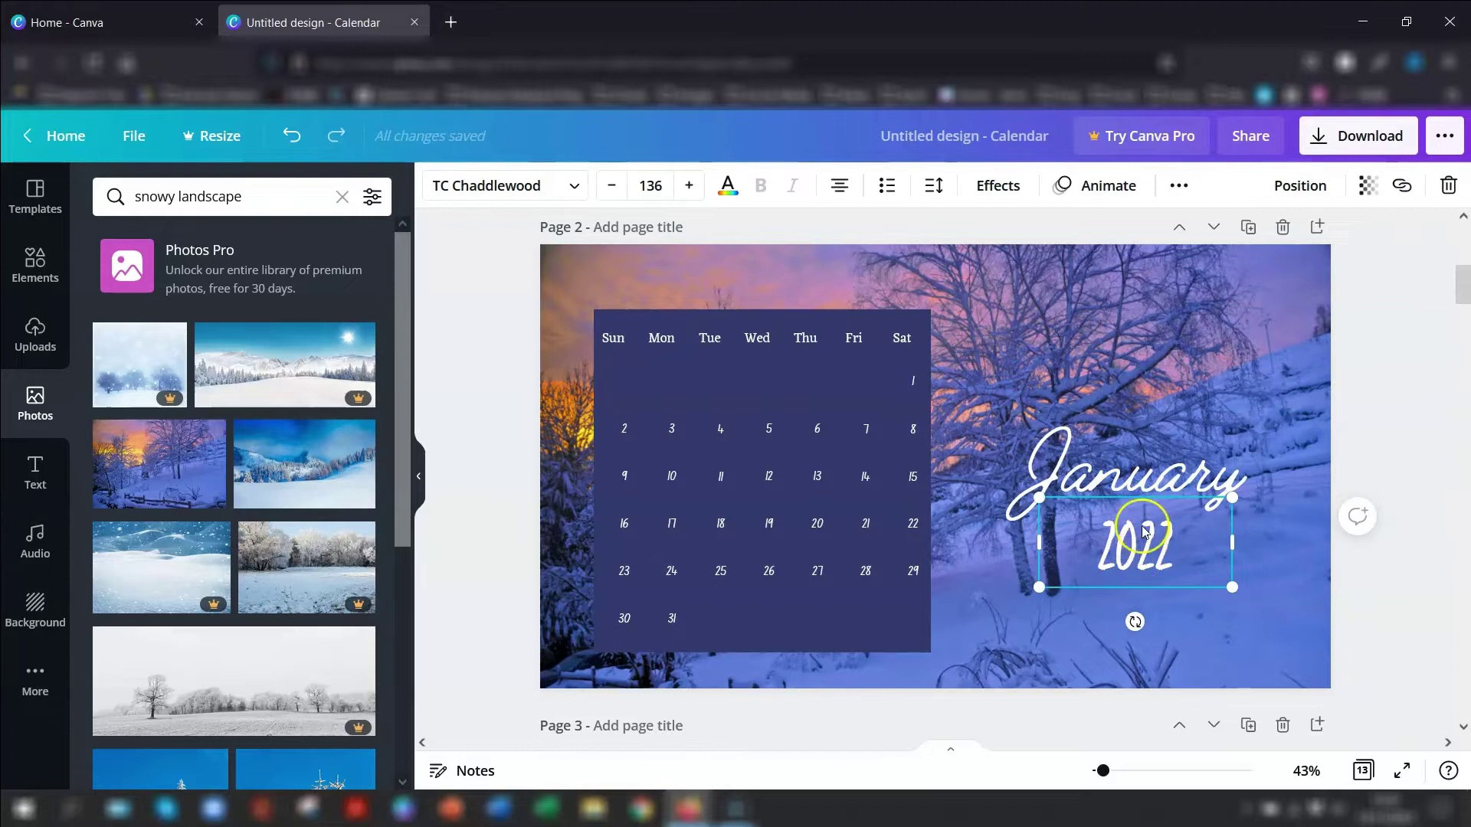
shift+click(1114, 477)
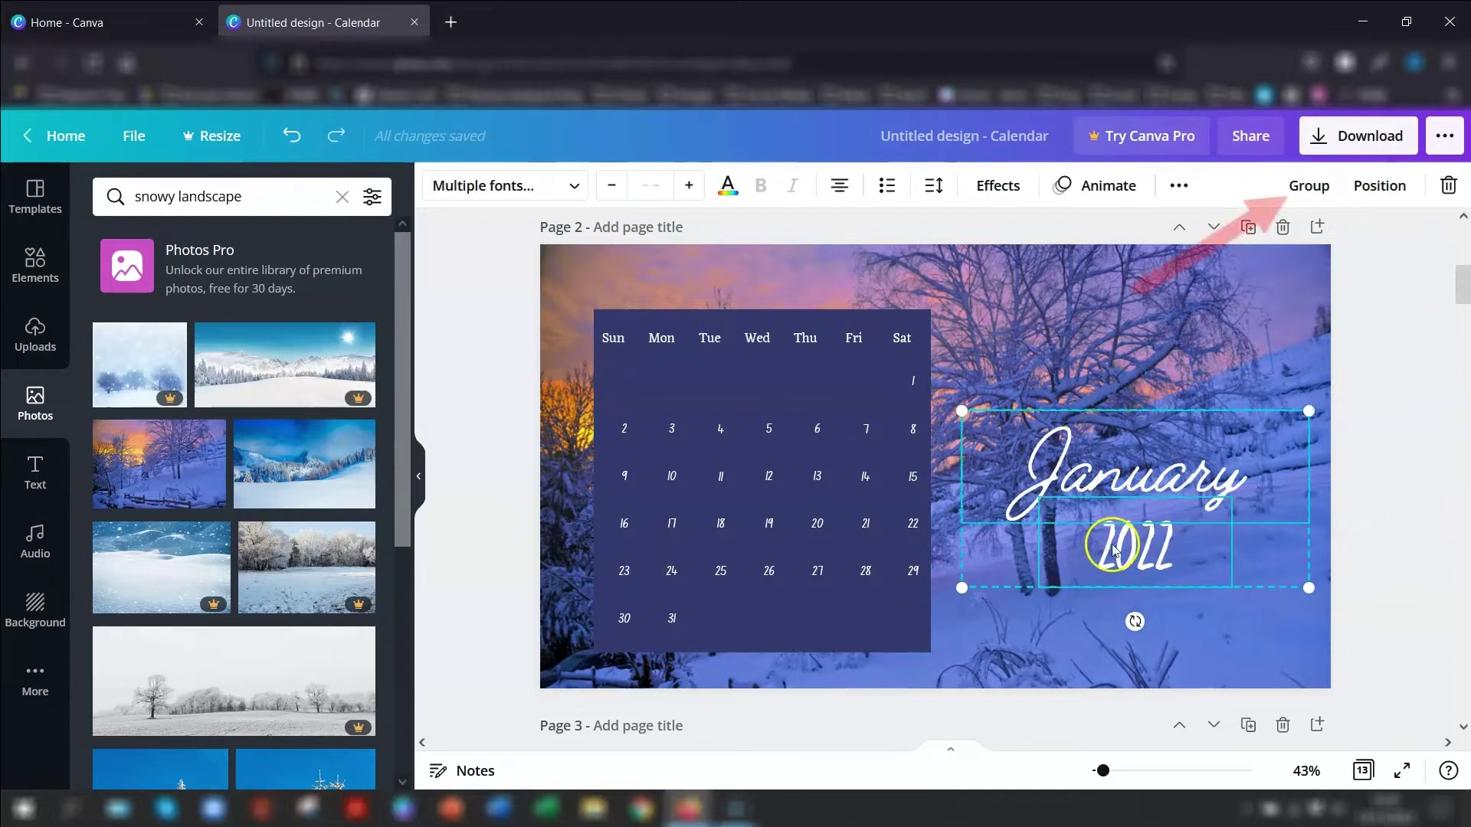
click(1308, 187)
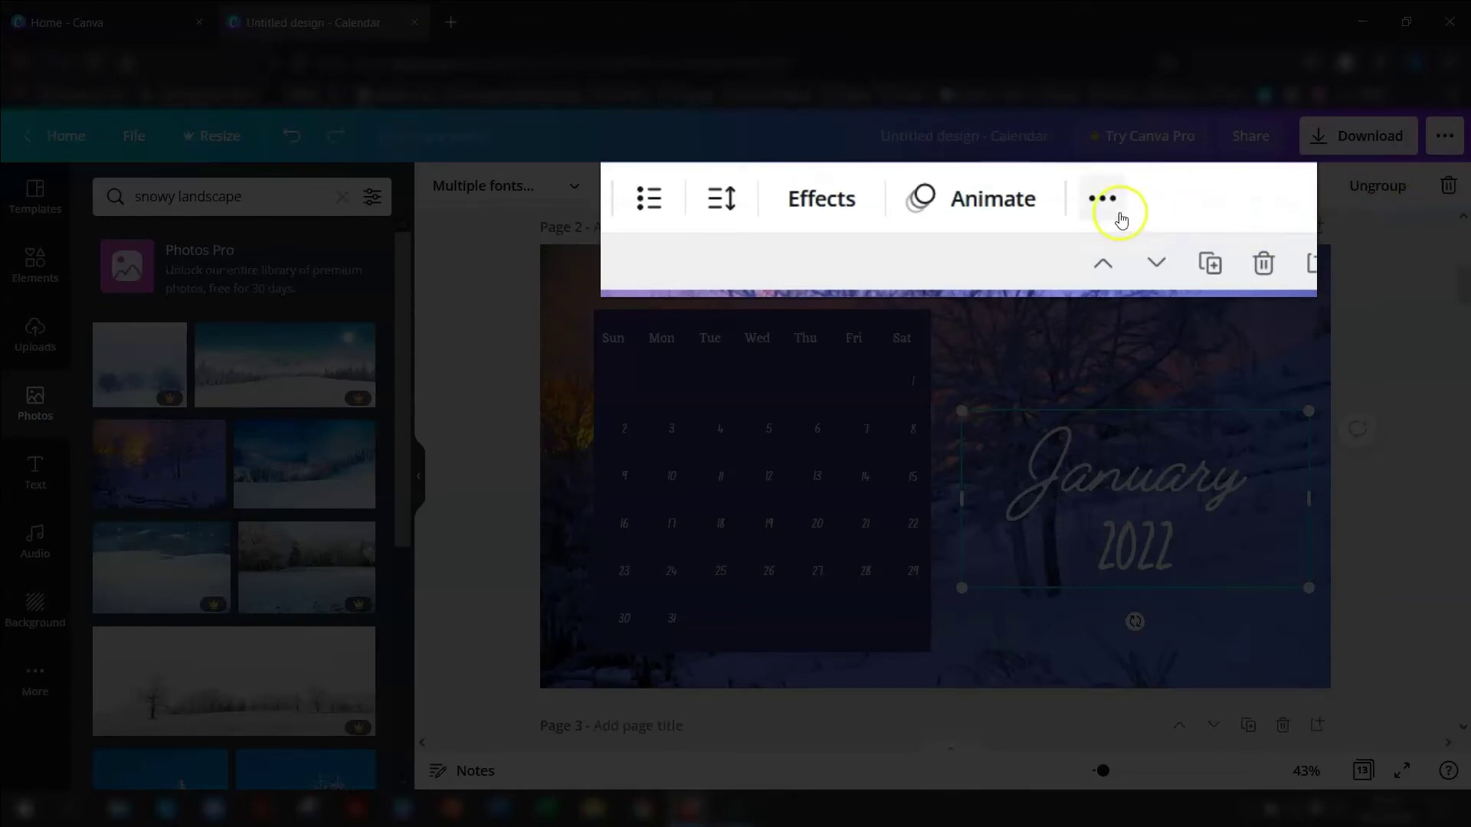
click(1100, 201)
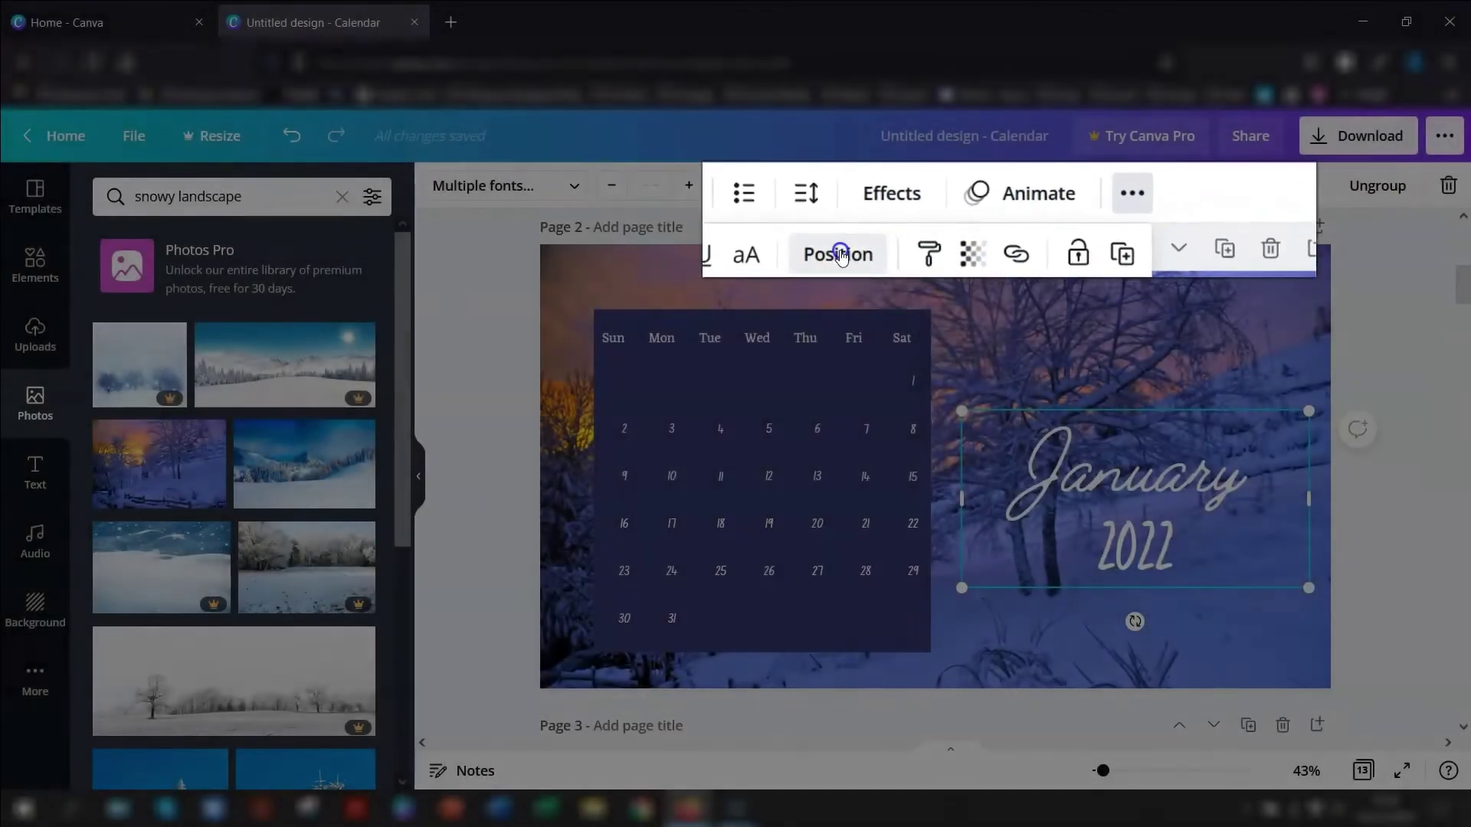
click(958, 231)
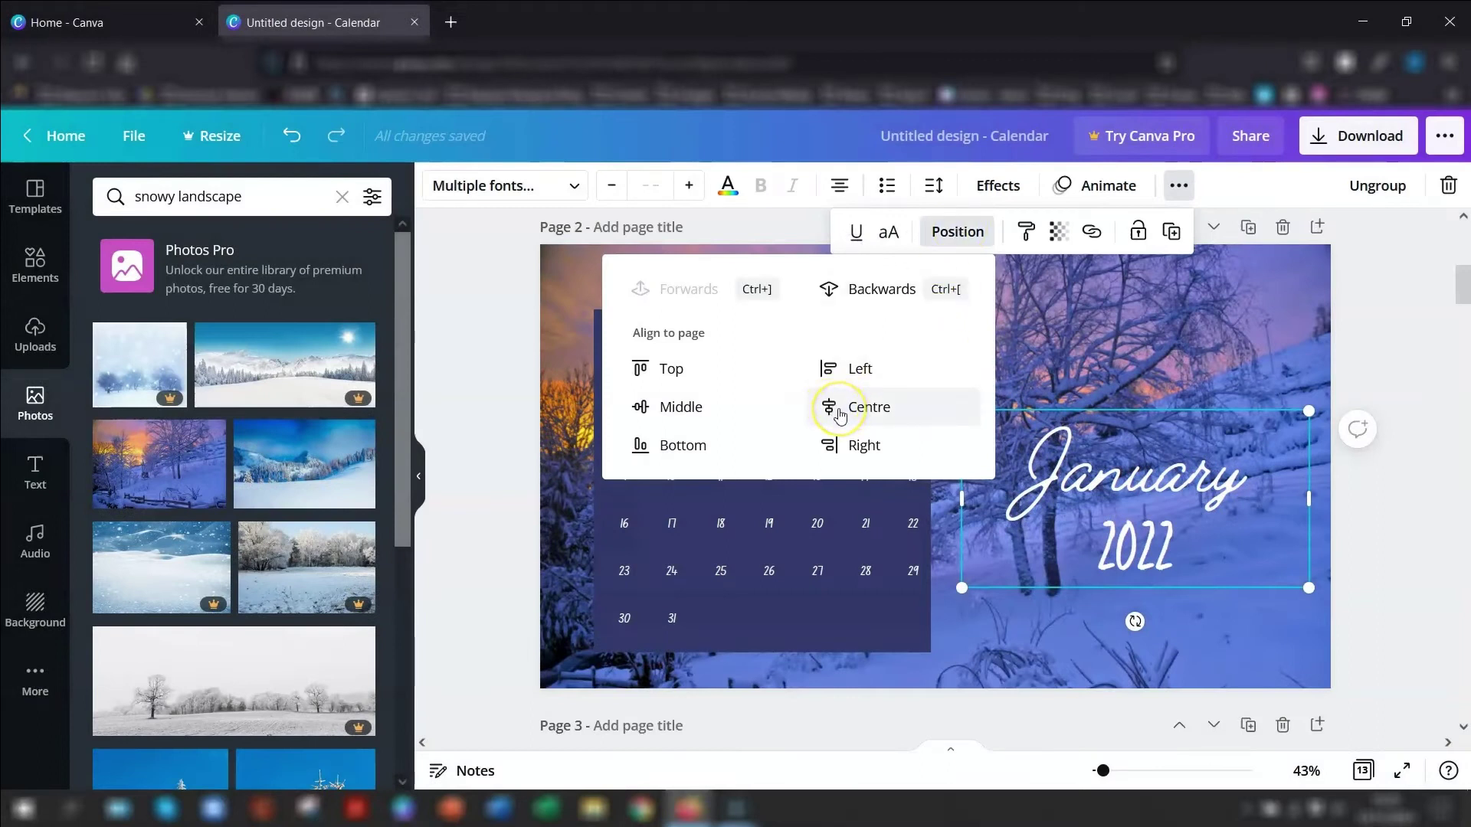
click(665, 406)
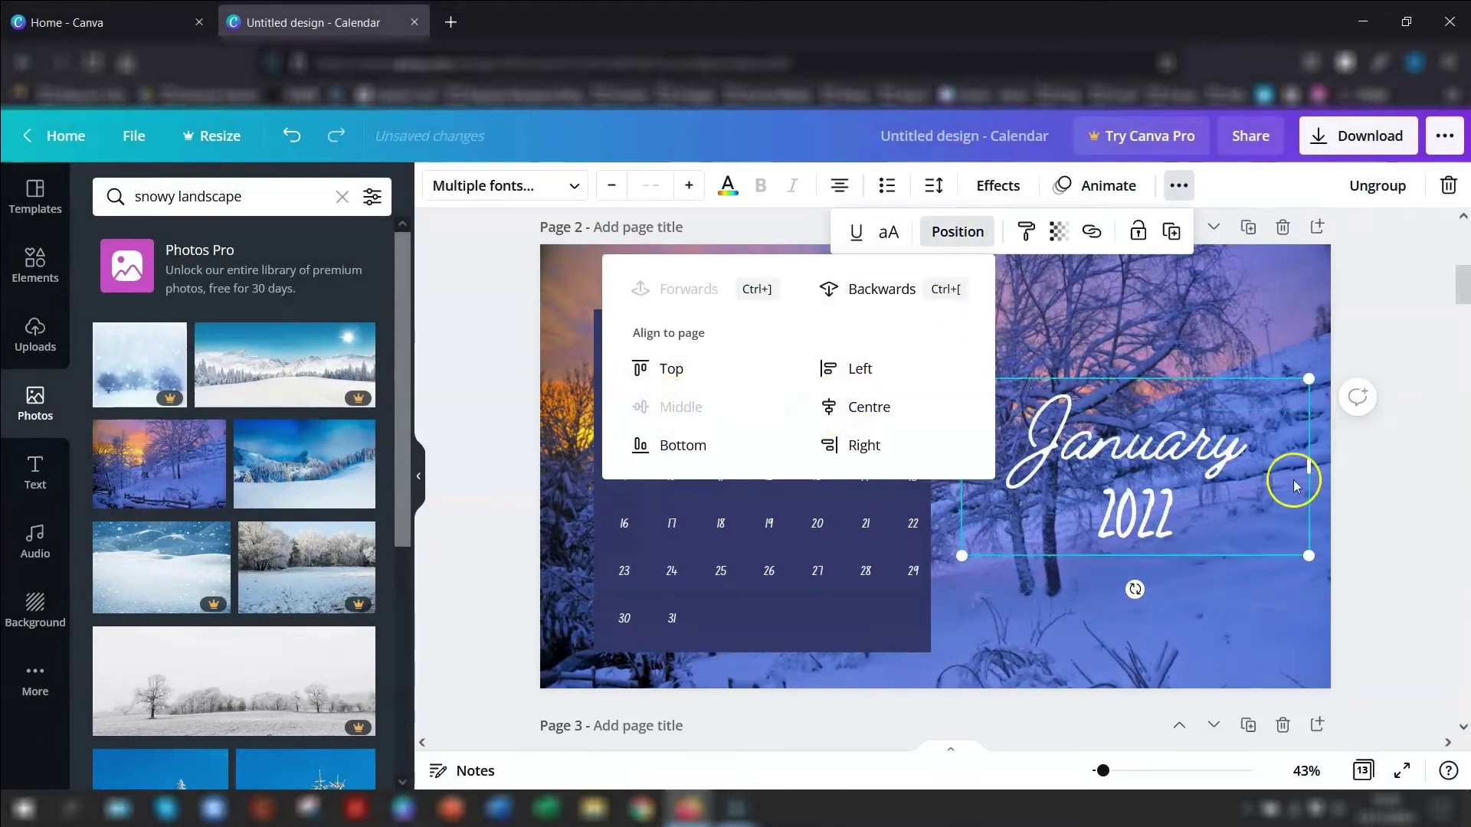
click(1395, 530)
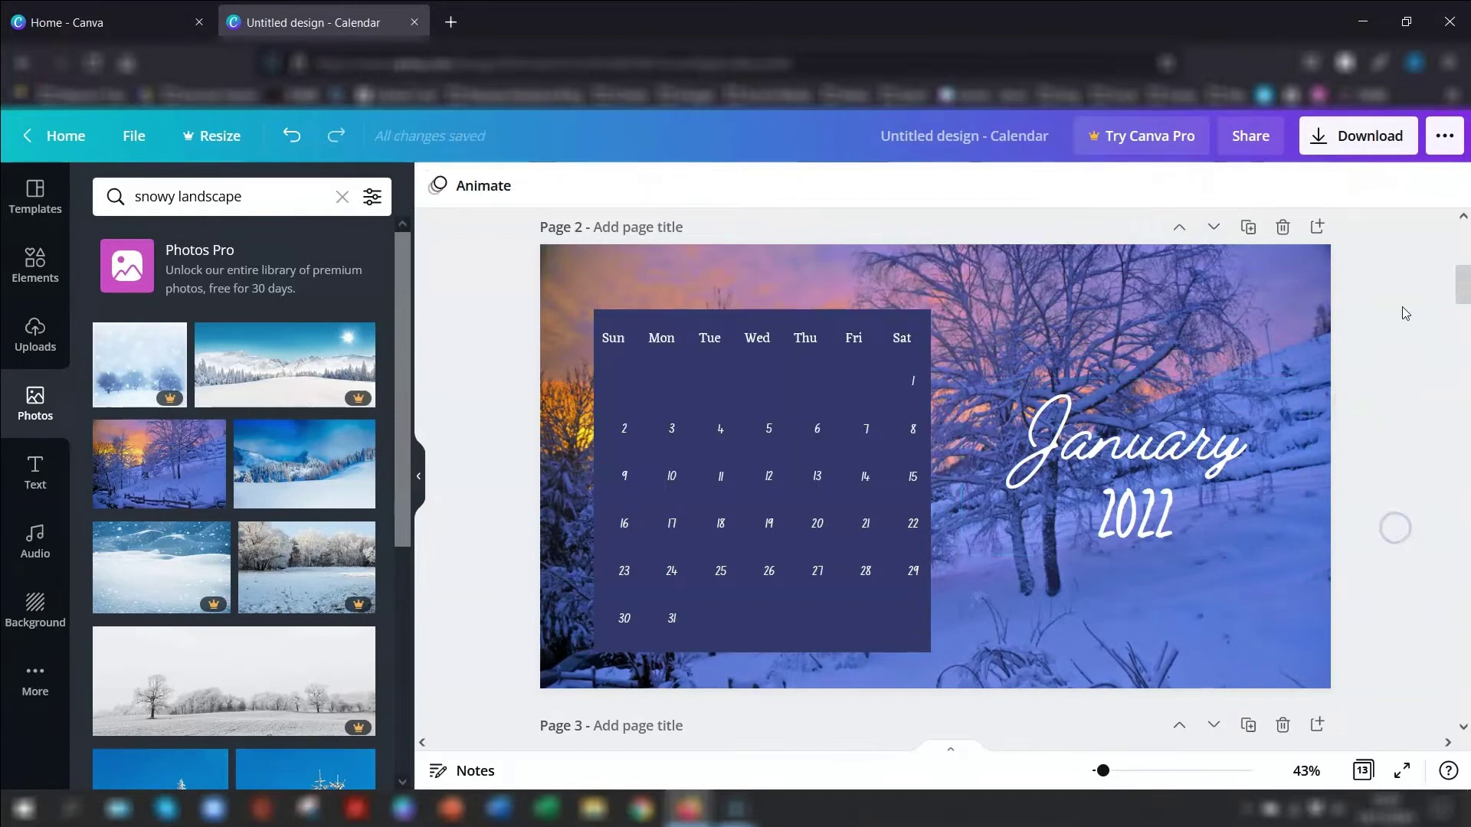
Step: Browse the 2022 template results, then clear the search to show calendar categories
scroll(1443, 475, down, 5)
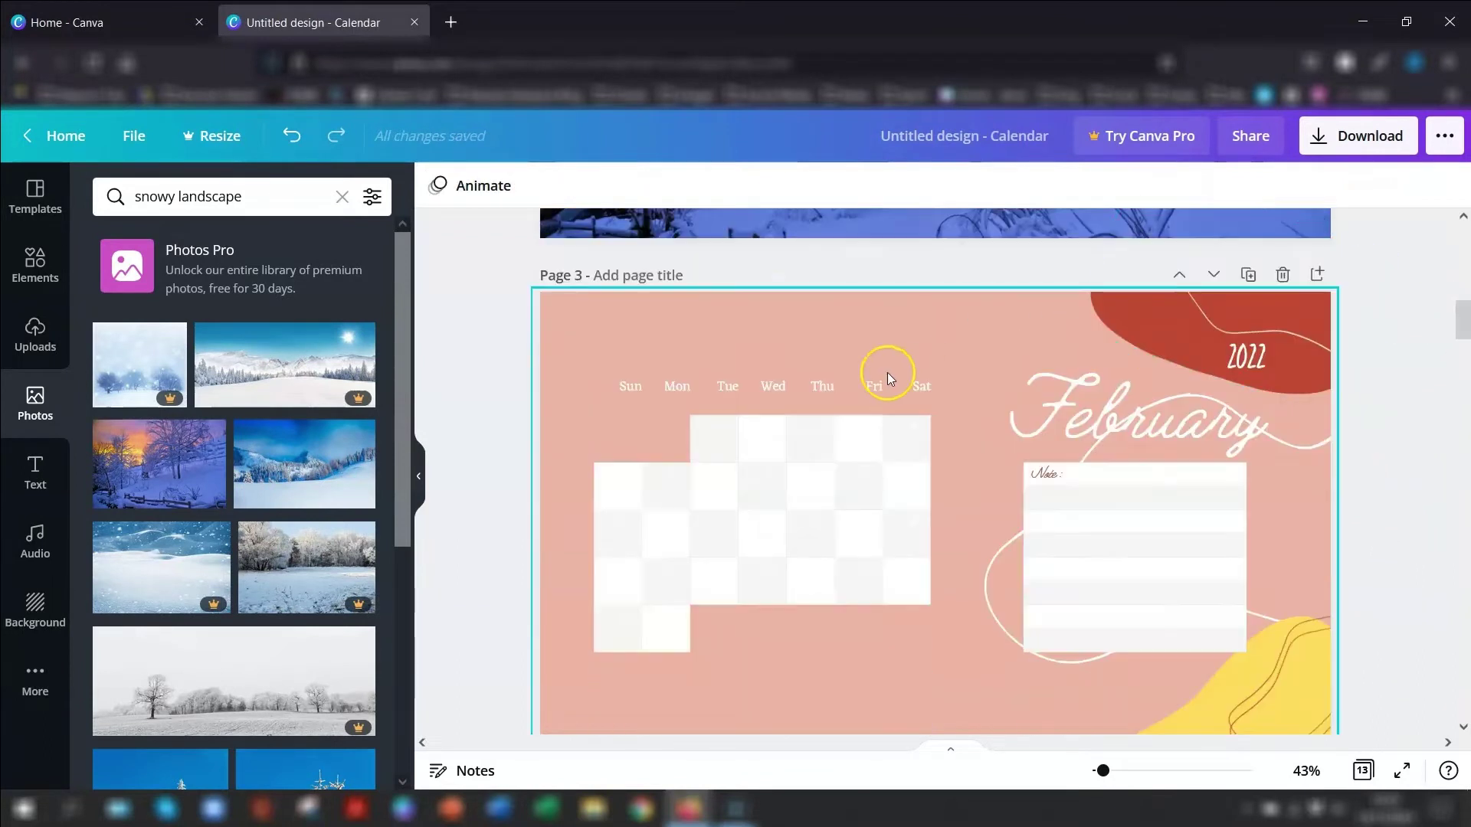
scroll(1443, 490, up, 5)
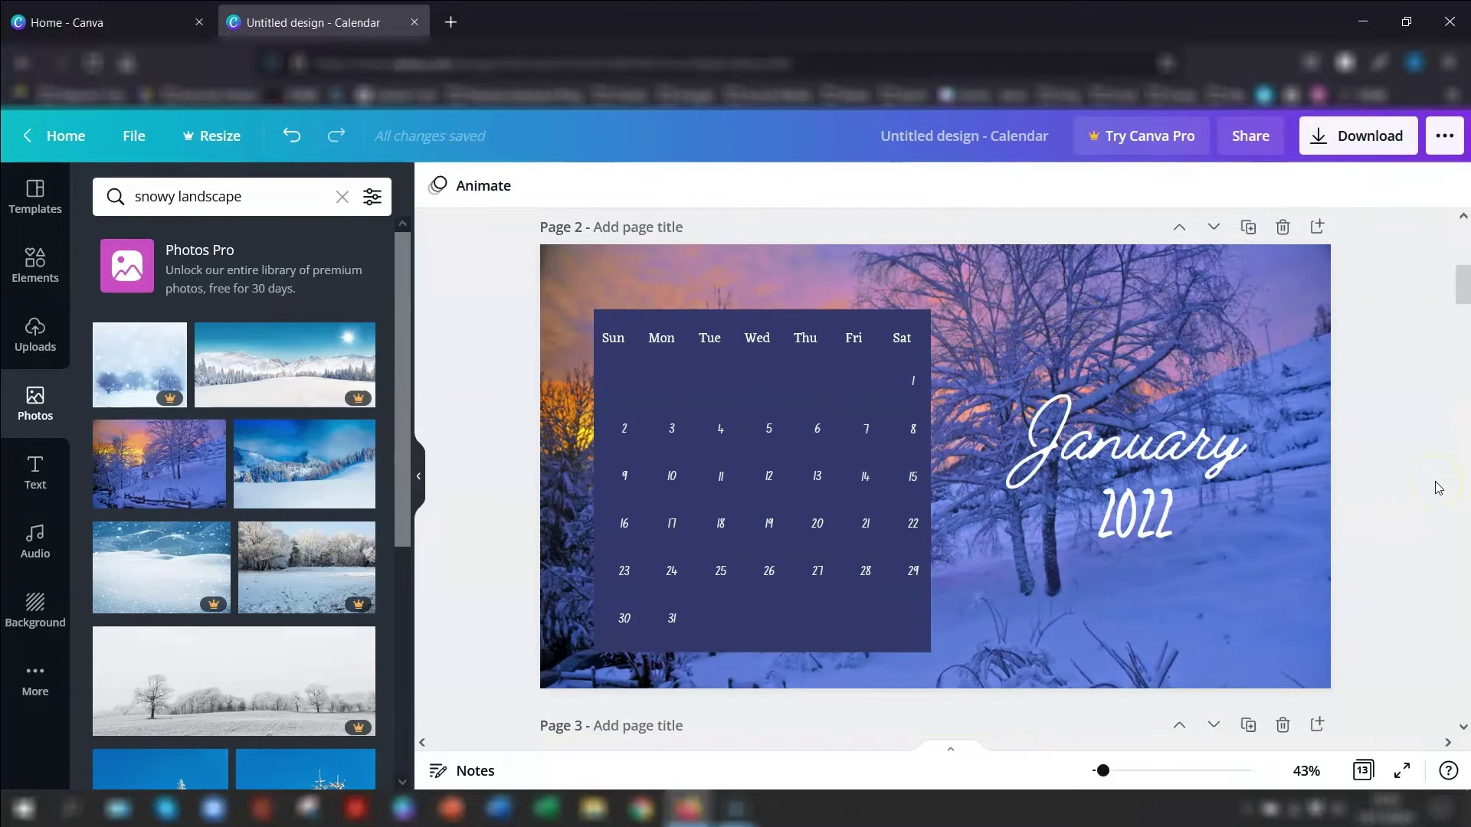
scroll(1409, 469, down, 1)
click(1379, 447)
click(35, 198)
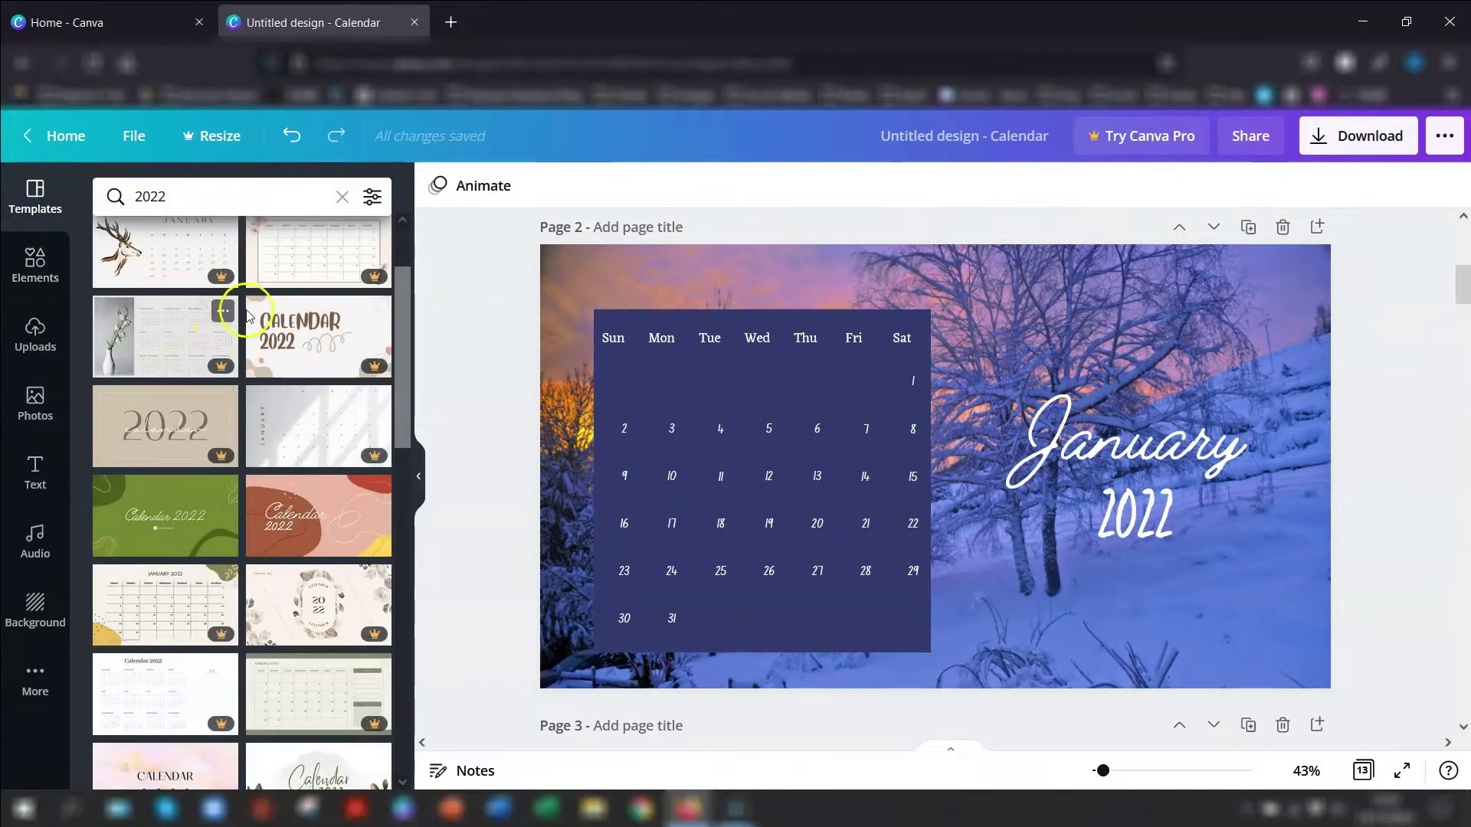
scroll(287, 373, down, 3)
scroll(288, 374, down, 3)
scroll(288, 376, up, 4)
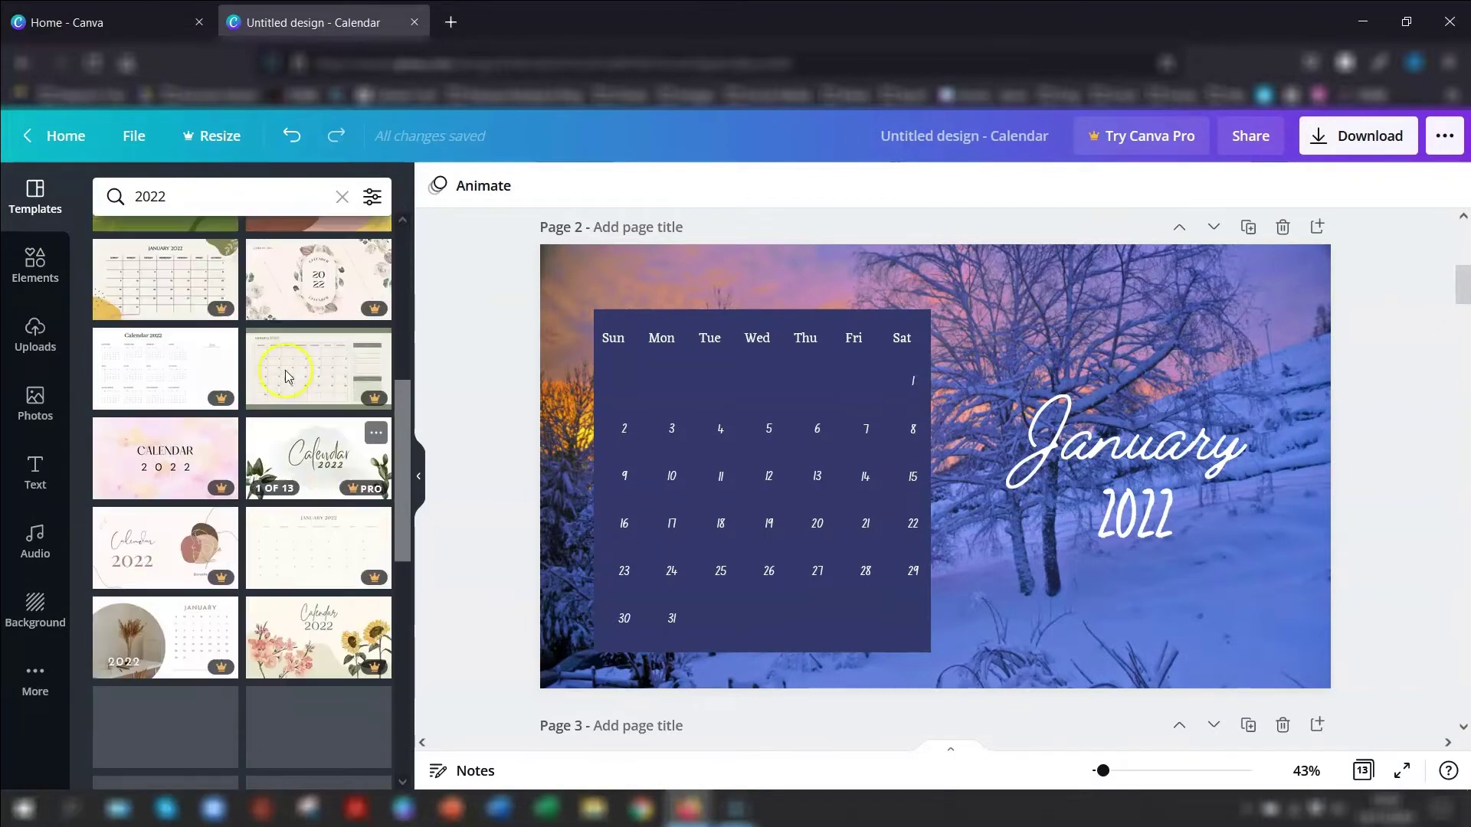
scroll(287, 375, up, 2)
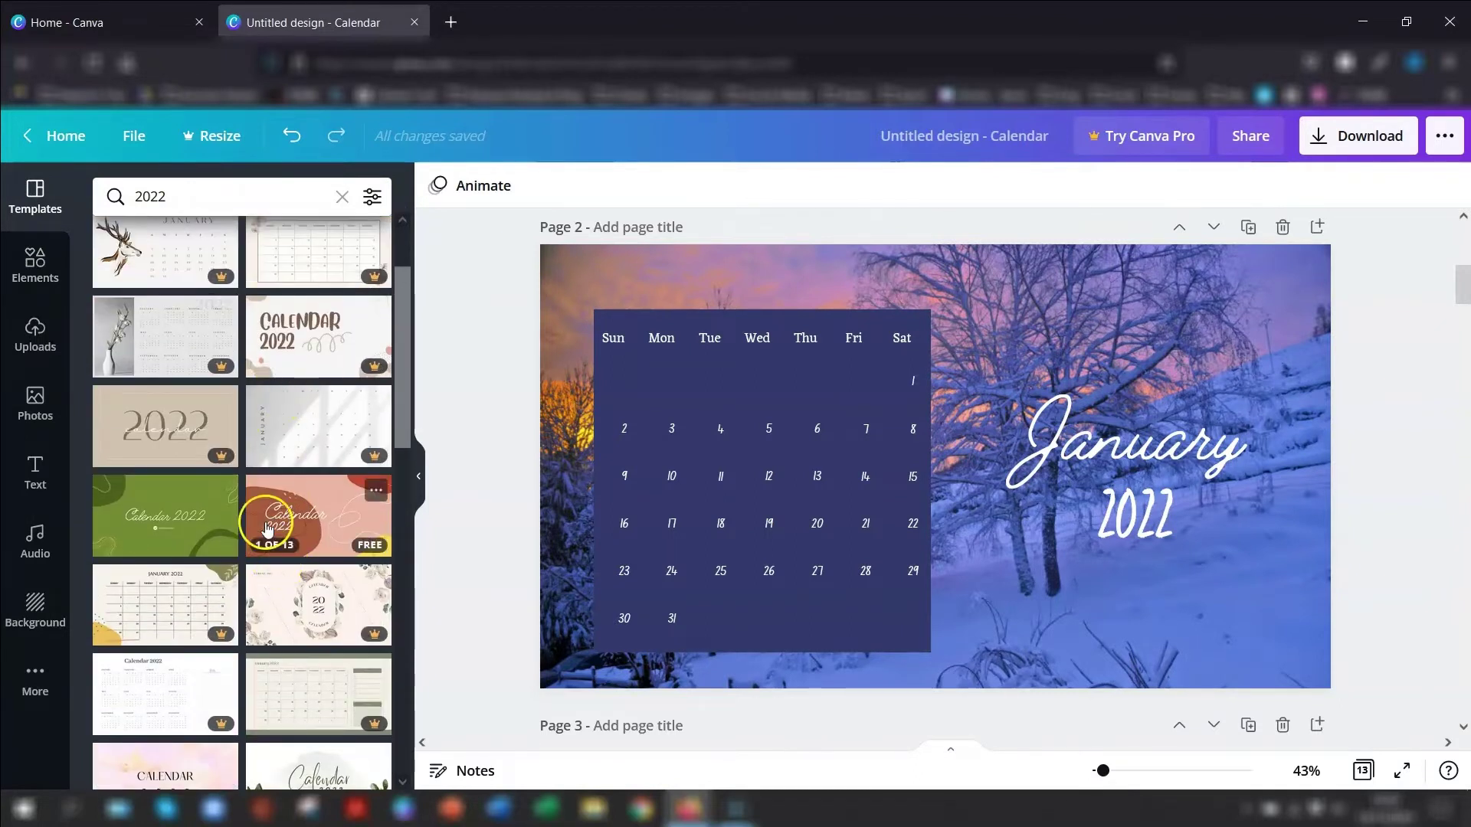
click(342, 197)
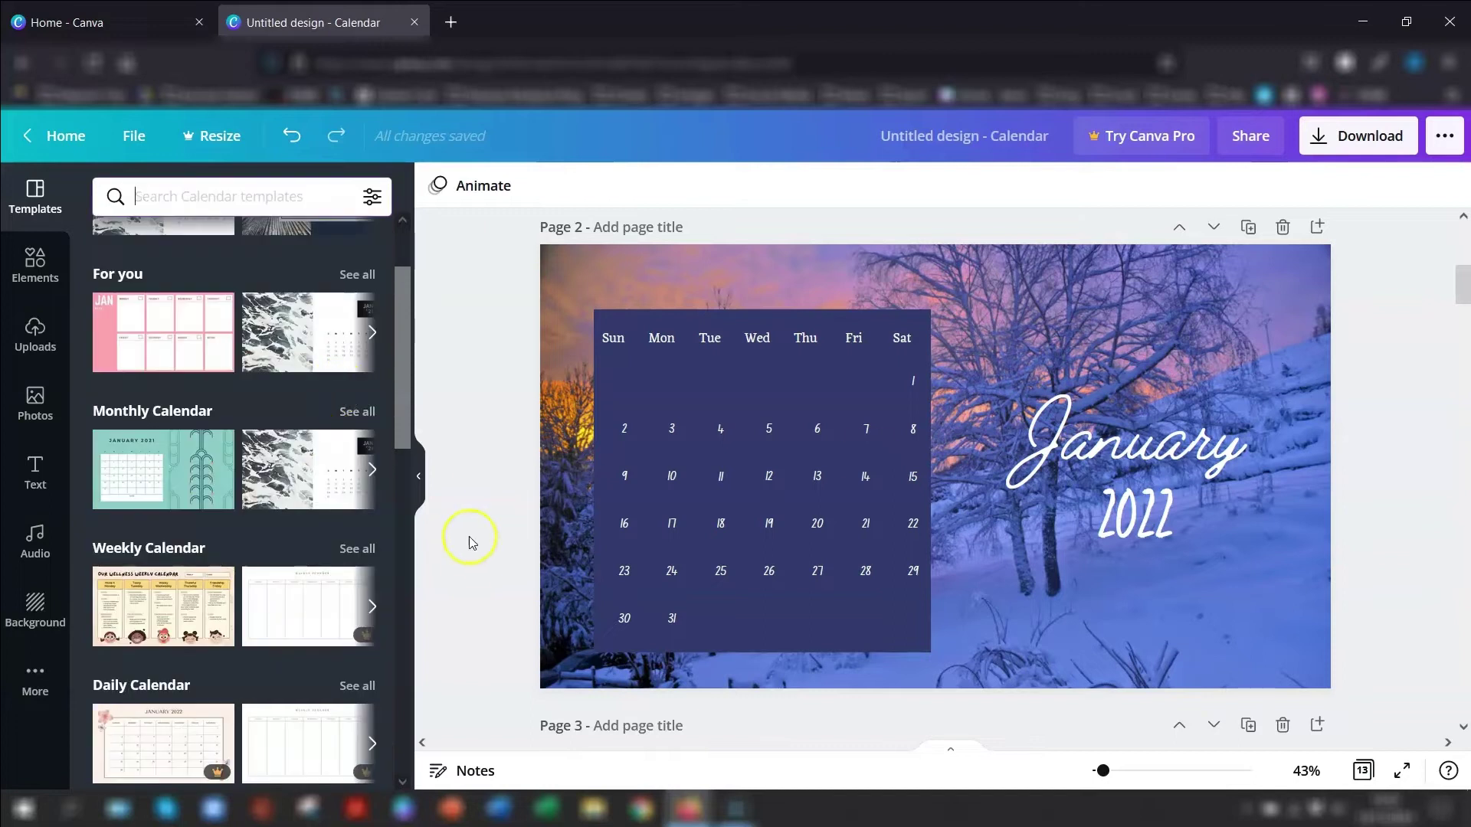
click(1353, 142)
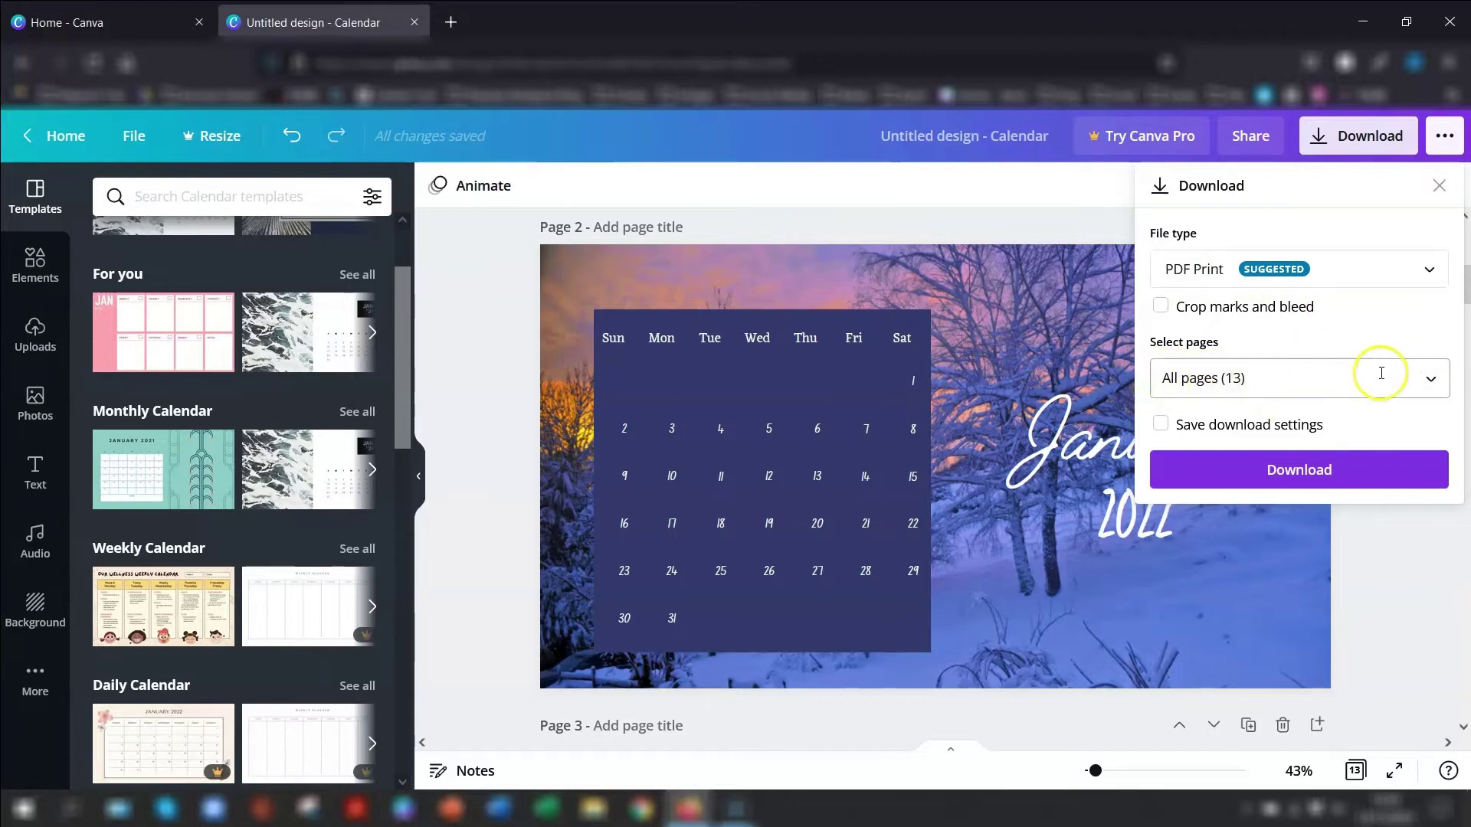
click(1381, 576)
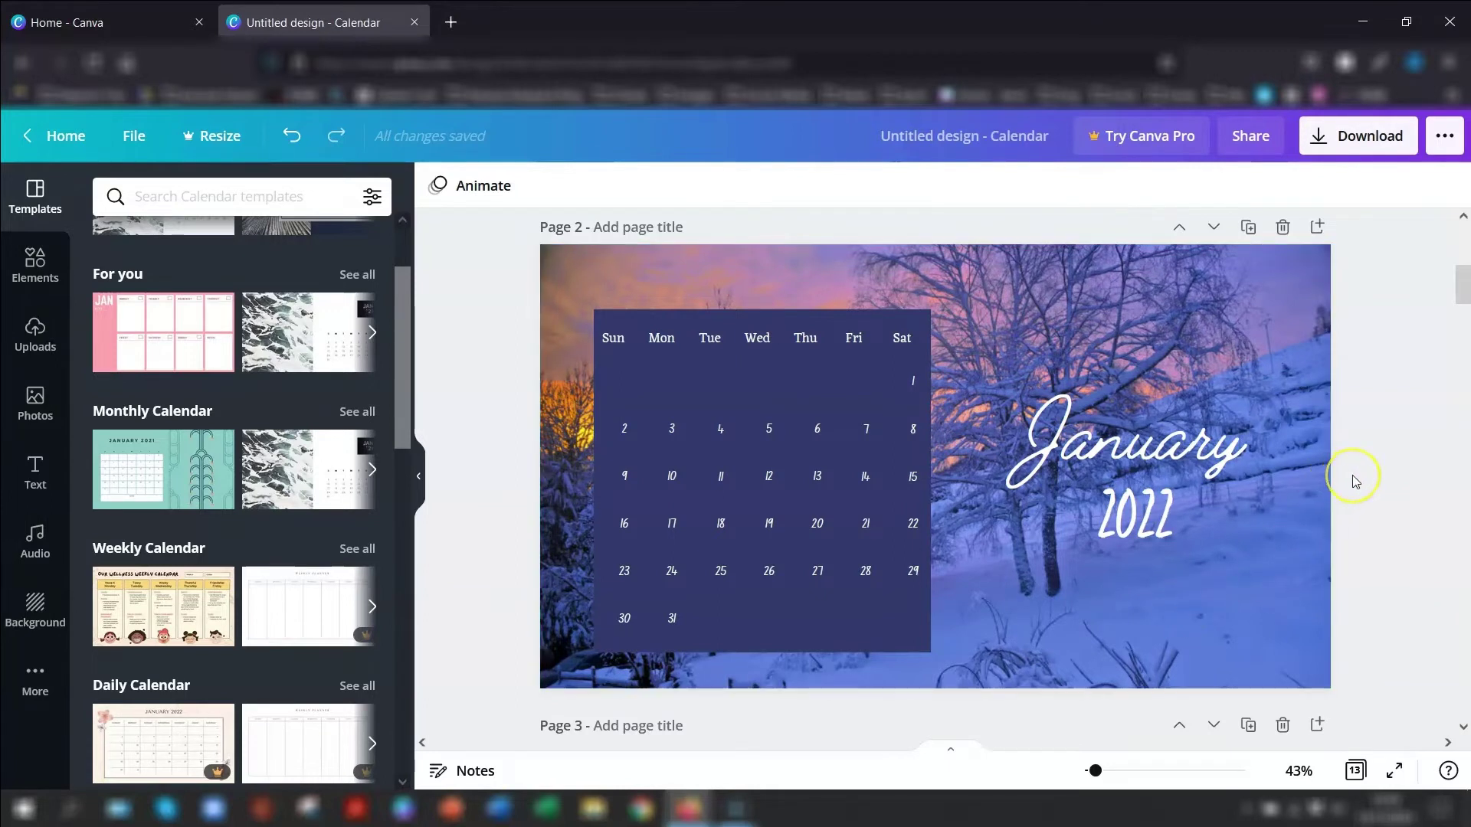
Step: Undo the calendar pages and try the Our Wellness and pastel Wellness weekly templates
key(ctrl+z)
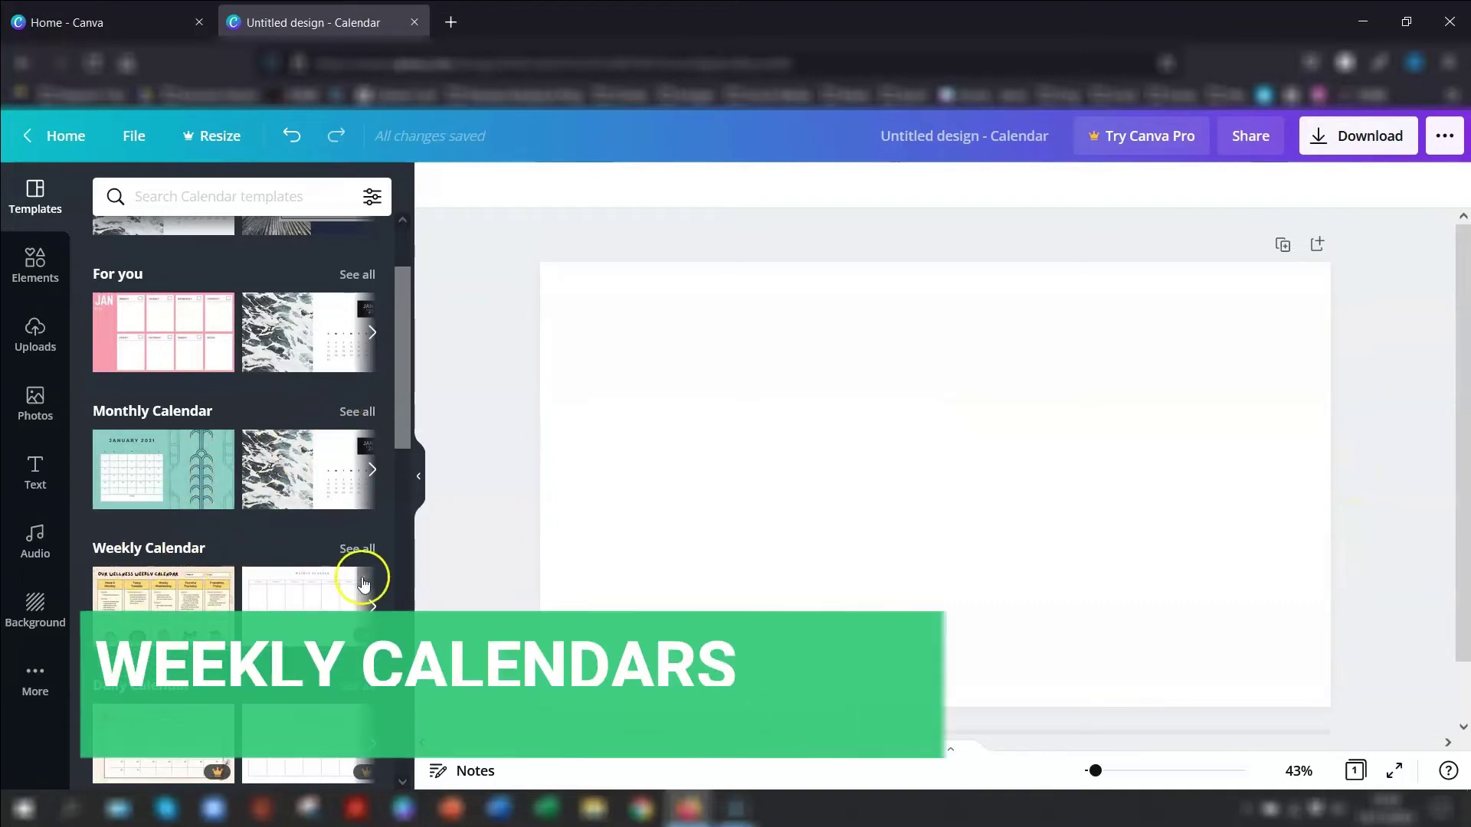
click(355, 550)
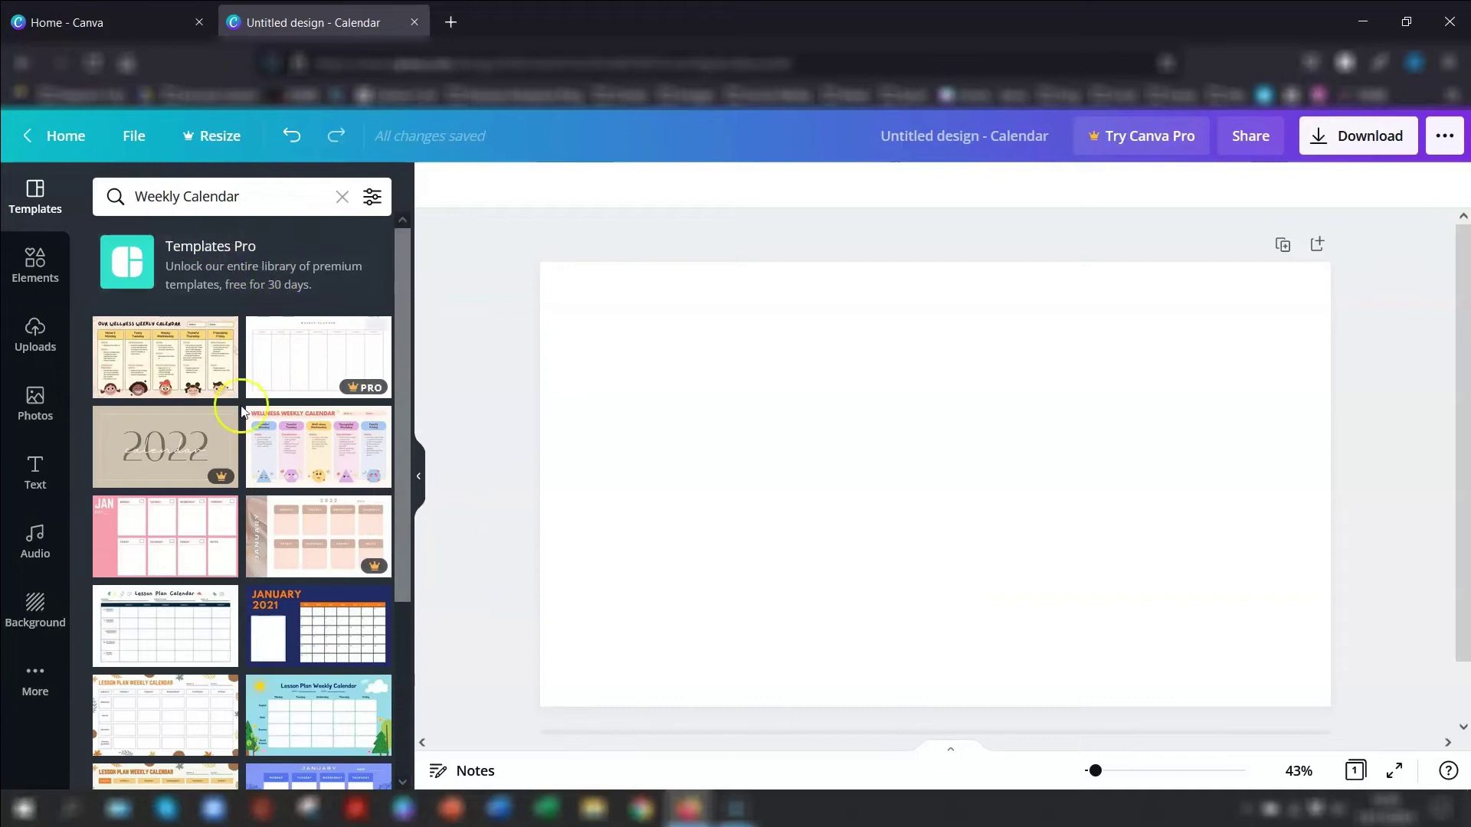
click(157, 354)
click(671, 450)
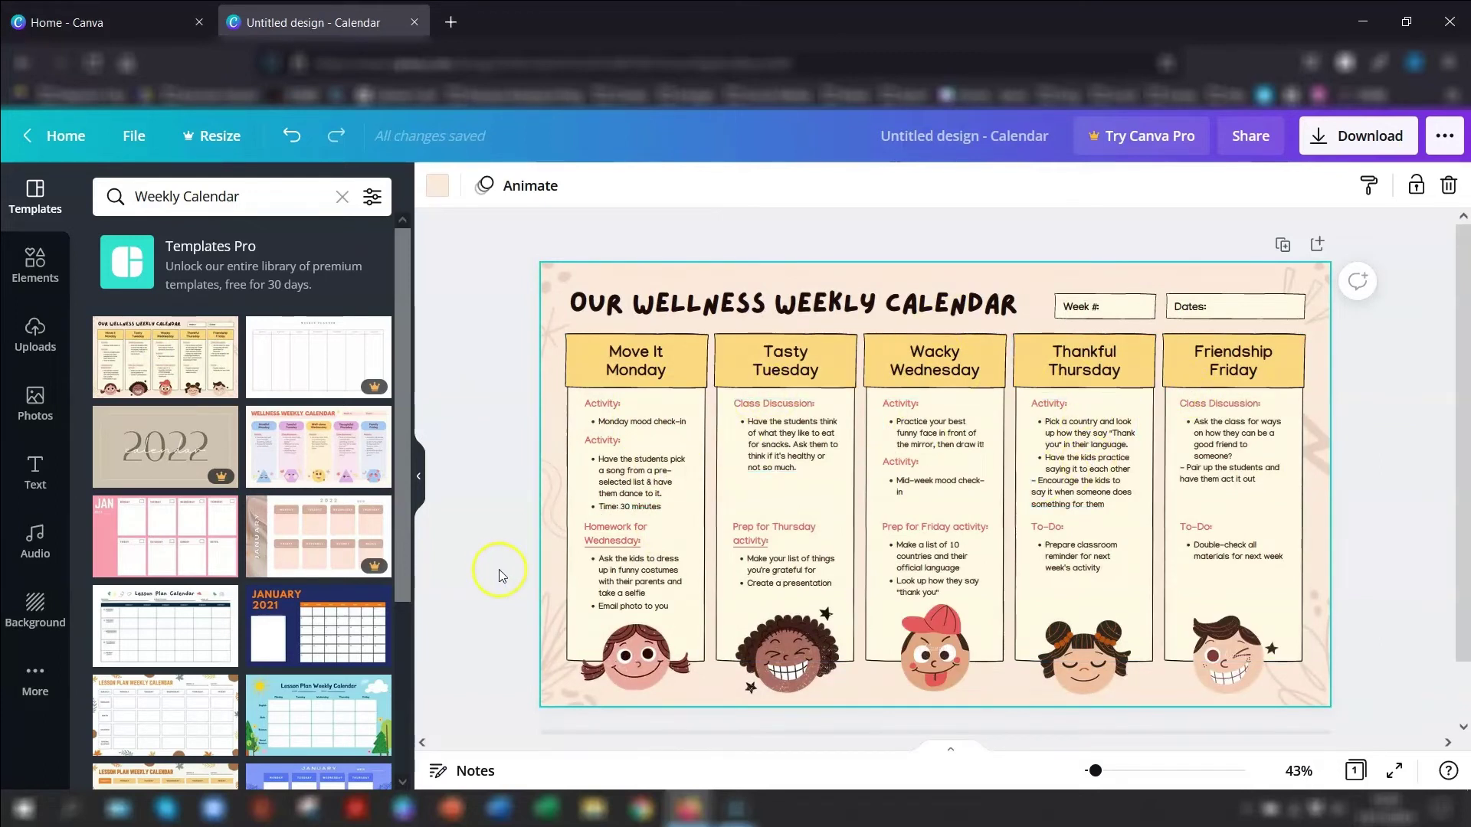
click(312, 449)
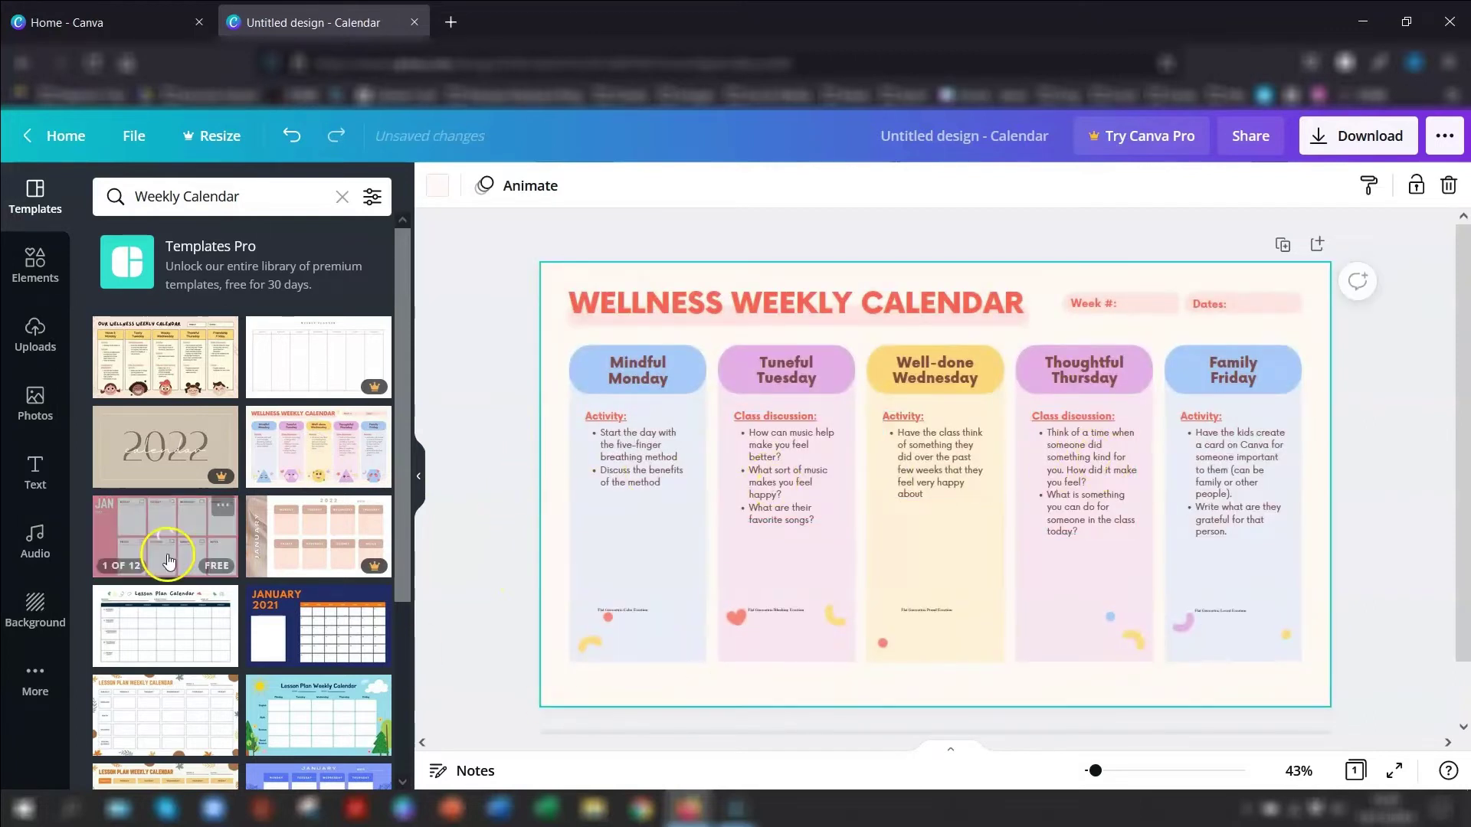
Step: Try the Lesson Plan, beach Lesson Plan and Mindfulness weekly calendar templates
scroll(181, 482, down, 2)
scroll(165, 498, down, 2)
click(162, 406)
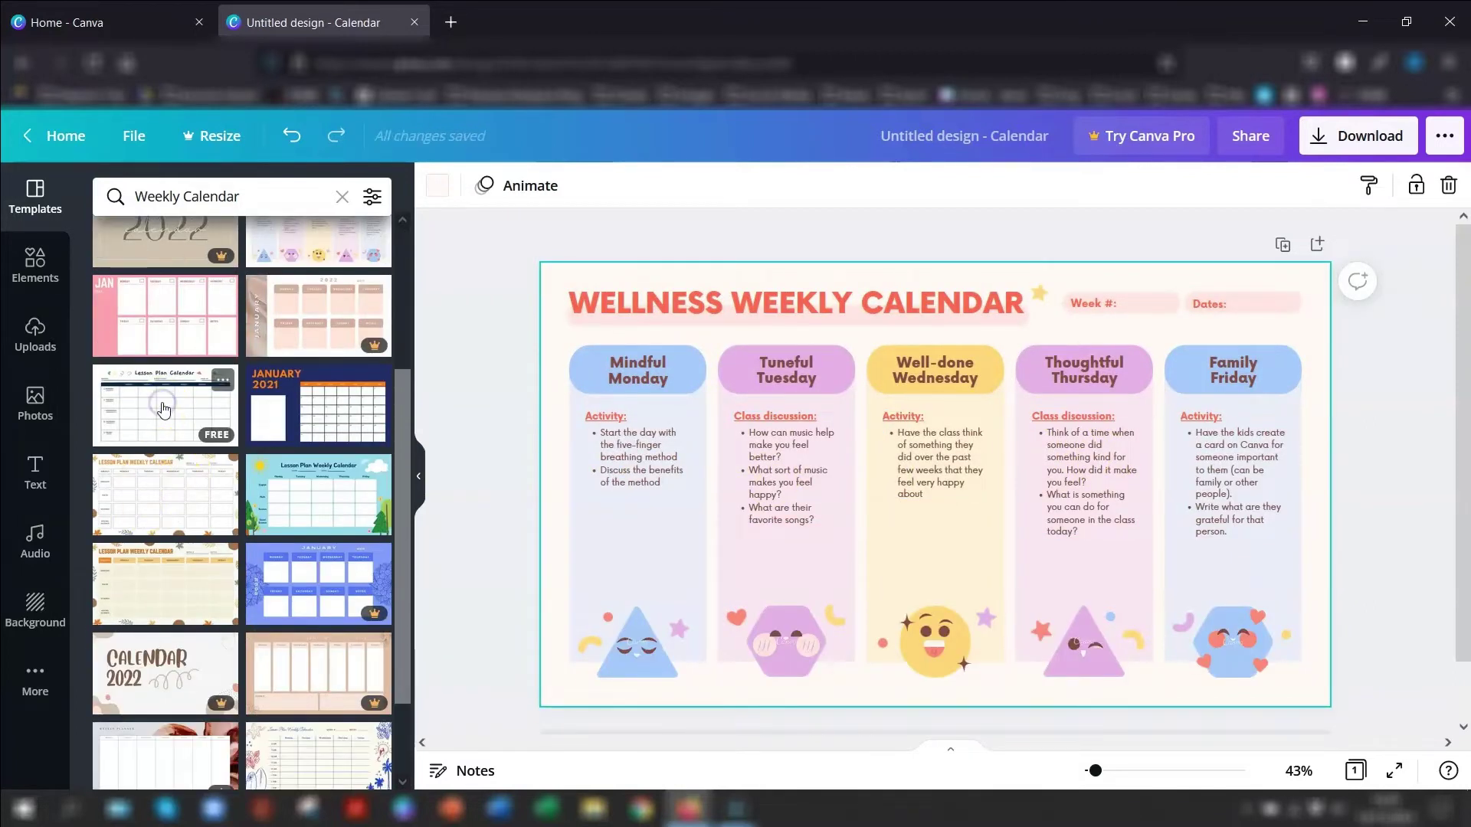
scroll(230, 583, down, 6)
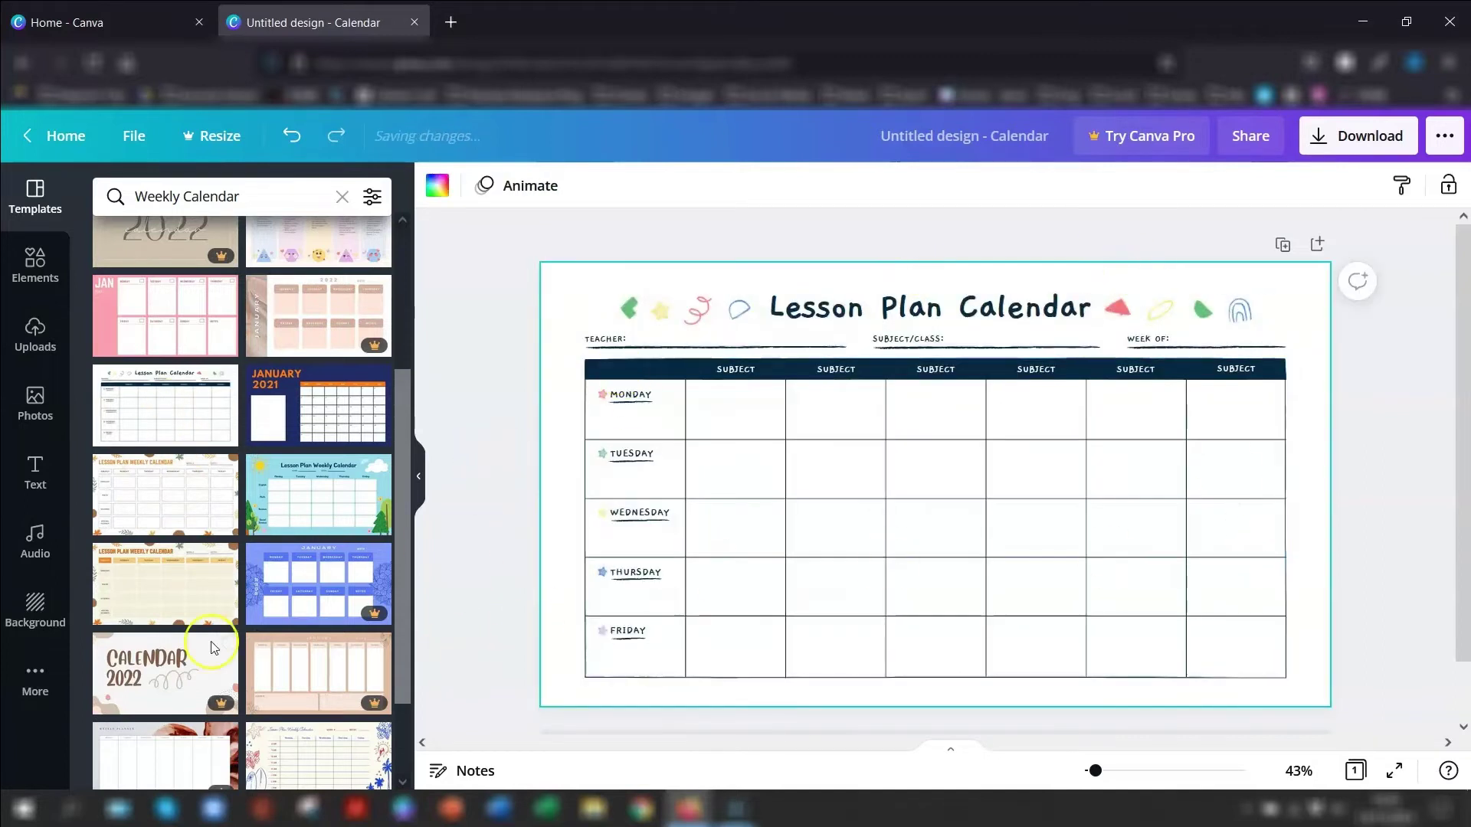
click(304, 435)
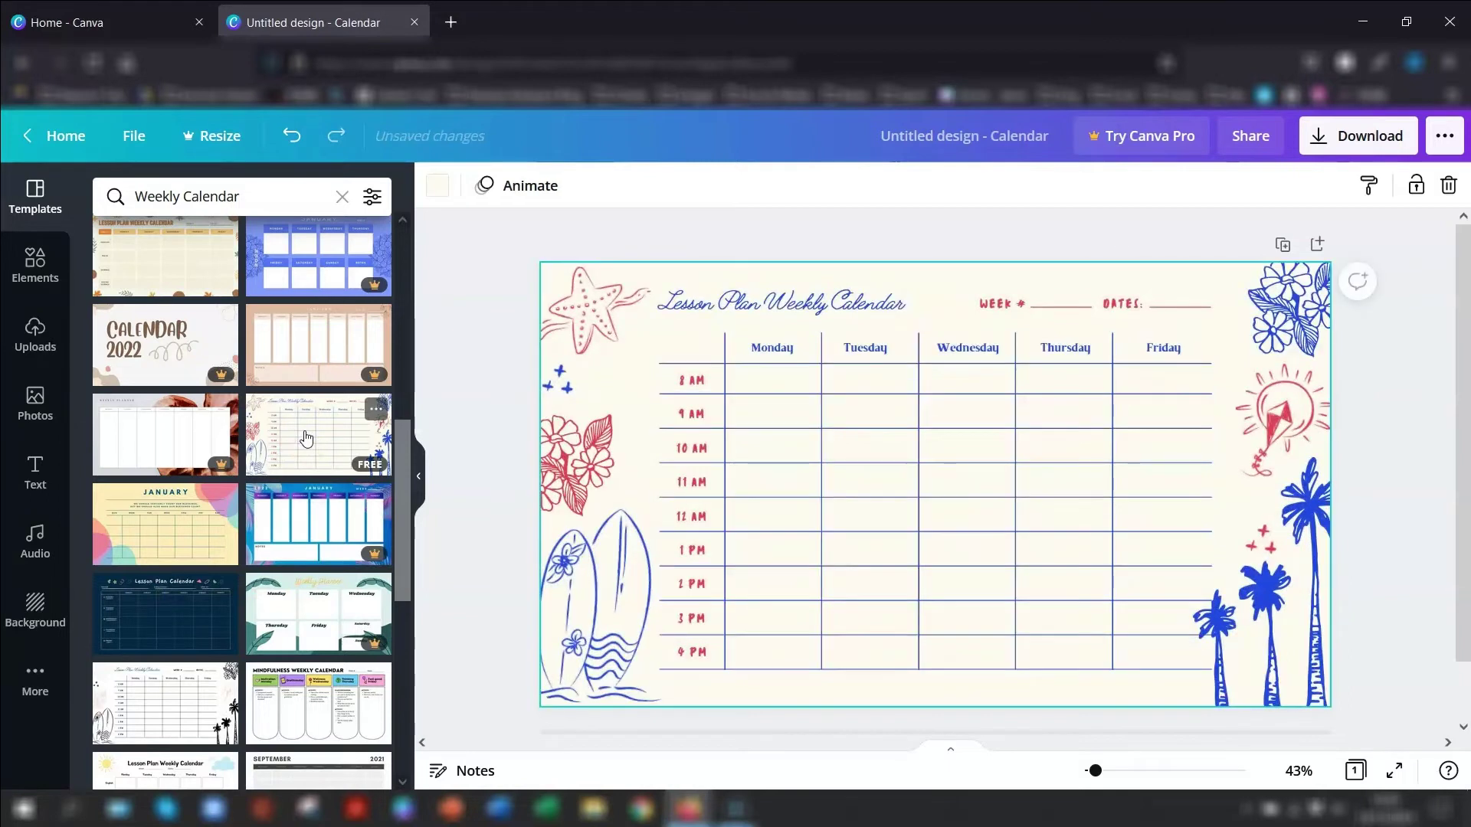
scroll(311, 460, down, 4)
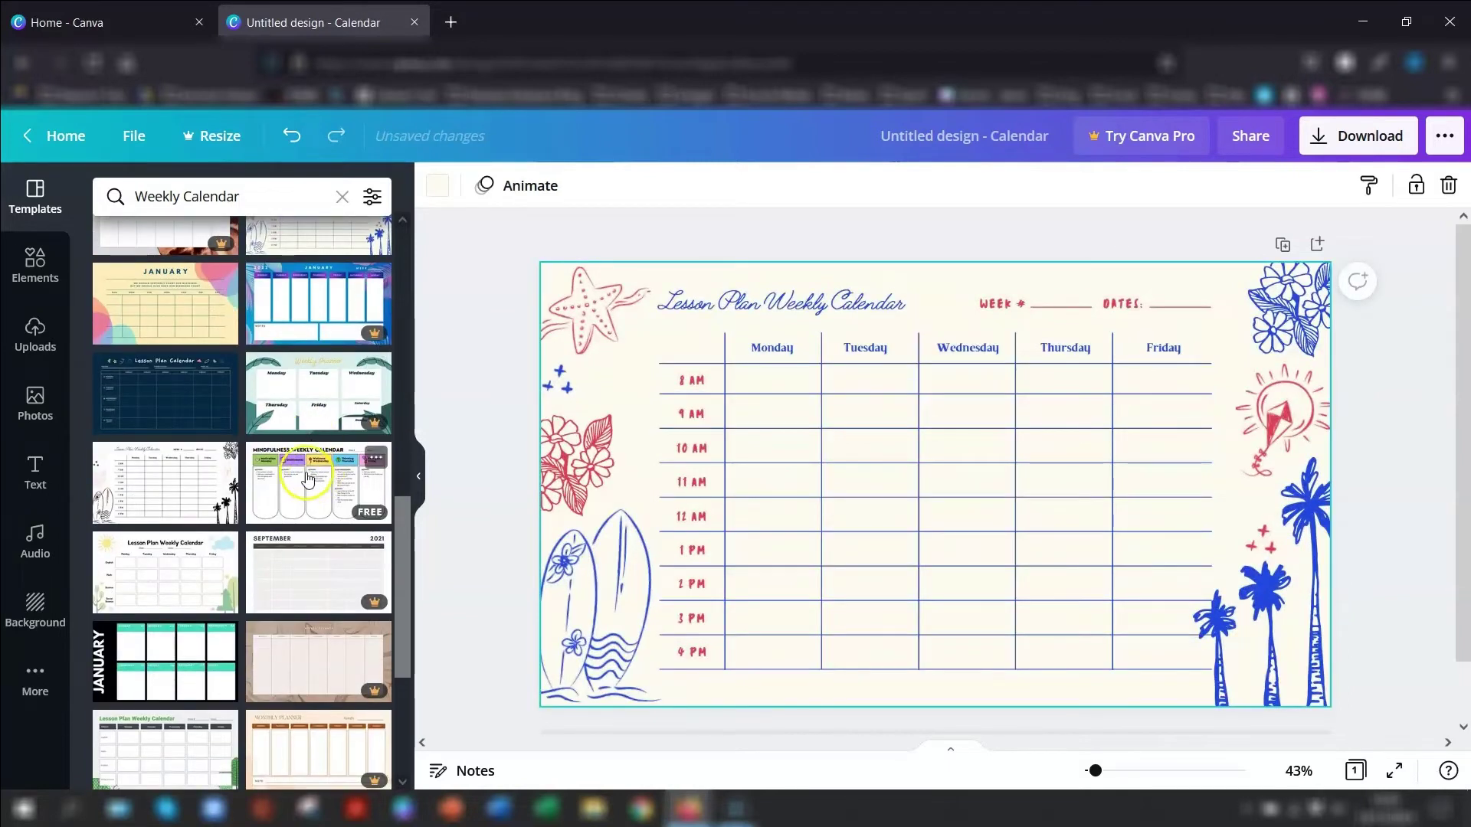
click(307, 479)
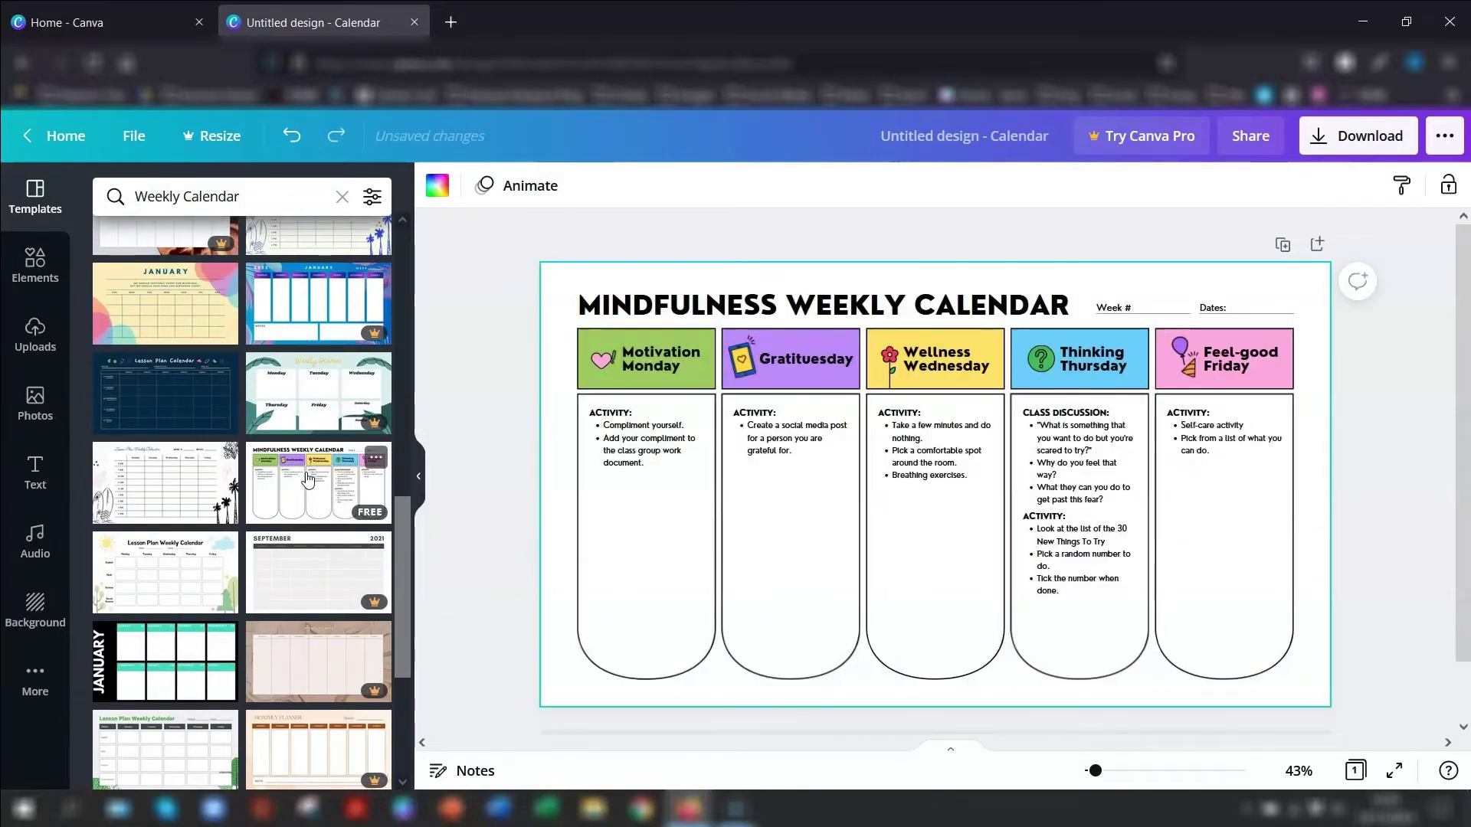
Step: Apply the pastel Lesson Plan Weekly Calendar and try the black JANUARY weekly template
scroll(307, 479, down, 4)
click(279, 624)
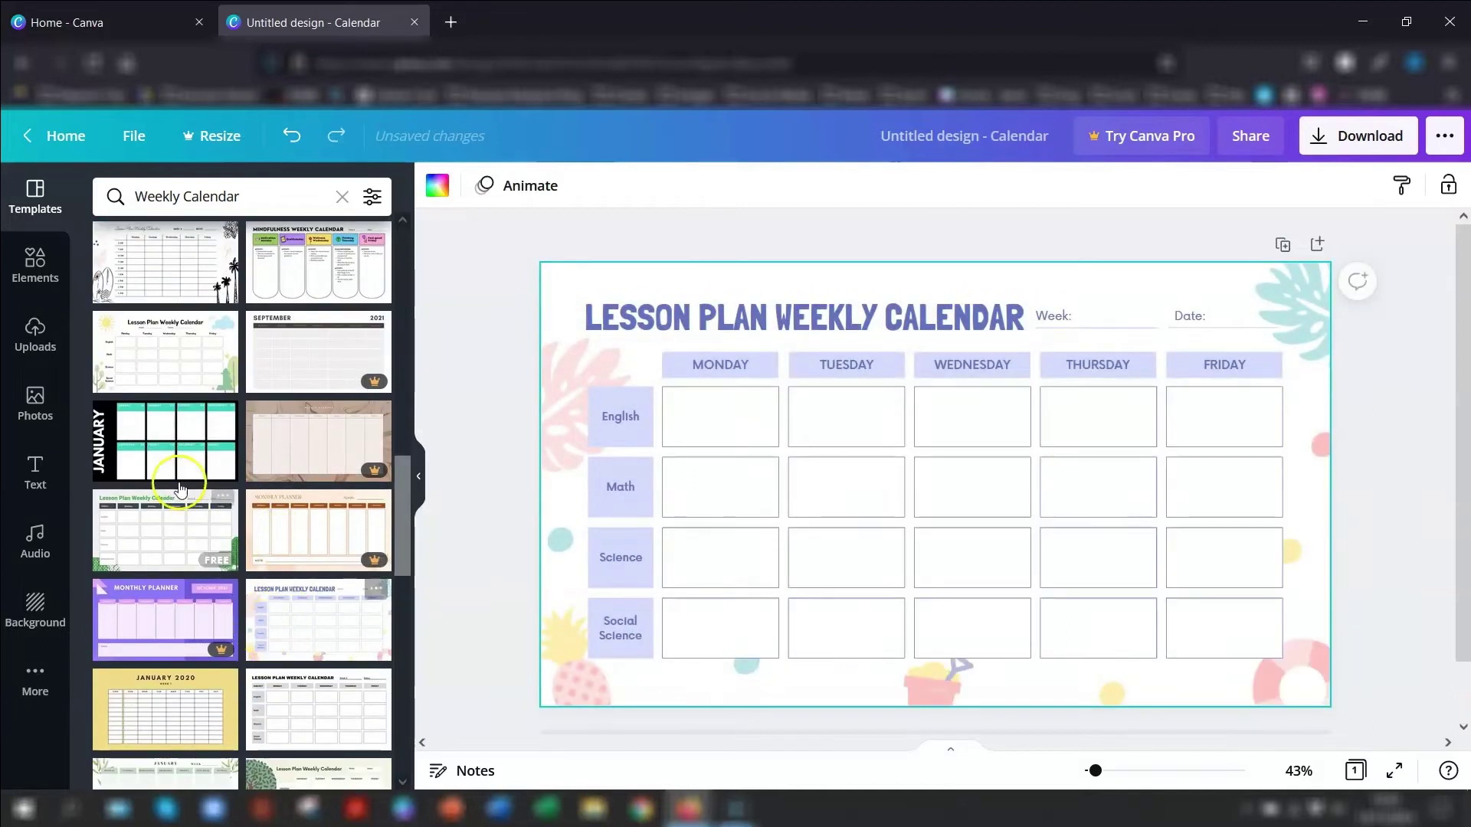
click(172, 452)
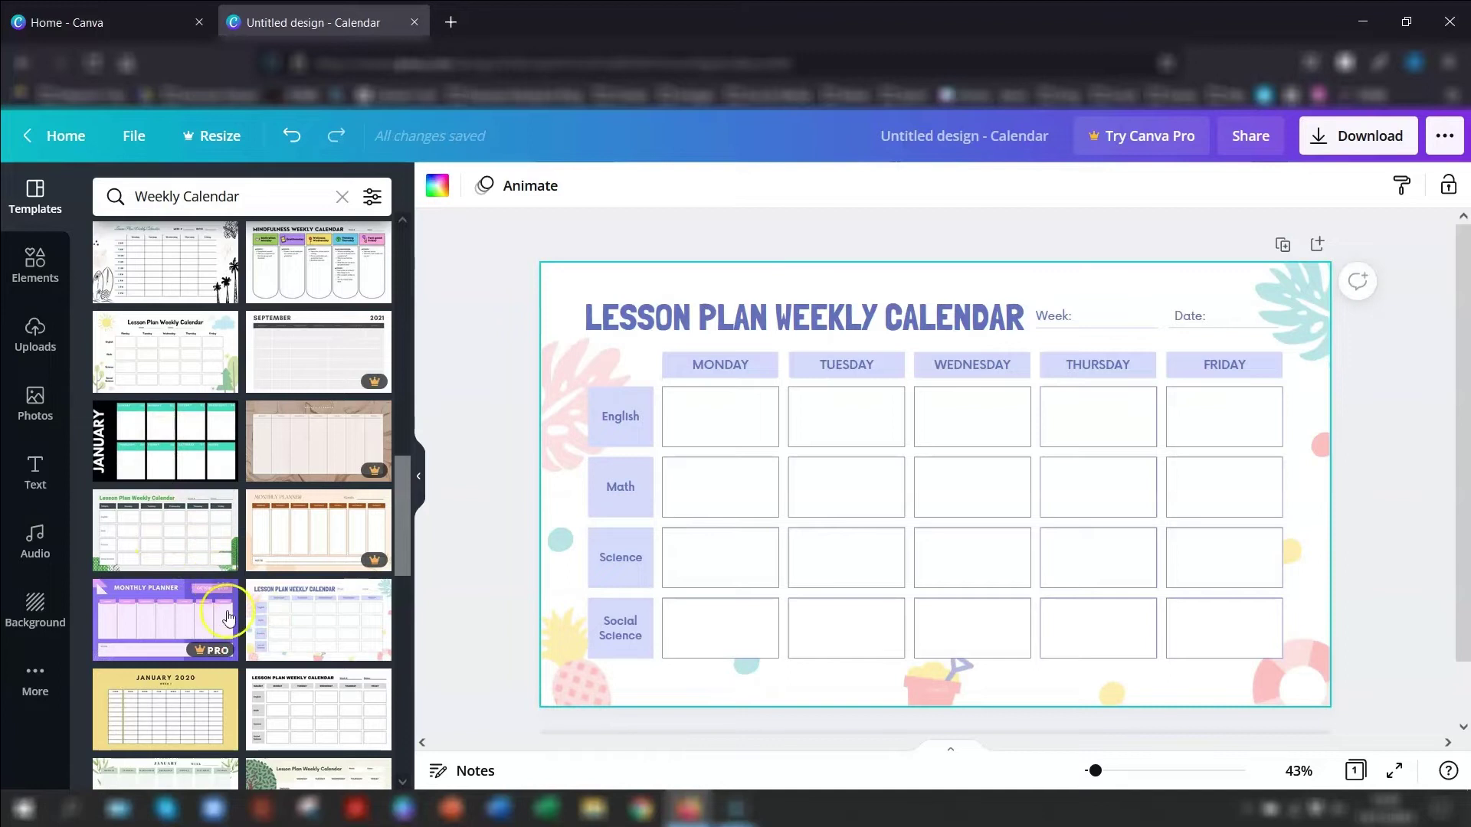
scroll(304, 322, up, 5)
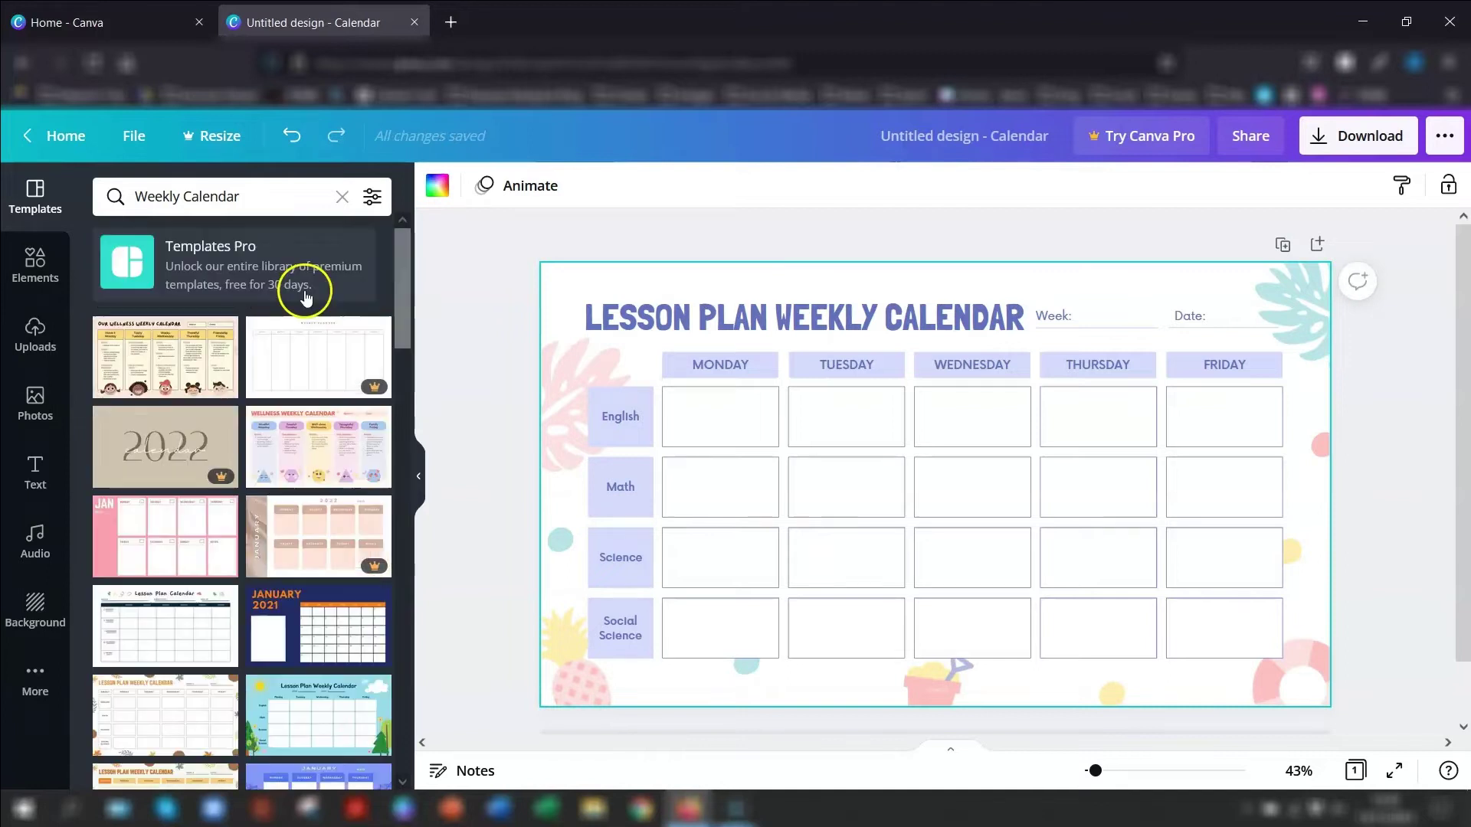
click(134, 531)
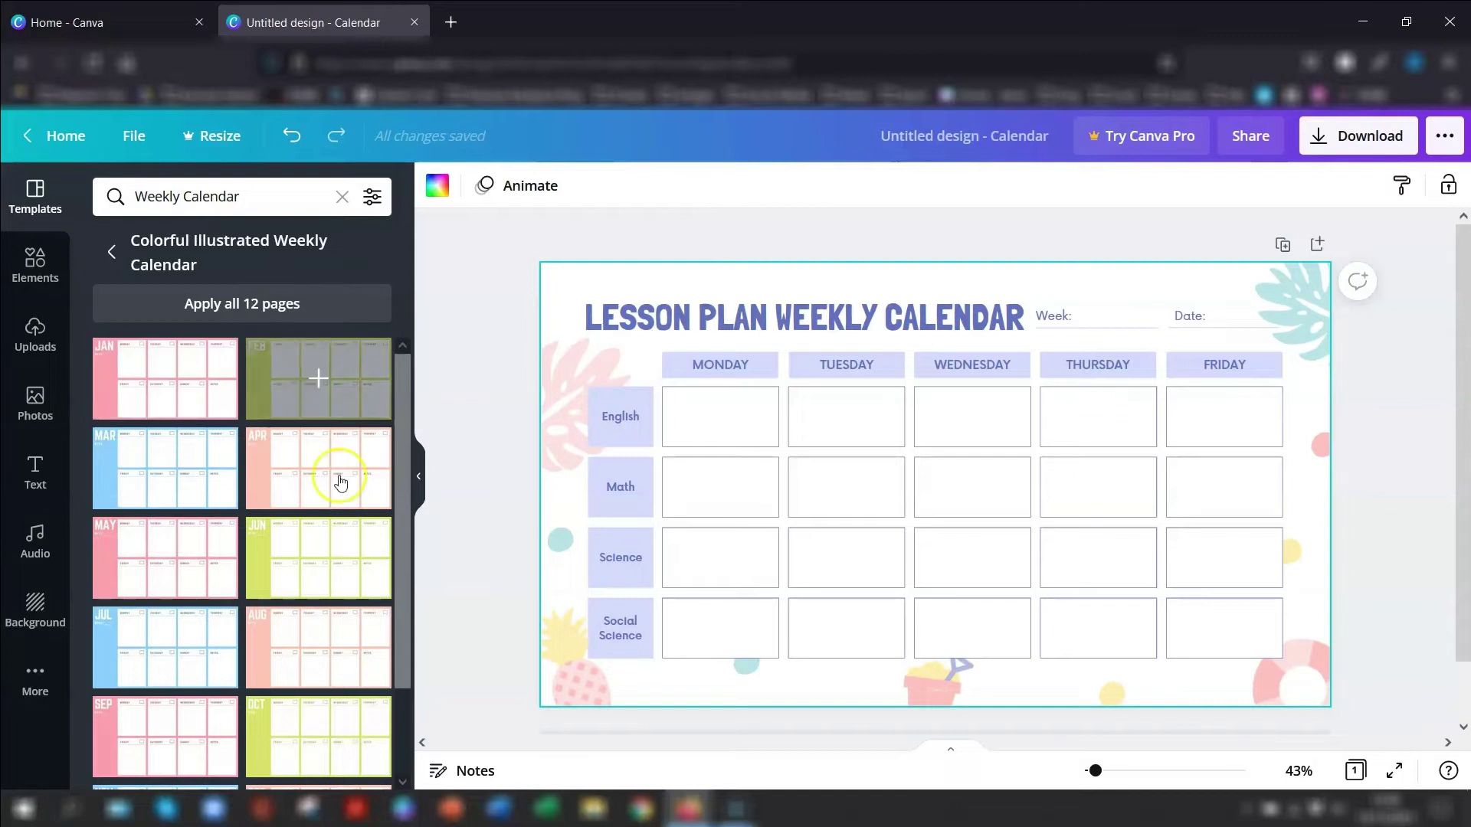
Step: Apply all 12 Colorful Illustrated Weekly Calendar pages and select the pink JAN page background
click(219, 308)
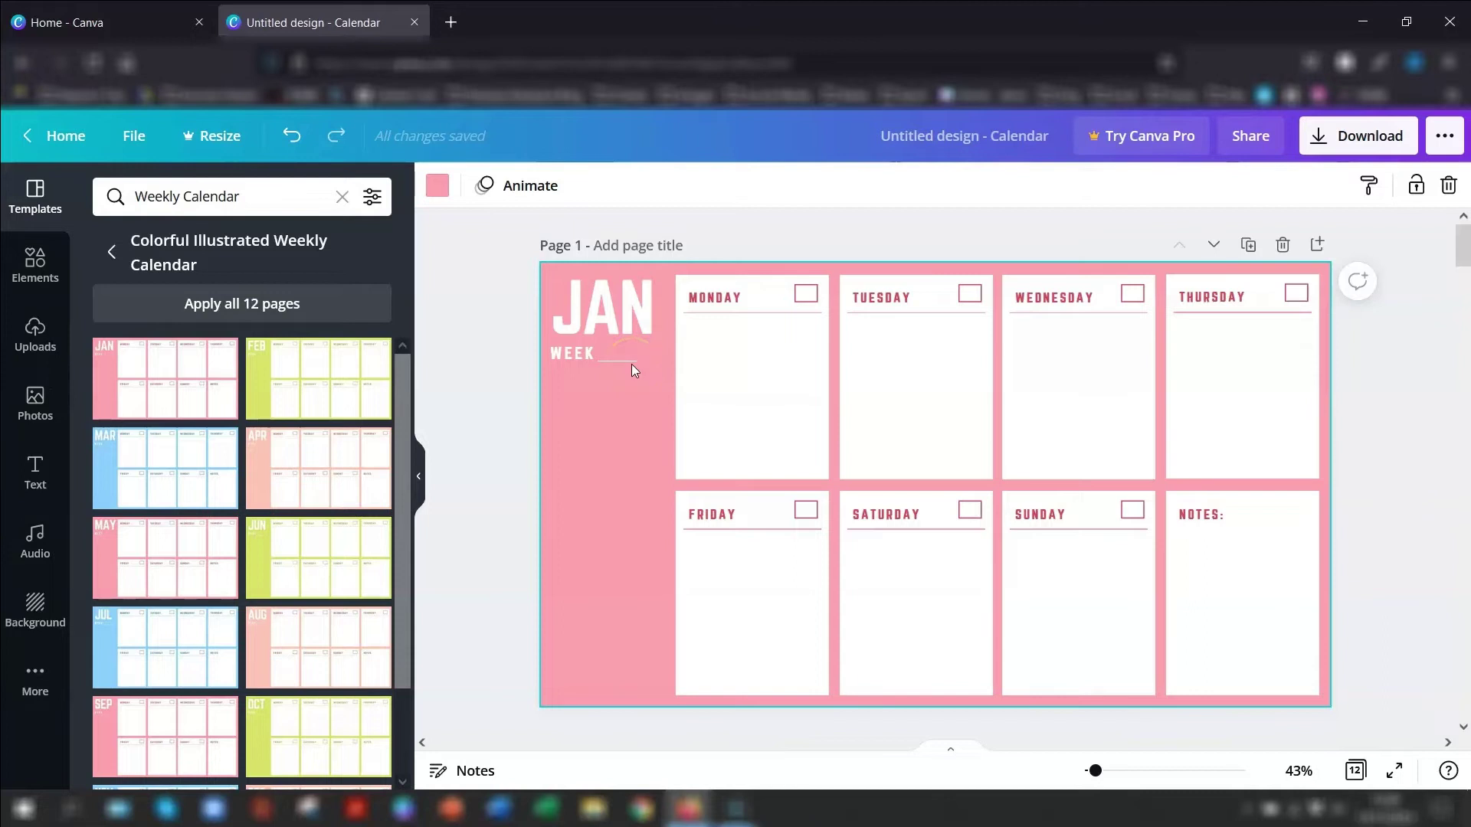
click(664, 328)
click(614, 427)
Step: Change the JAN page background to the red brand colour
click(440, 186)
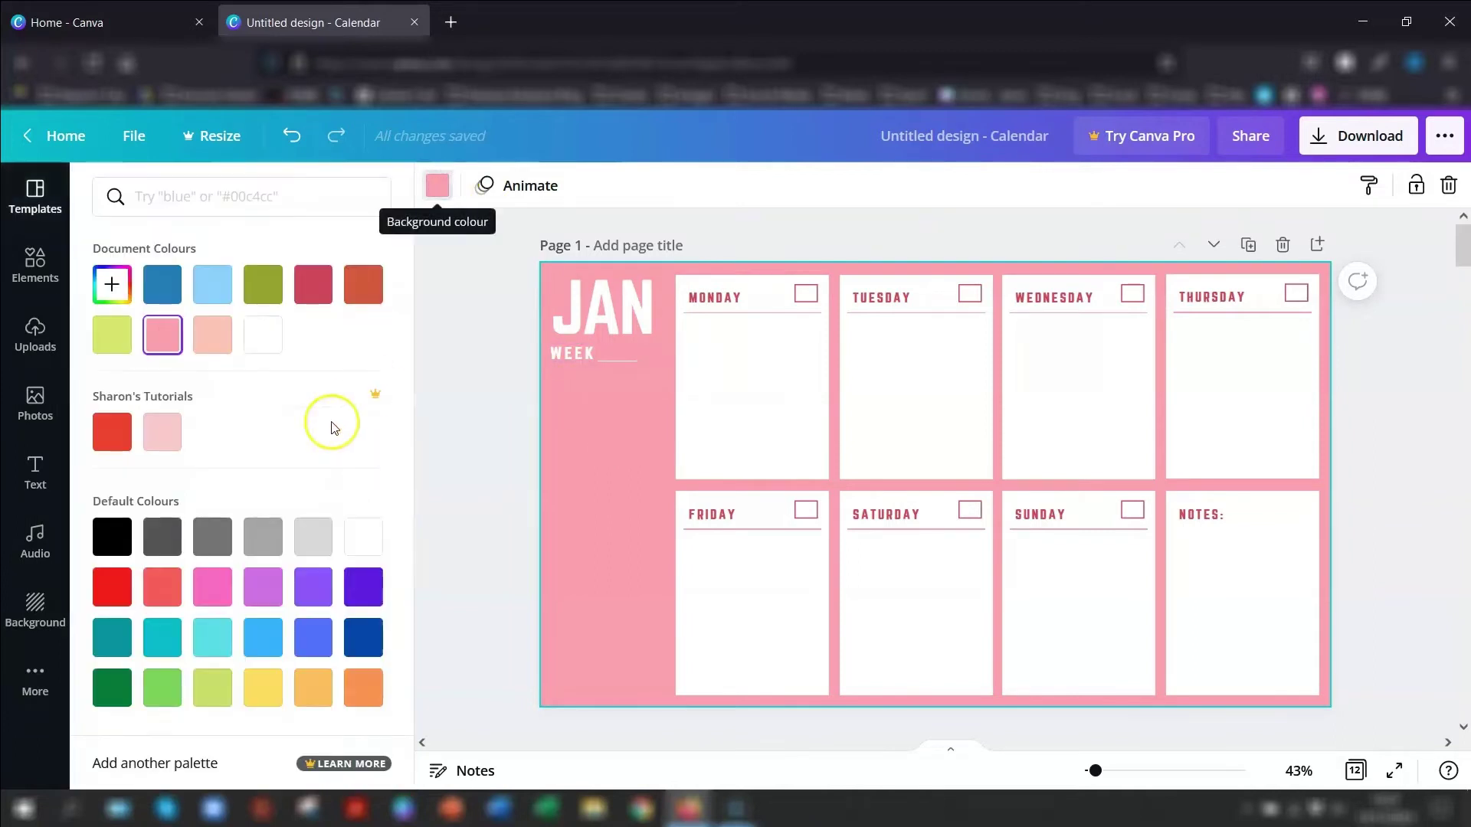
click(111, 432)
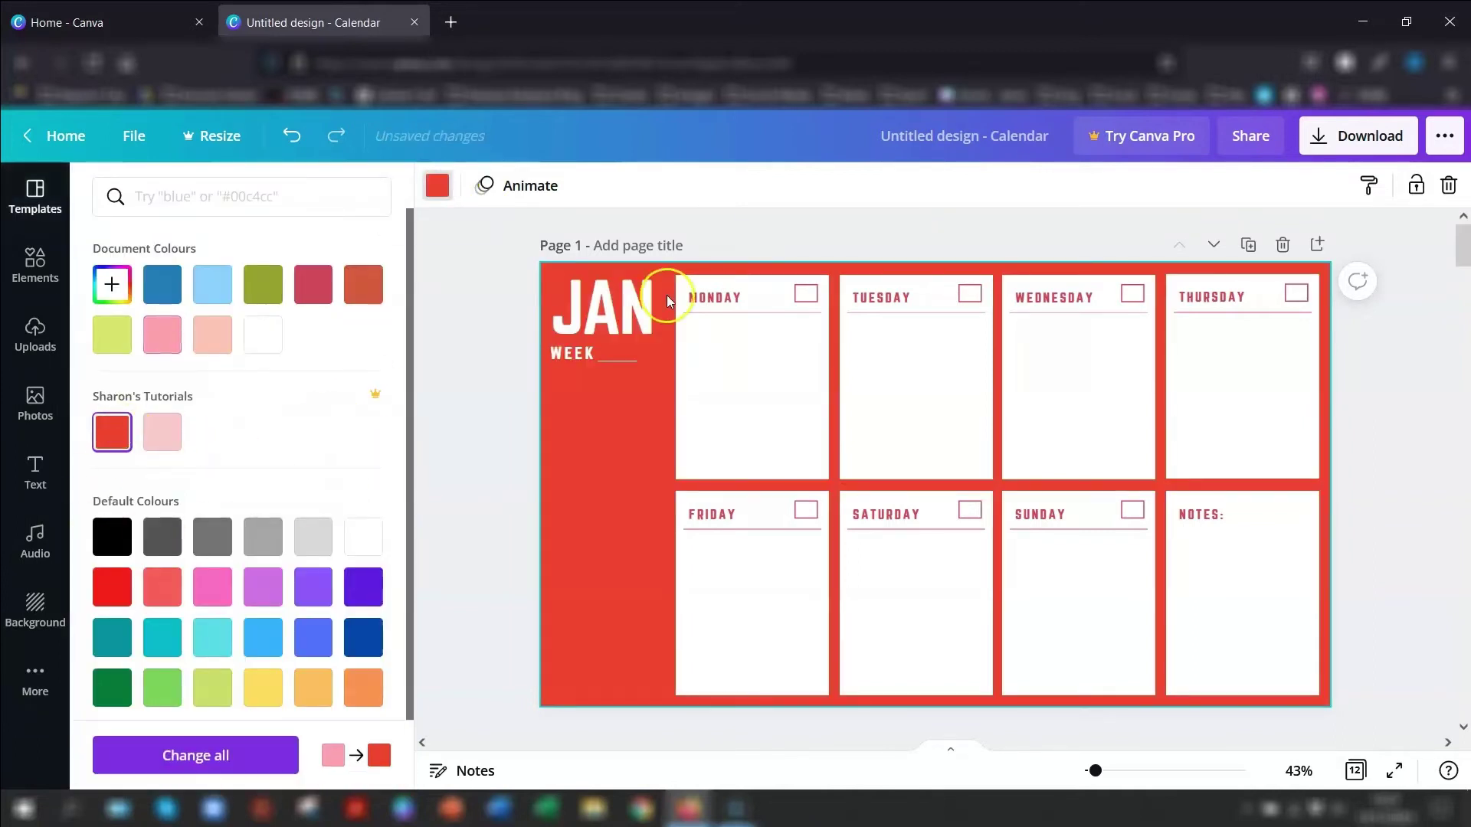
click(484, 366)
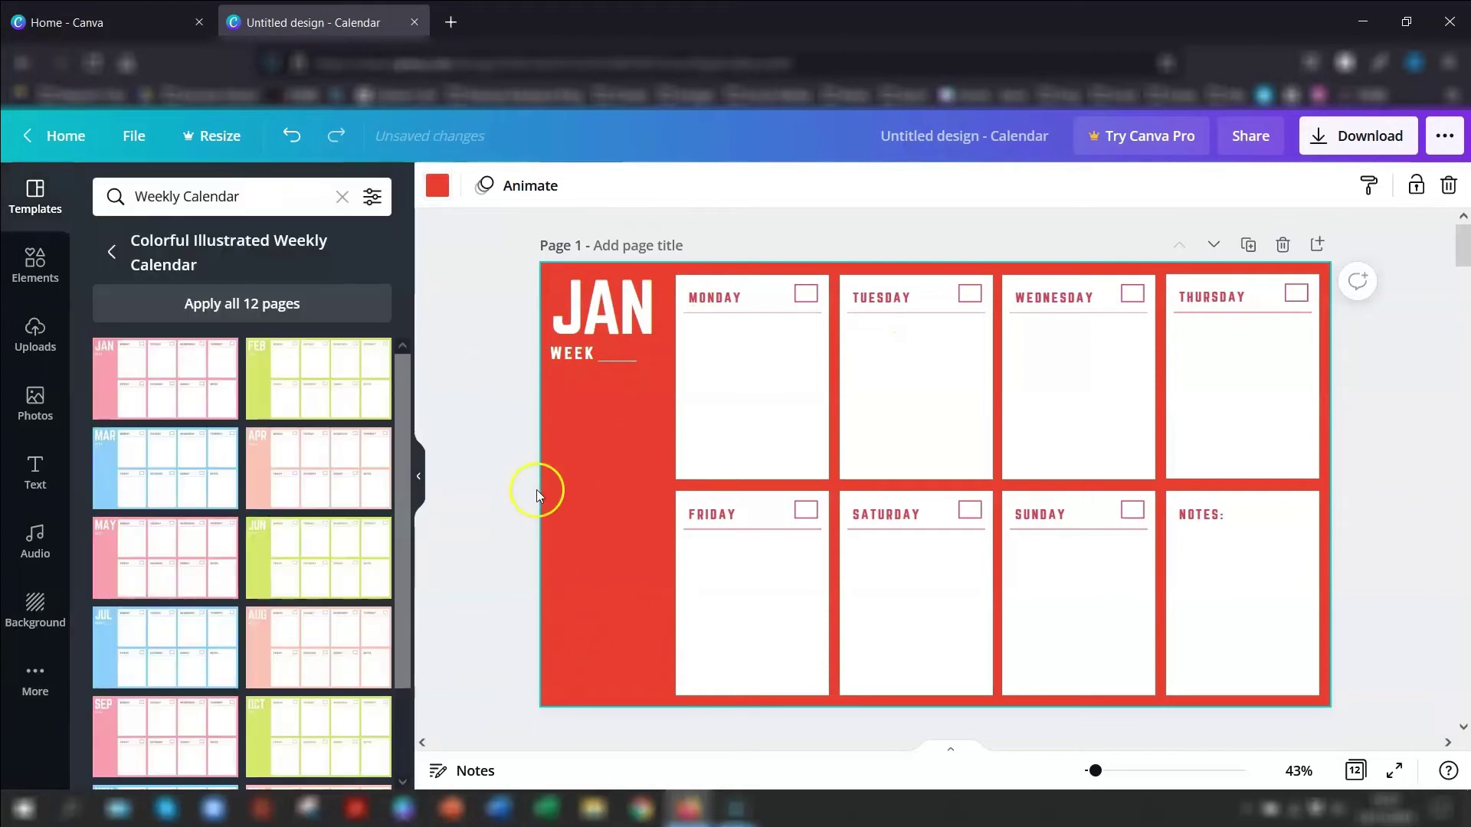
click(507, 440)
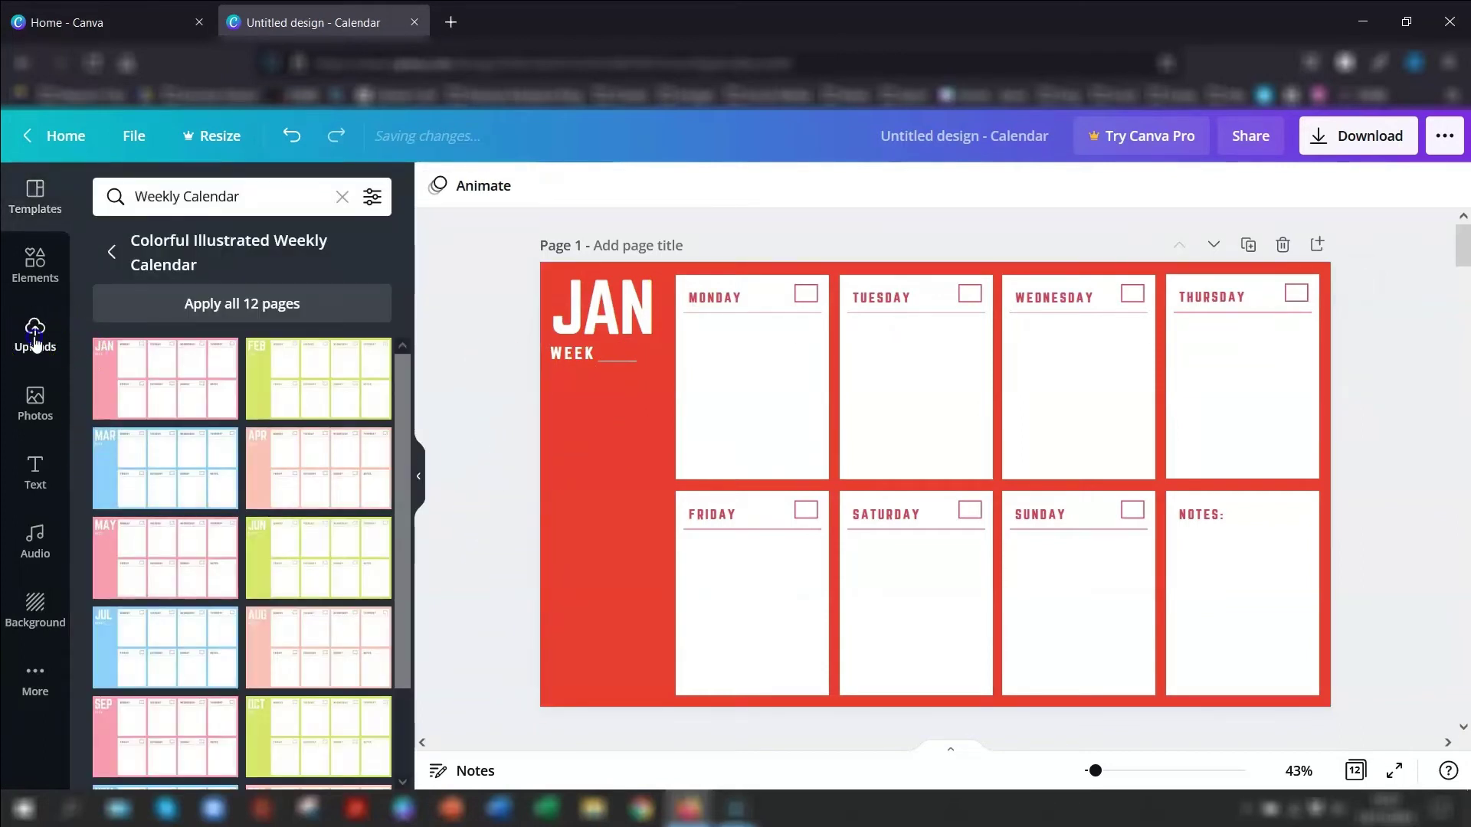
Step: Place a small blue ninja image from Uploads at the bottom of the left red column
click(35, 337)
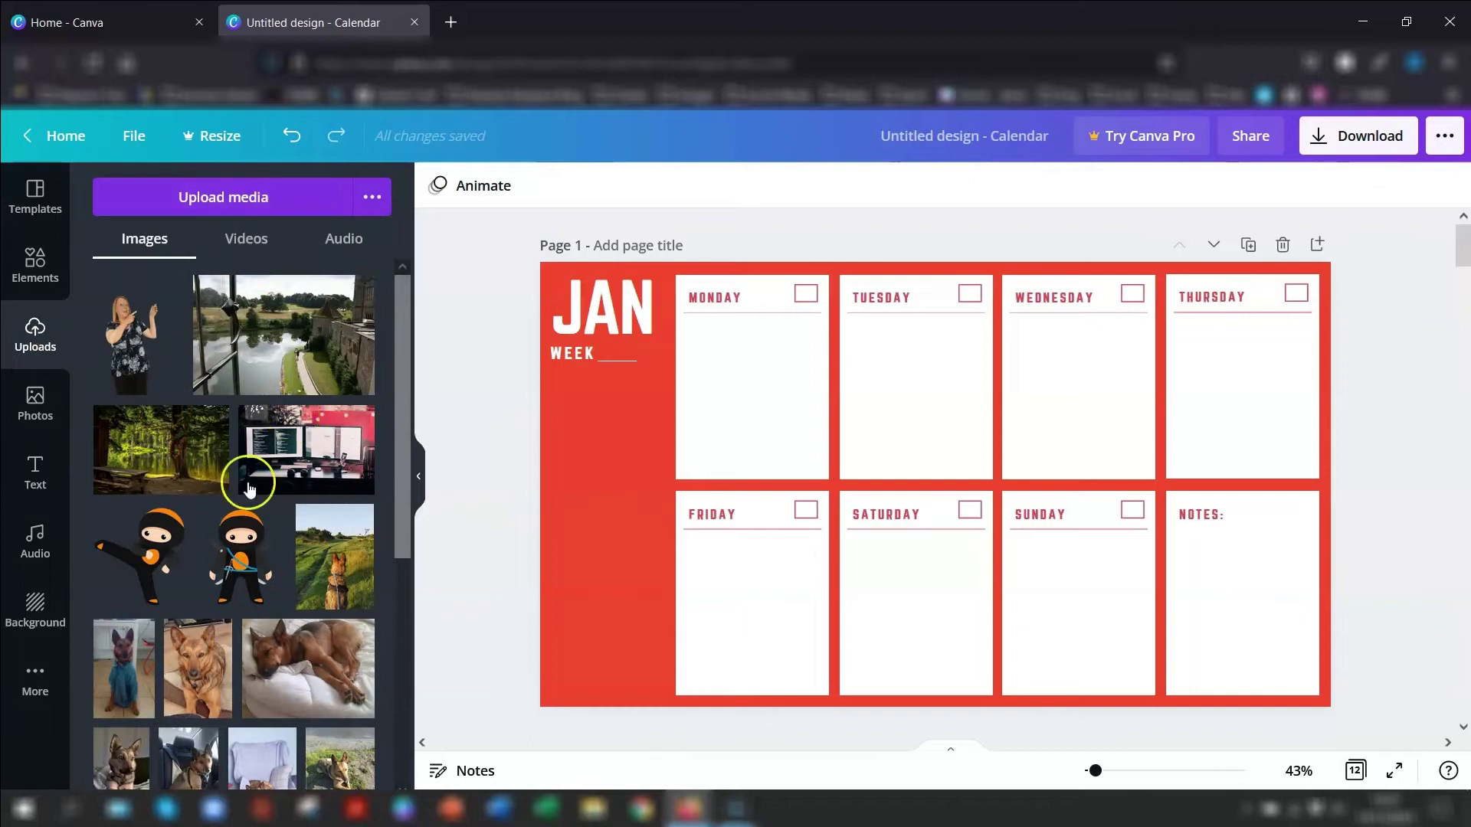
scroll(309, 364, down, 5)
drag(139, 727, 622, 546)
drag(722, 435, 609, 563)
drag(568, 615, 597, 647)
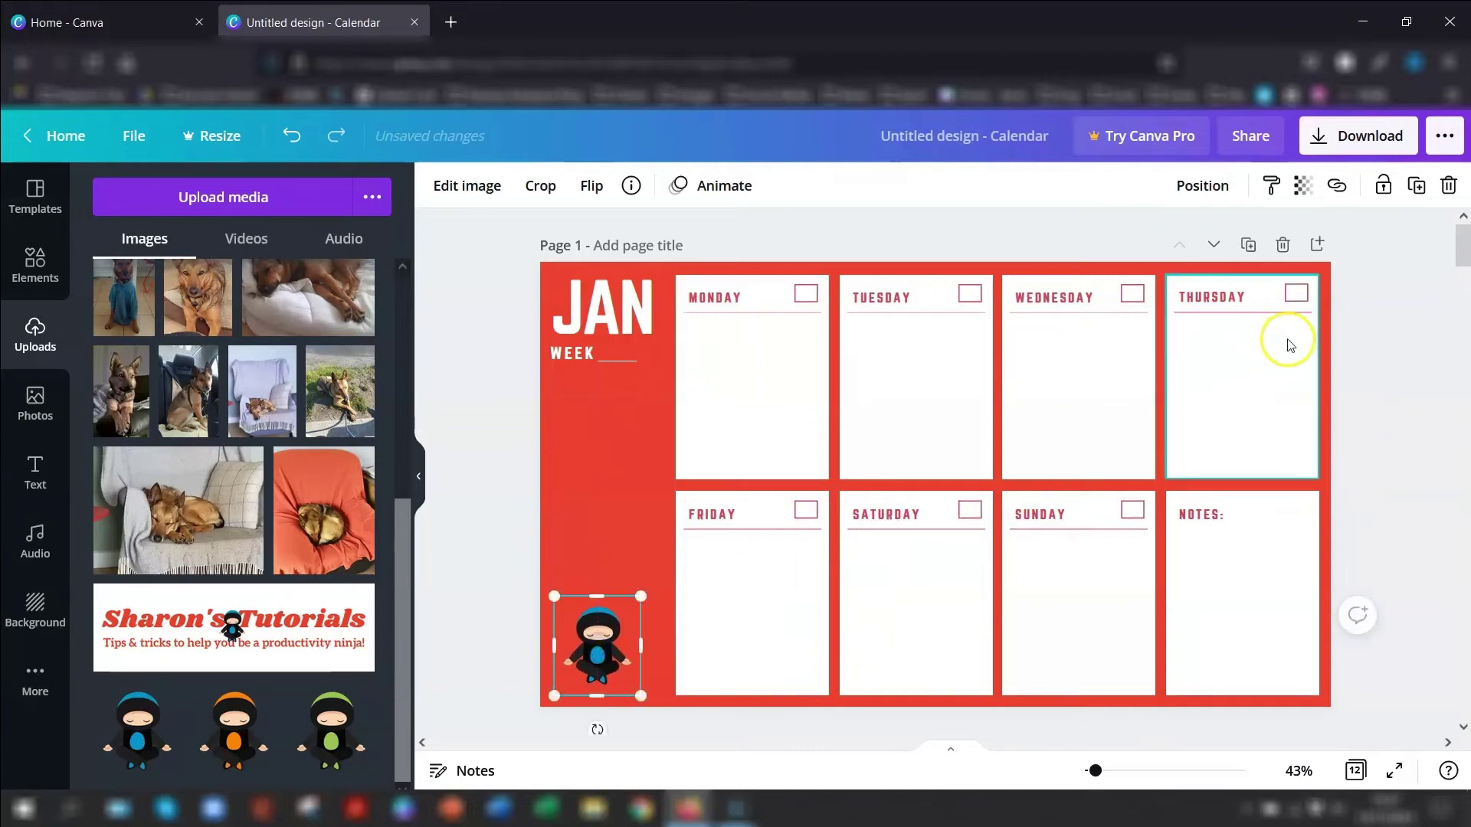
click(979, 582)
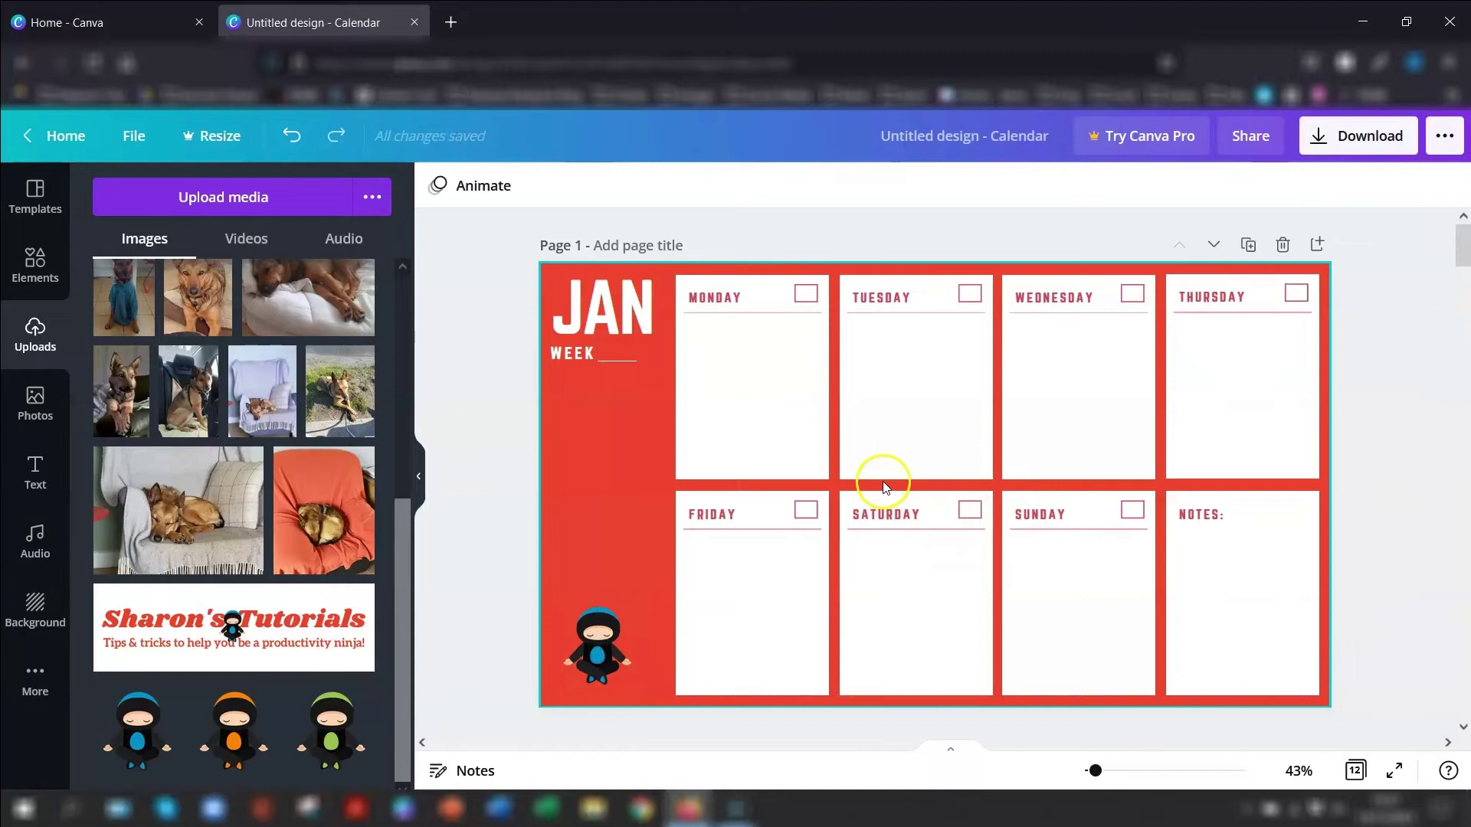
drag(884, 484, 1151, 683)
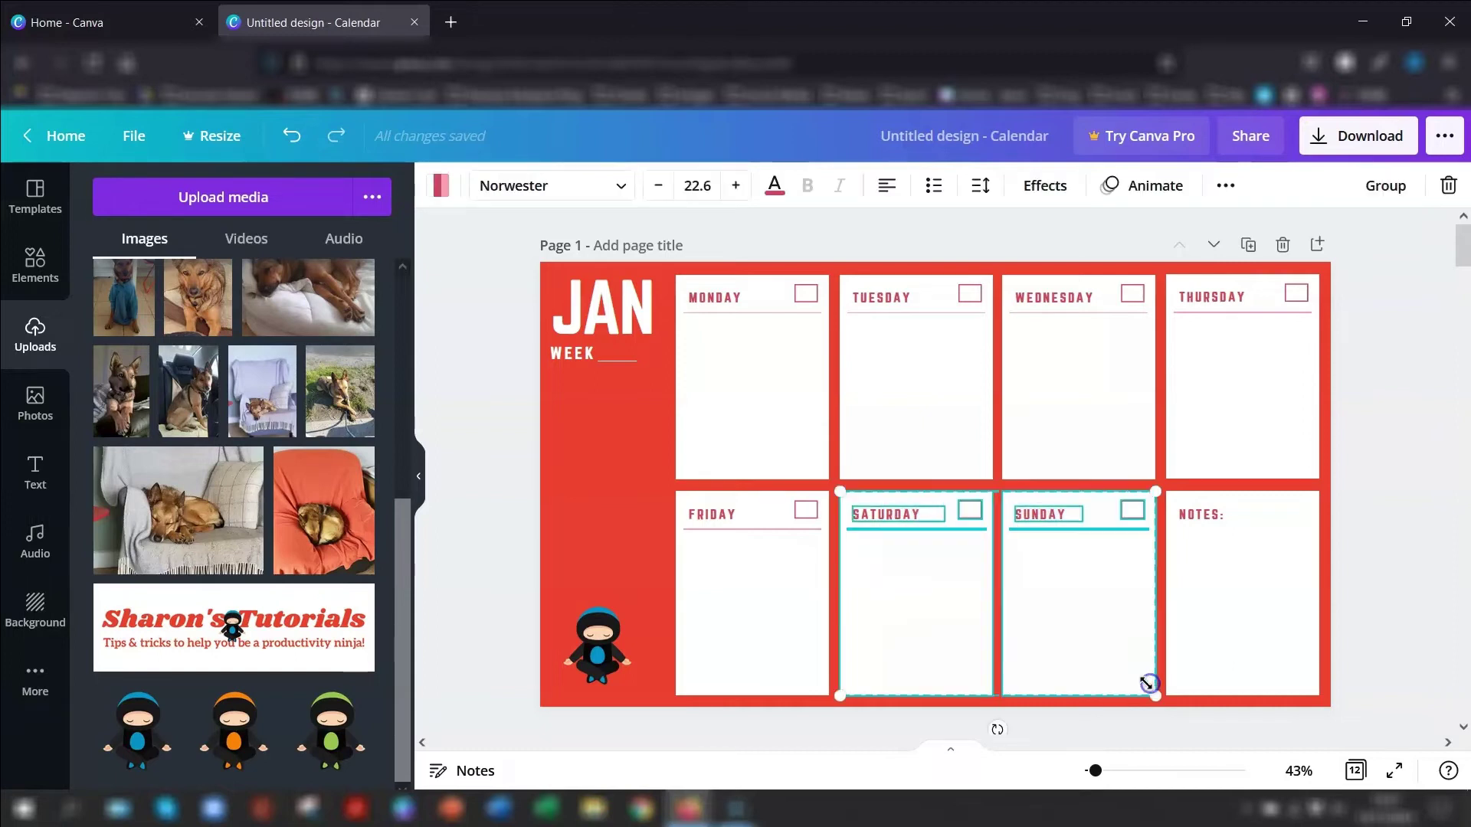
Step: Delete the Saturday and Sunday boxes and stretch the Notes box leftward into their space
key(Delete)
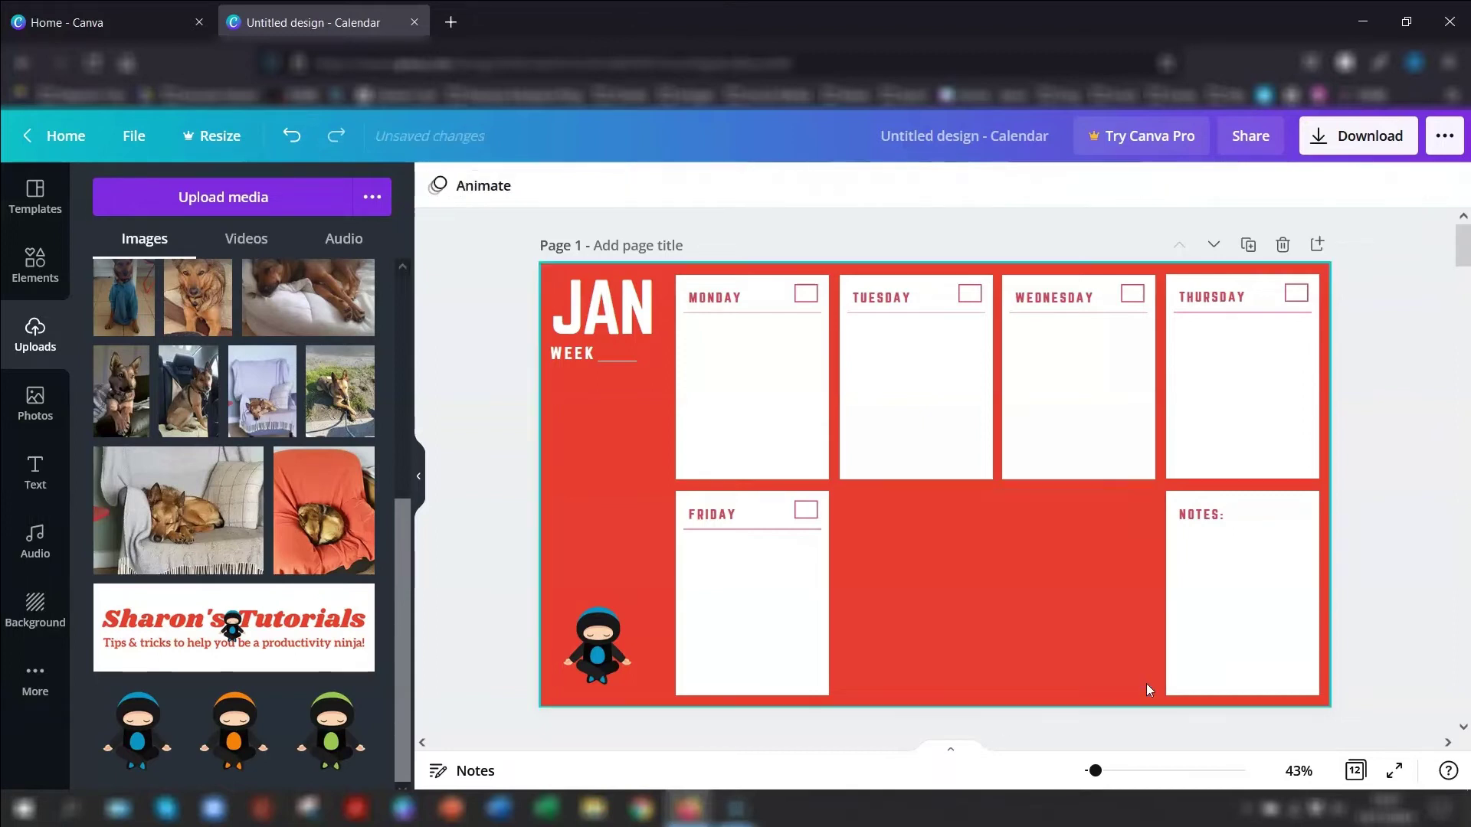
click(1249, 558)
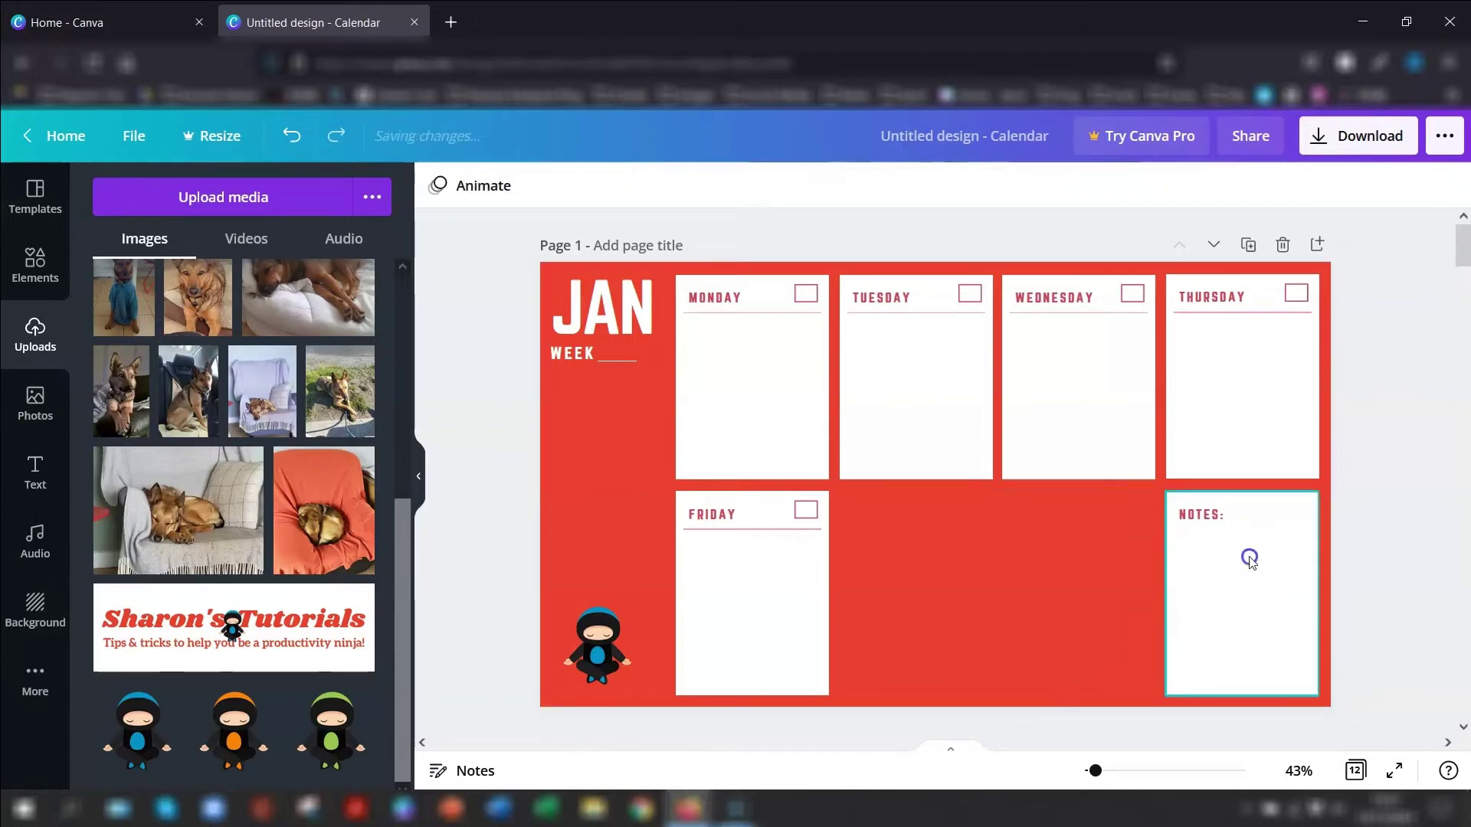
drag(1166, 592, 1005, 595)
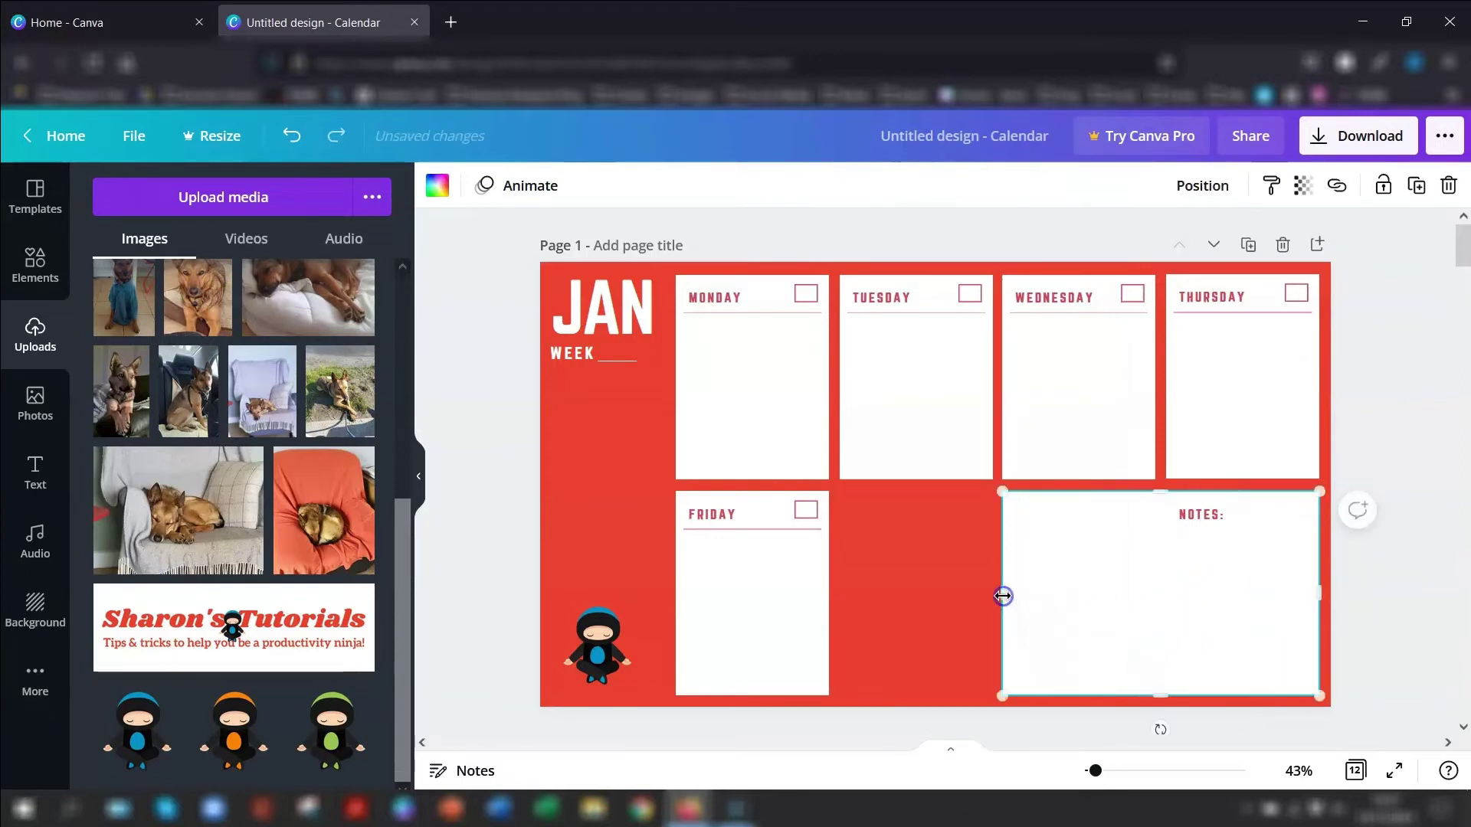
click(1199, 518)
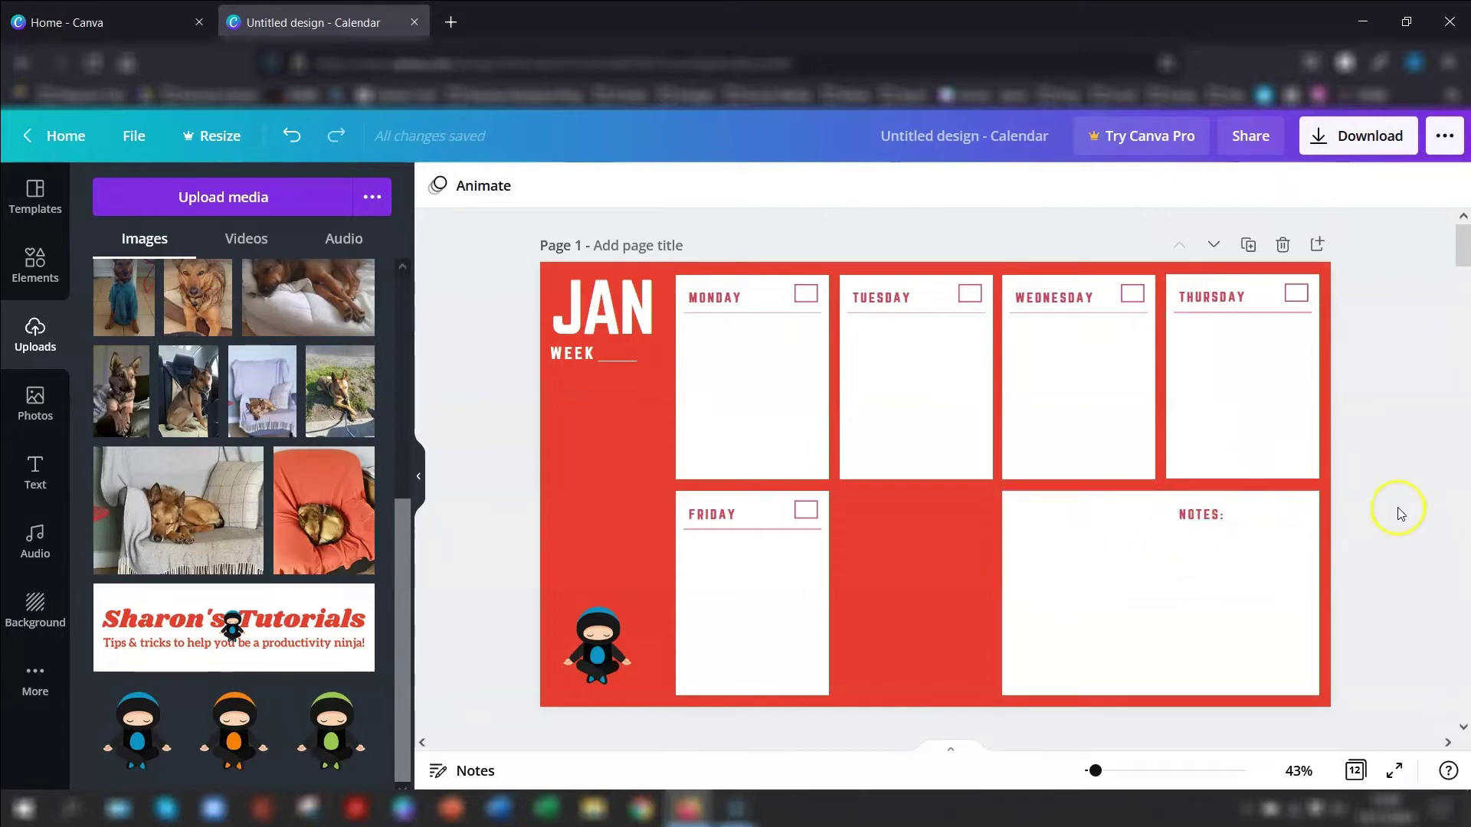
Step: Move the NOTES: heading to the left edge of its box
click(1195, 517)
drag(1195, 517, 1026, 517)
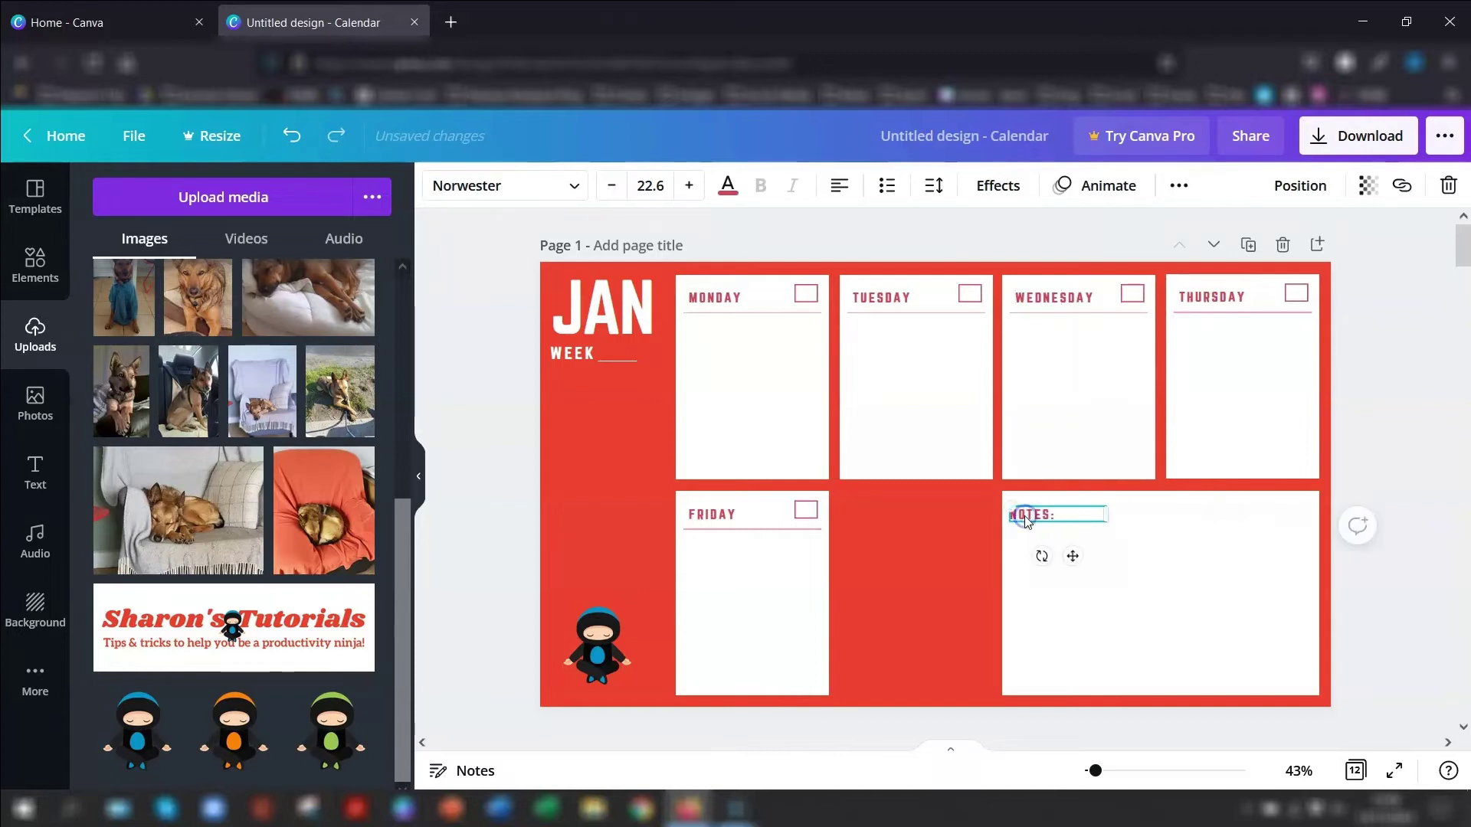
click(1400, 348)
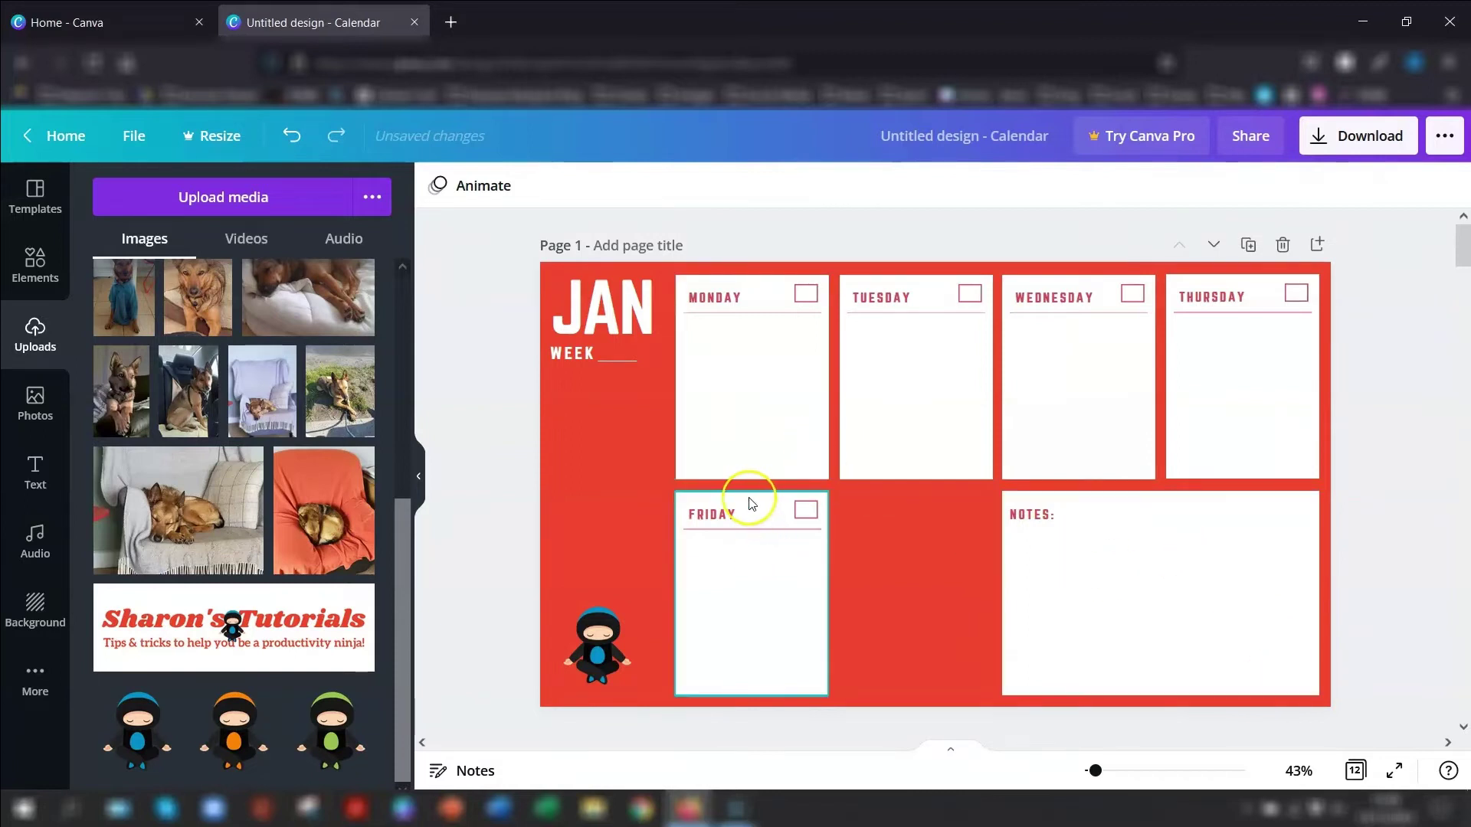
Step: Duplicate the Friday box and place the copy in the empty slot beside Friday
drag(663, 502, 820, 636)
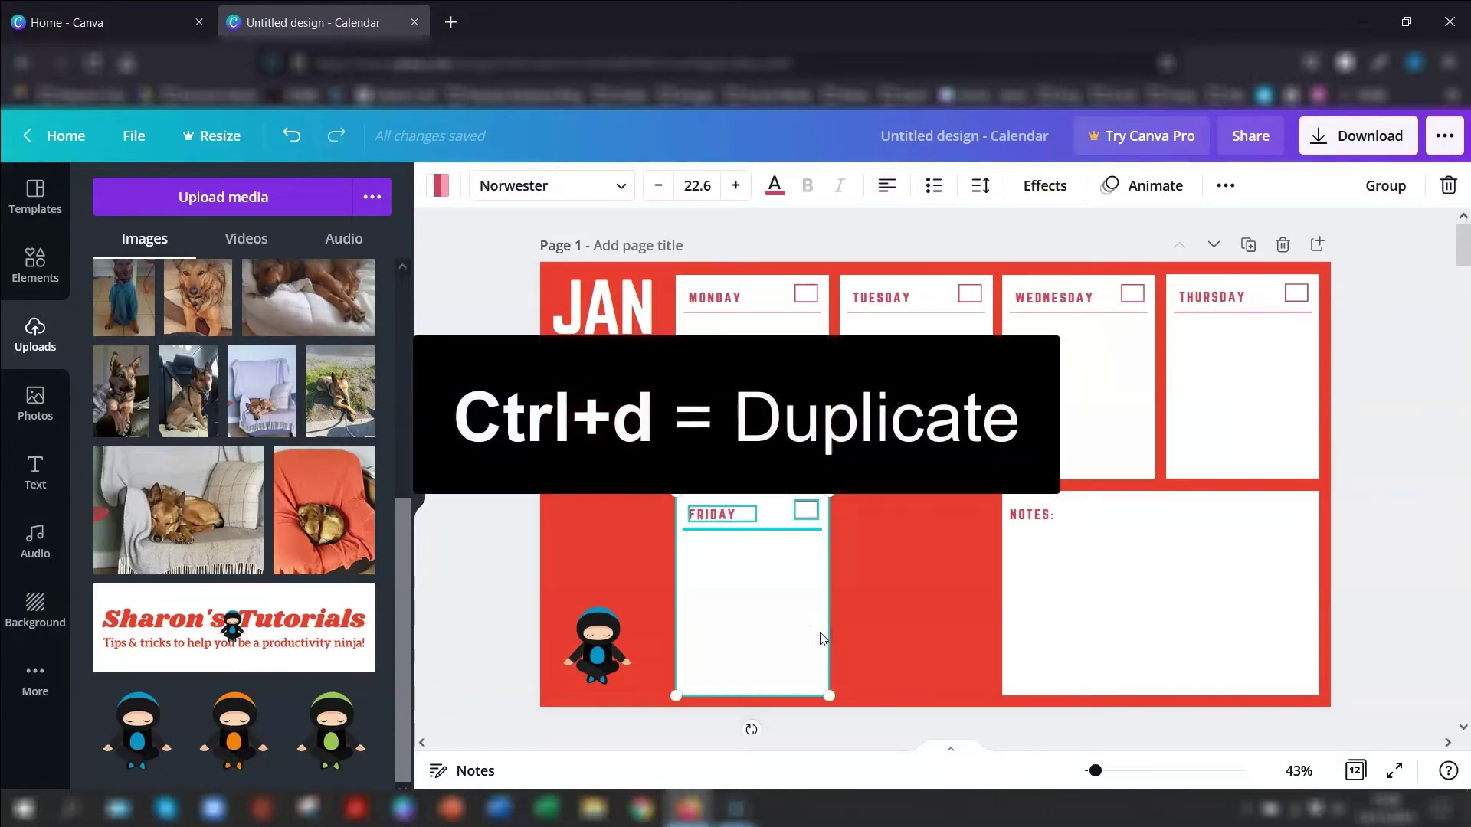
key(ctrl+d)
drag(765, 591, 915, 586)
click(594, 541)
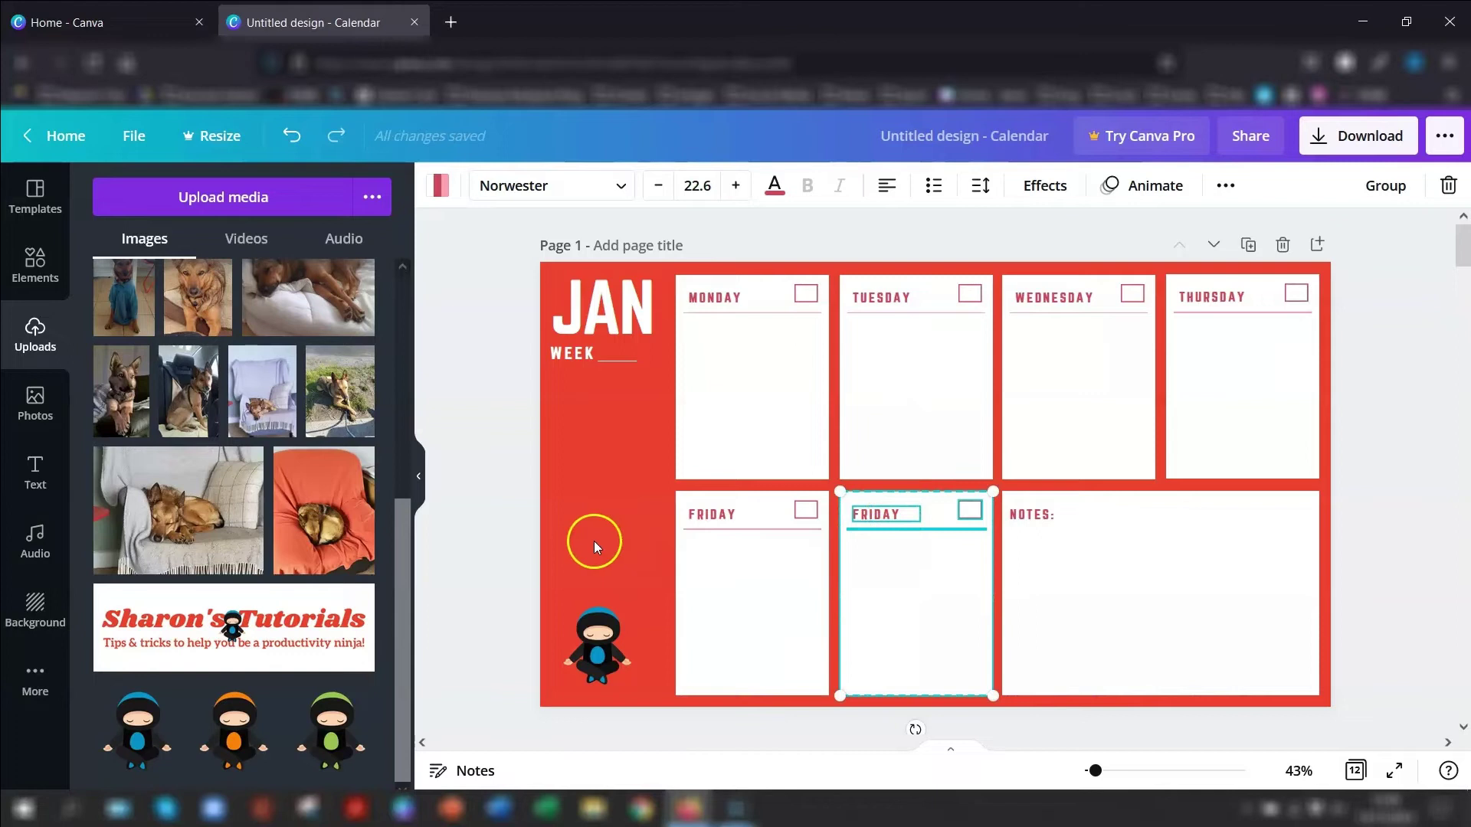
Step: Change the copied box's heading from FRIDAY to TOP TIP
click(892, 517)
click(881, 515)
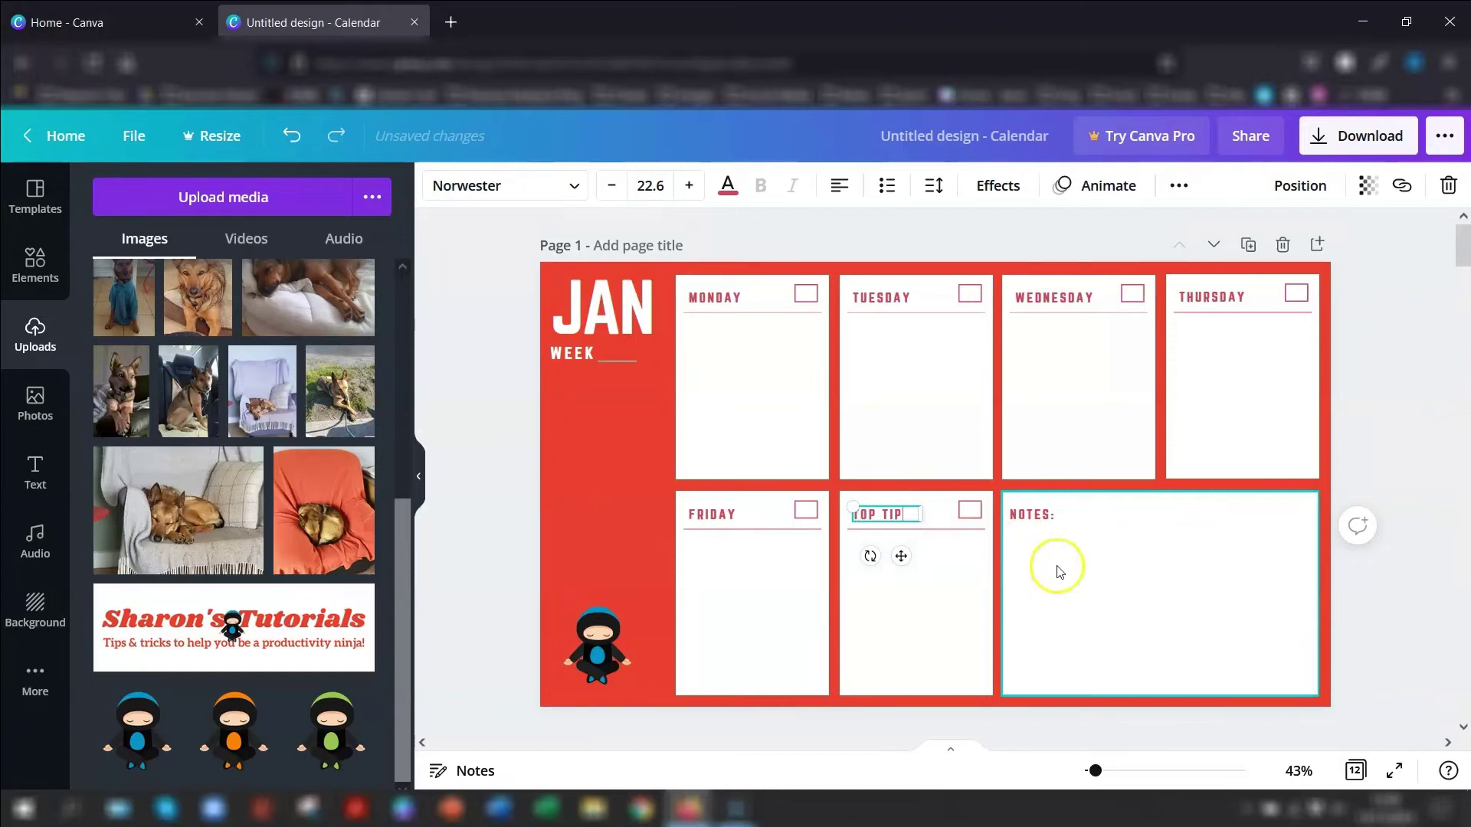
click(1057, 498)
click(969, 519)
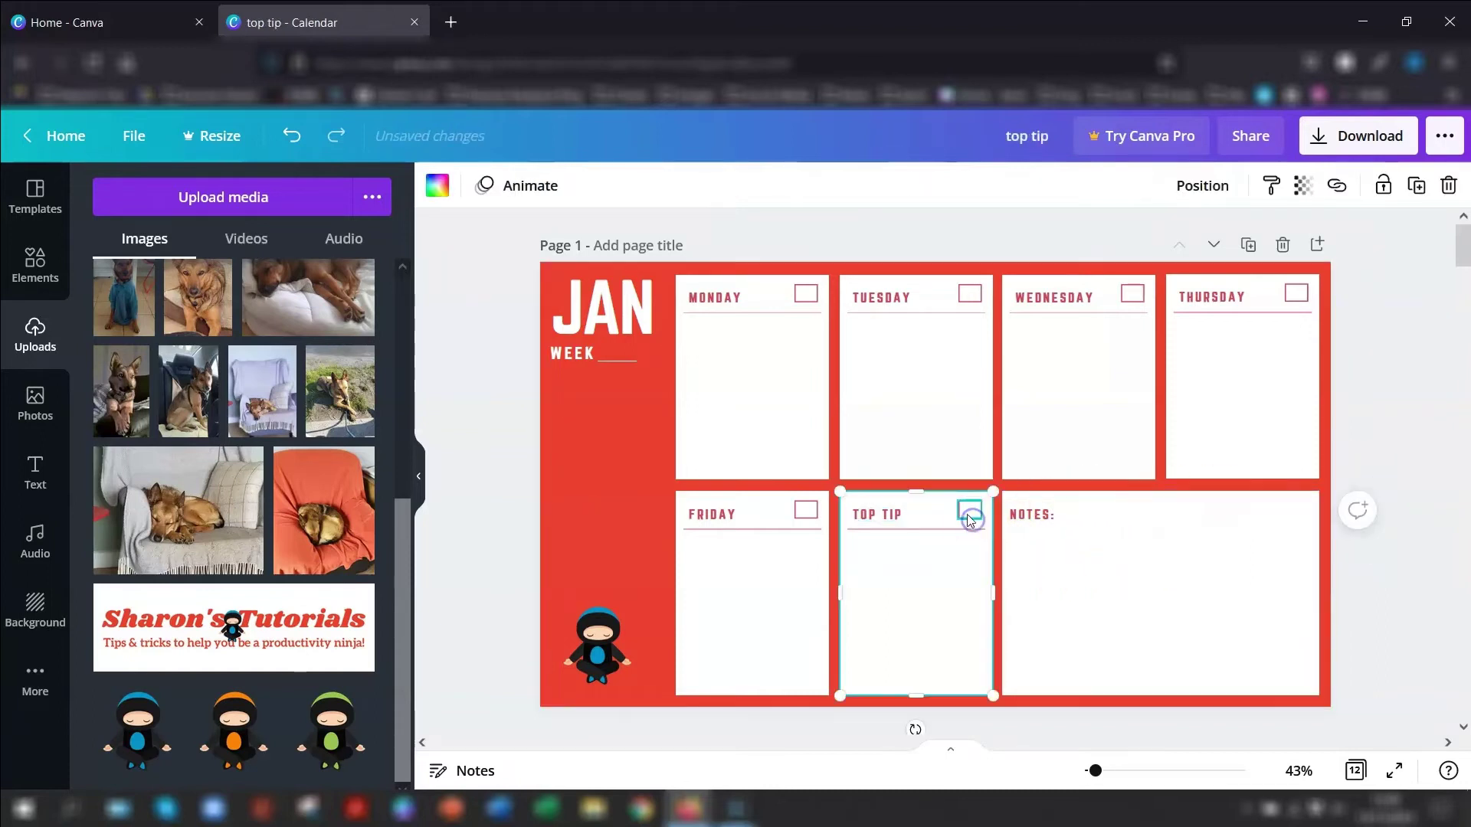
click(1045, 578)
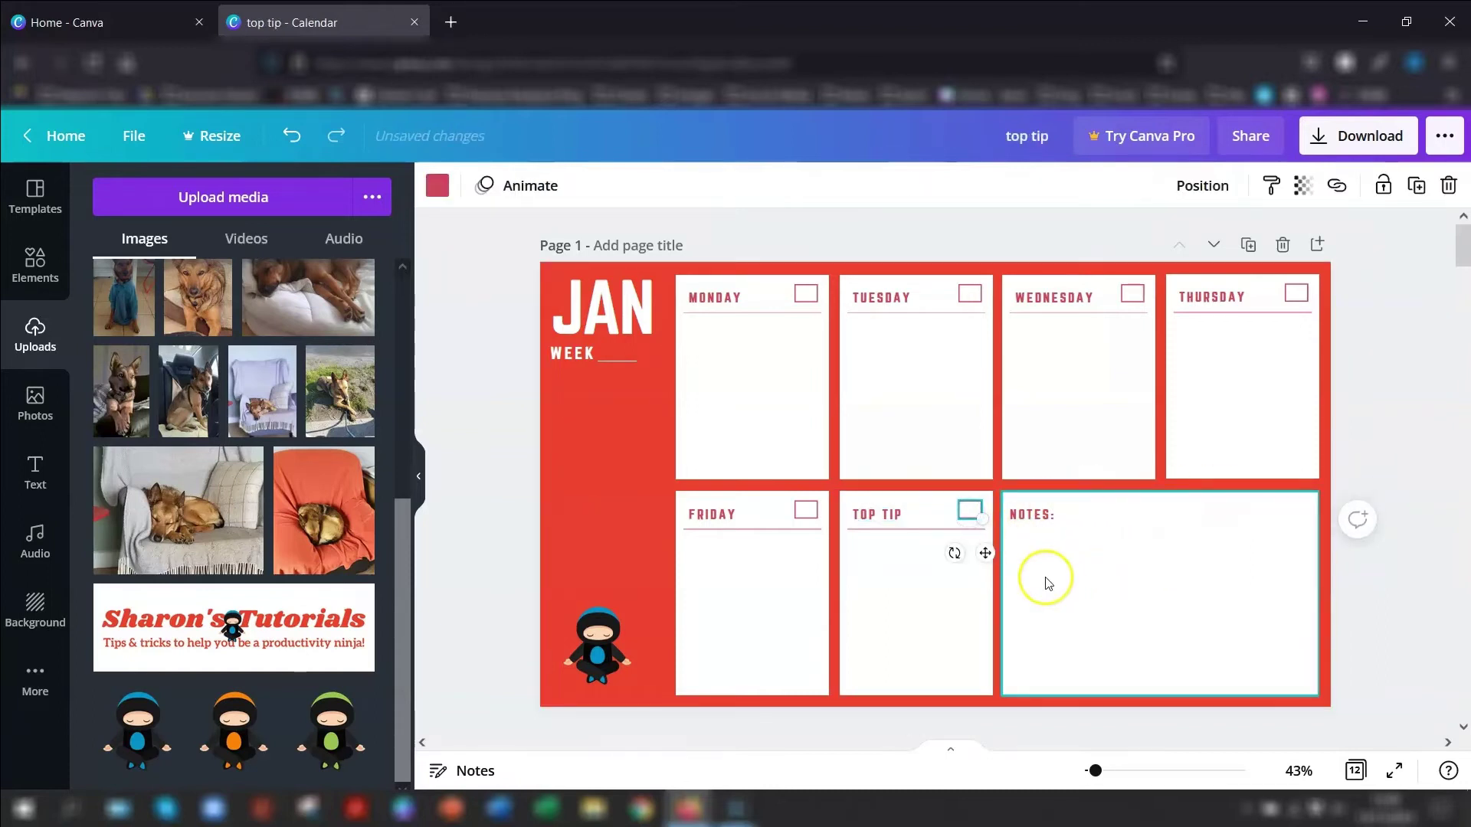
click(873, 581)
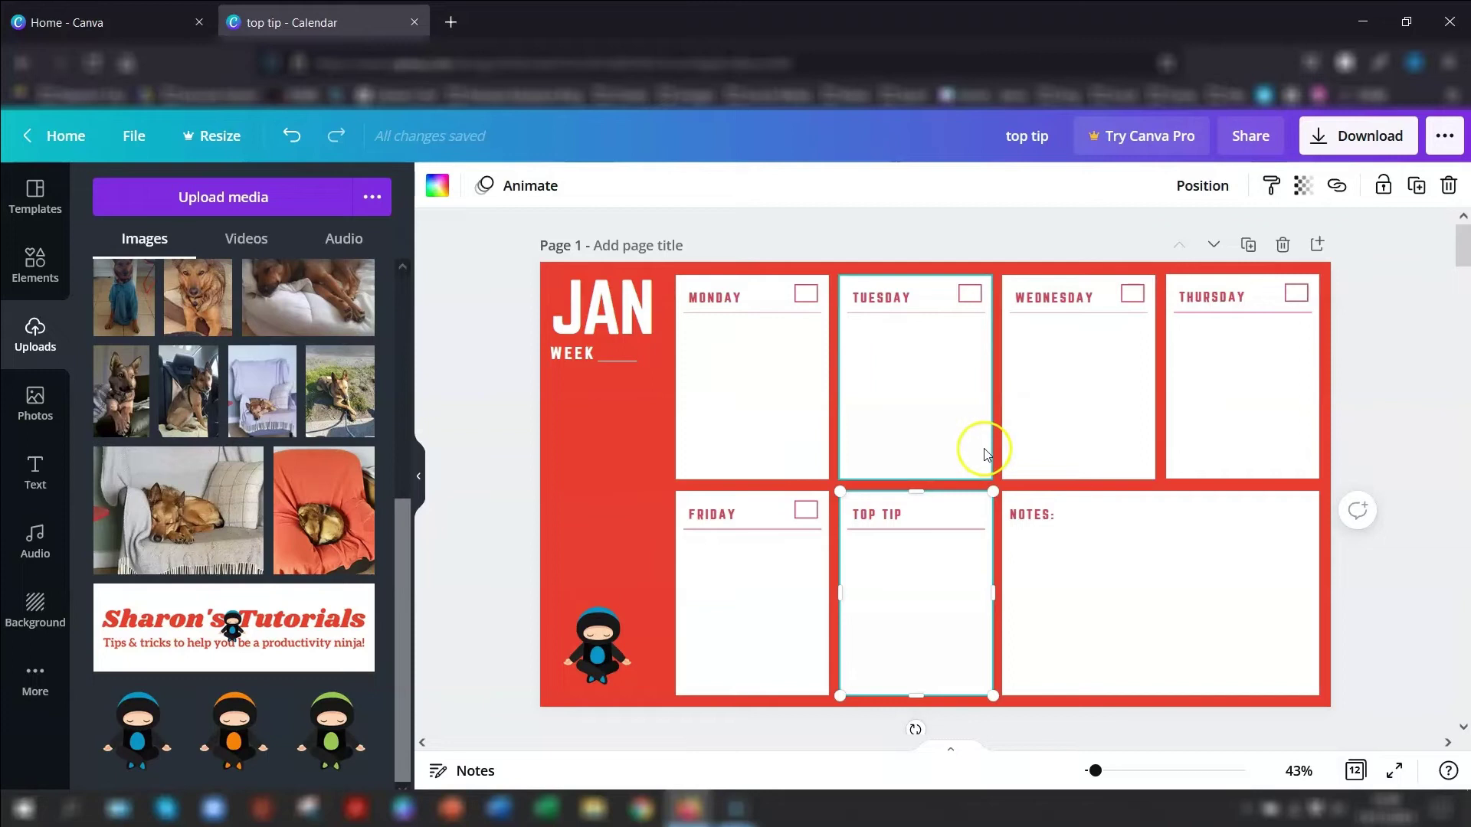
click(1383, 342)
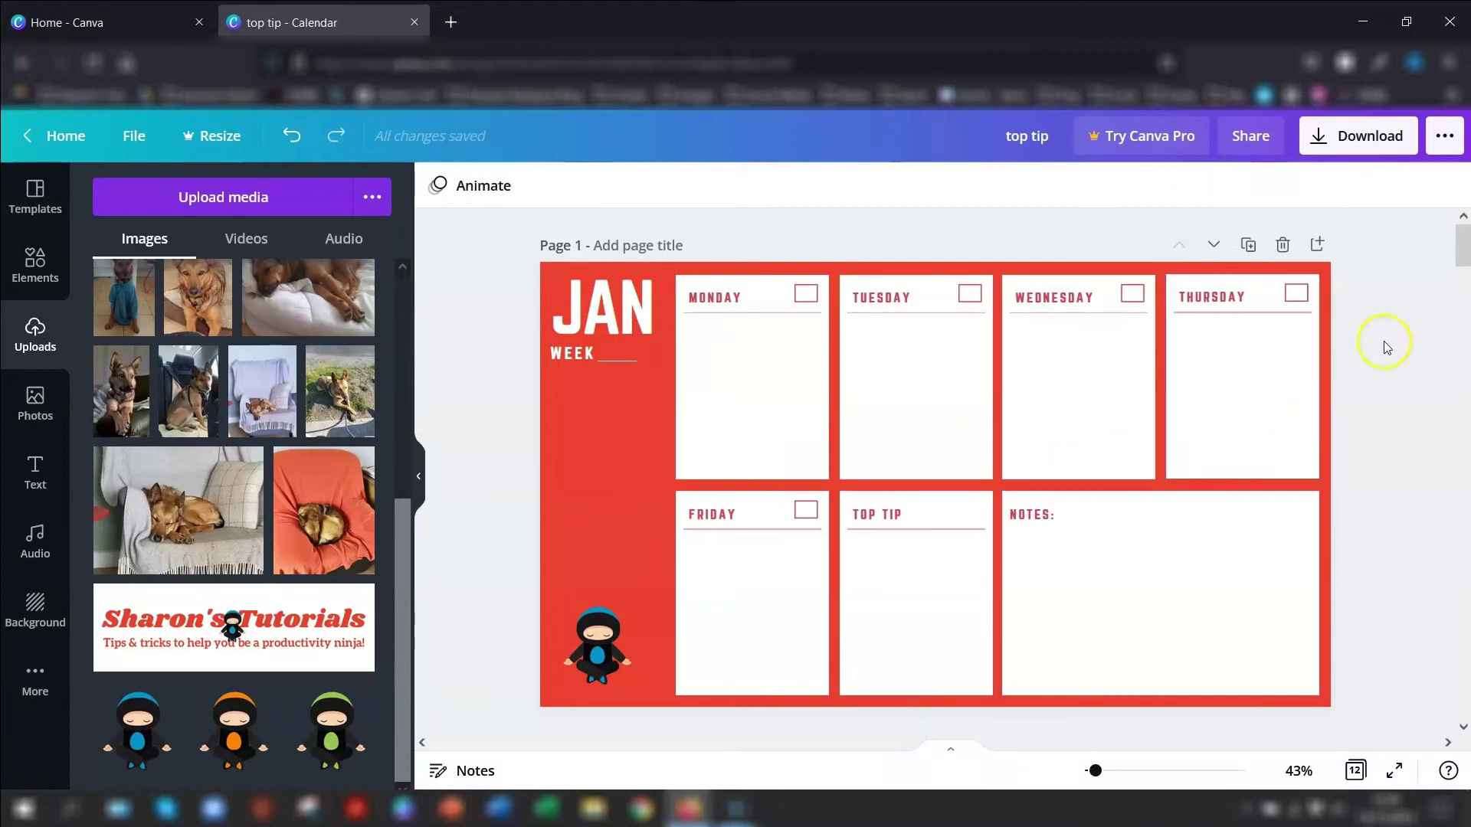
scroll(1390, 366, down, 1)
scroll(1390, 366, up, 1)
scroll(1391, 380, down, 2)
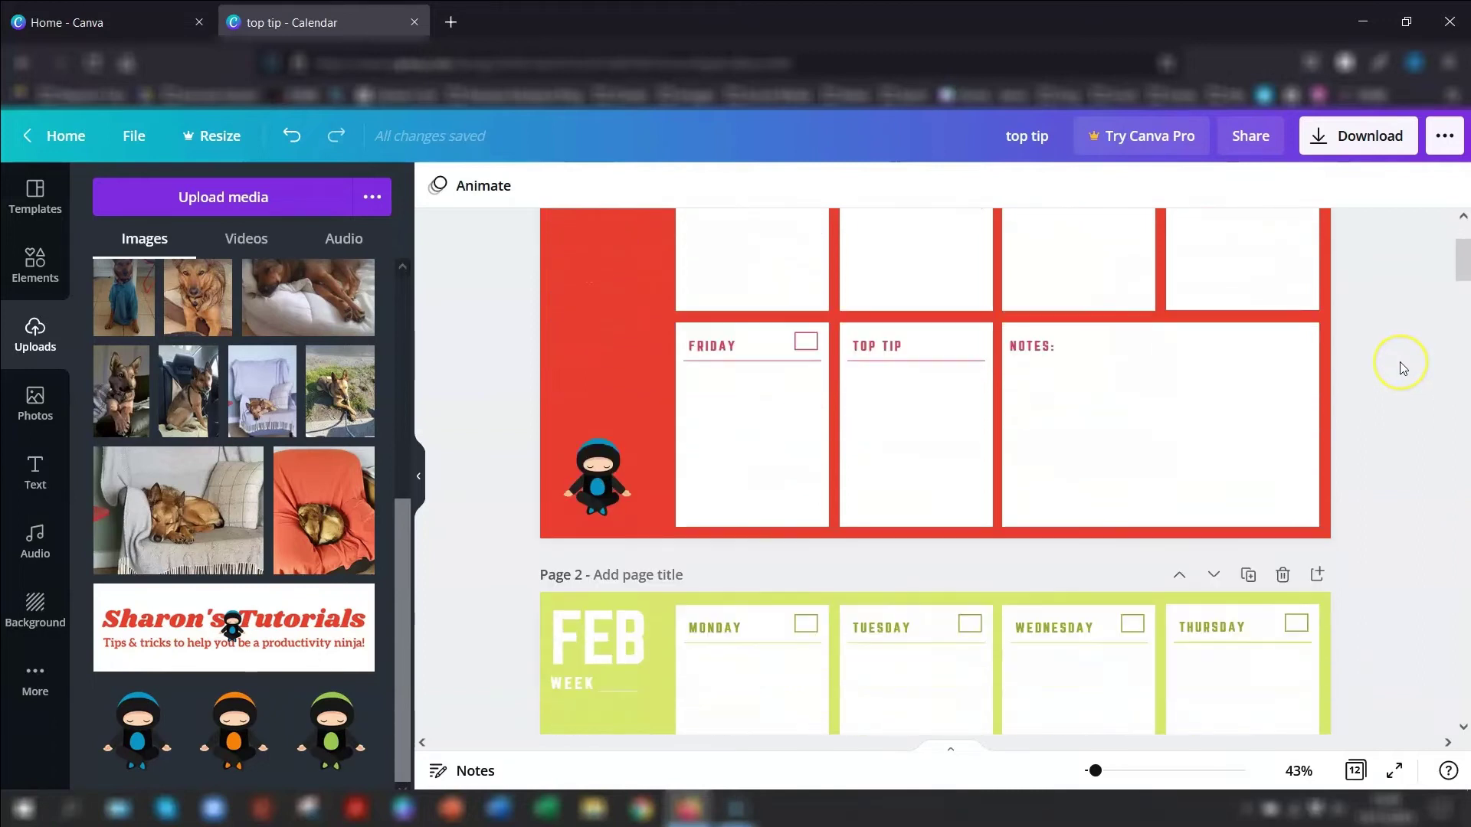
scroll(1403, 368, up, 2)
Step: Show all Birthday Calendar templates and preview one birthday calendar's pages
click(254, 331)
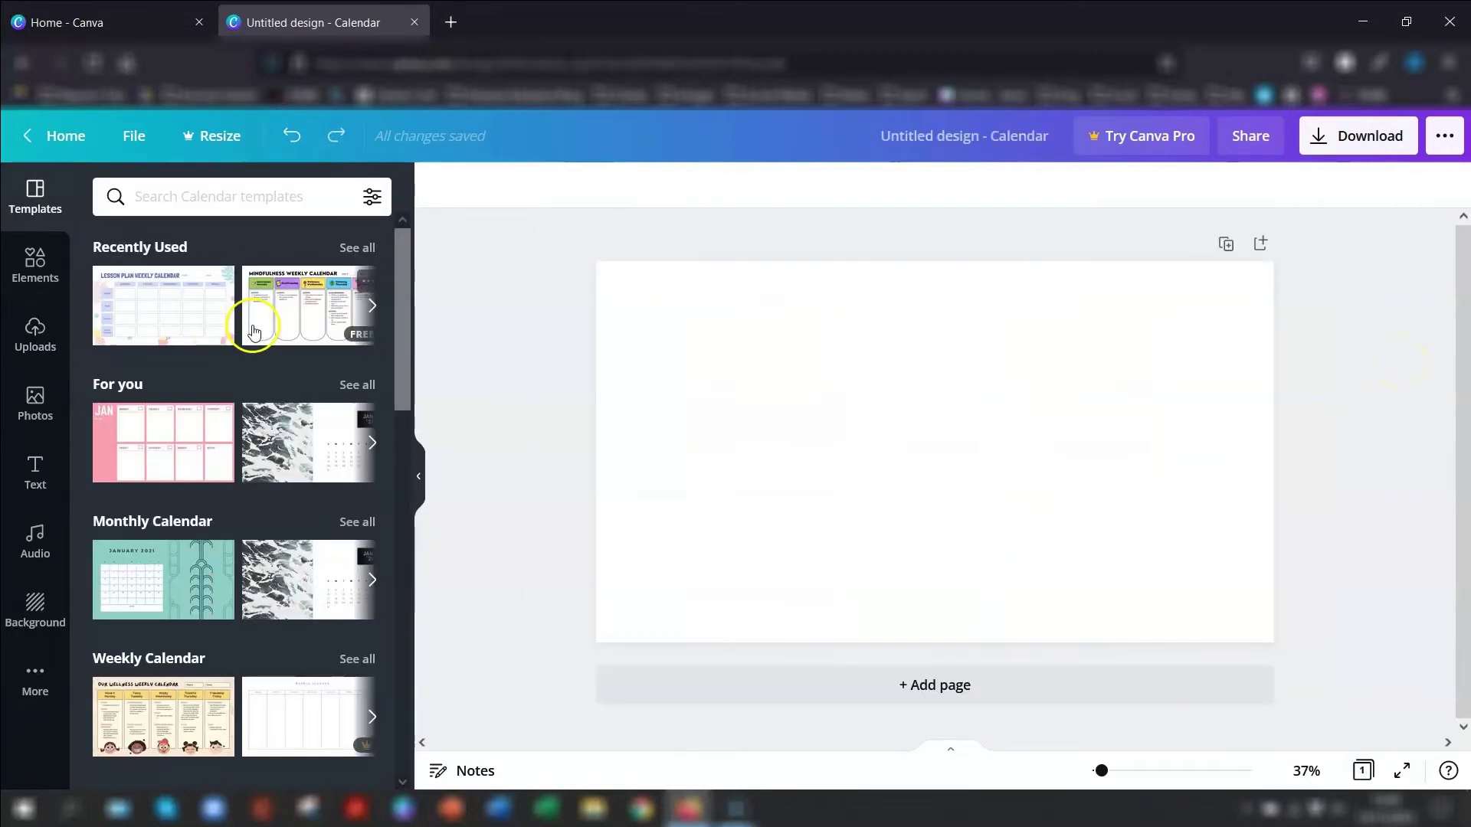
scroll(361, 416, down, 8)
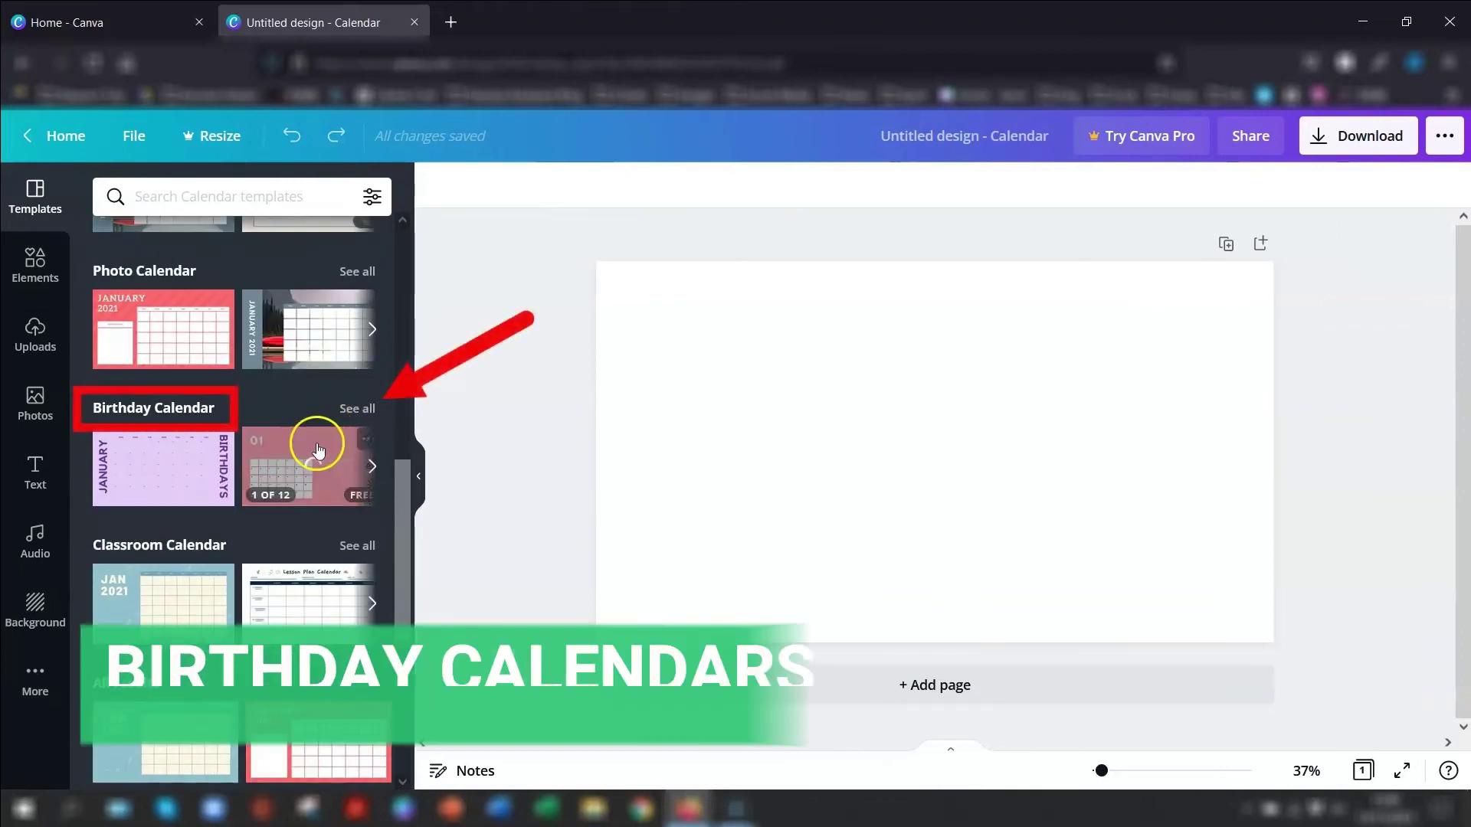
click(355, 408)
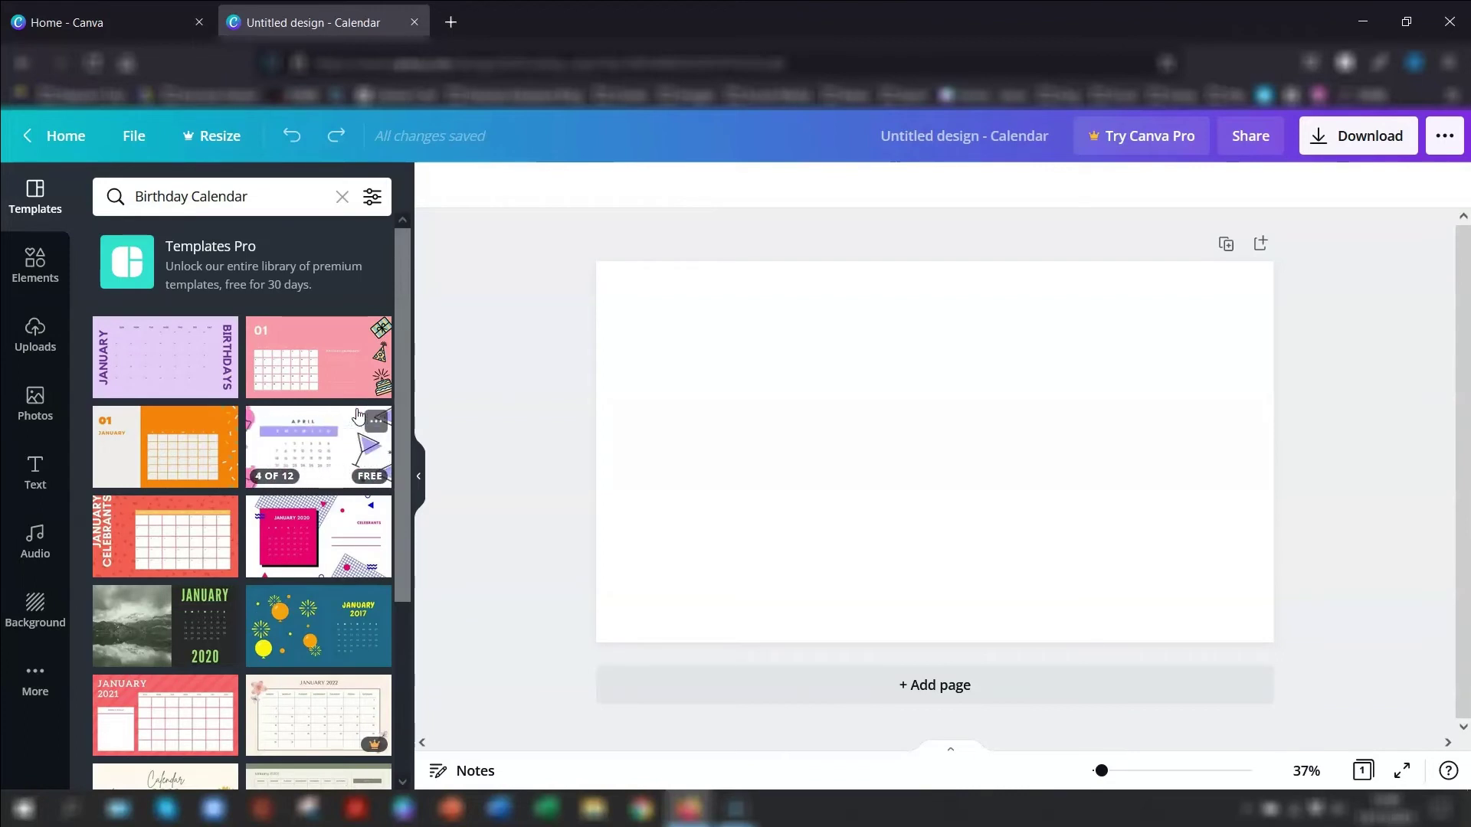
click(353, 427)
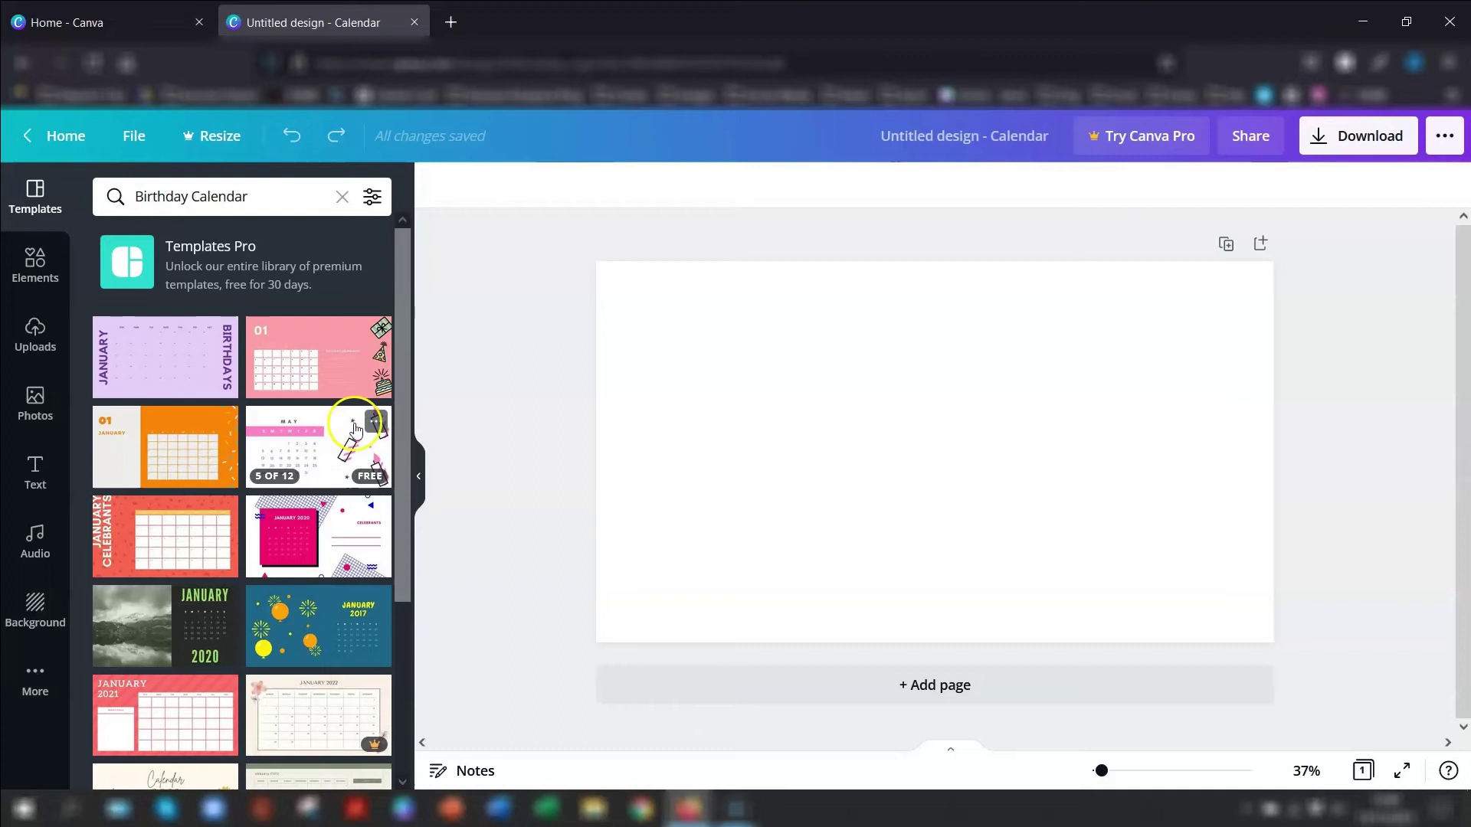
scroll(262, 385, down, 5)
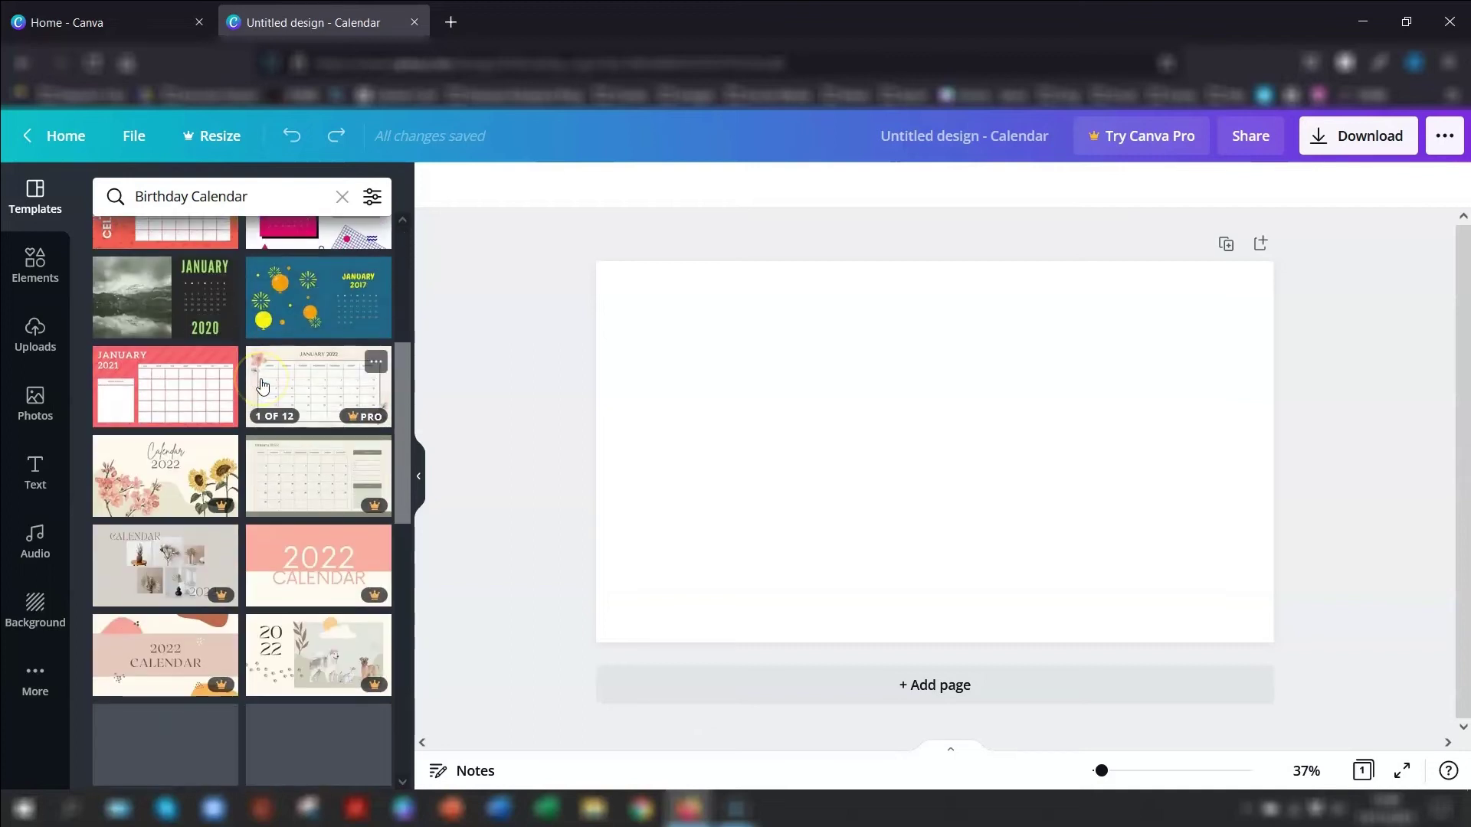
scroll(337, 367, down, 3)
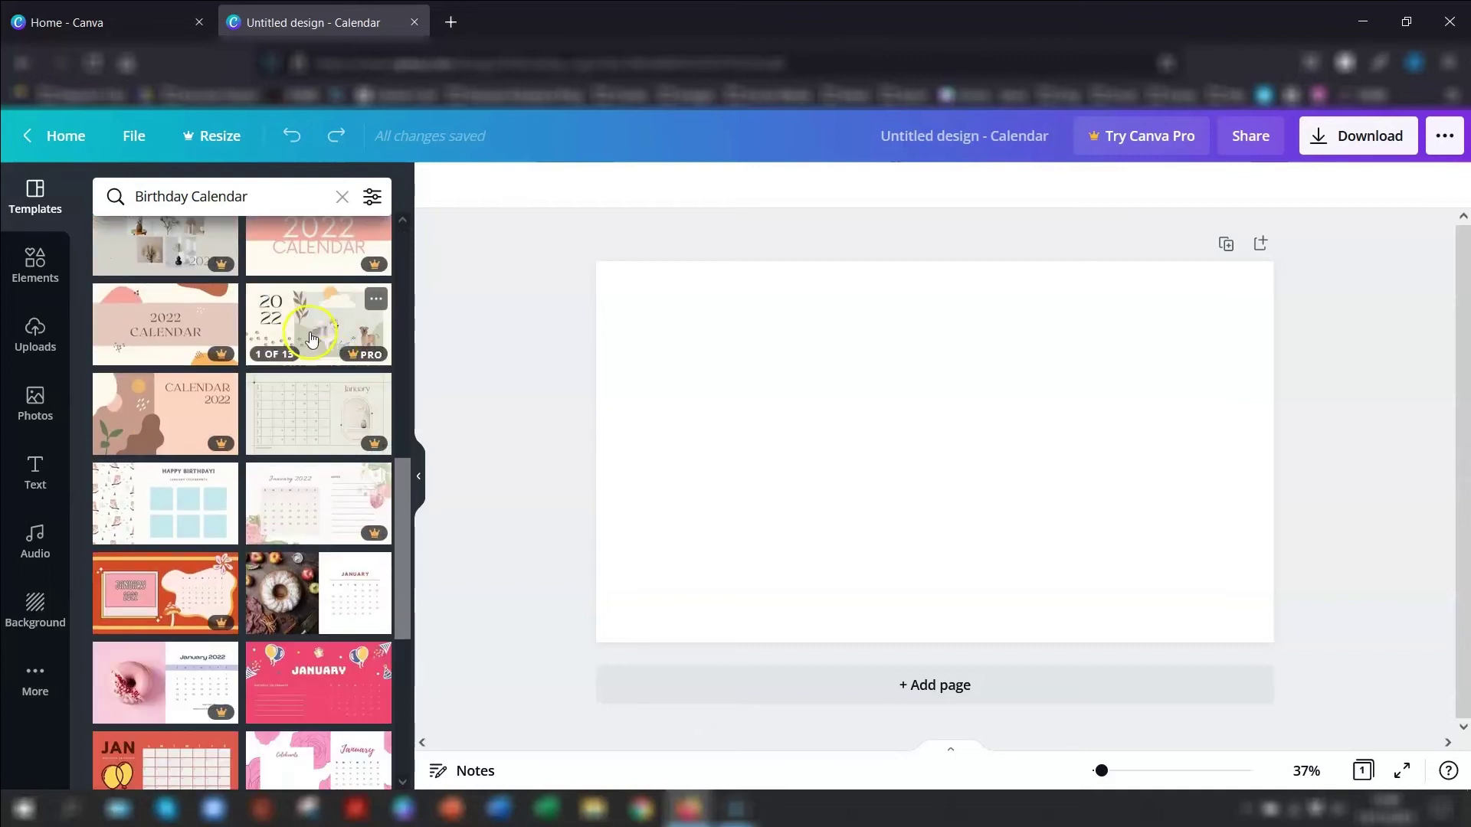
Step: Apply all 12 pages of the Pastel Illustrated Flowers and Animals Birthday Calendar
click(136, 501)
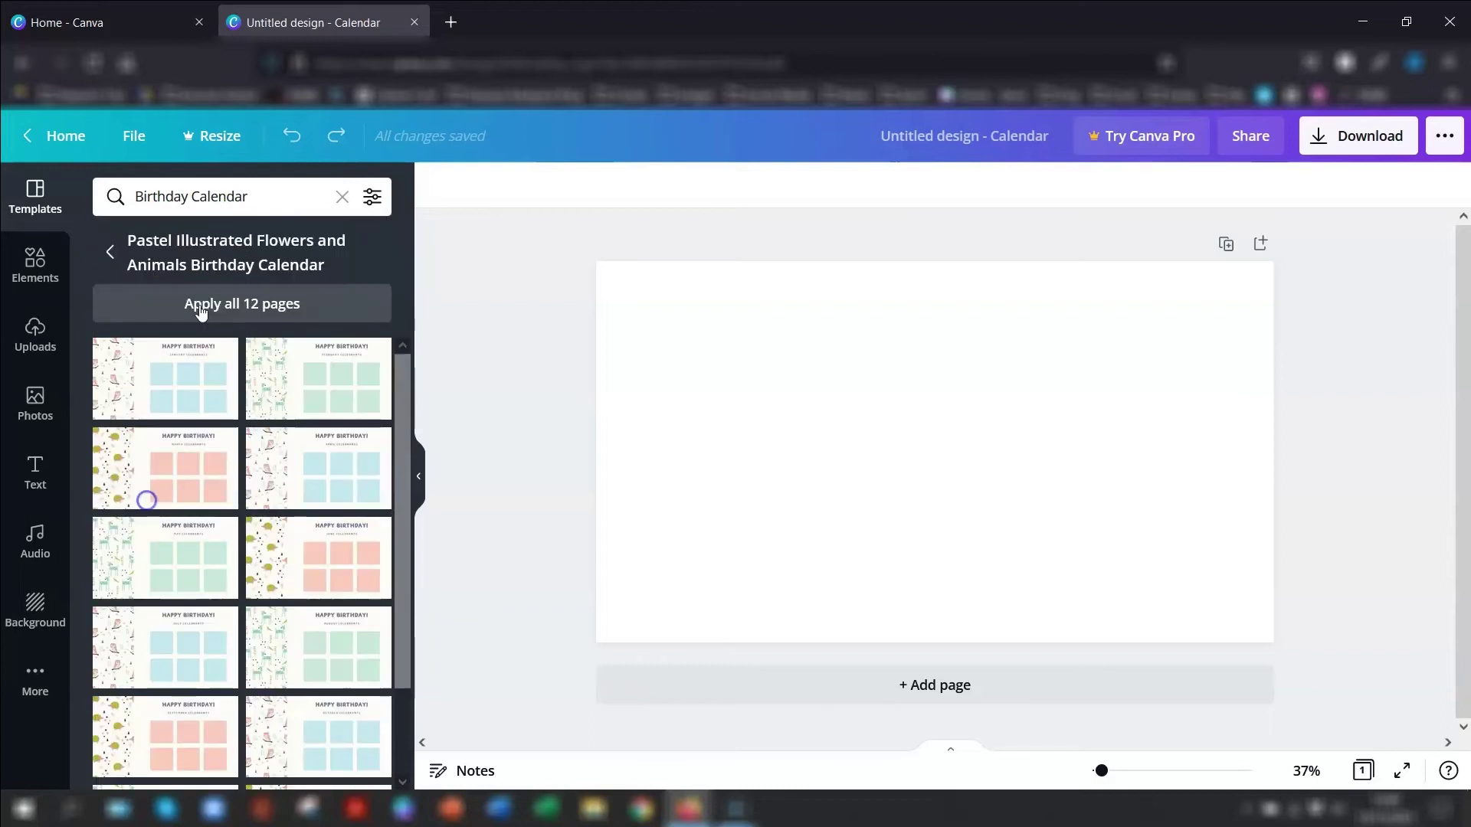
click(203, 307)
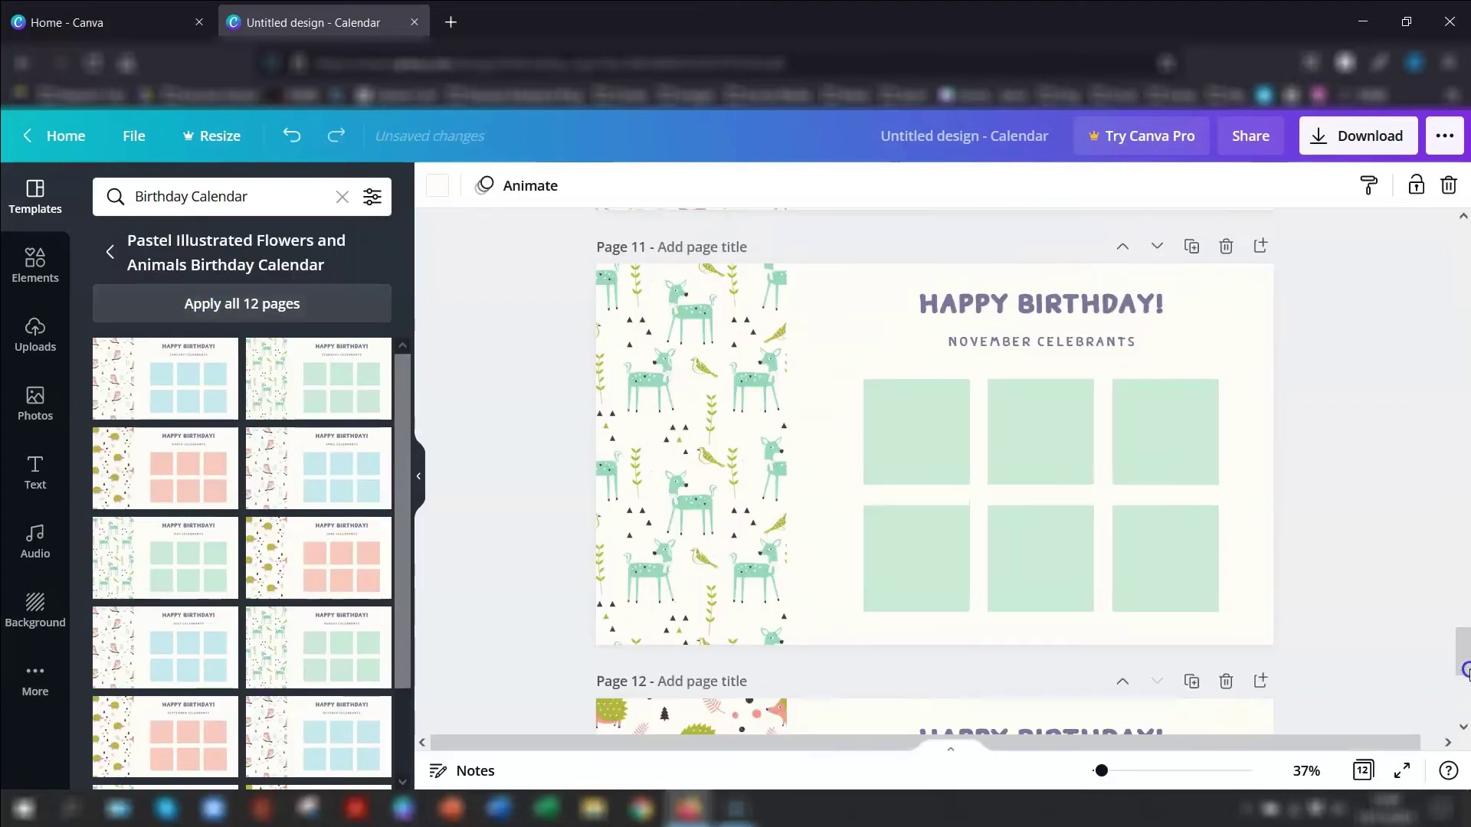
drag(1463, 634, 1458, 204)
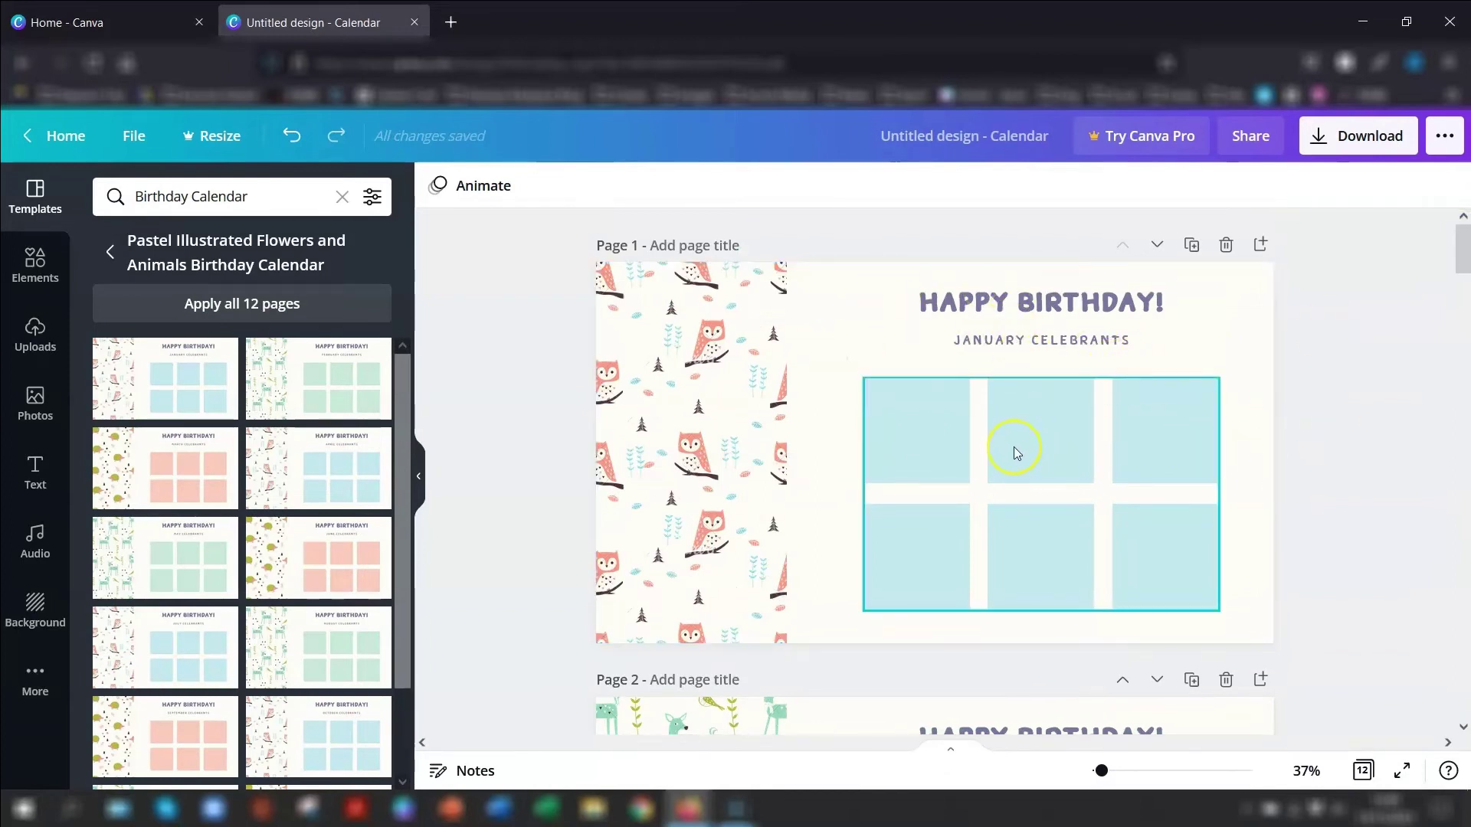
Step: Review the birthday calendar pages, then return to the Birthday Calendar search results
click(920, 435)
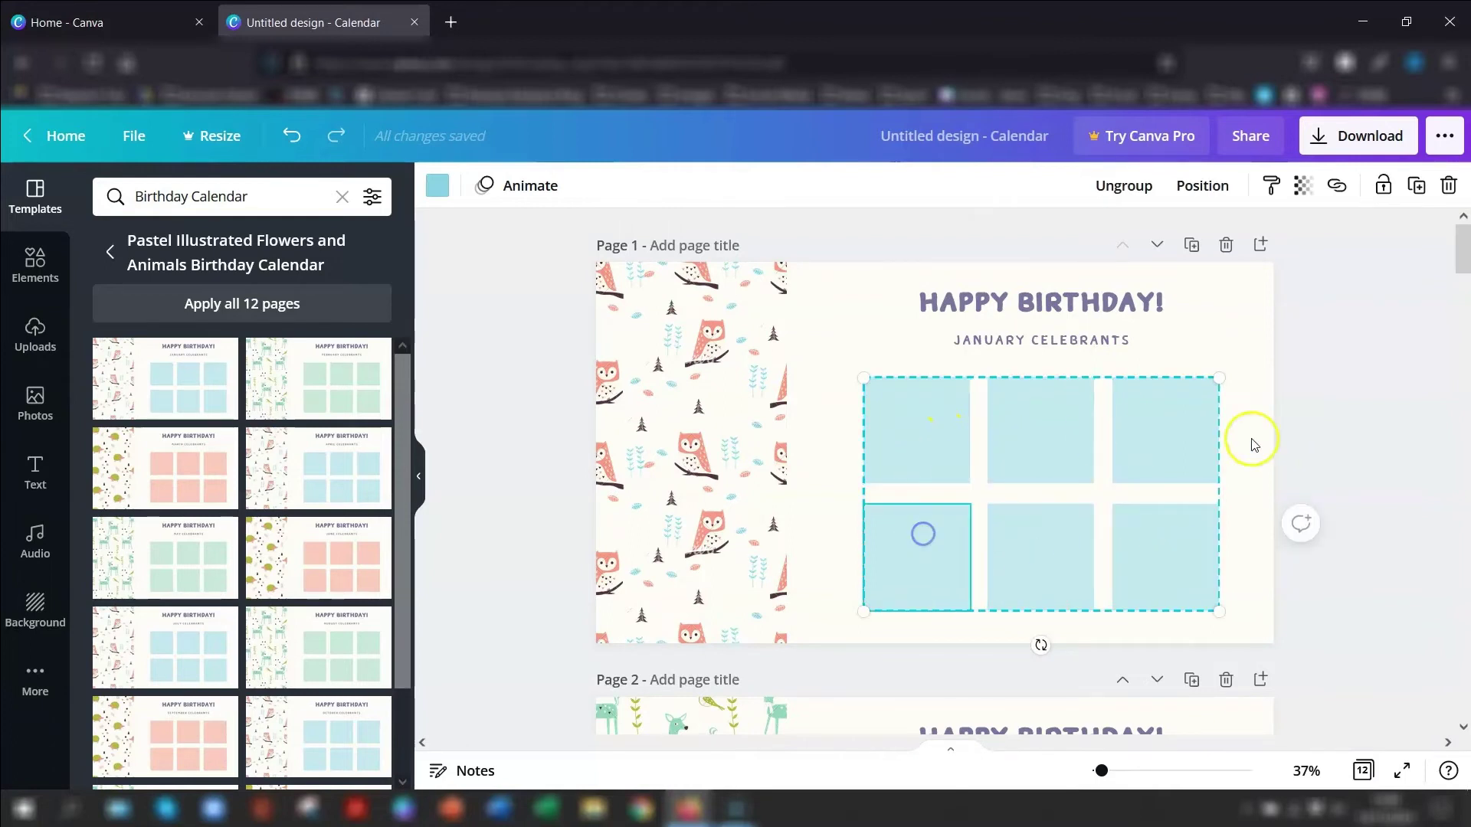
scroll(1303, 422, down, 8)
scroll(1337, 399, down, 5)
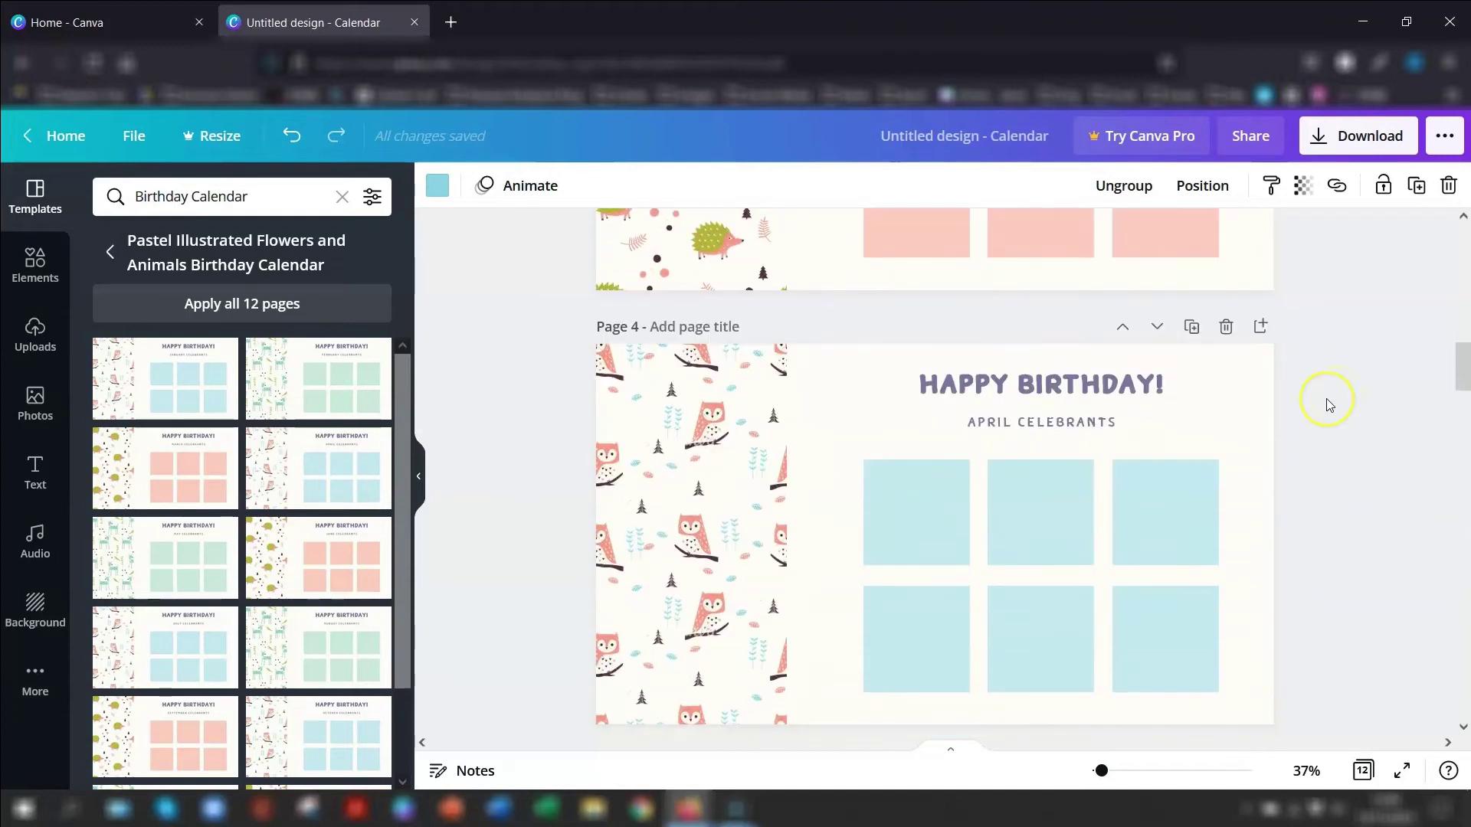
scroll(1329, 405, up, 16)
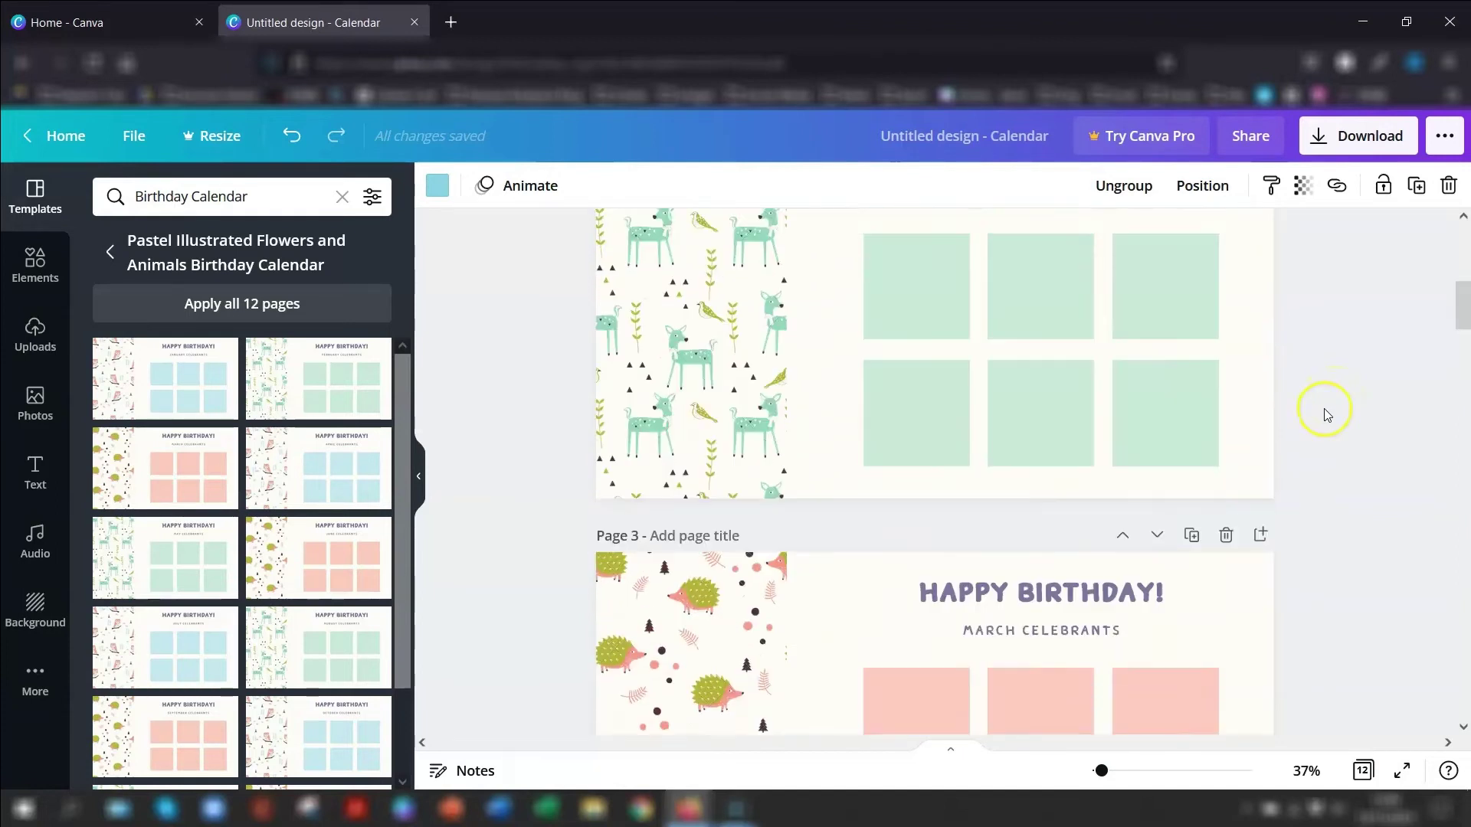
click(1370, 375)
scroll(1372, 488, down, 8)
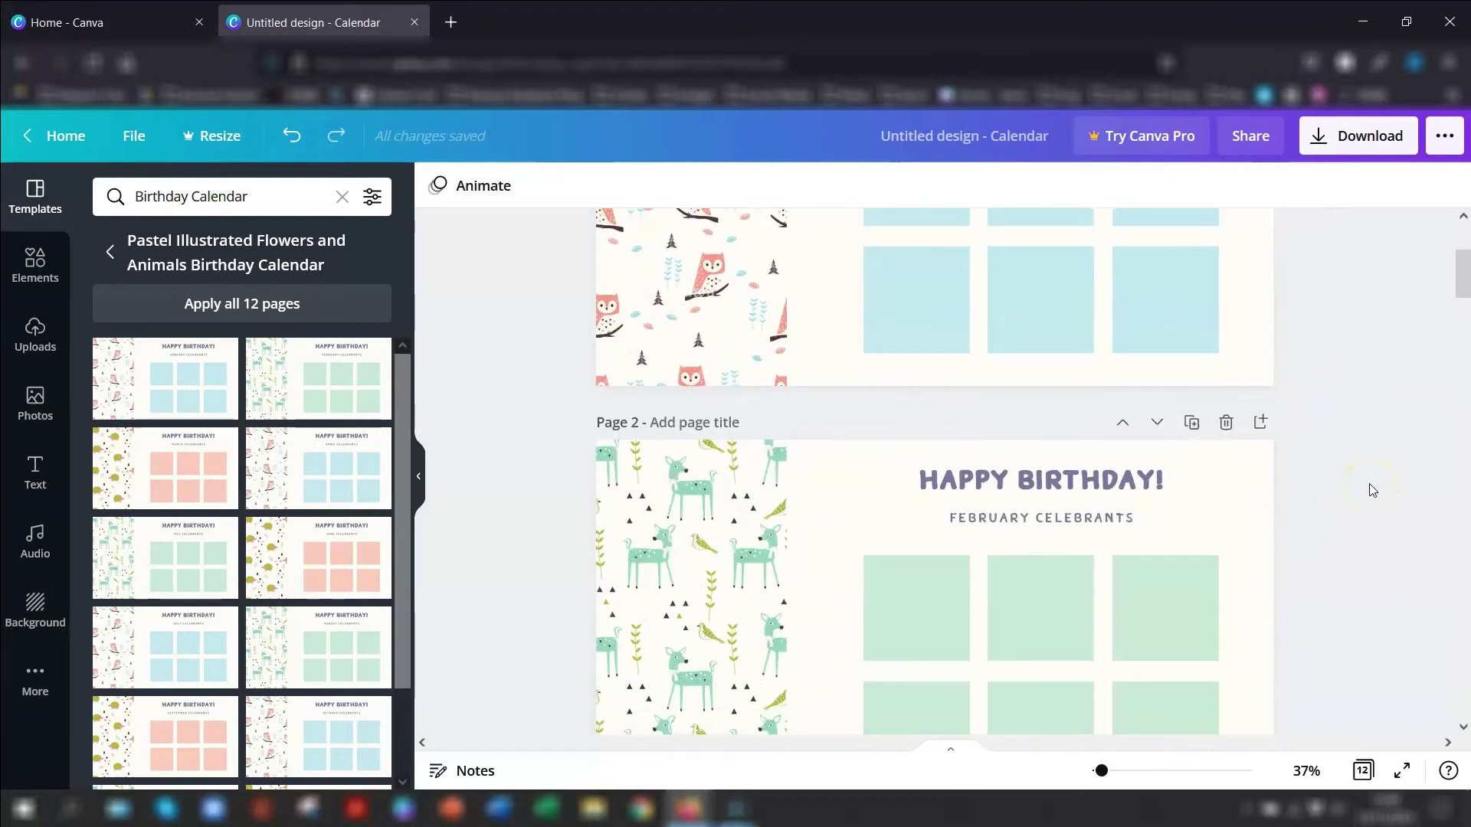
scroll(1369, 476, up, 8)
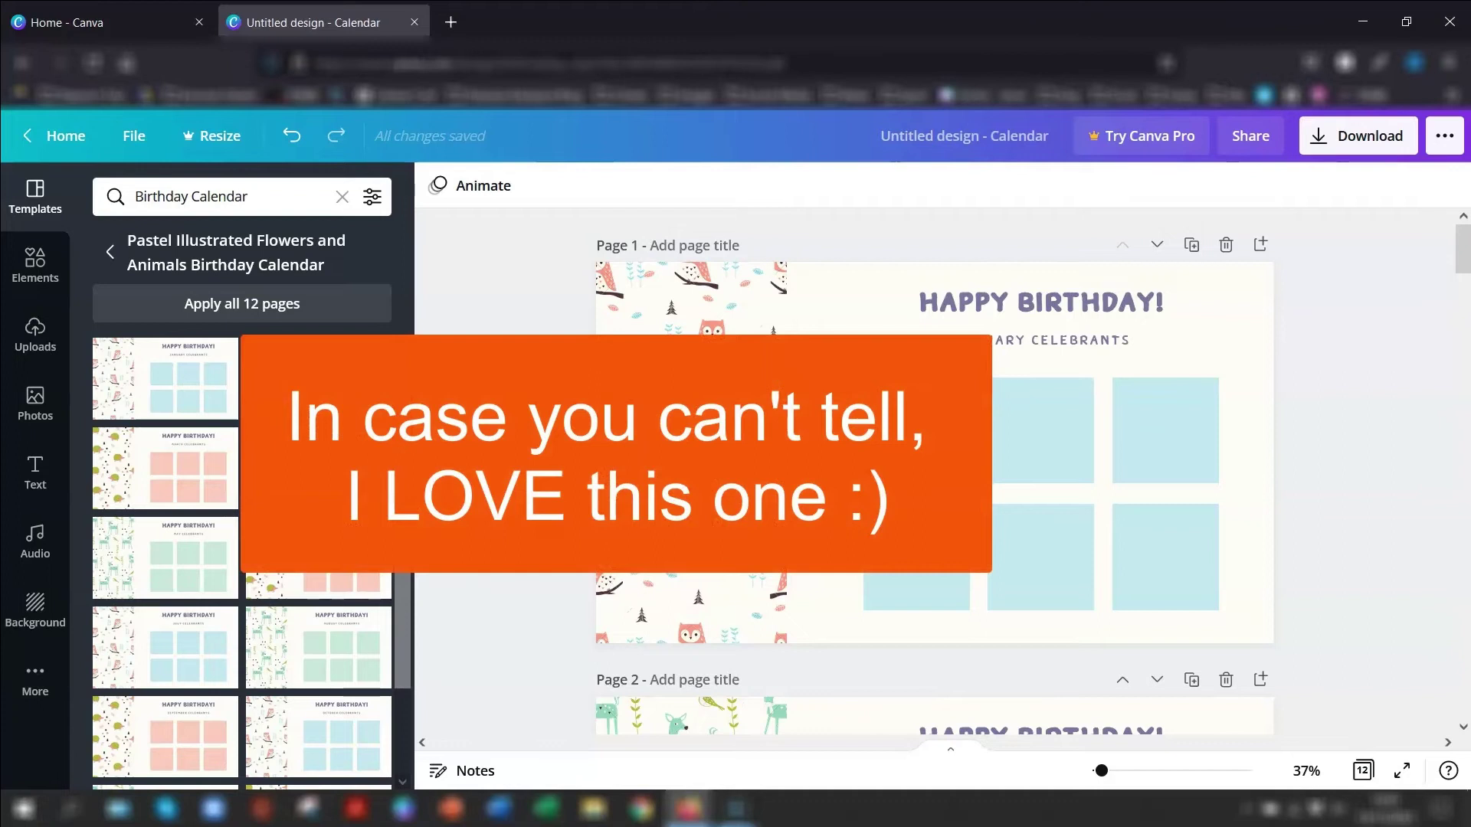
click(110, 252)
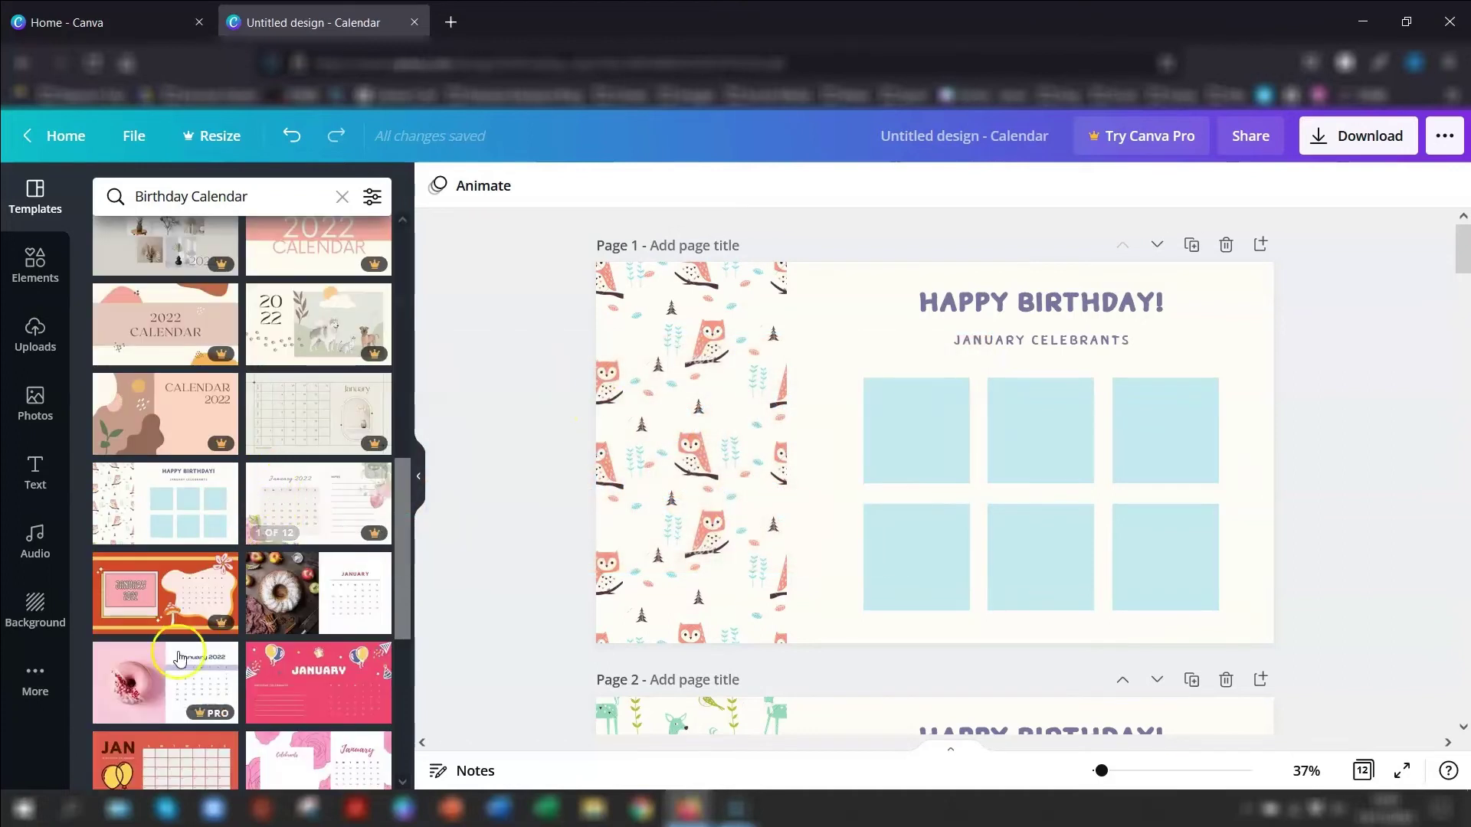
Step: Scroll the Templates panel to the Photo Calendar category and show all of its templates
scroll(287, 582, up, 10)
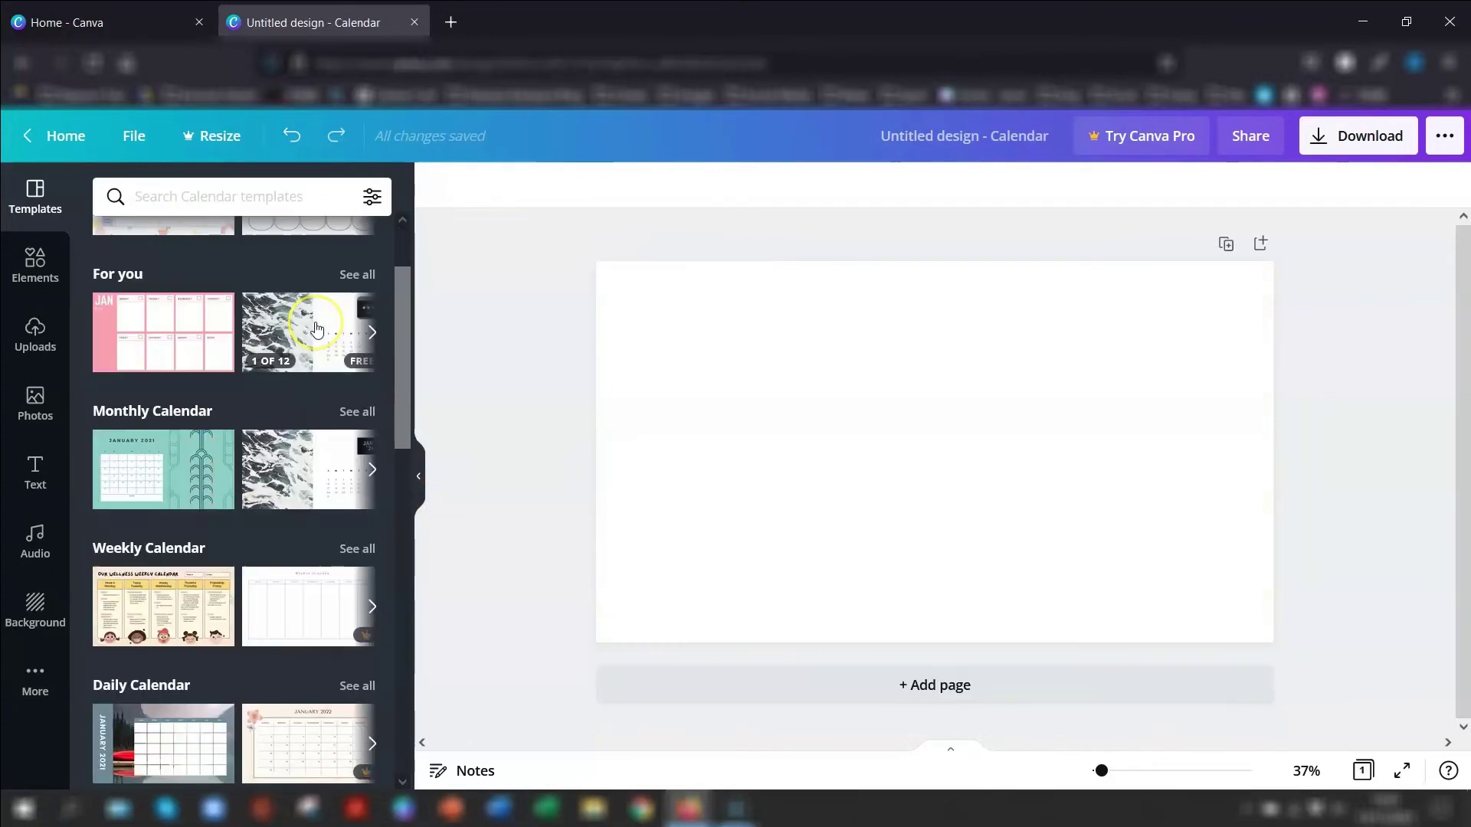
scroll(314, 325, down, 5)
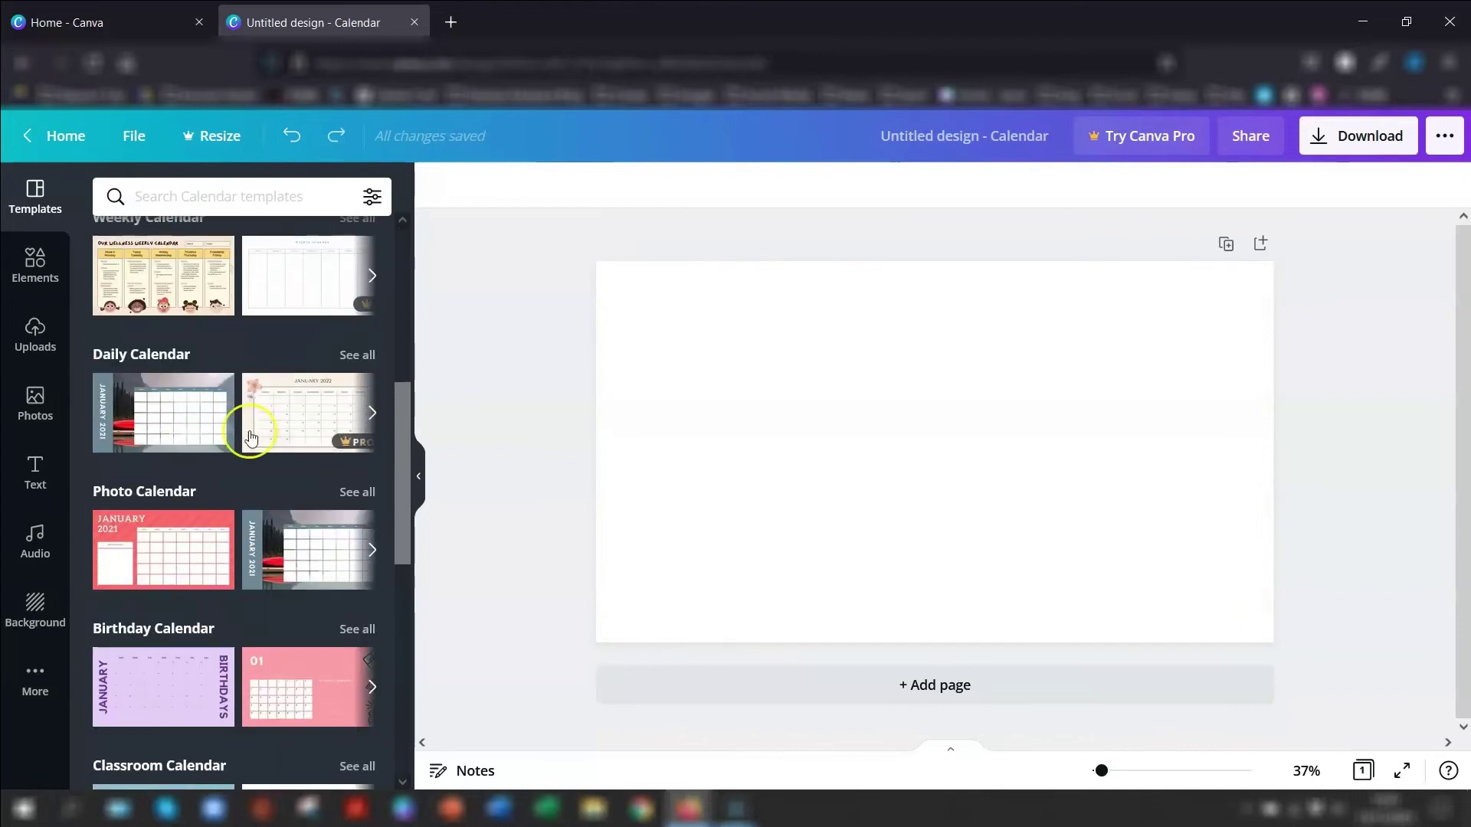
scroll(287, 485, down, 2)
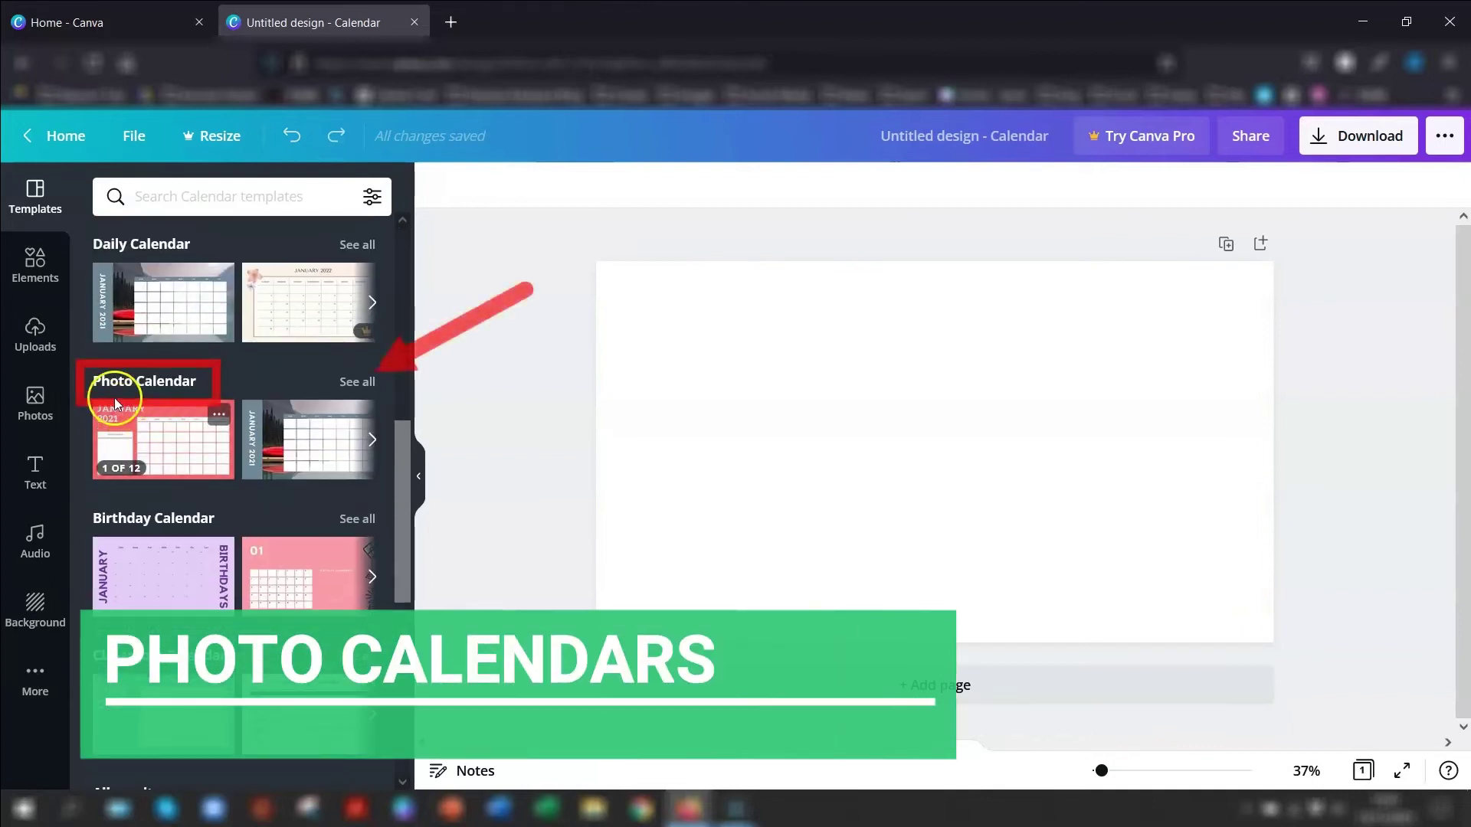
click(356, 381)
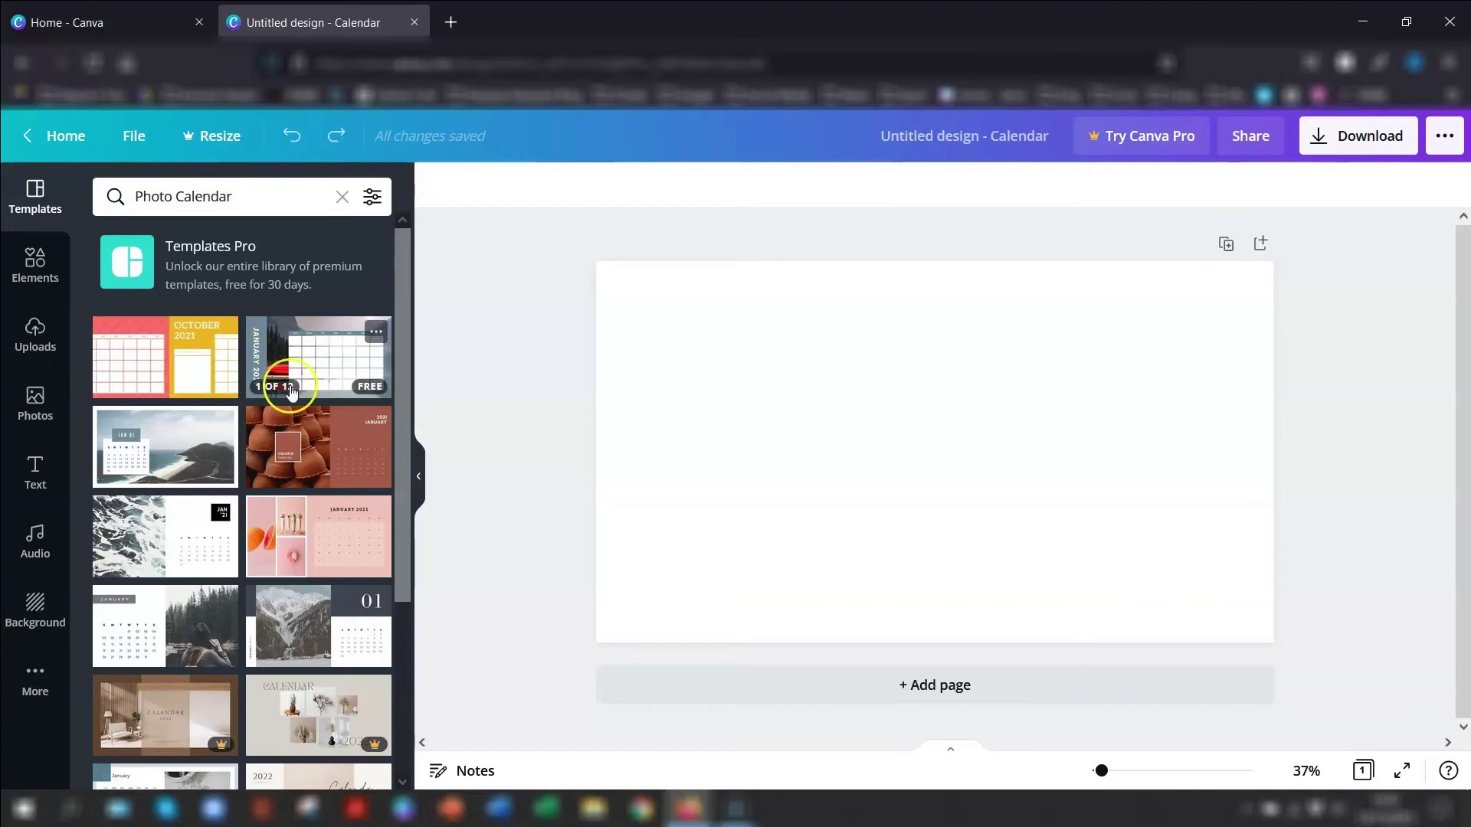
Step: Apply all 12 pages of the Colorful Elegant Landscape Photo Calendar template to the design
scroll(342, 444, down, 6)
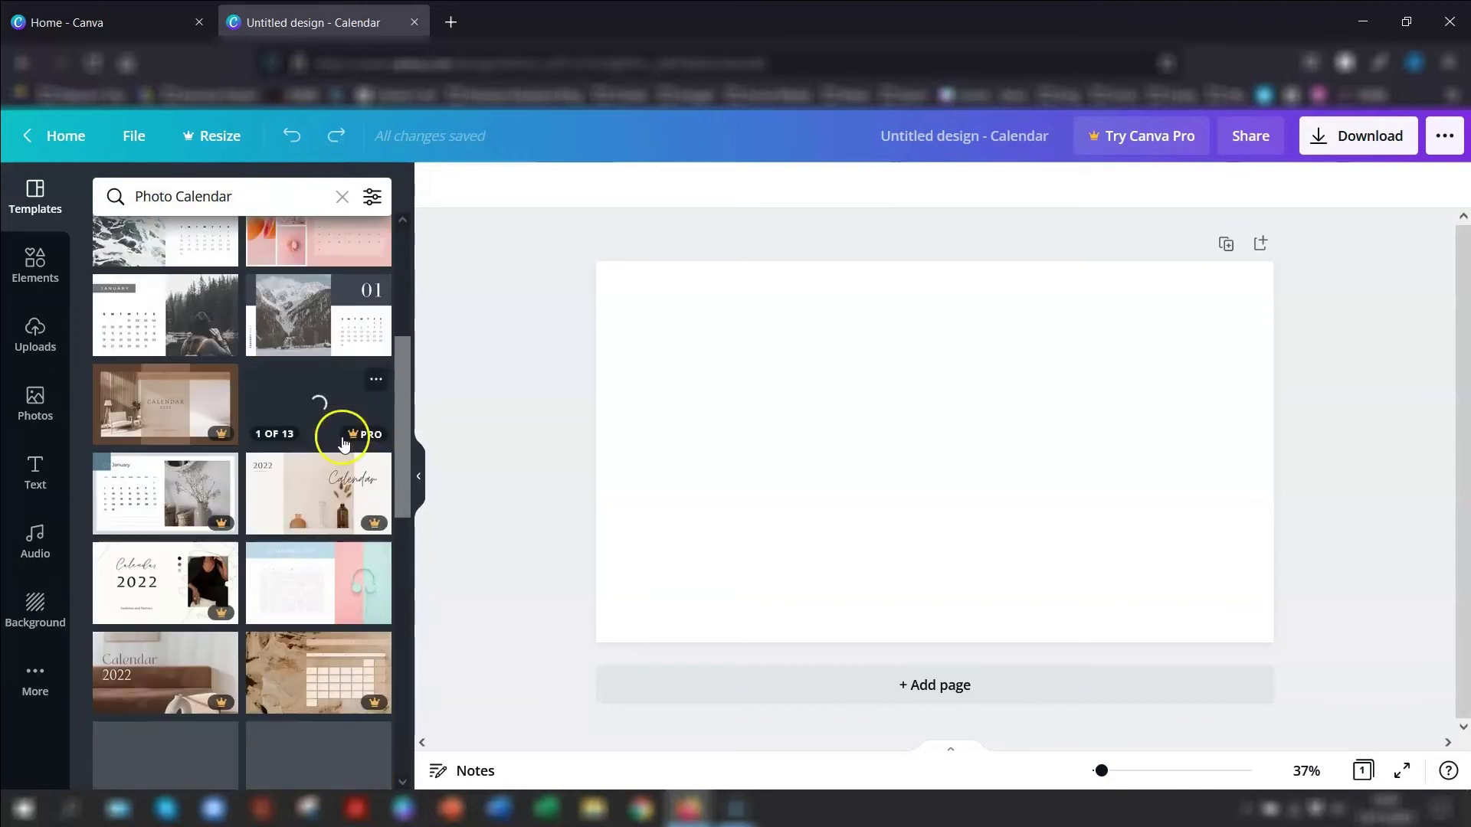
scroll(322, 422, down, 10)
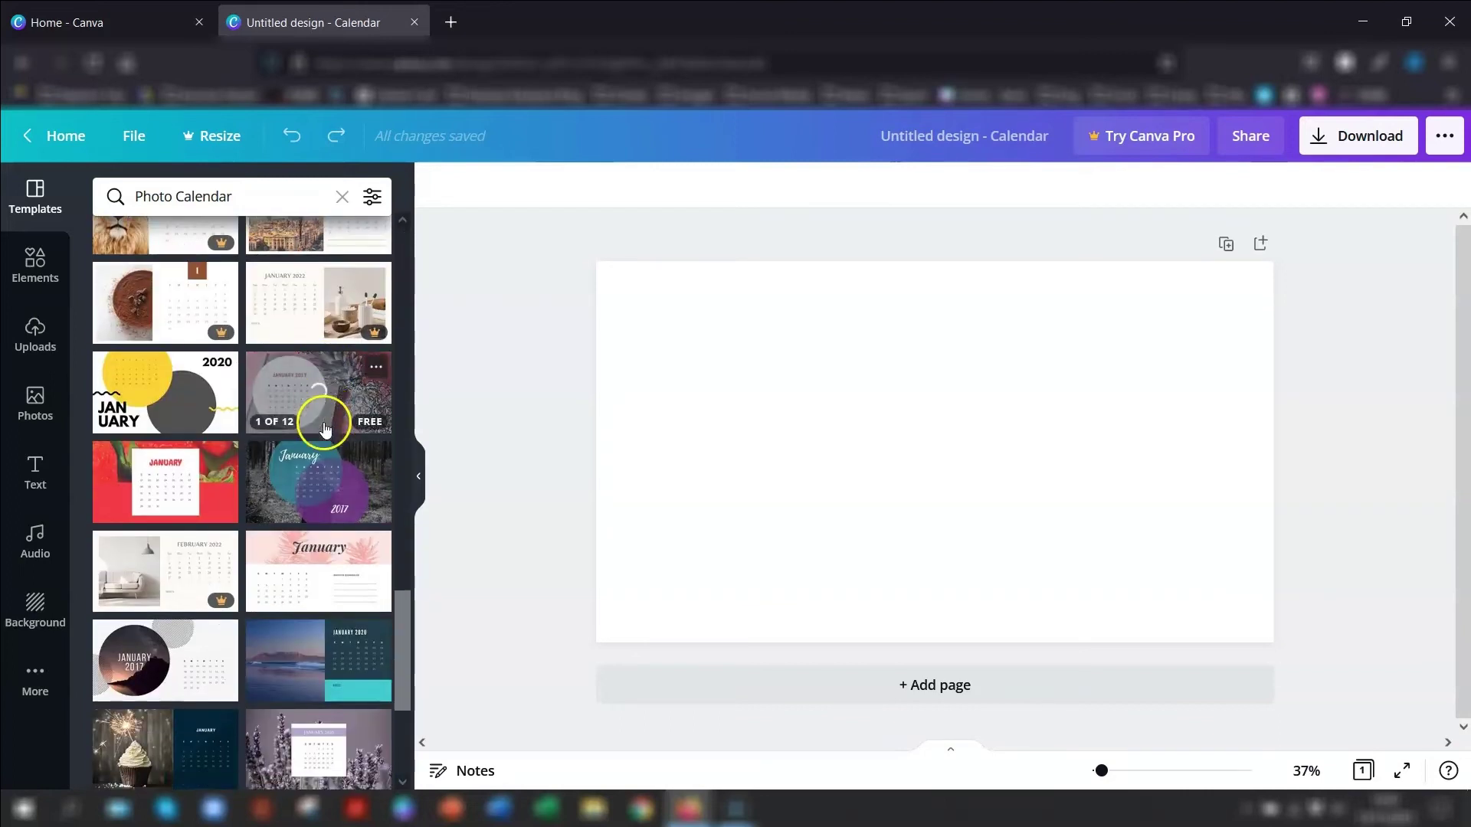
click(326, 429)
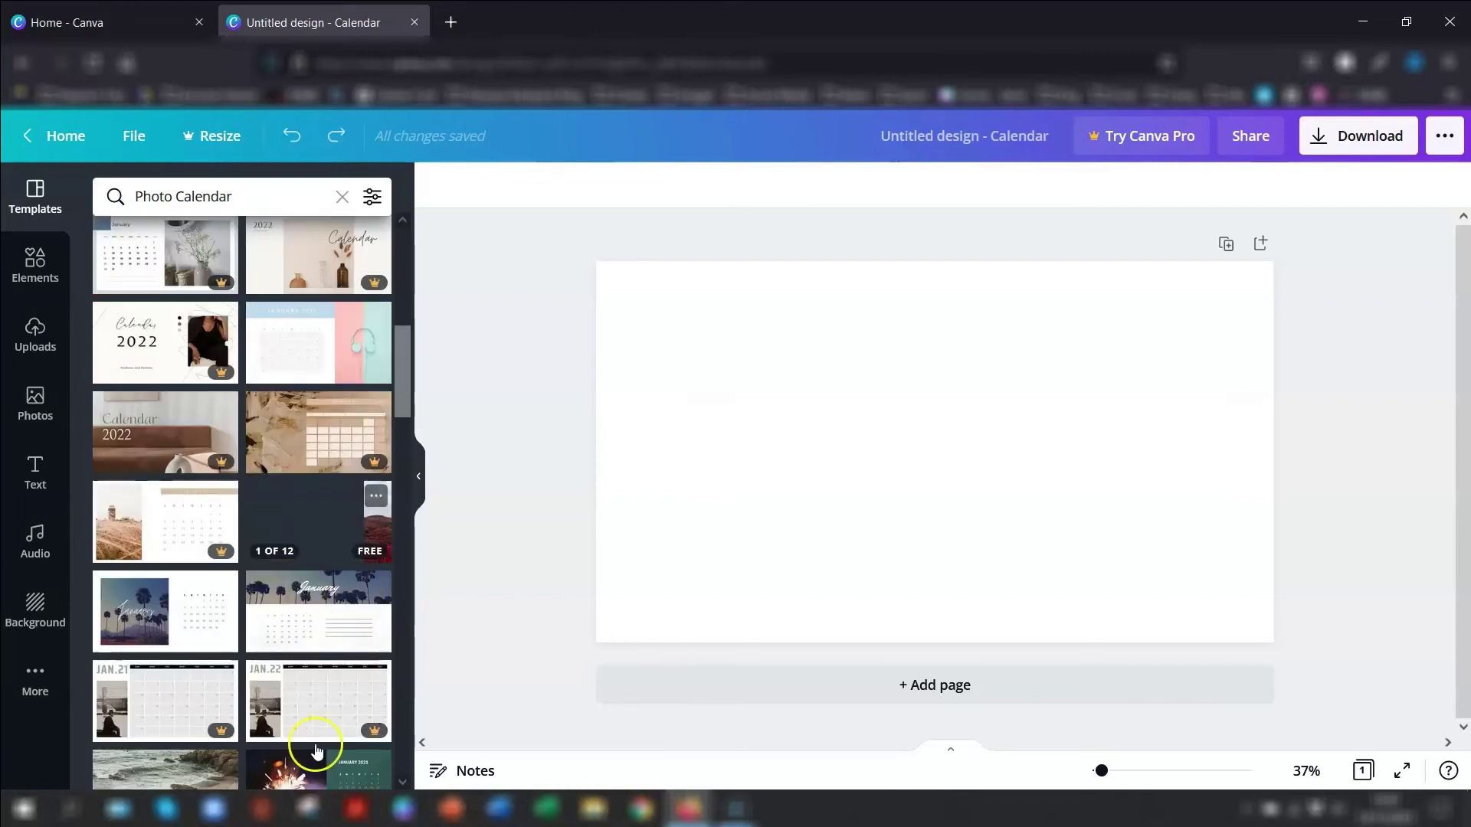
drag(307, 521, 234, 300)
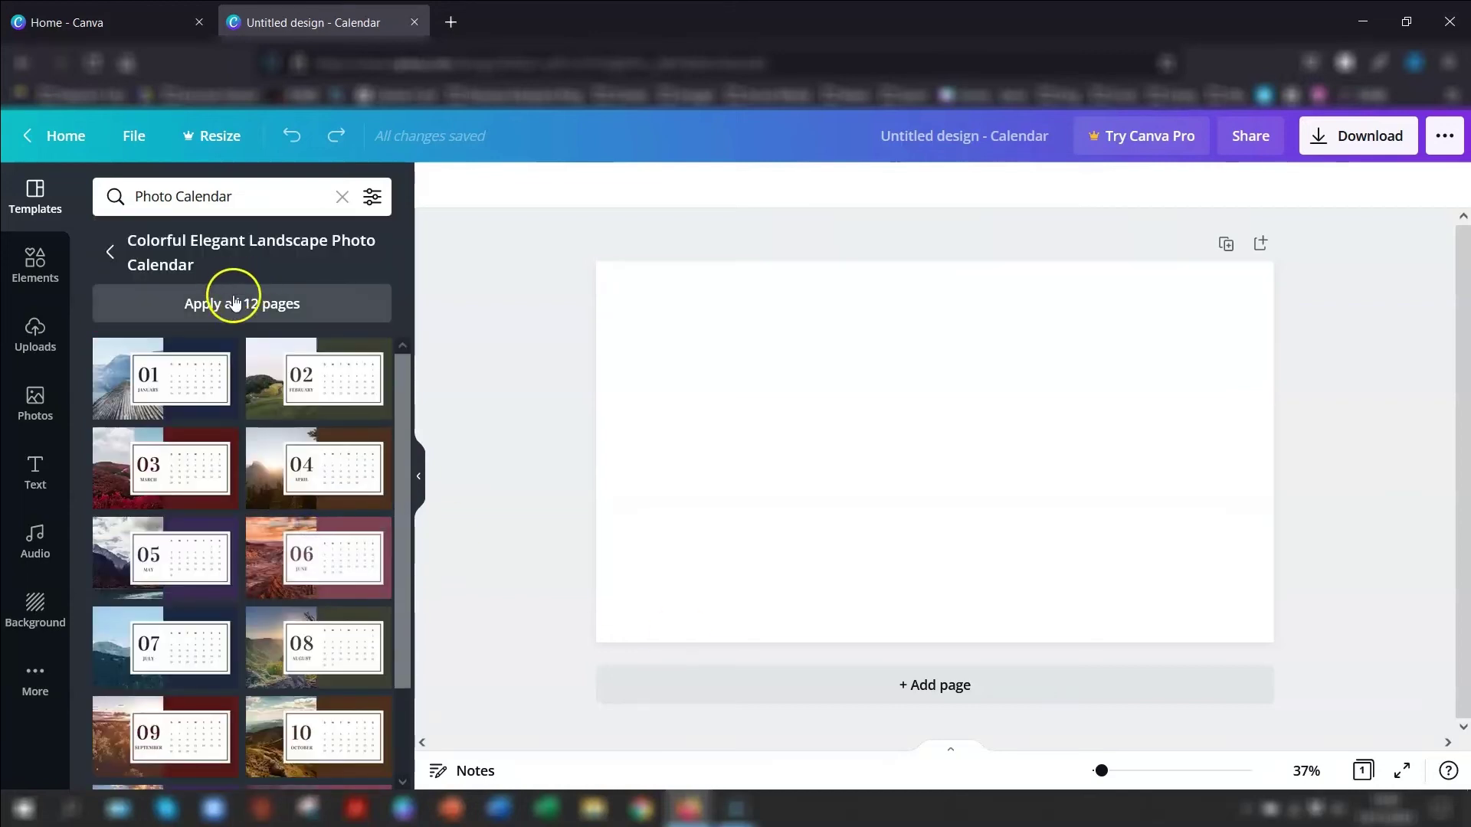
click(229, 303)
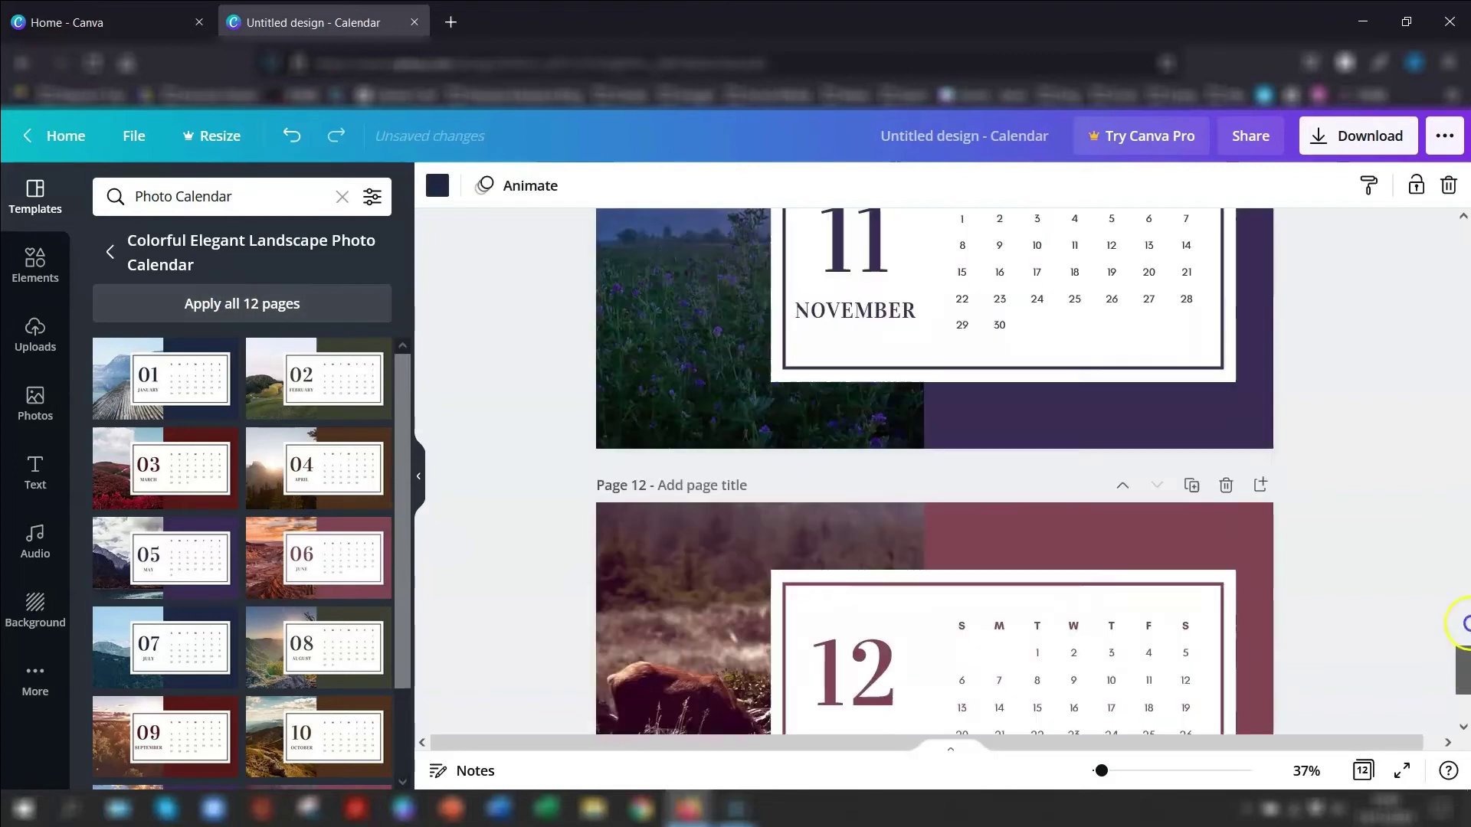
drag(1460, 499, 1457, 237)
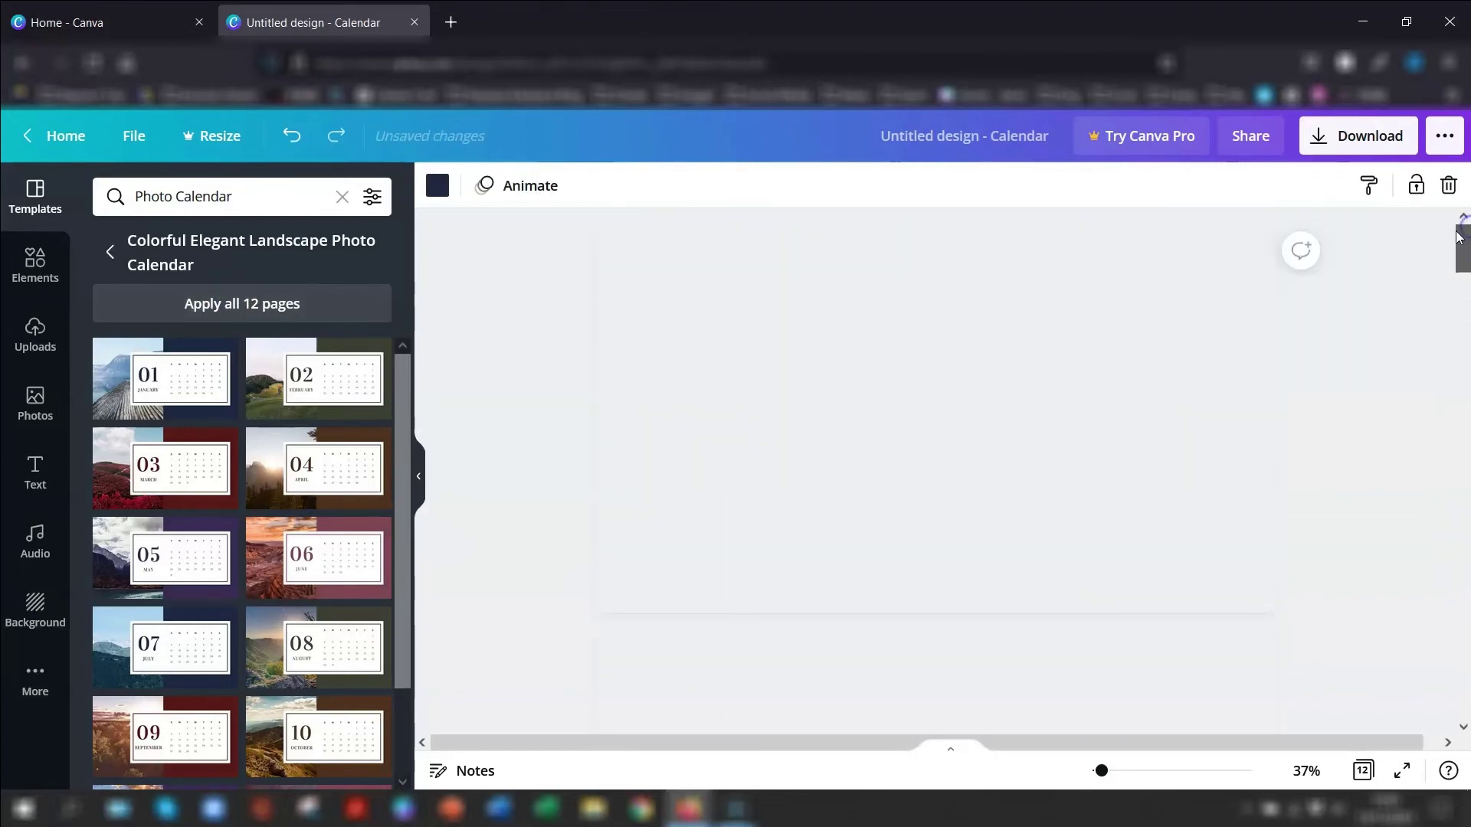
Step: Delete only the pier photo from January's left frame, keeping the empty frame, and open Photos
click(1339, 412)
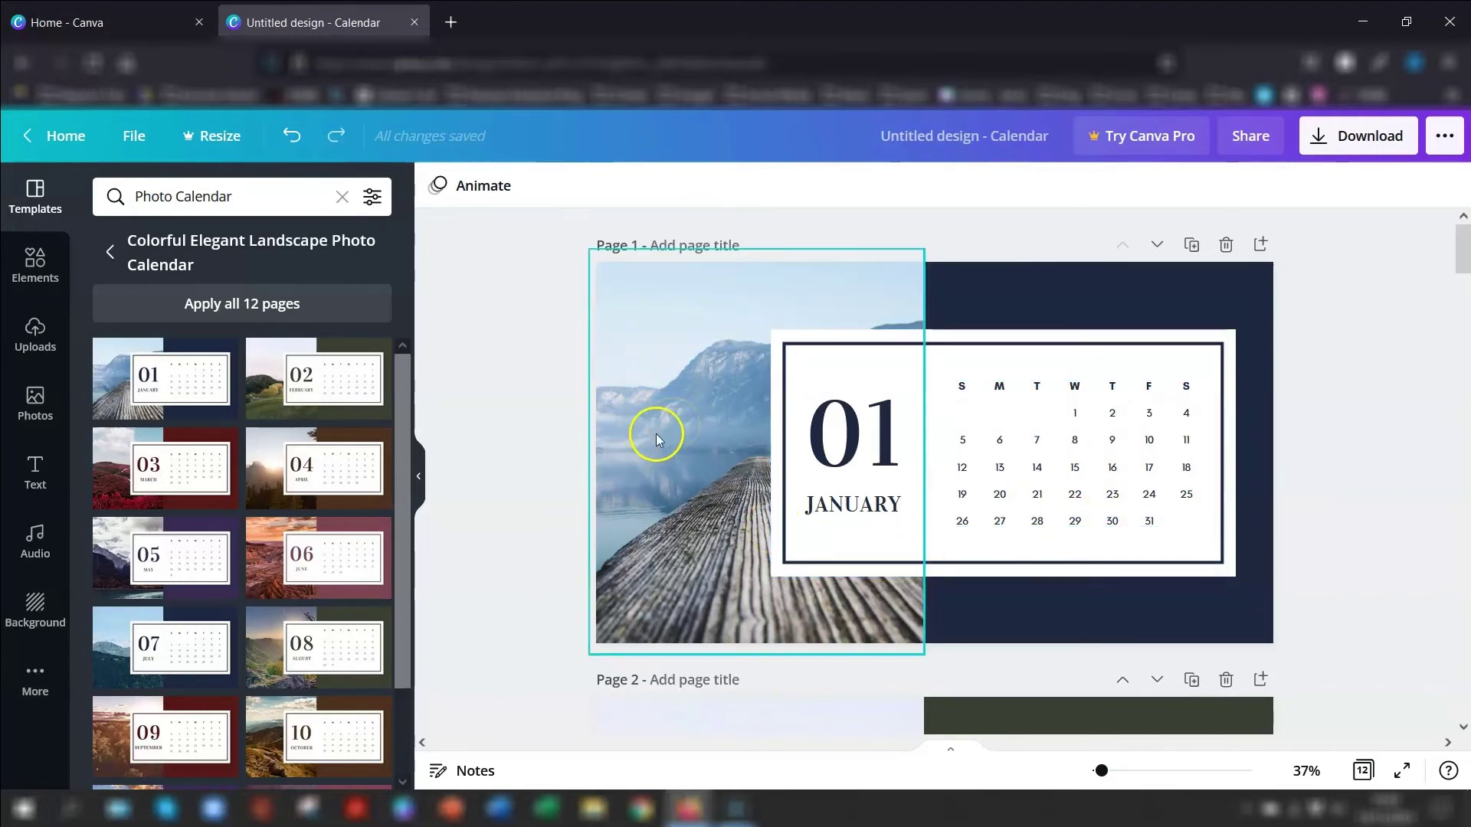
click(649, 362)
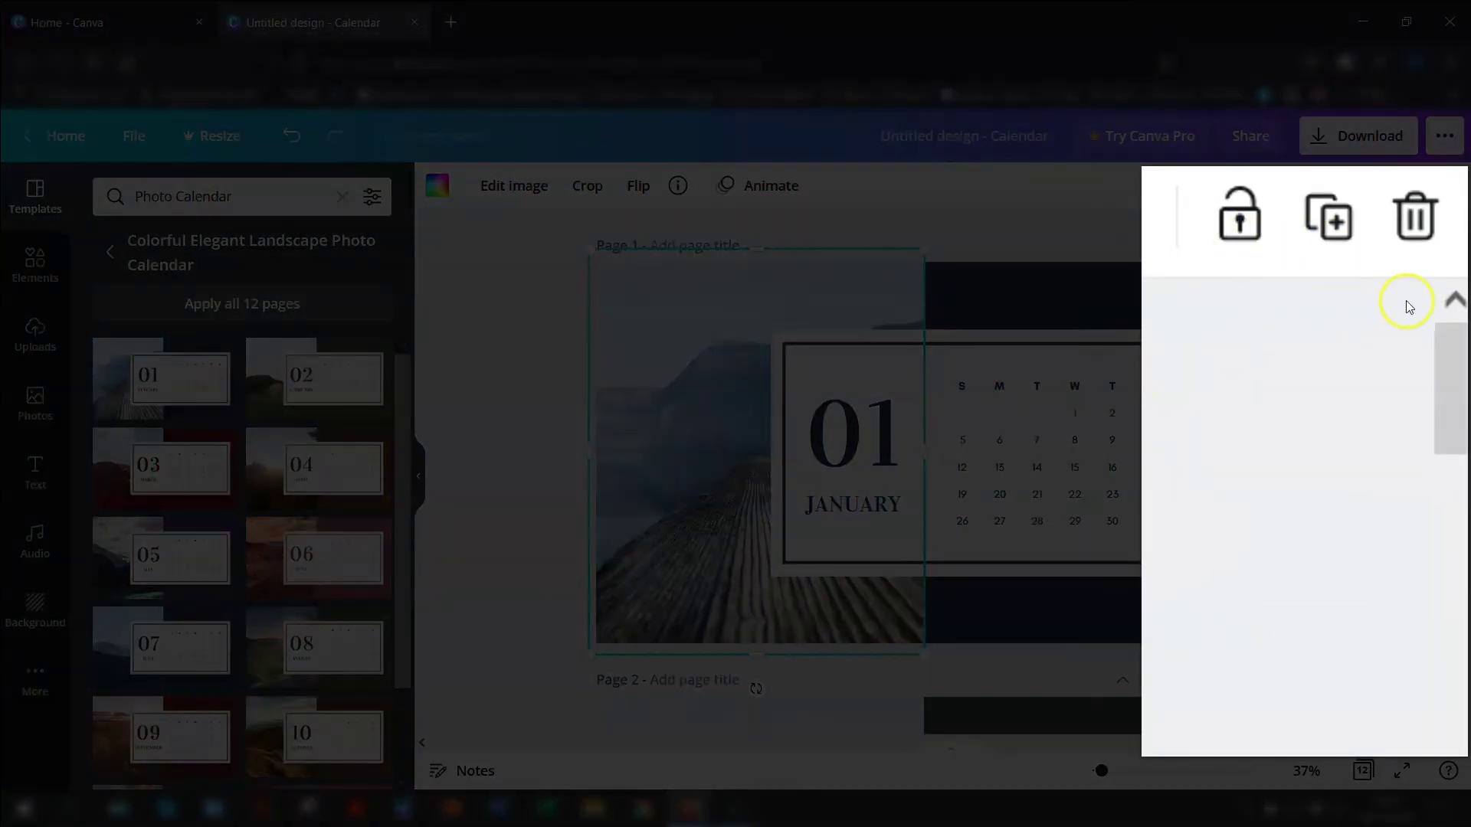
click(1415, 211)
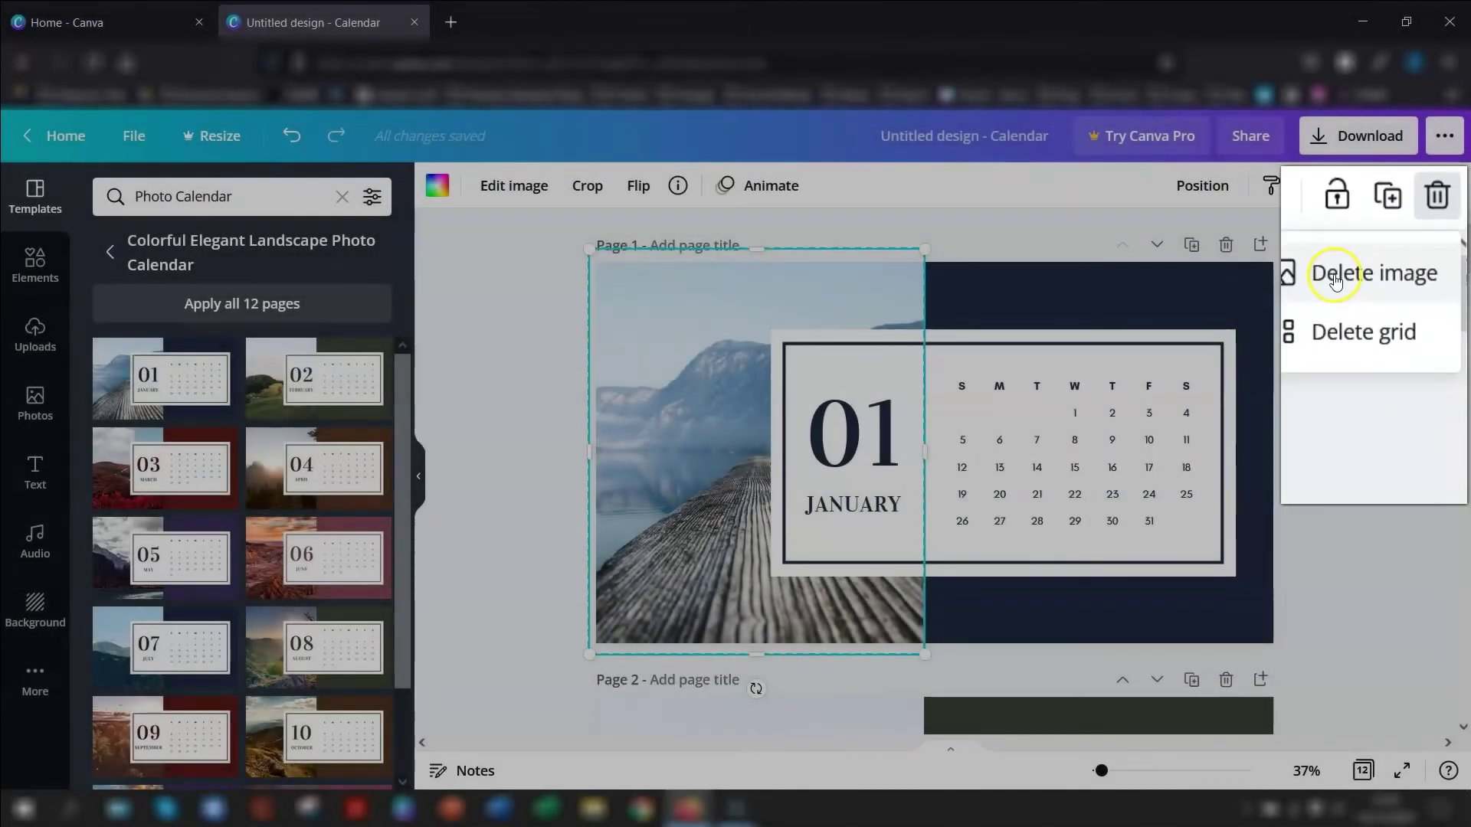
click(1337, 273)
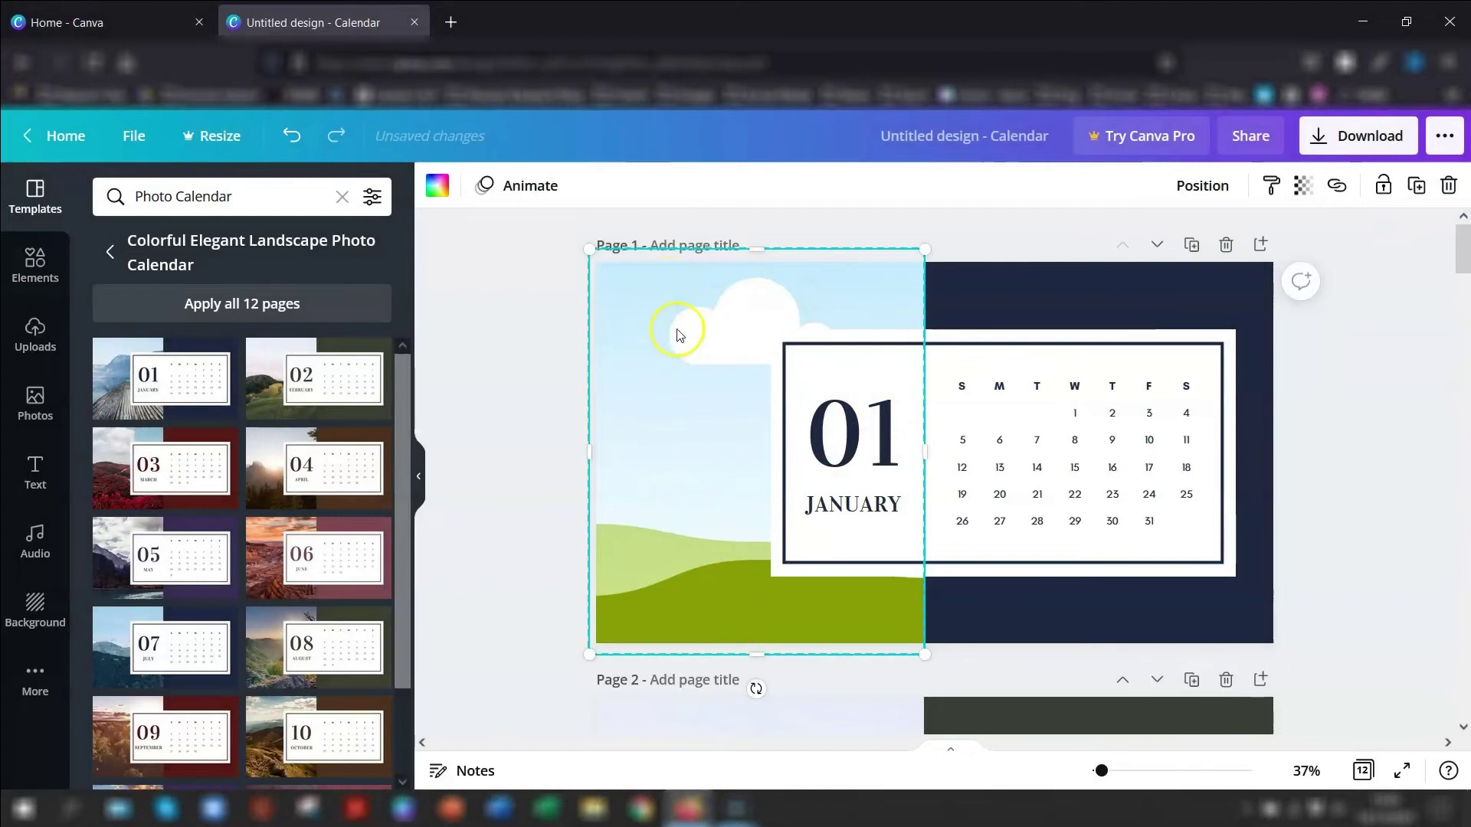
click(36, 401)
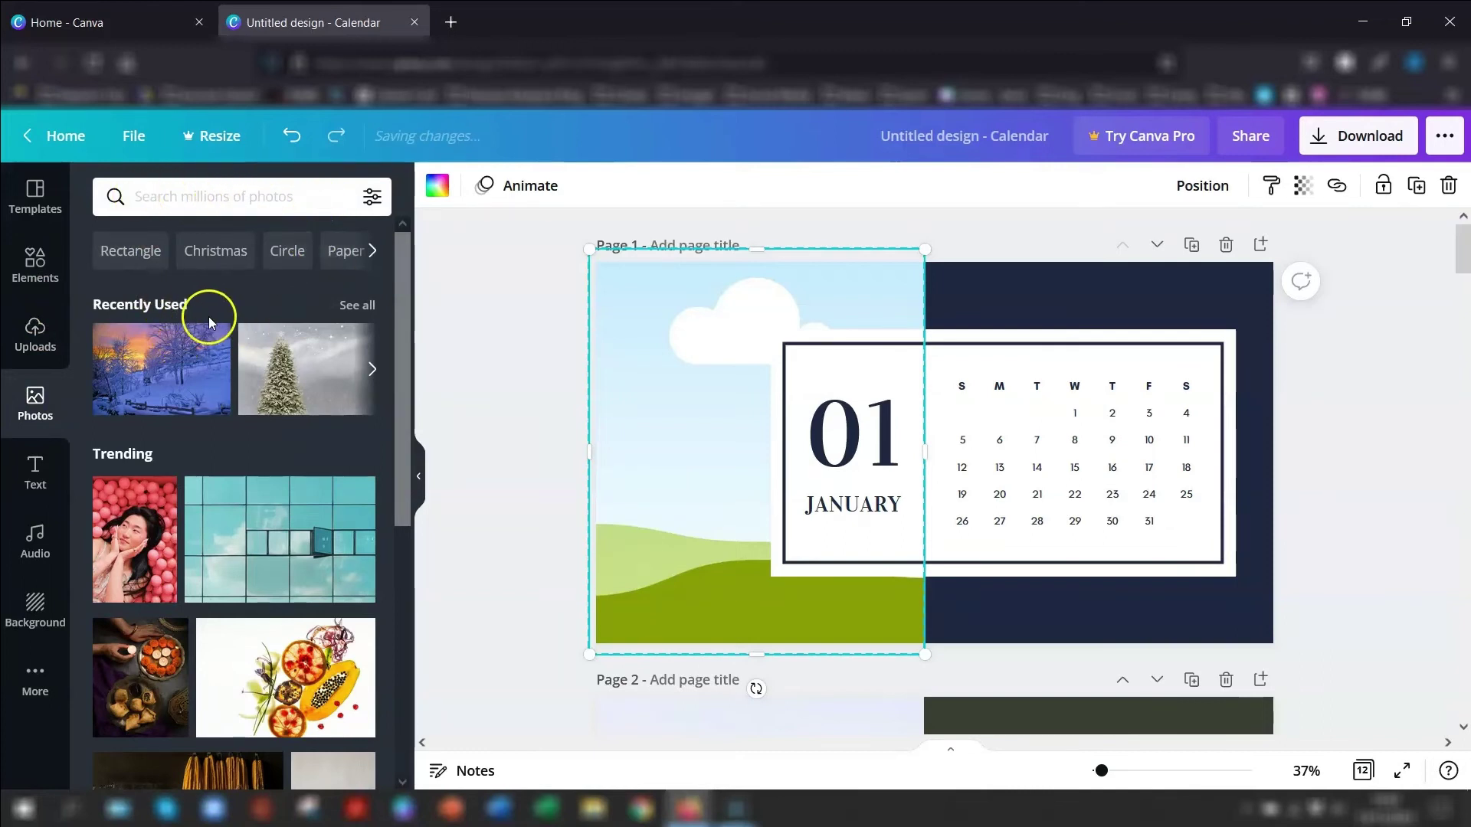
Step: Place the dog-in-blue-shirt photo from Uploads into January's left frame
click(36, 338)
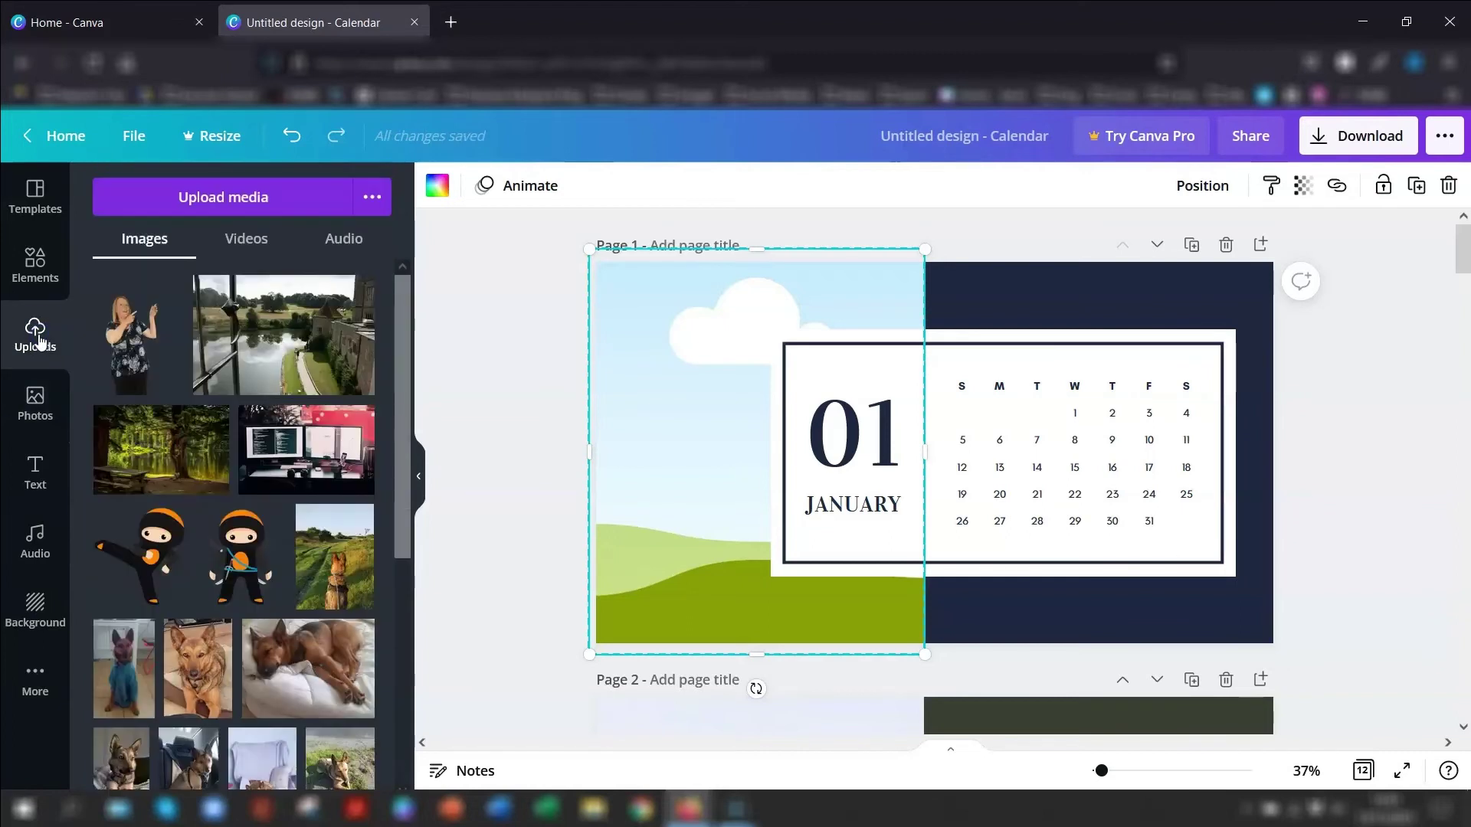
scroll(263, 410, down, 3)
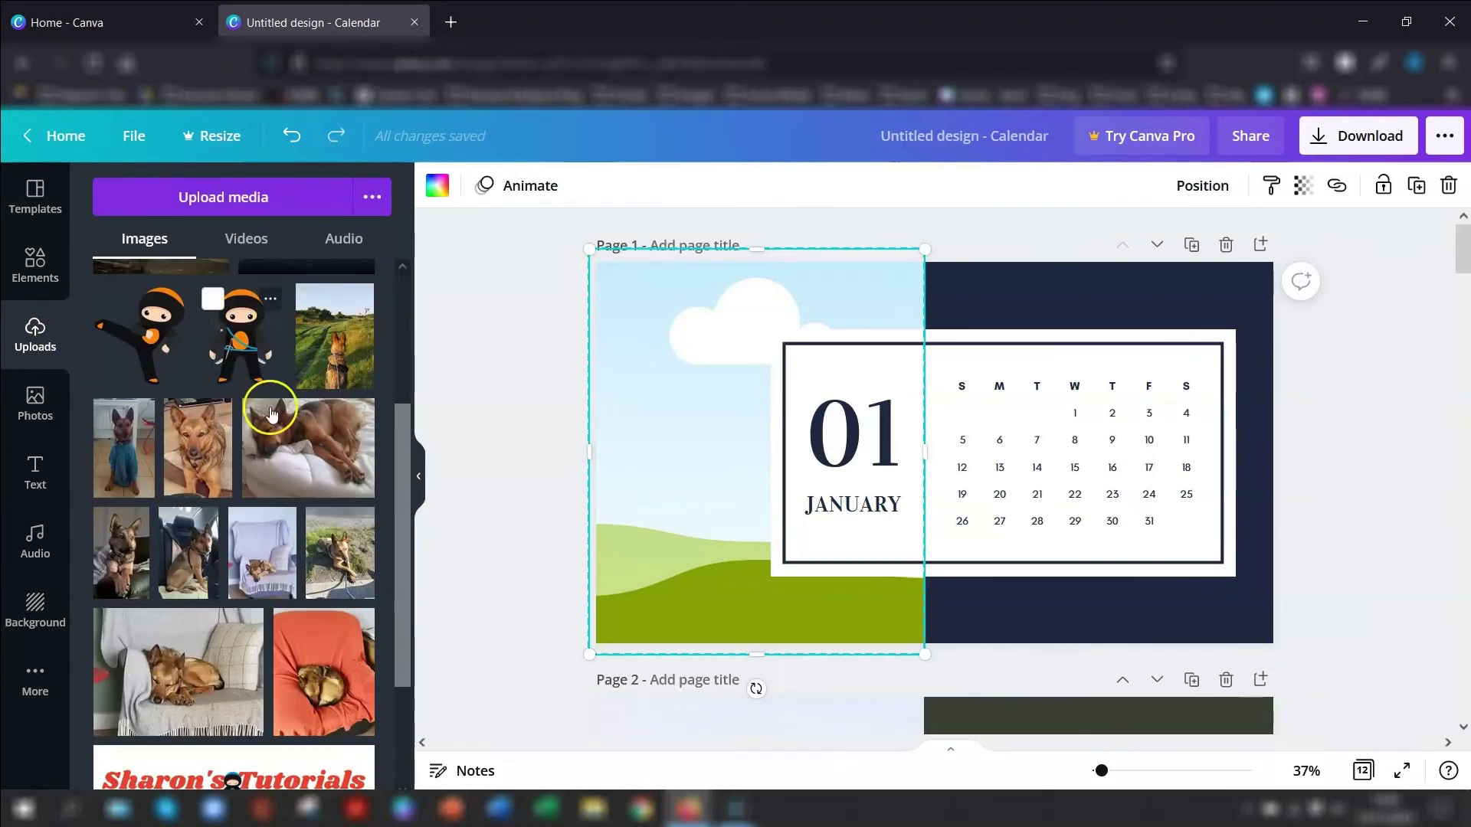
drag(117, 434, 630, 370)
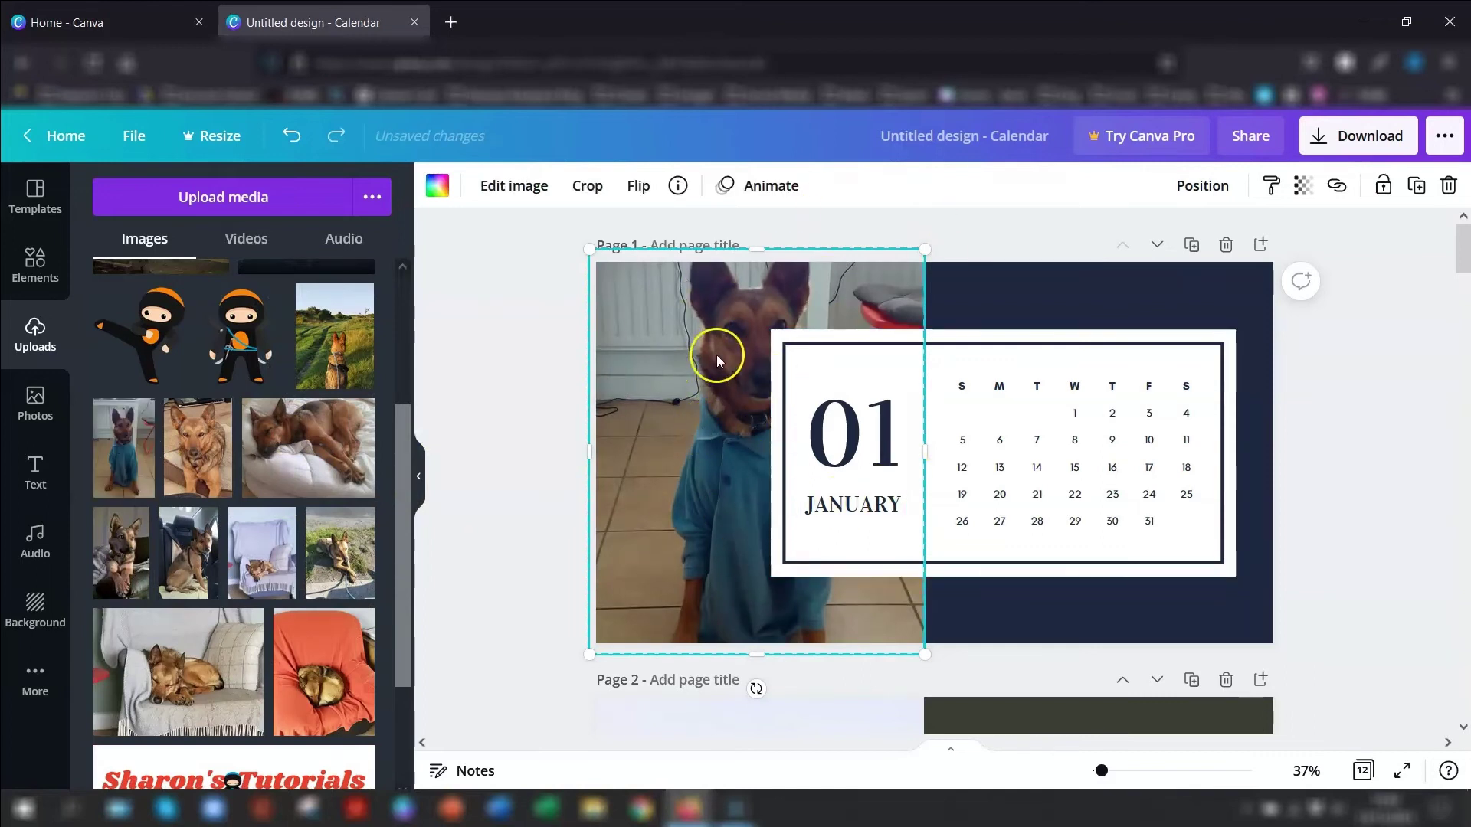
Step: Shift the dog photo down and enlarge it inside the frame, then finish the crop
double_click(681, 349)
drag(719, 332, 720, 379)
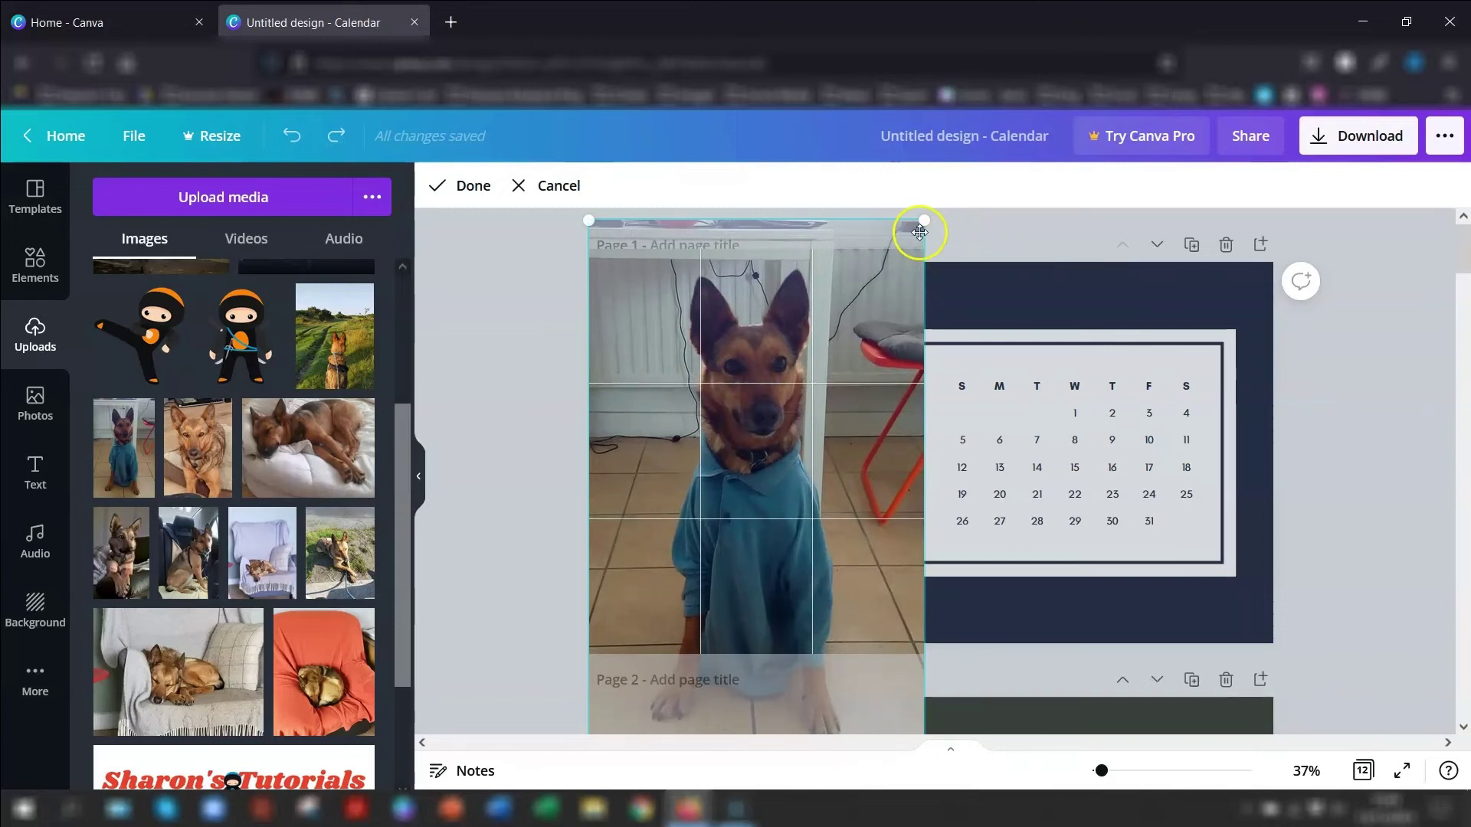
drag(923, 224, 970, 245)
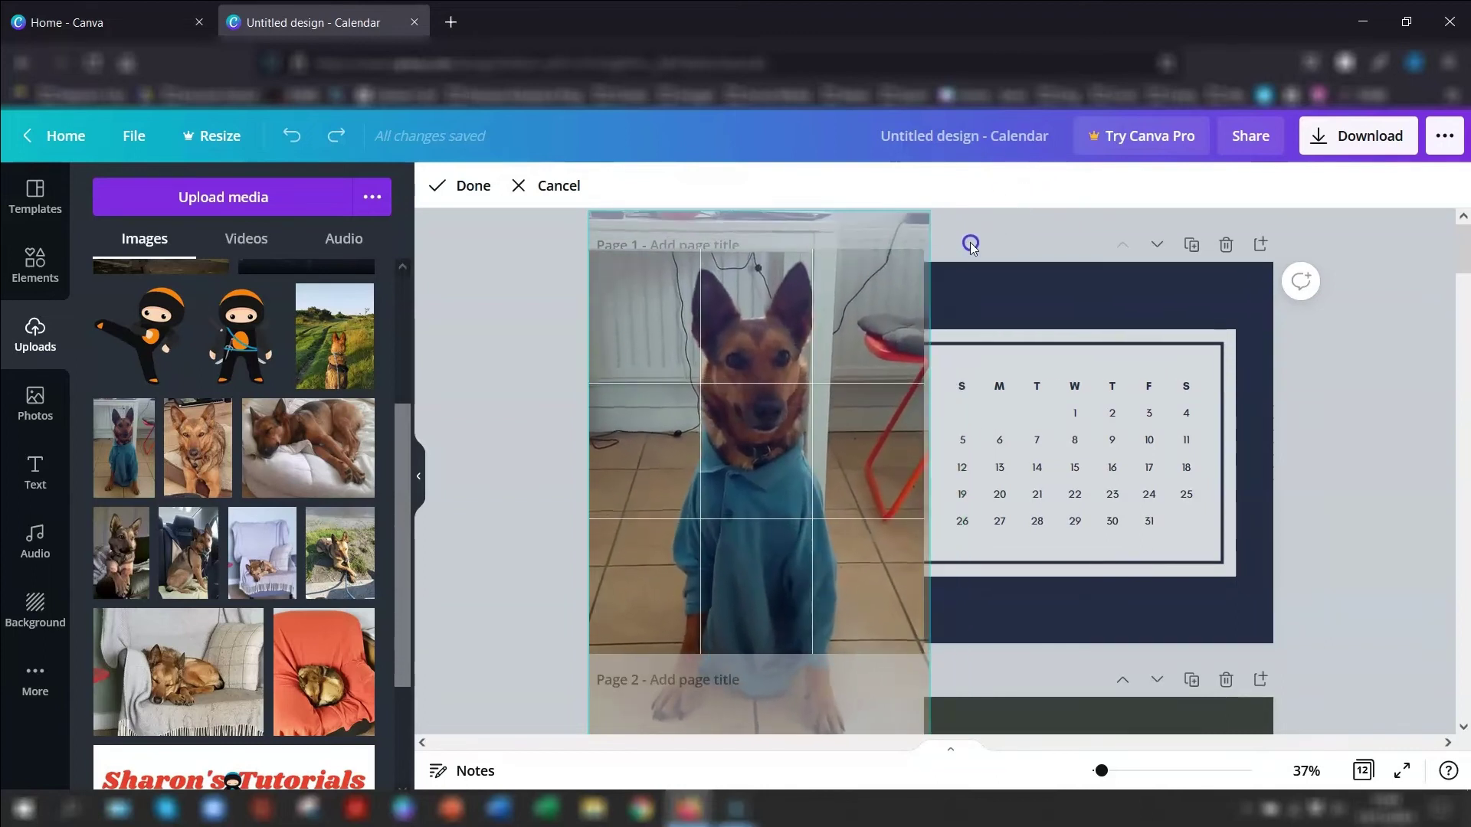
click(573, 277)
click(452, 186)
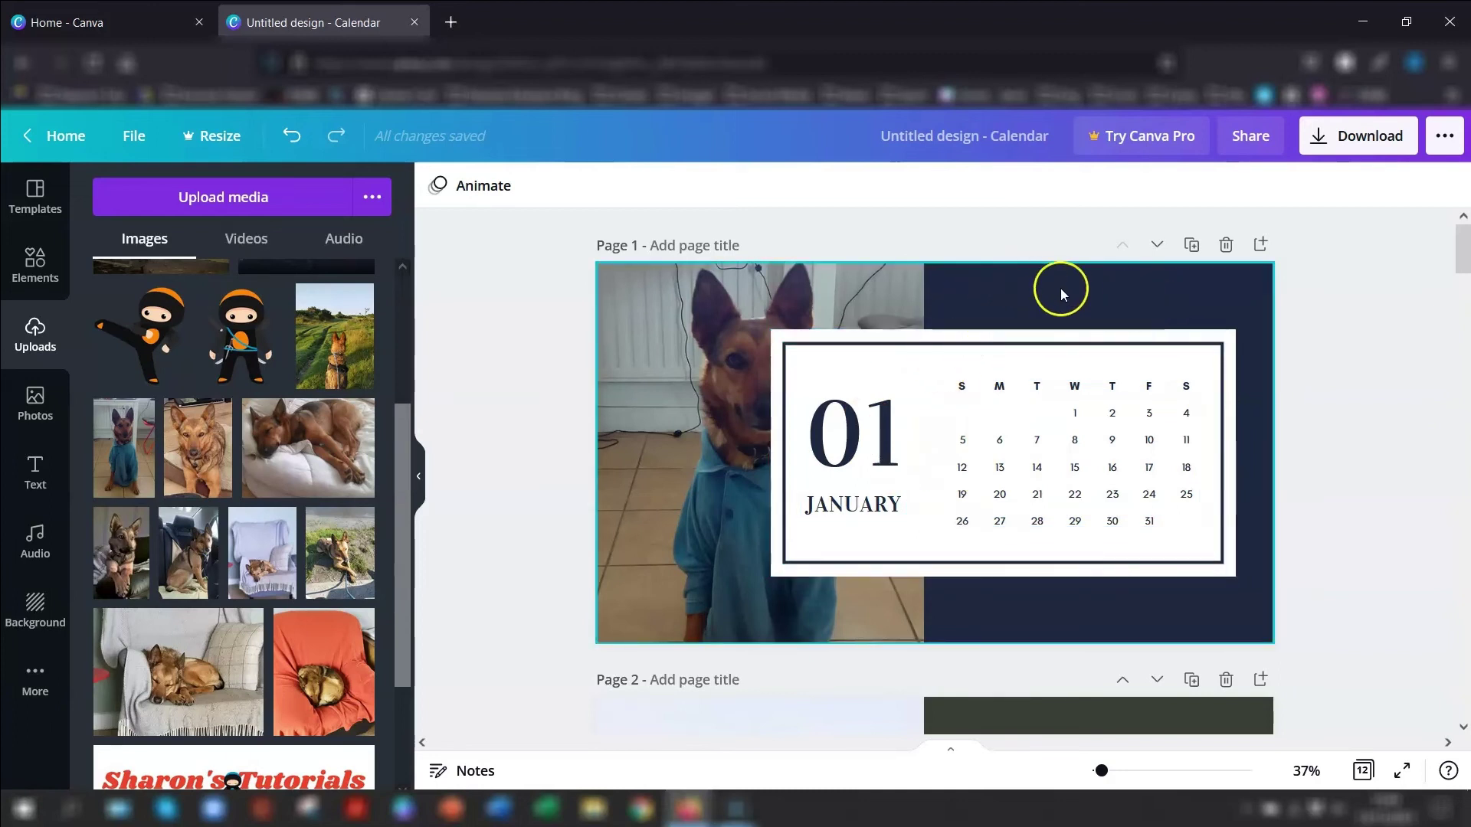
Step: Change the navy page background to the red brand colour and replace navy on all pages
click(1158, 295)
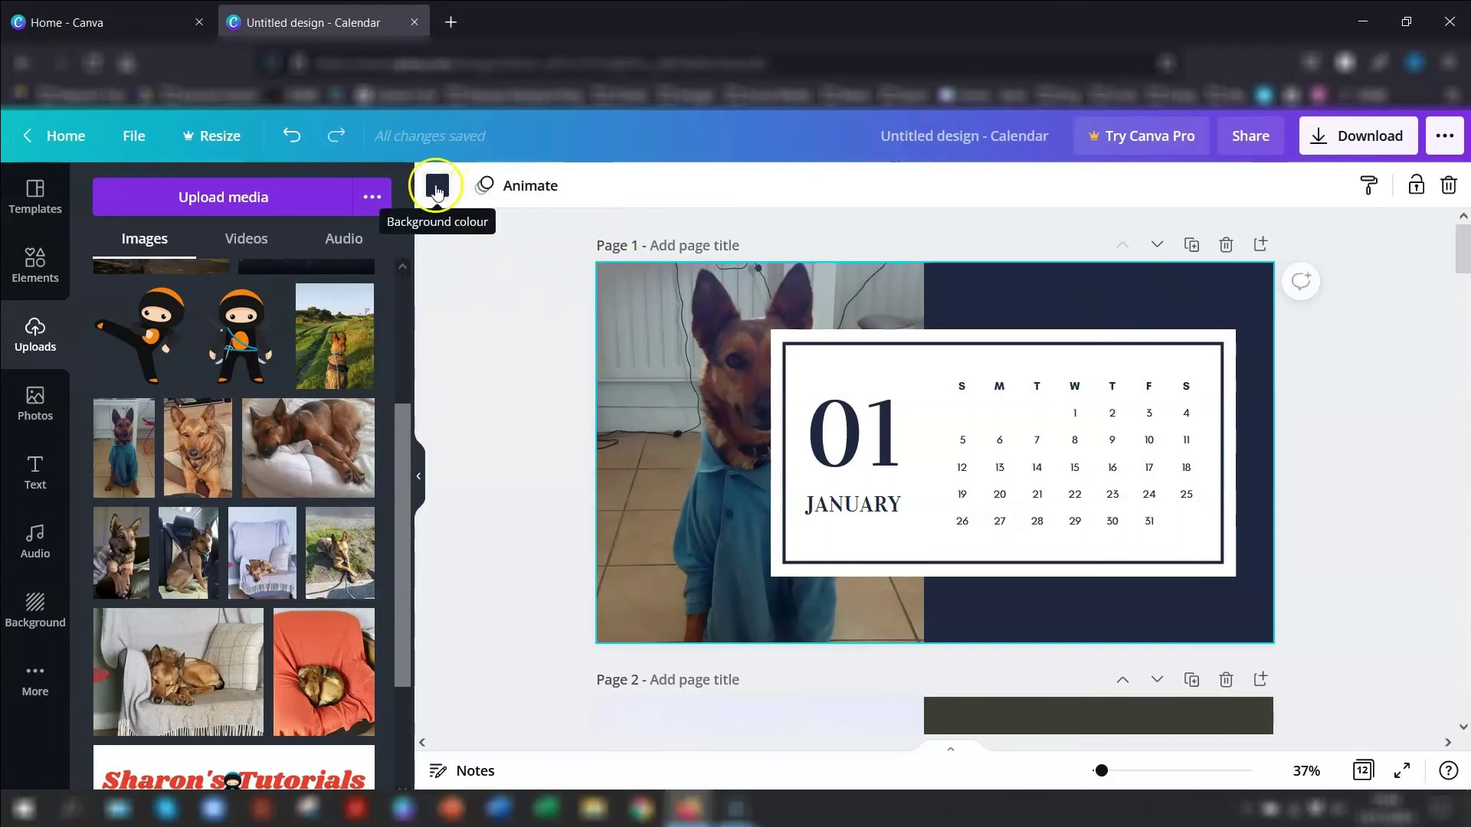
click(437, 187)
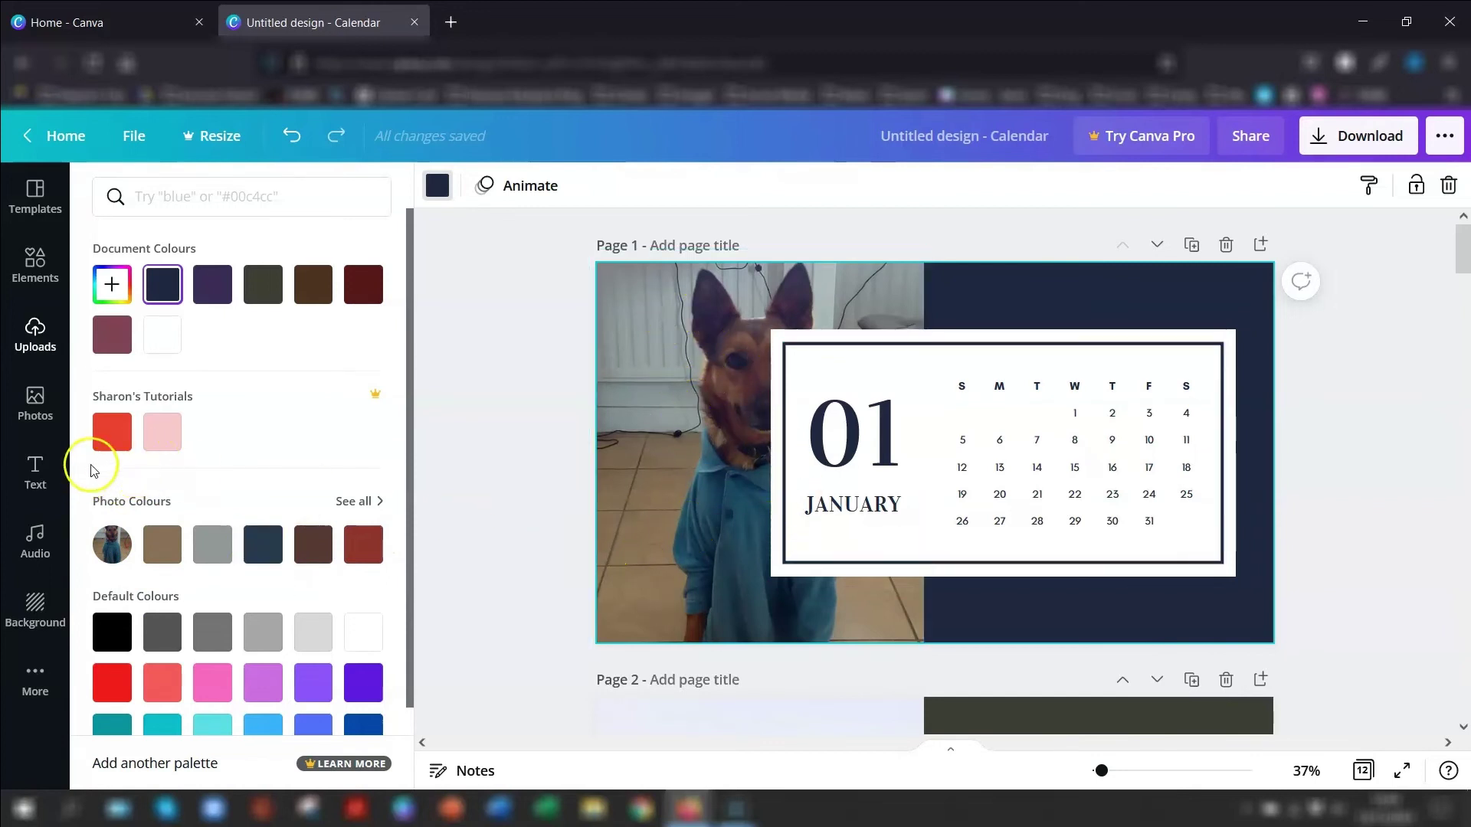
click(112, 433)
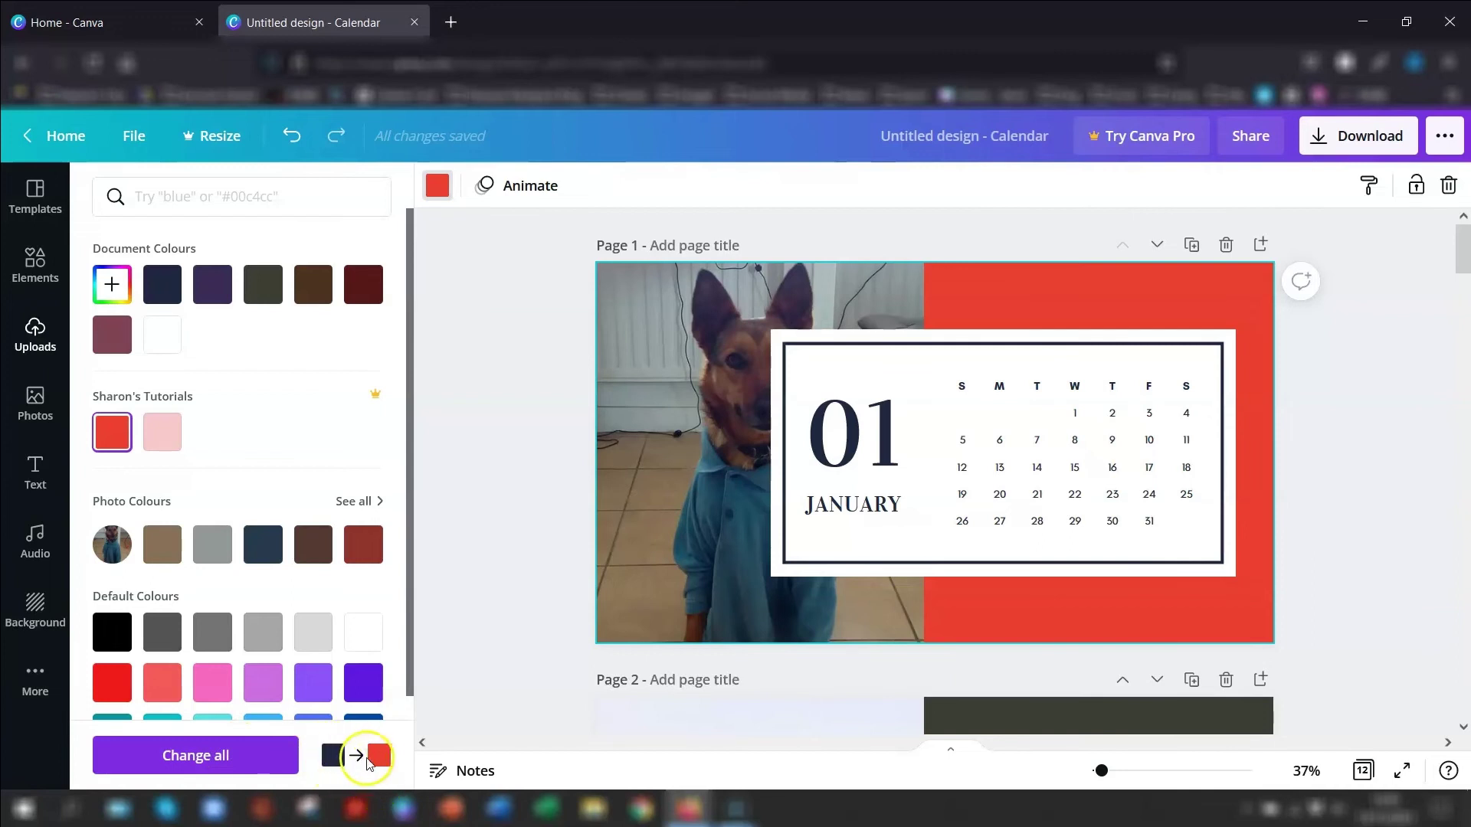
click(236, 755)
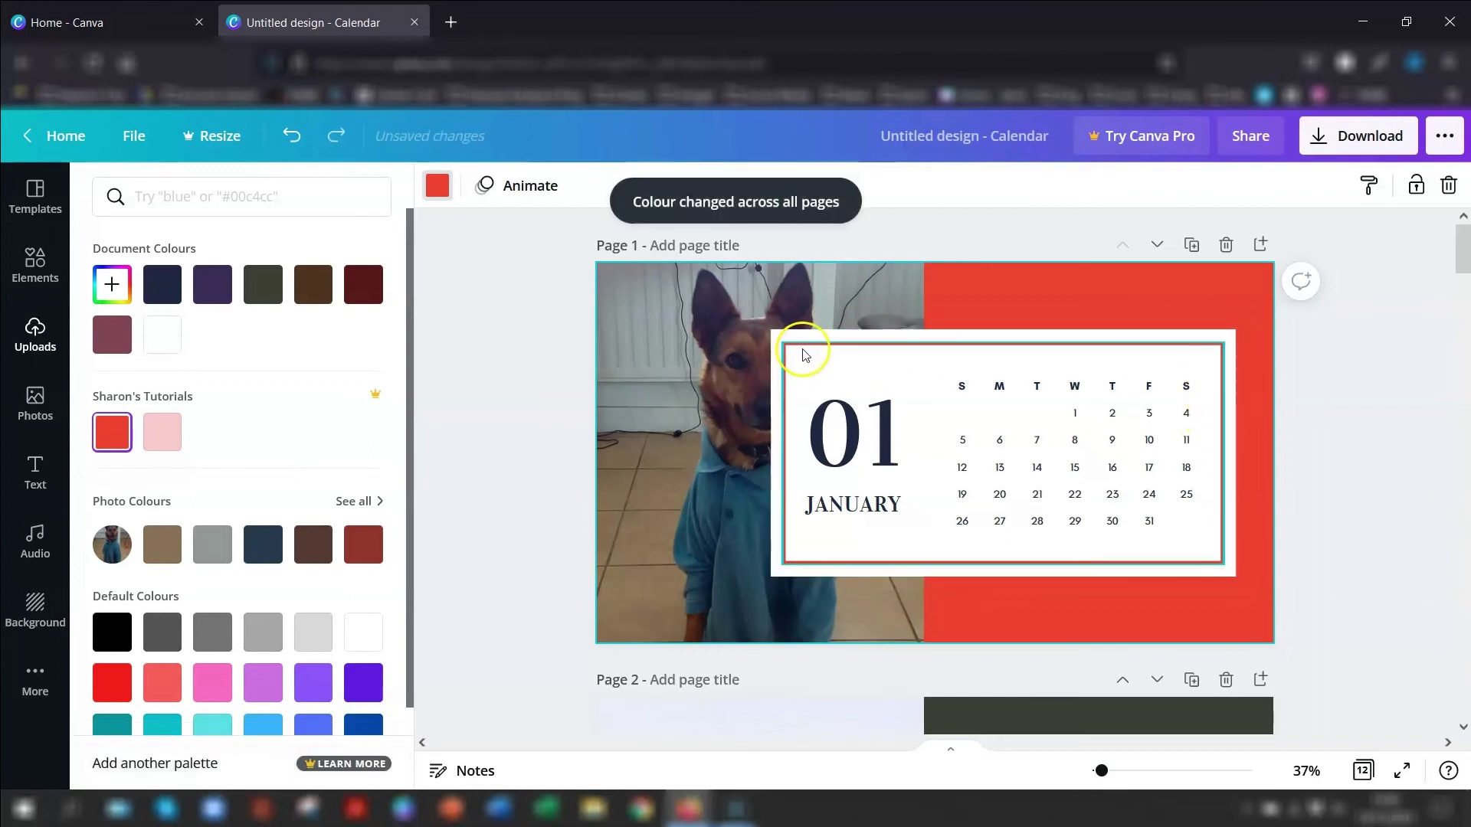
click(1364, 446)
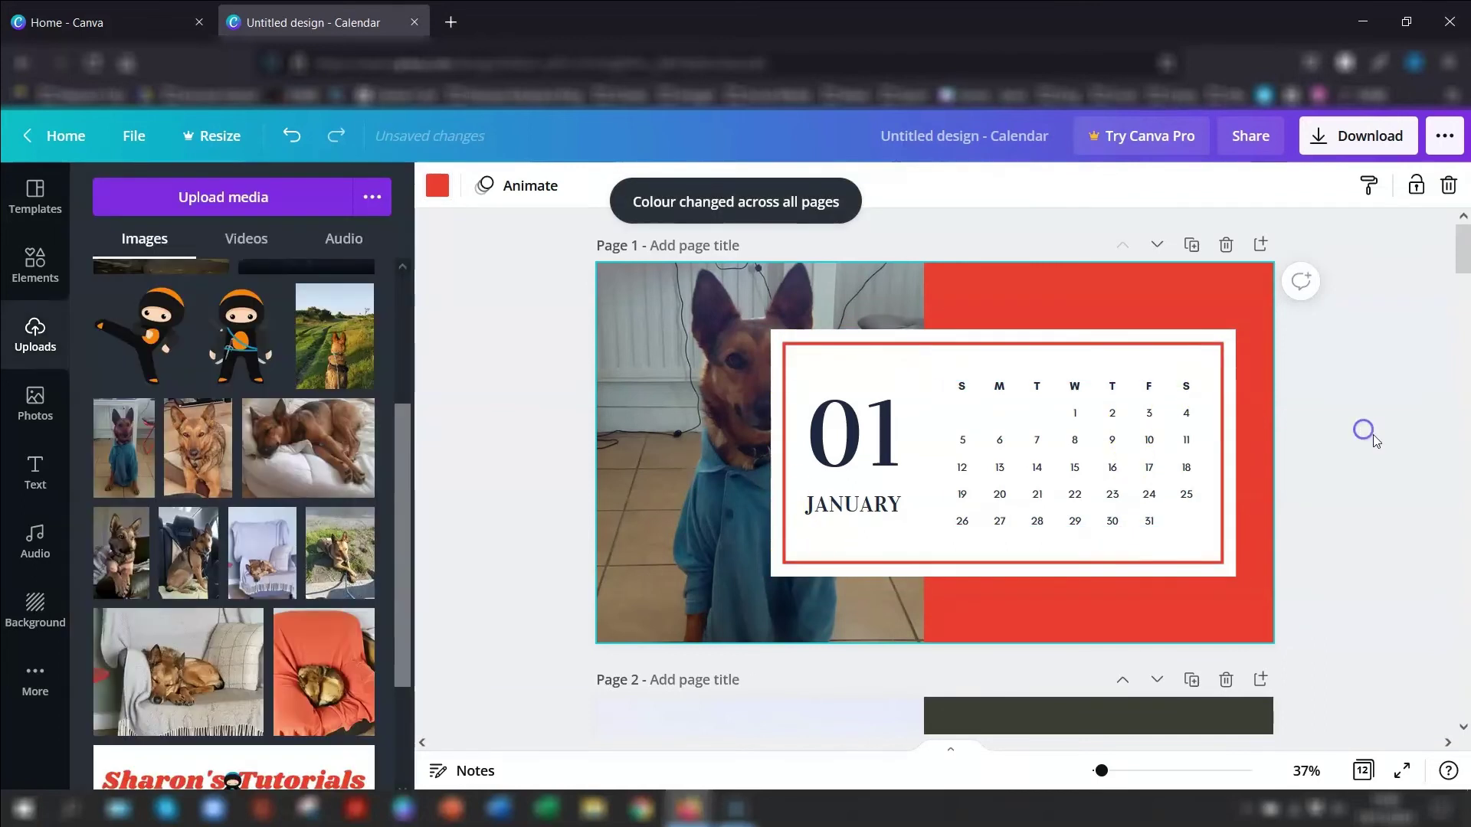
Step: Recolour the 01 JANUARY text red and replace the navy text colour on all pages
click(866, 455)
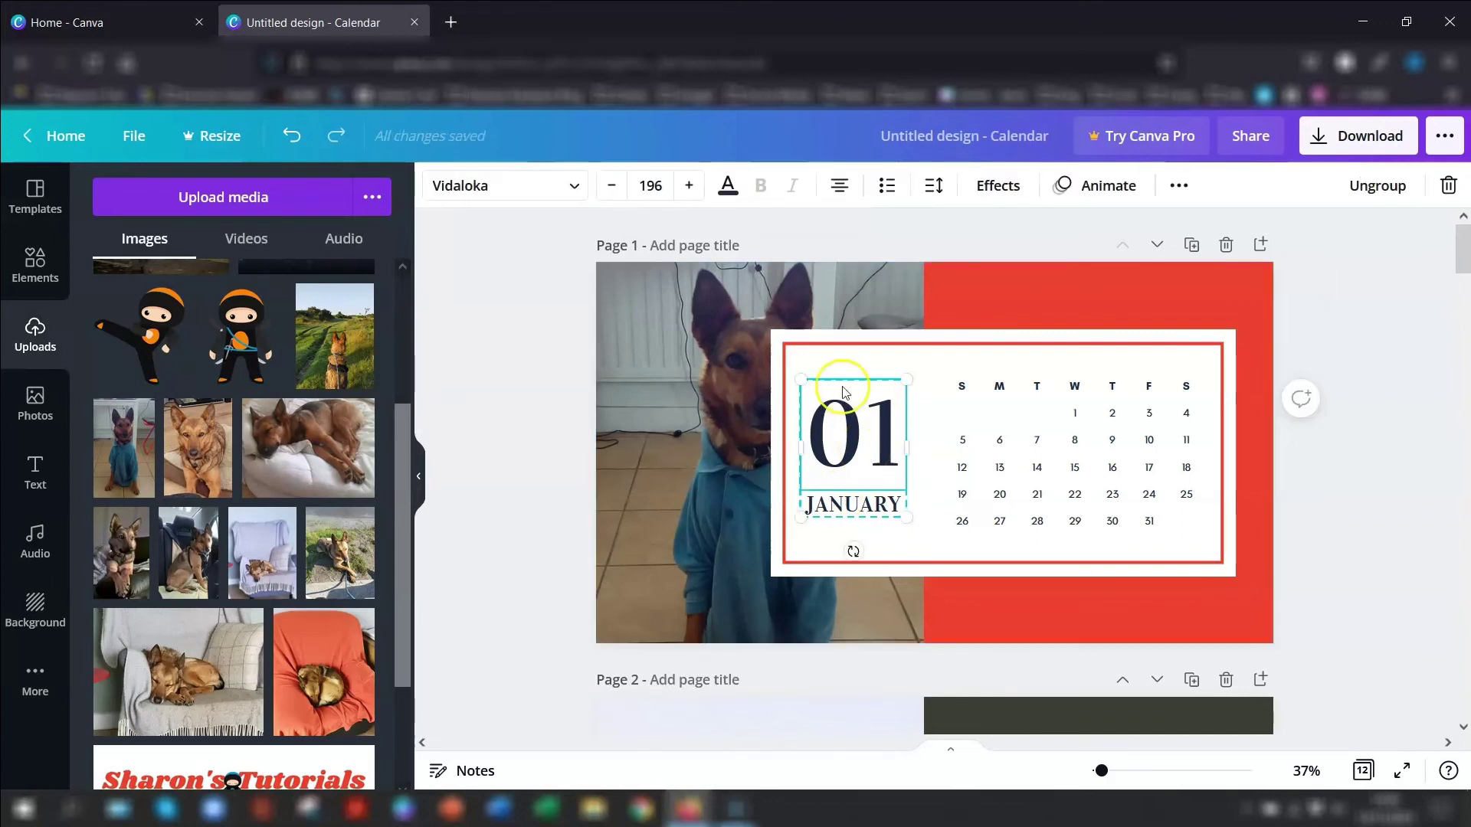
click(728, 187)
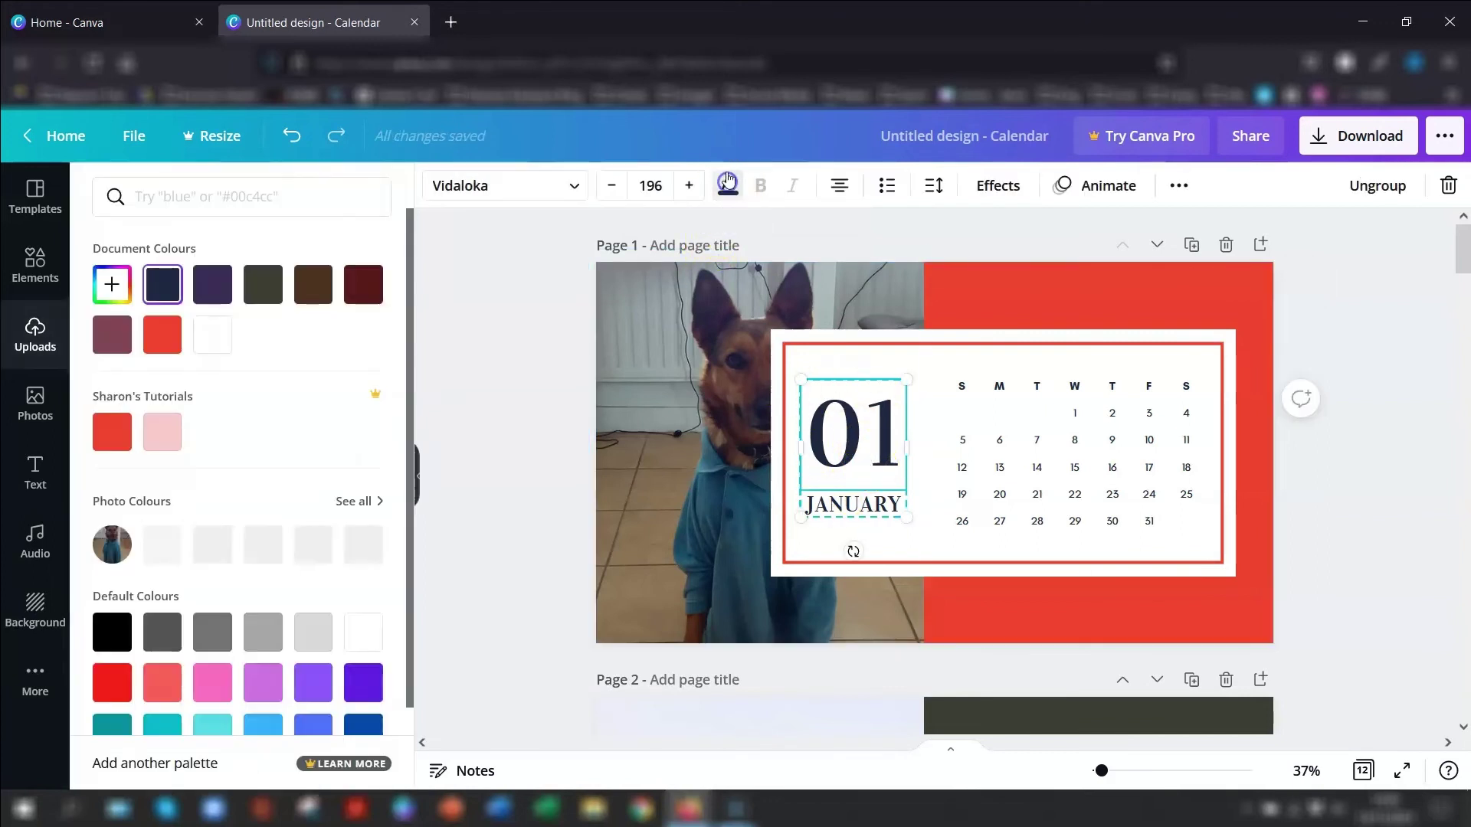
click(108, 433)
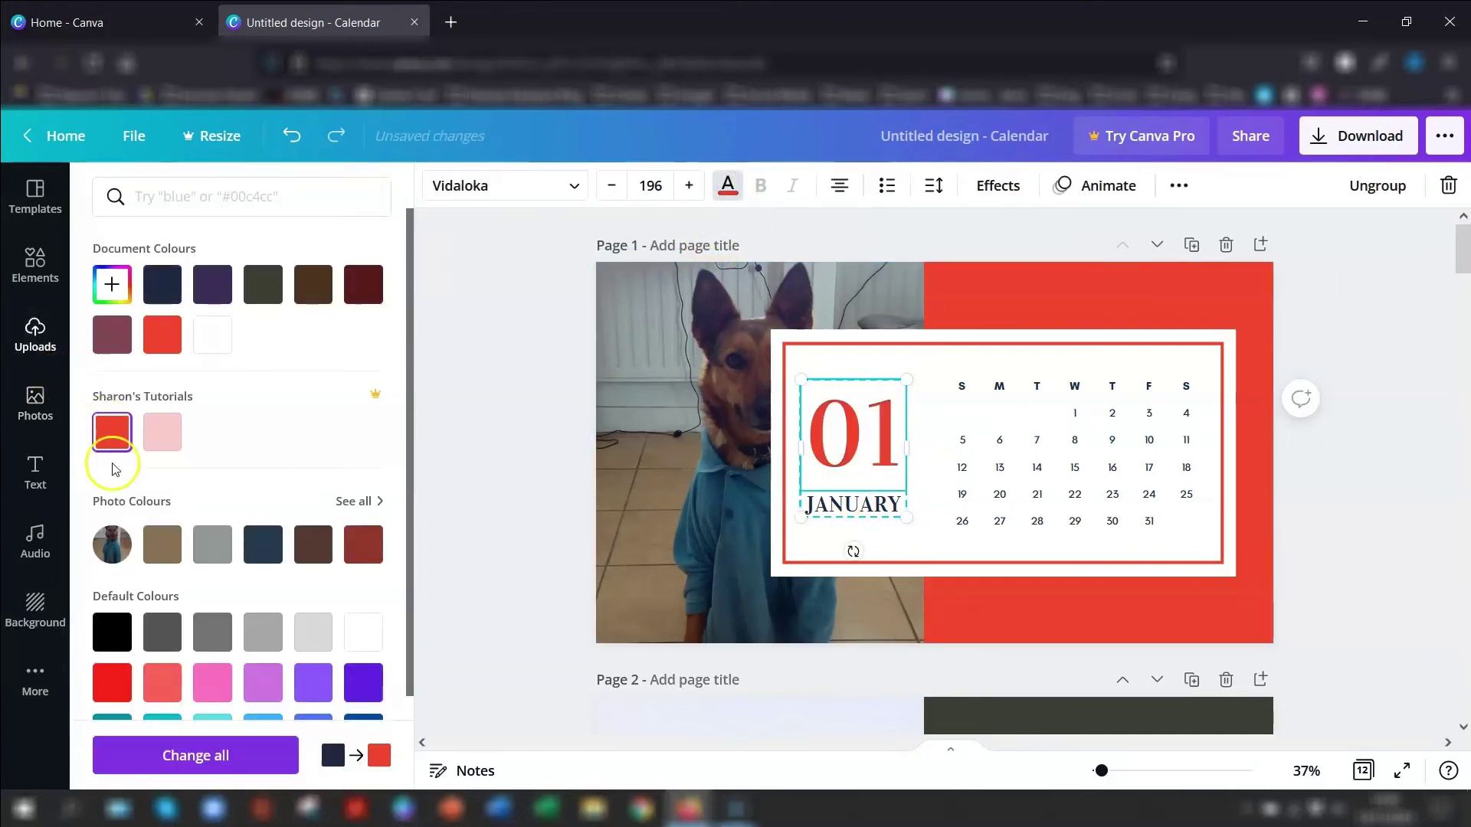
click(127, 757)
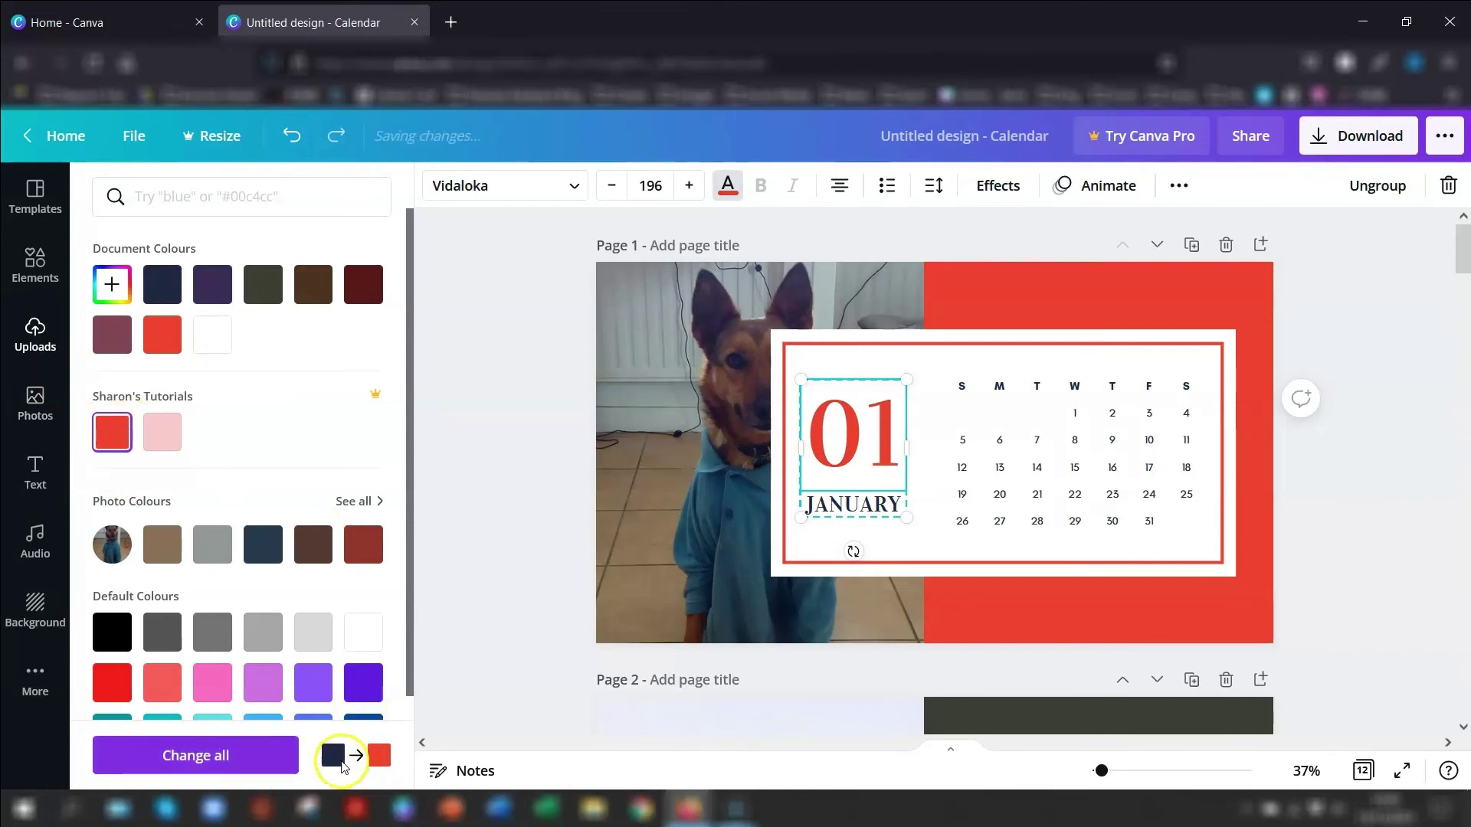
click(214, 755)
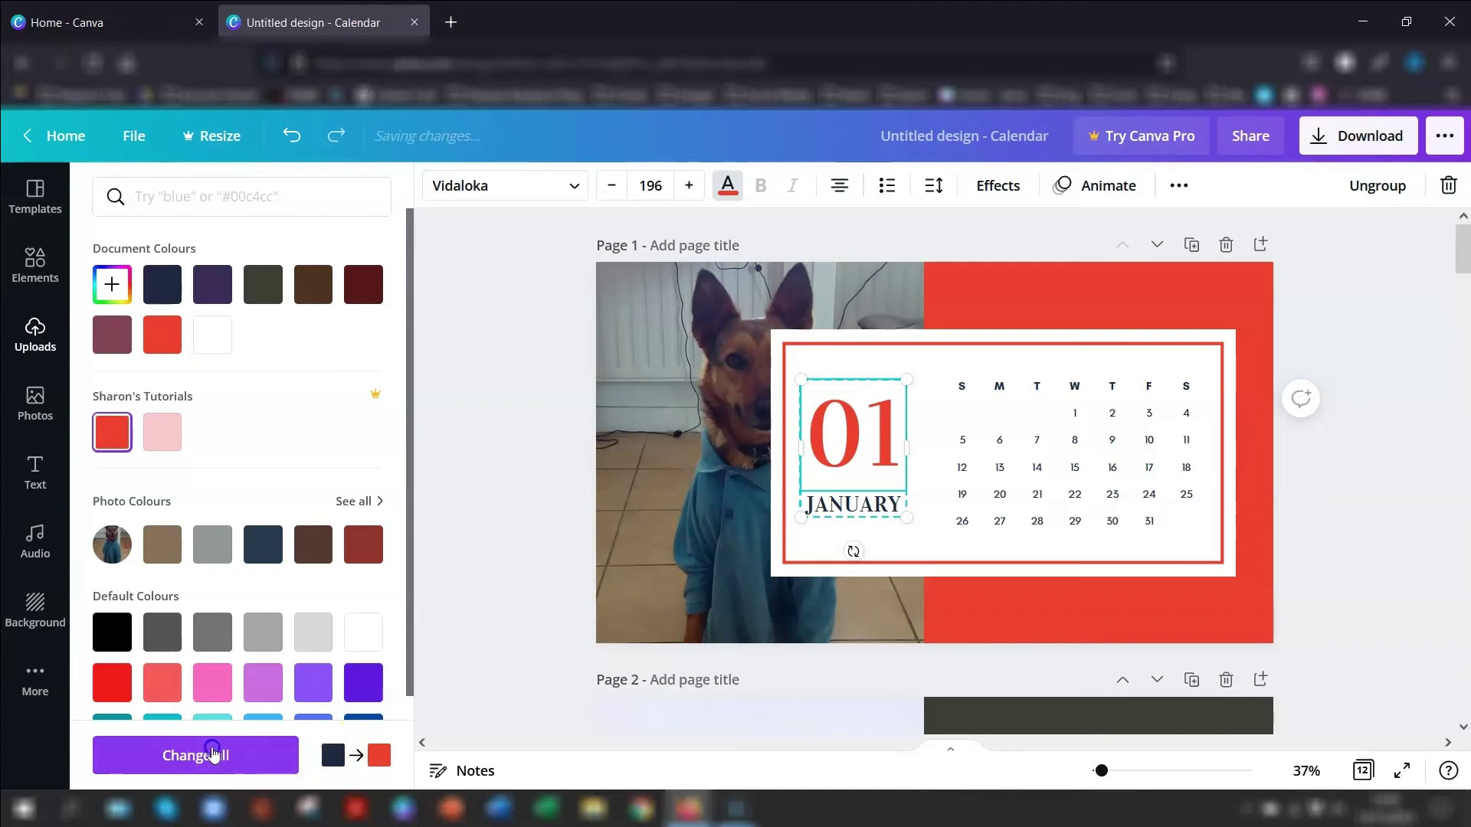
click(1365, 294)
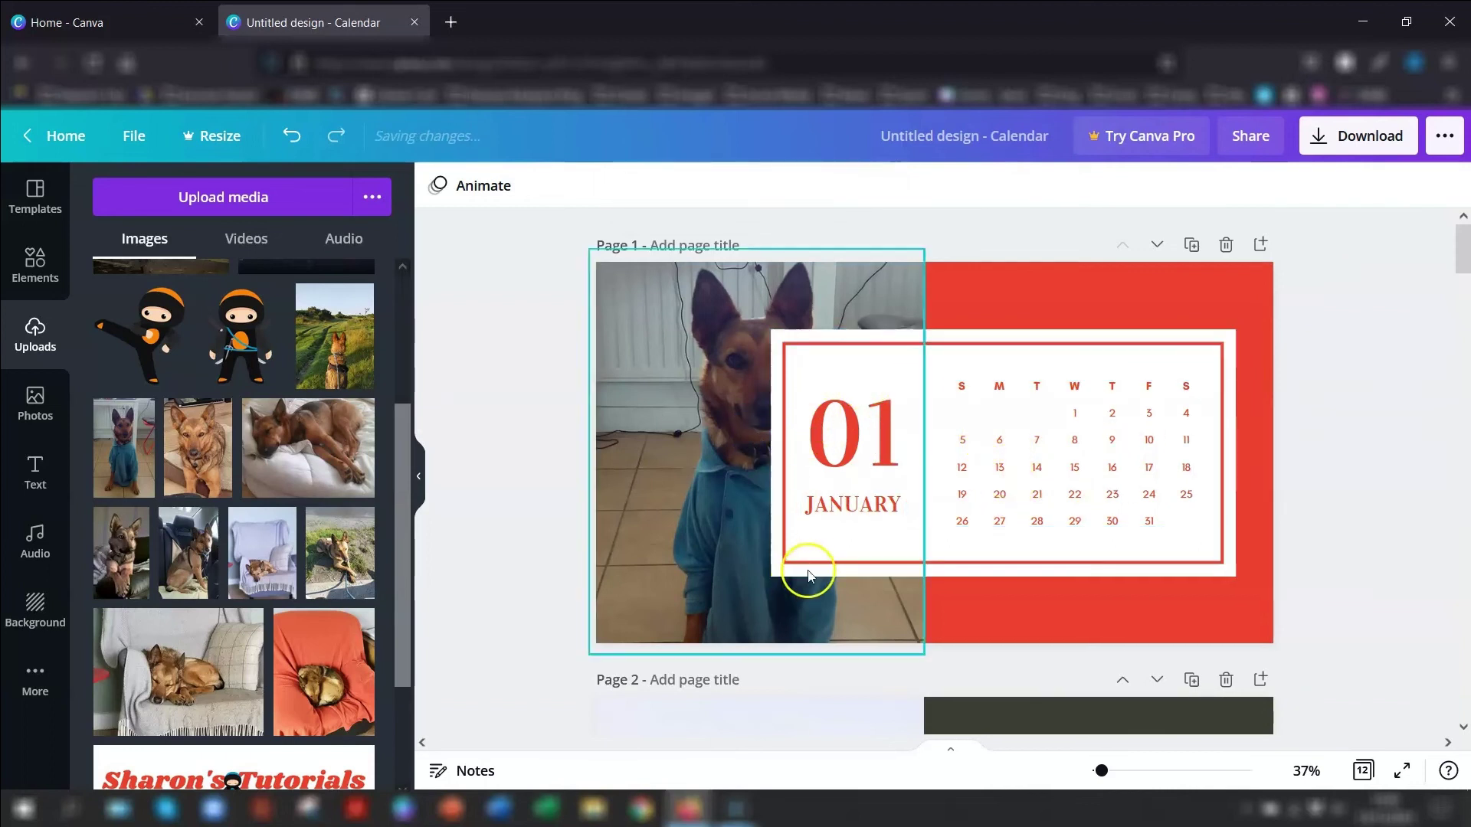
Step: Shrink the white calendar box onto the red half and move 01 JANUARY right into it
click(778, 567)
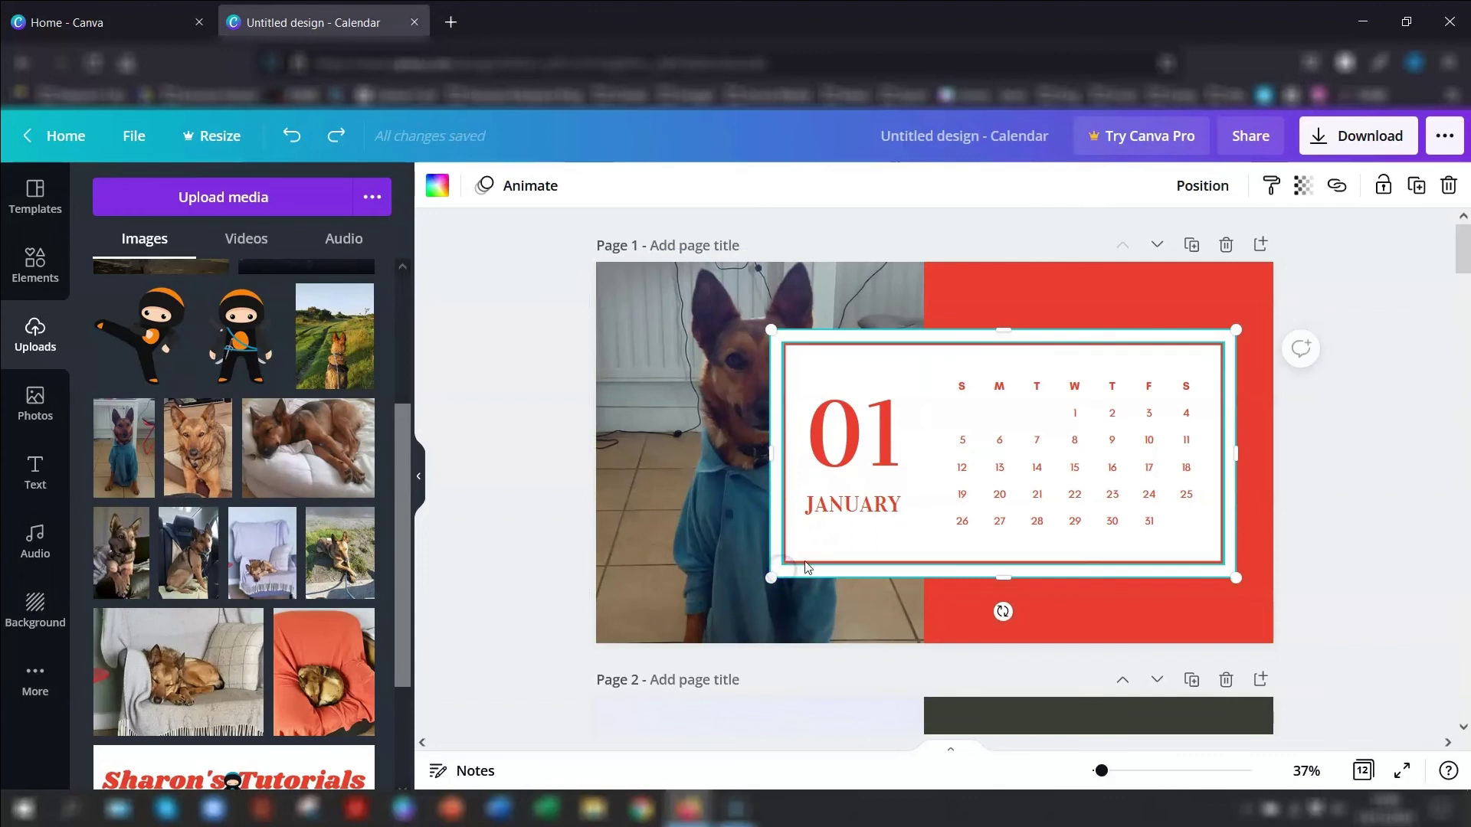
click(811, 565)
shift+click(695, 623)
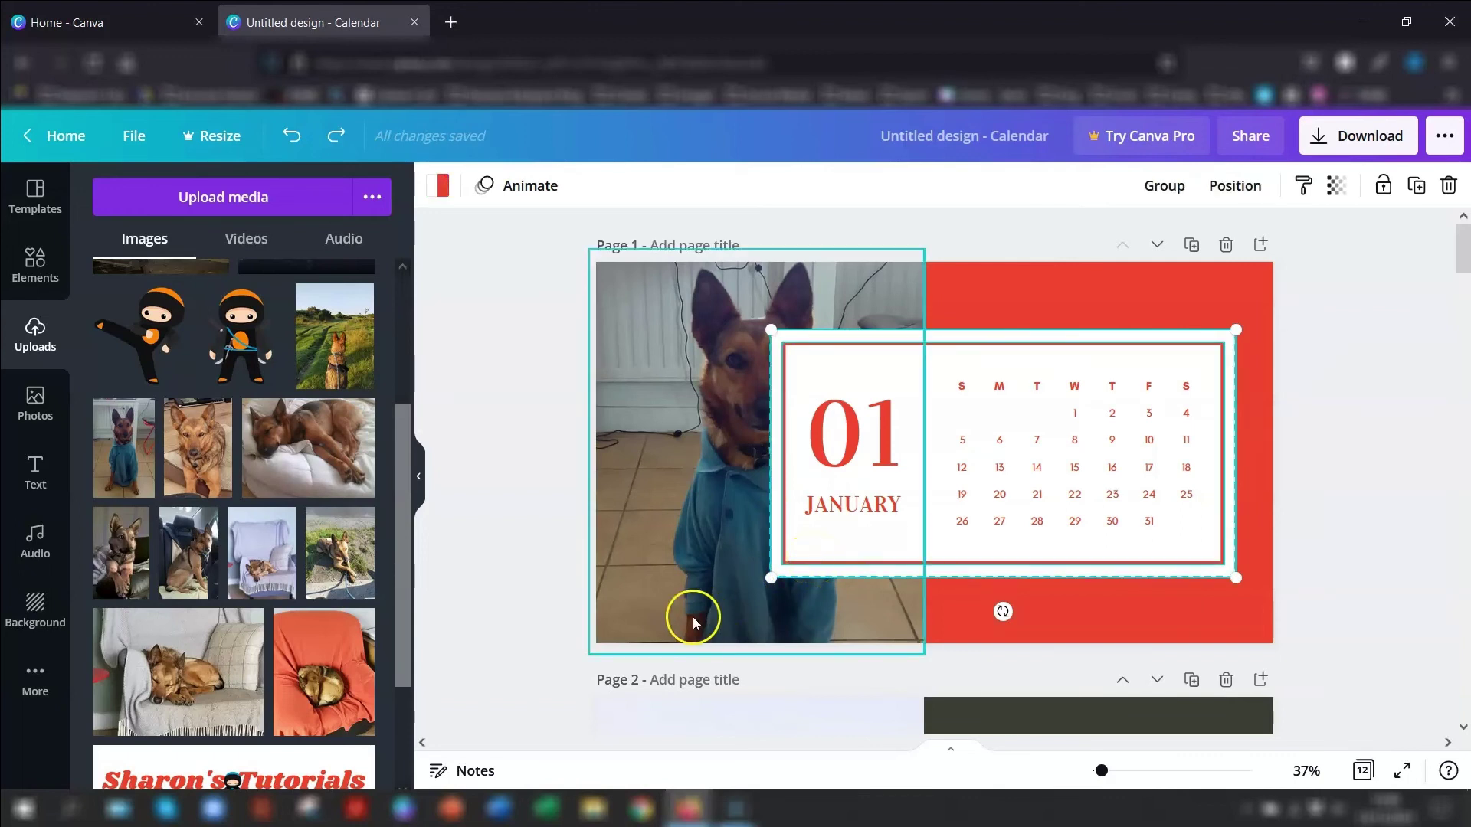
drag(770, 578, 840, 566)
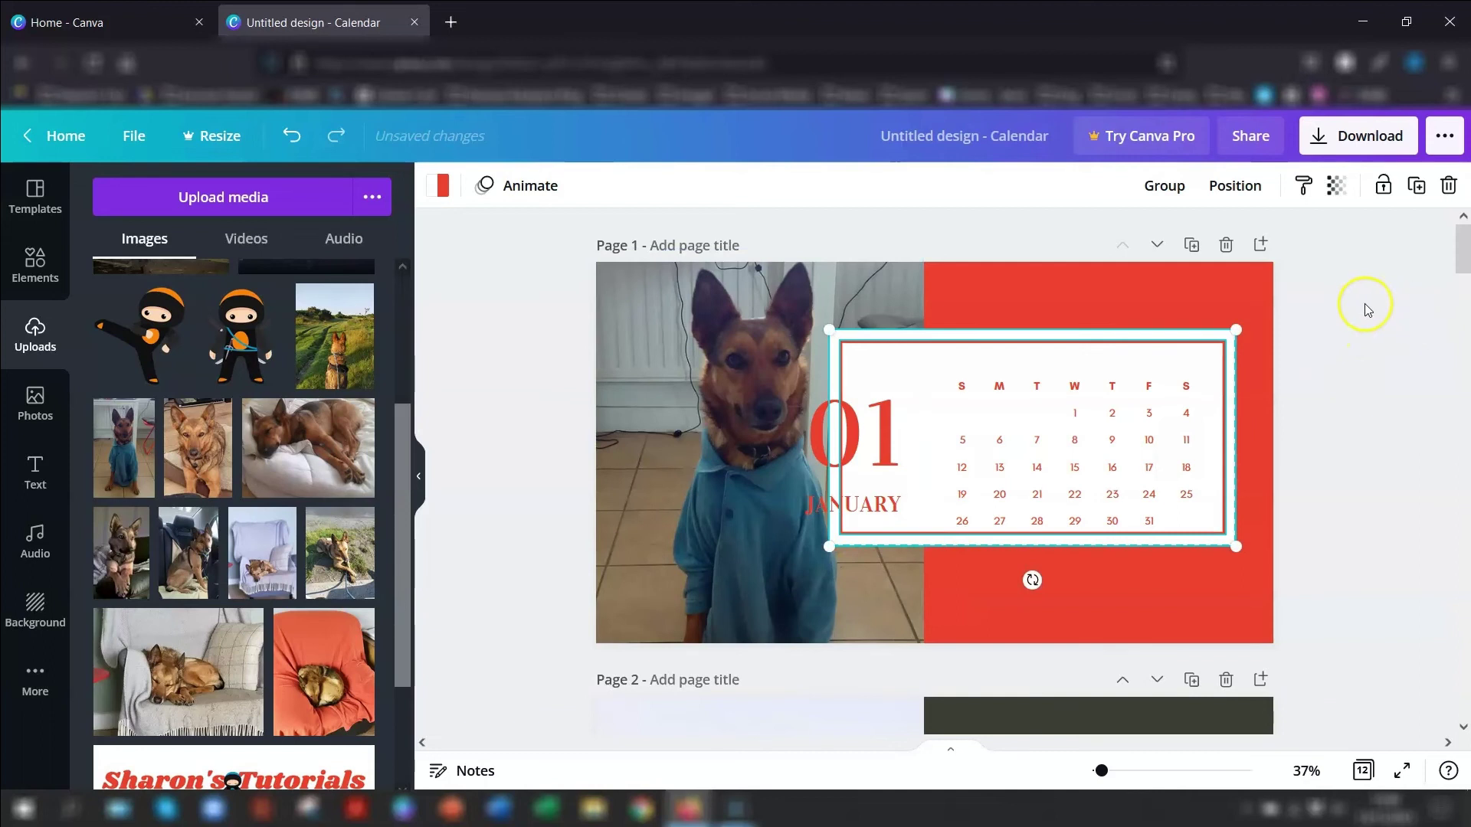
drag(855, 425, 895, 423)
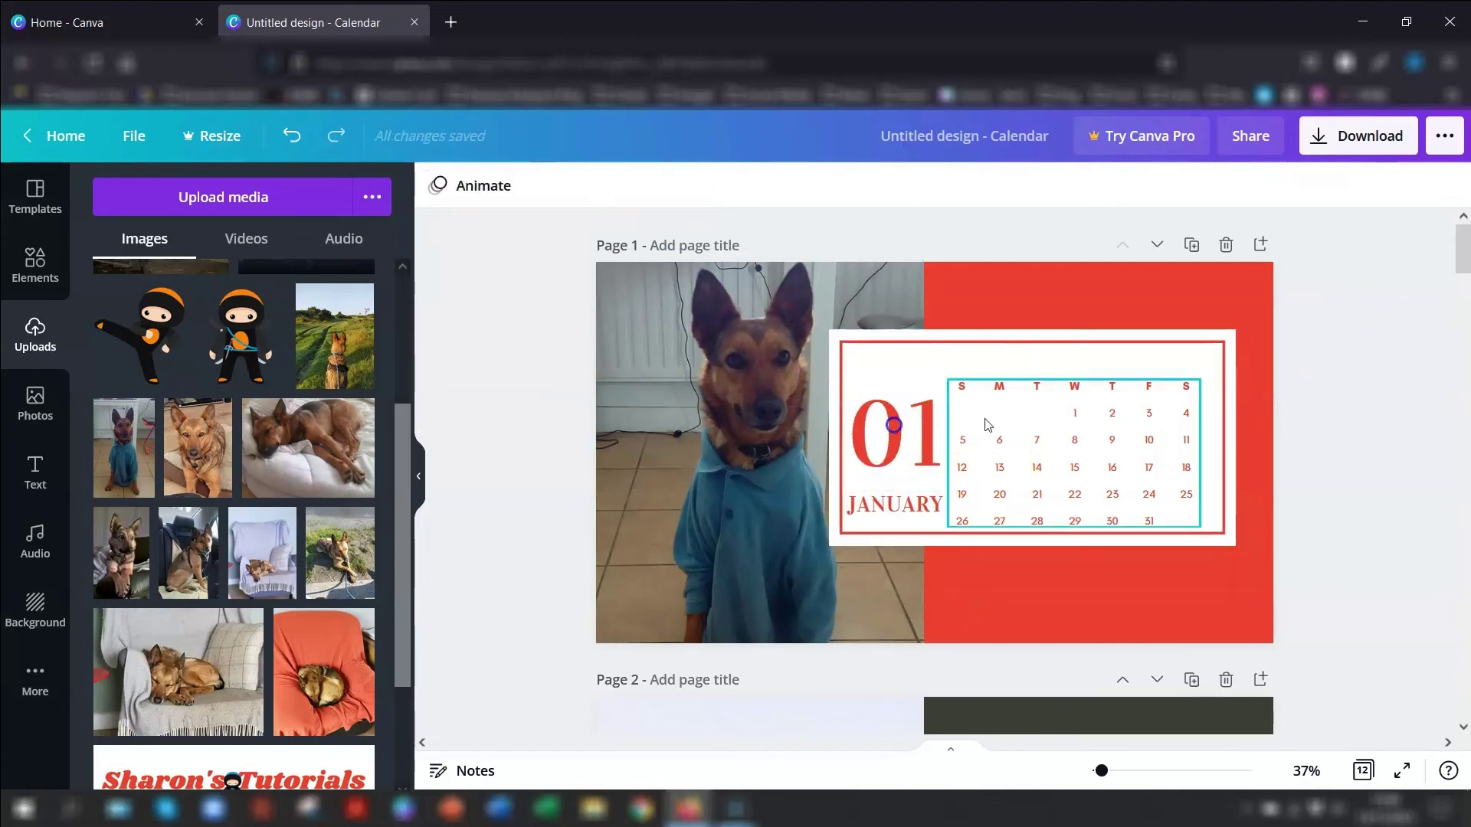
Step: Move the date grid up slightly and nudge 01 JANUARY up to line up with it
click(1068, 445)
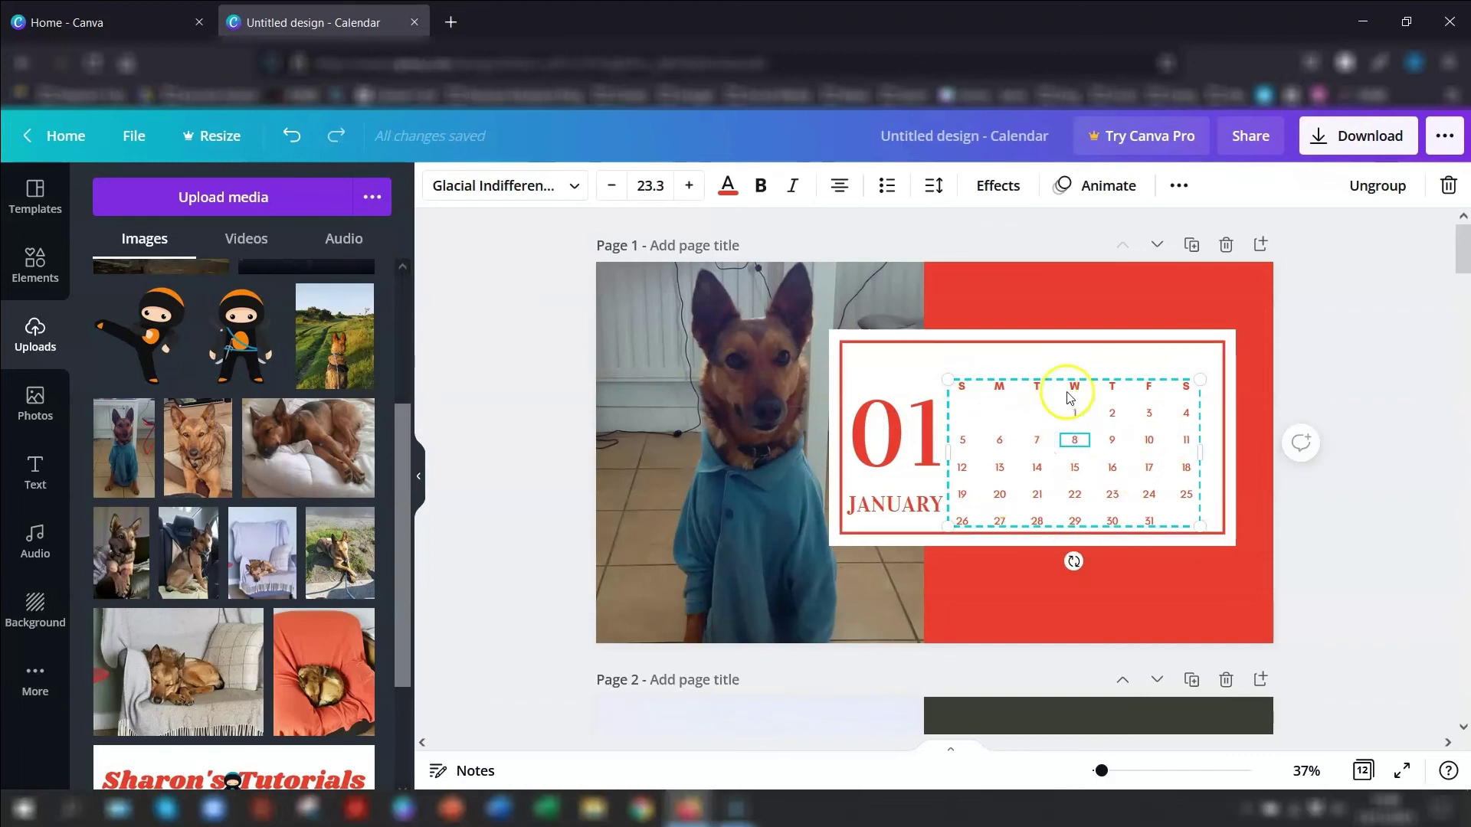
click(1340, 357)
drag(1072, 461, 1074, 440)
click(1346, 319)
click(890, 452)
drag(891, 452, 895, 439)
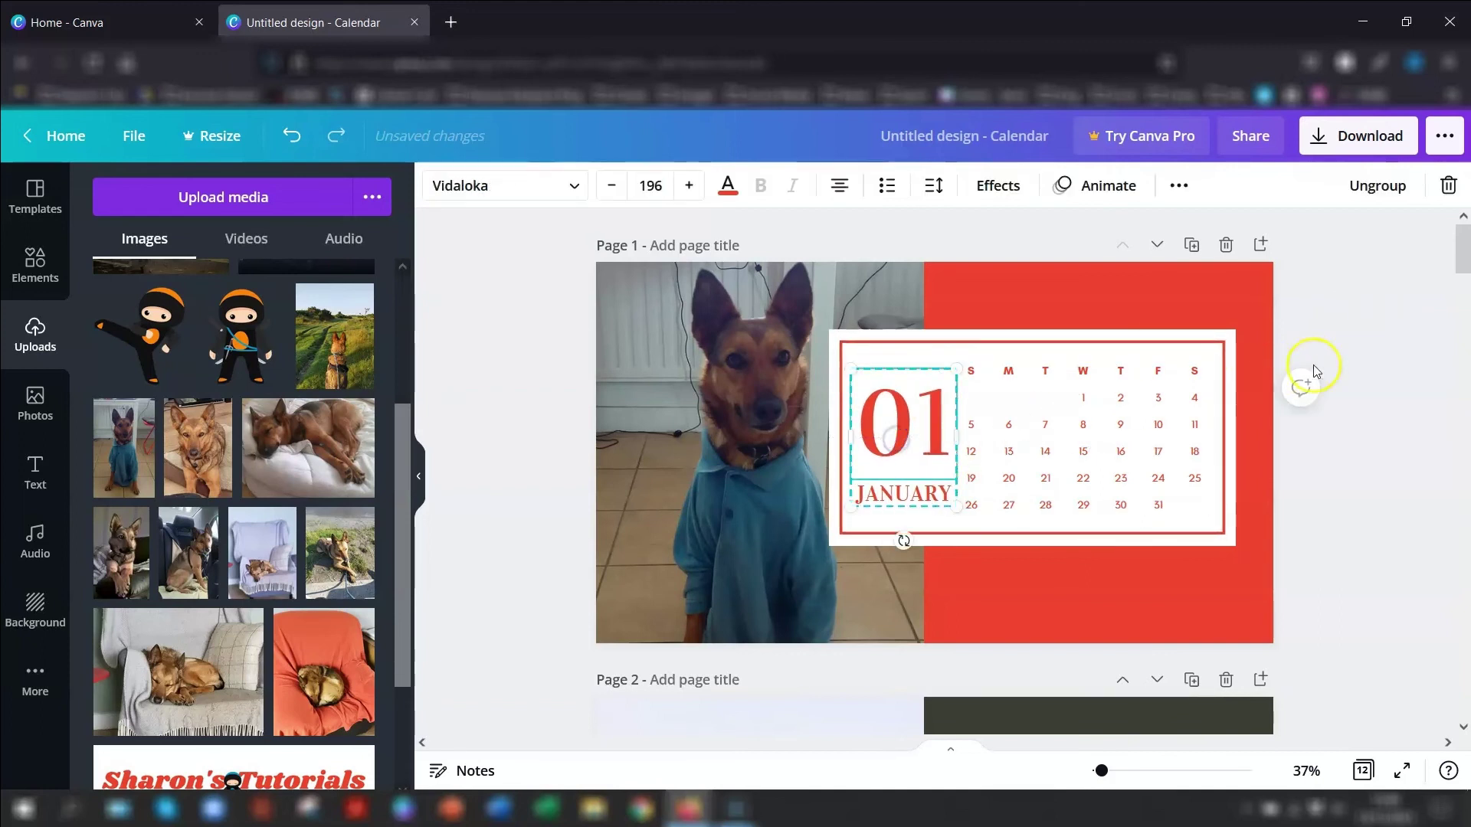
click(1410, 320)
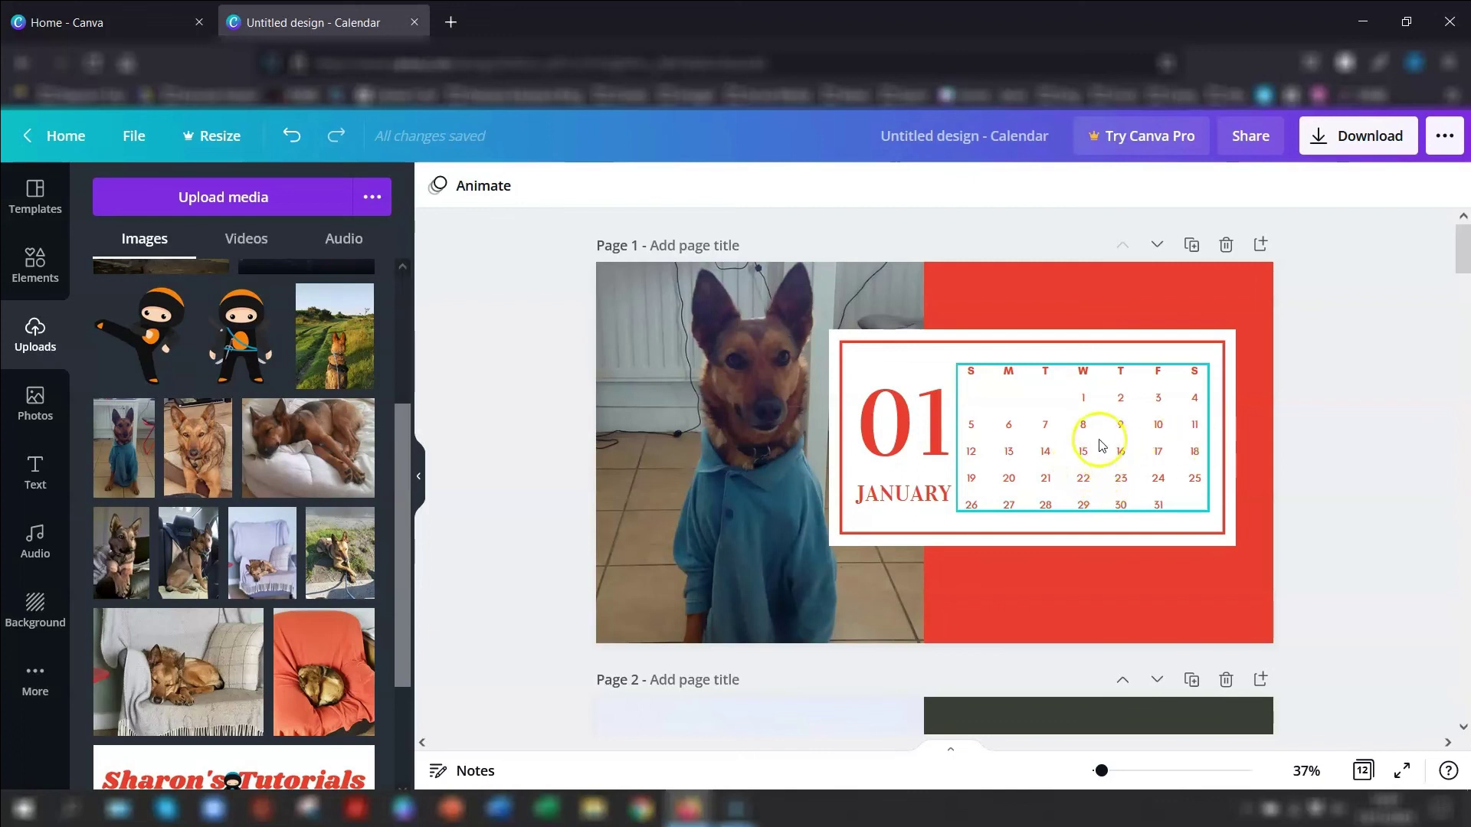
Step: Ungroup the January date grid and delete the date 1, 2 and 3 cells
click(1087, 405)
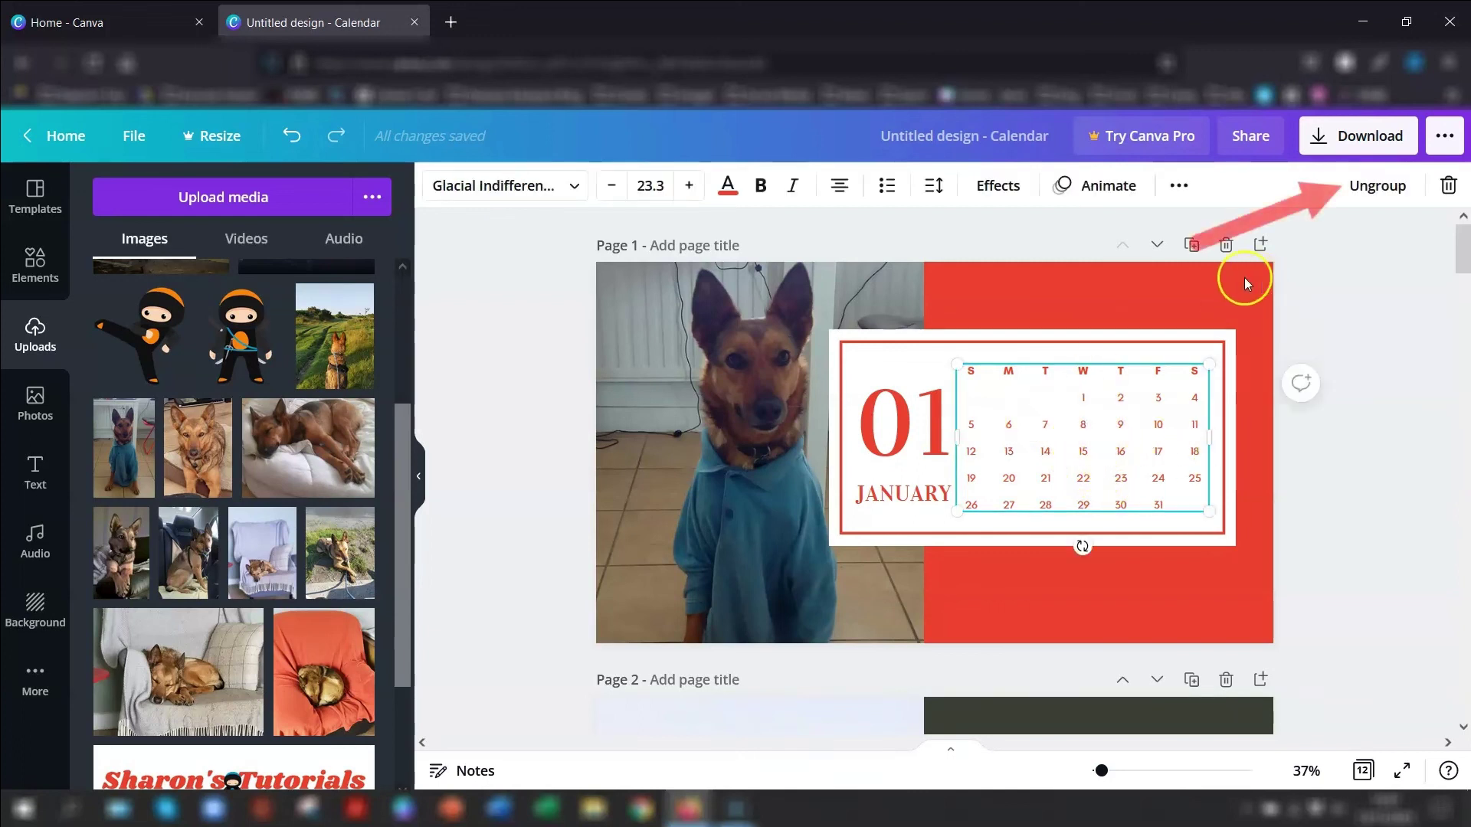
click(1376, 192)
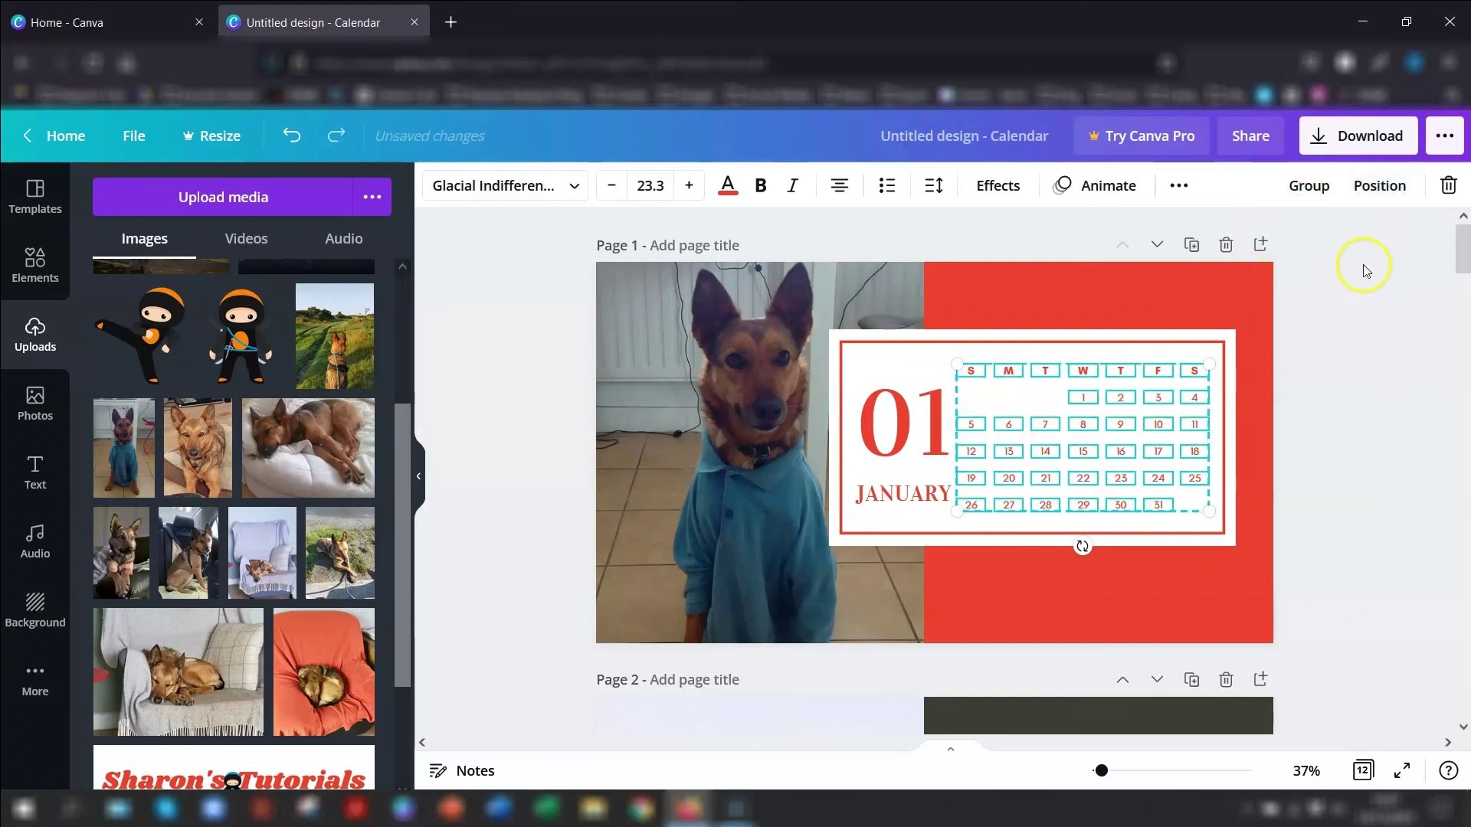
click(1331, 383)
click(1089, 406)
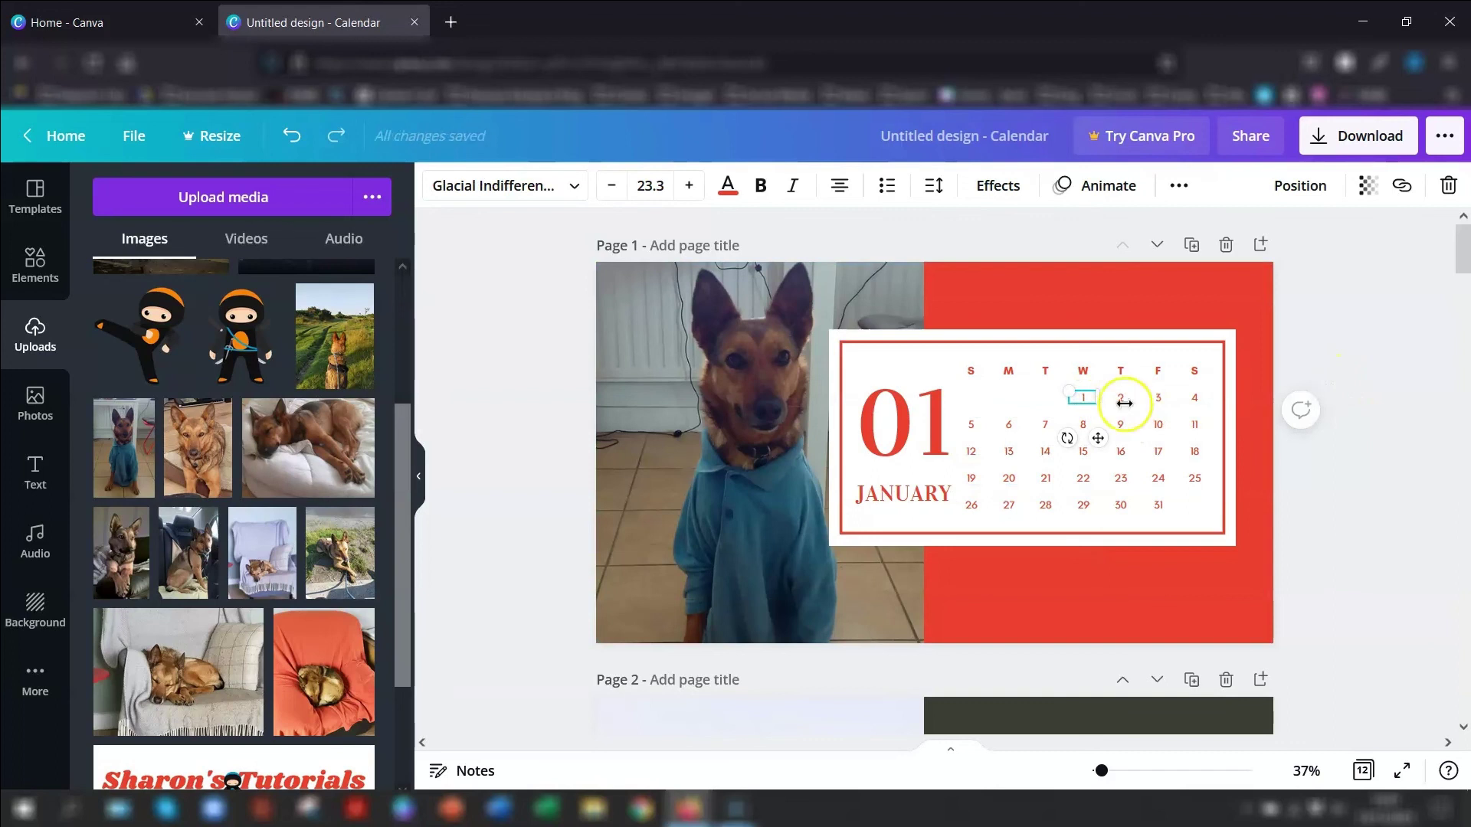
key(Delete)
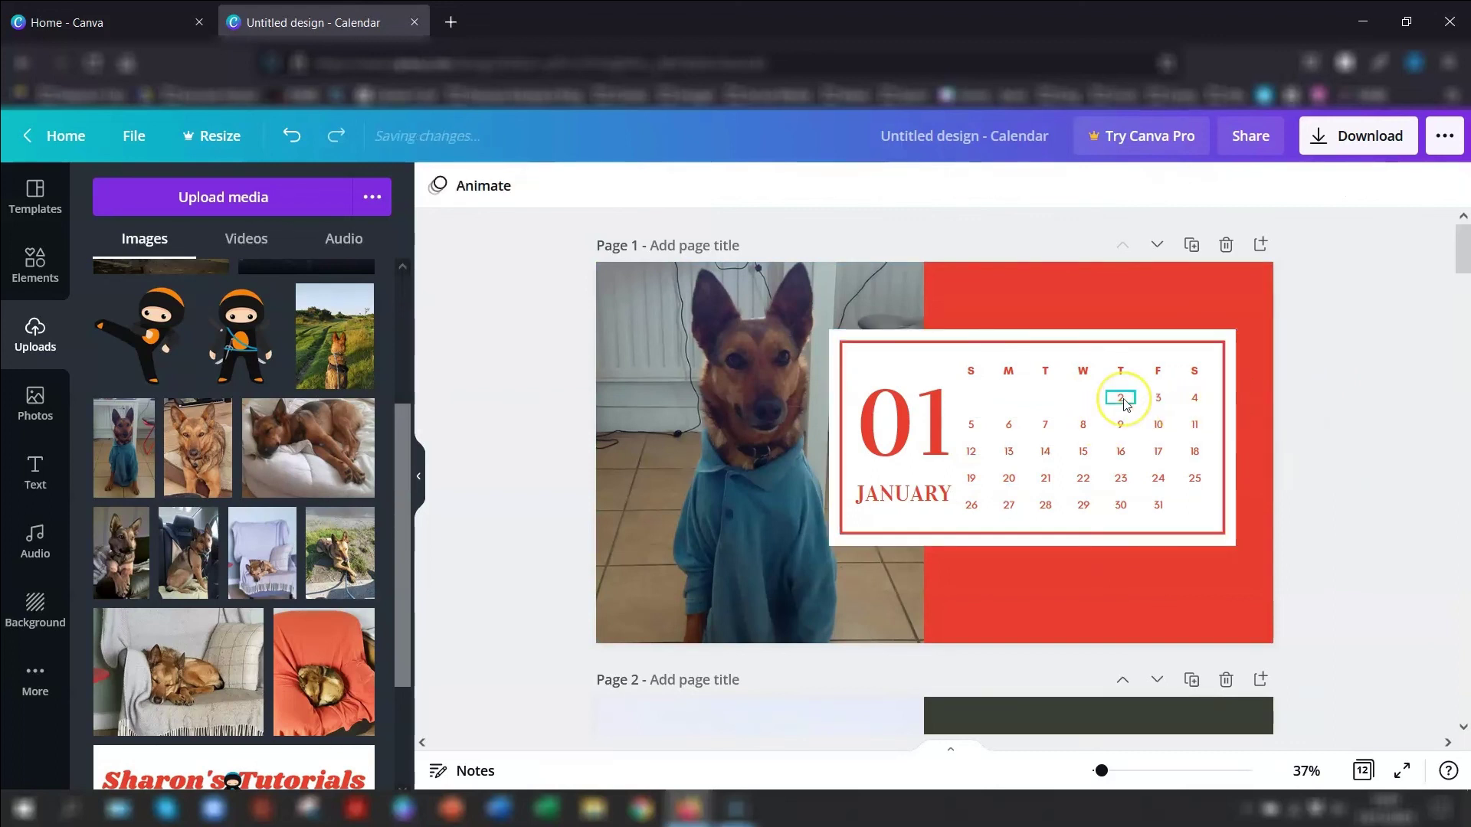
click(1120, 398)
key(Delete)
click(1159, 397)
key(Delete)
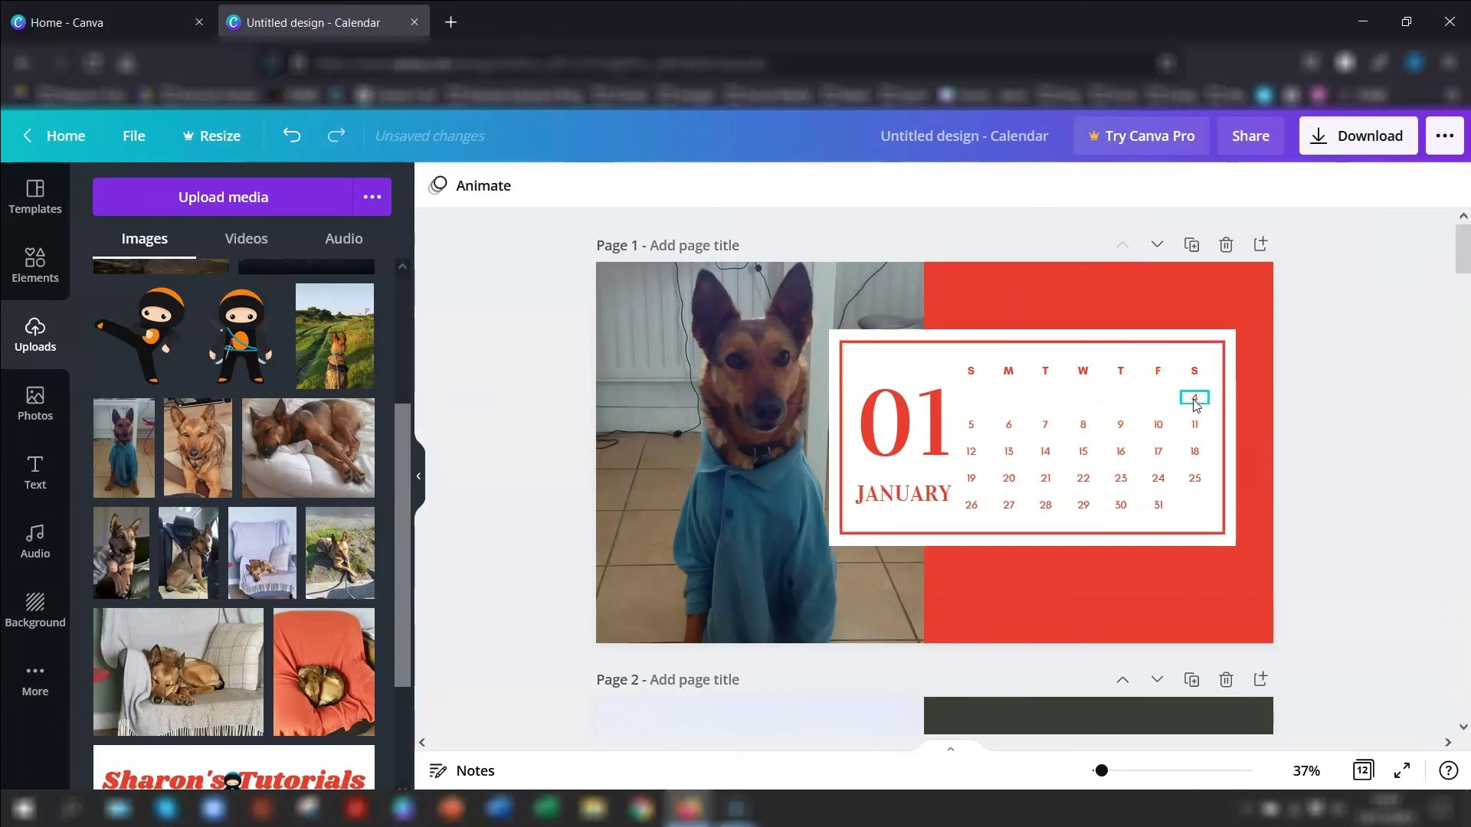
Step: Retype the 4, 5 and 6 date cells as 1, 2 and 3, starting Saturday
click(1197, 400)
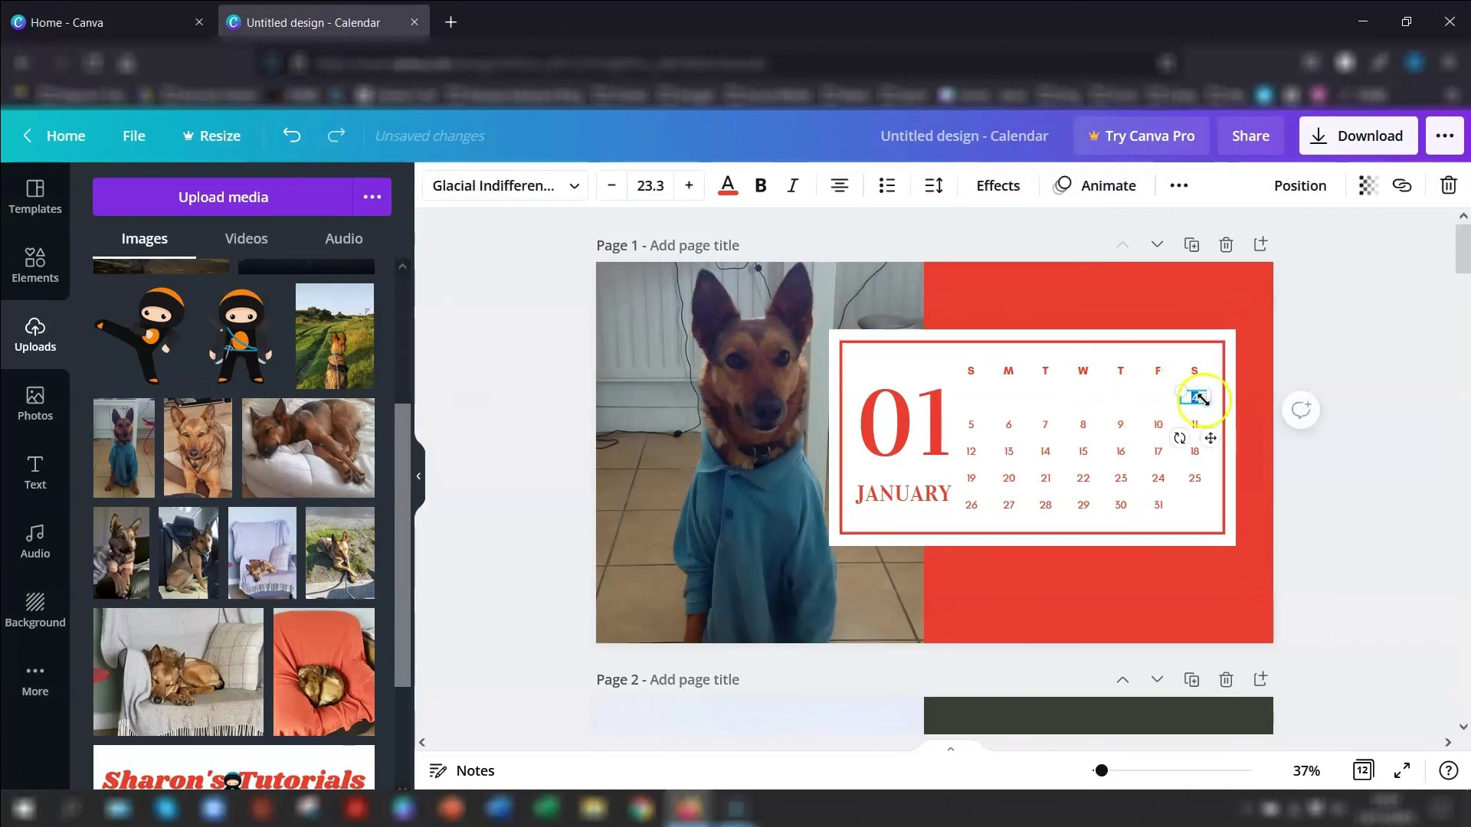
text(1)
double_click(973, 425)
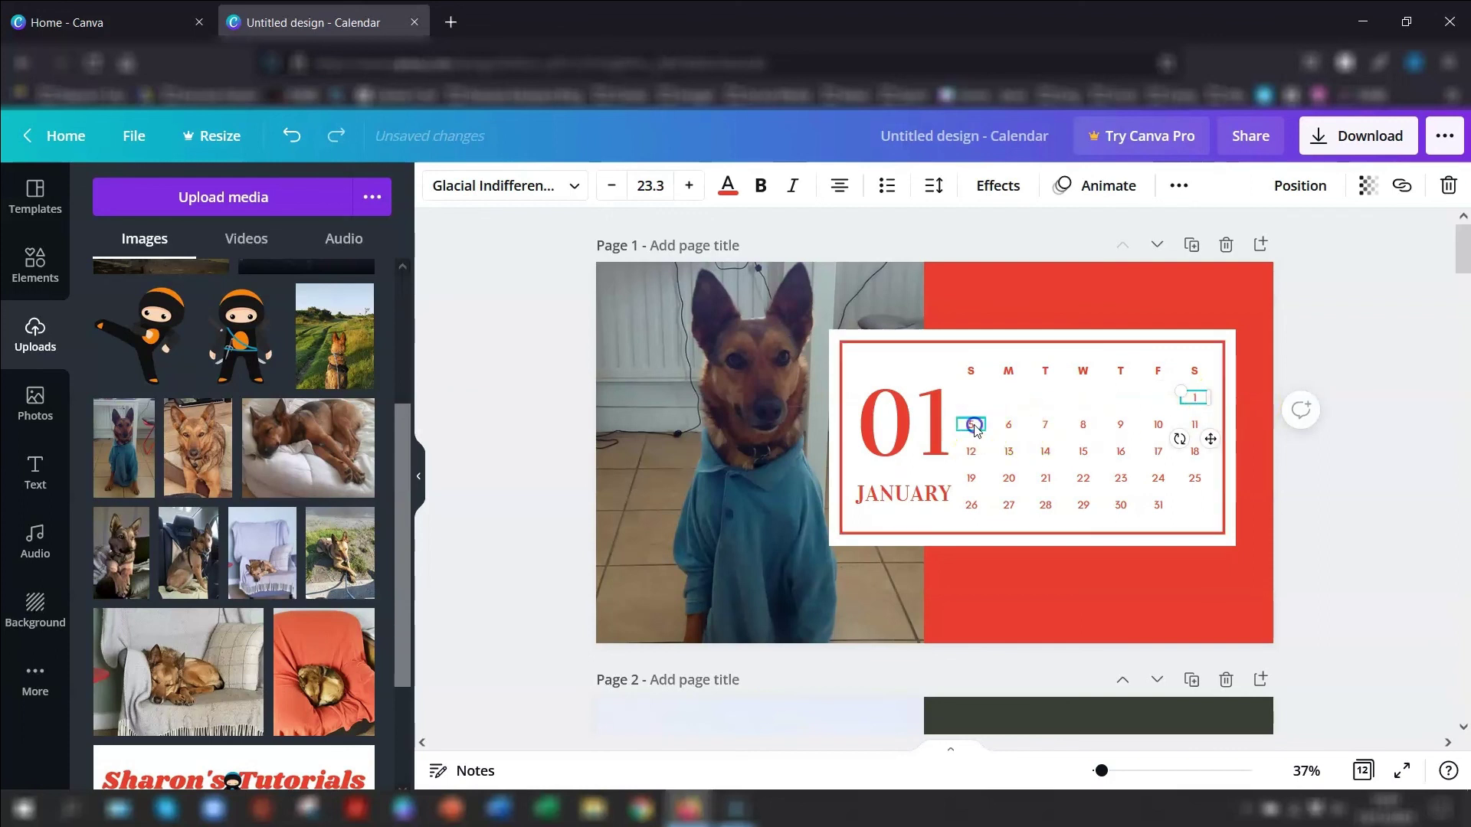
text(2)
double_click(1008, 424)
text(3)
click(1326, 305)
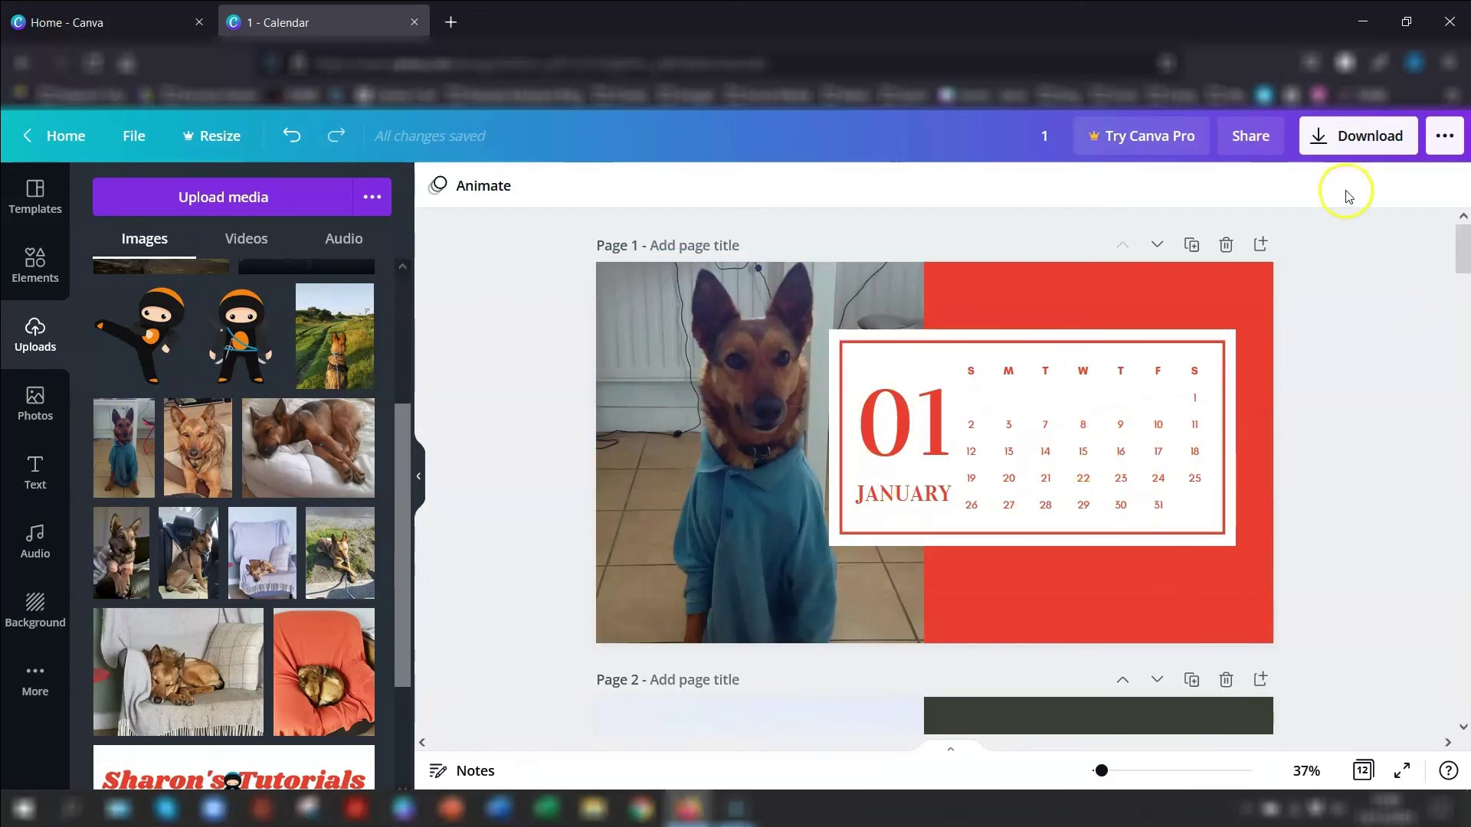
Step: Download the calendar as a PDF Print file with all 12 pages included
click(1319, 145)
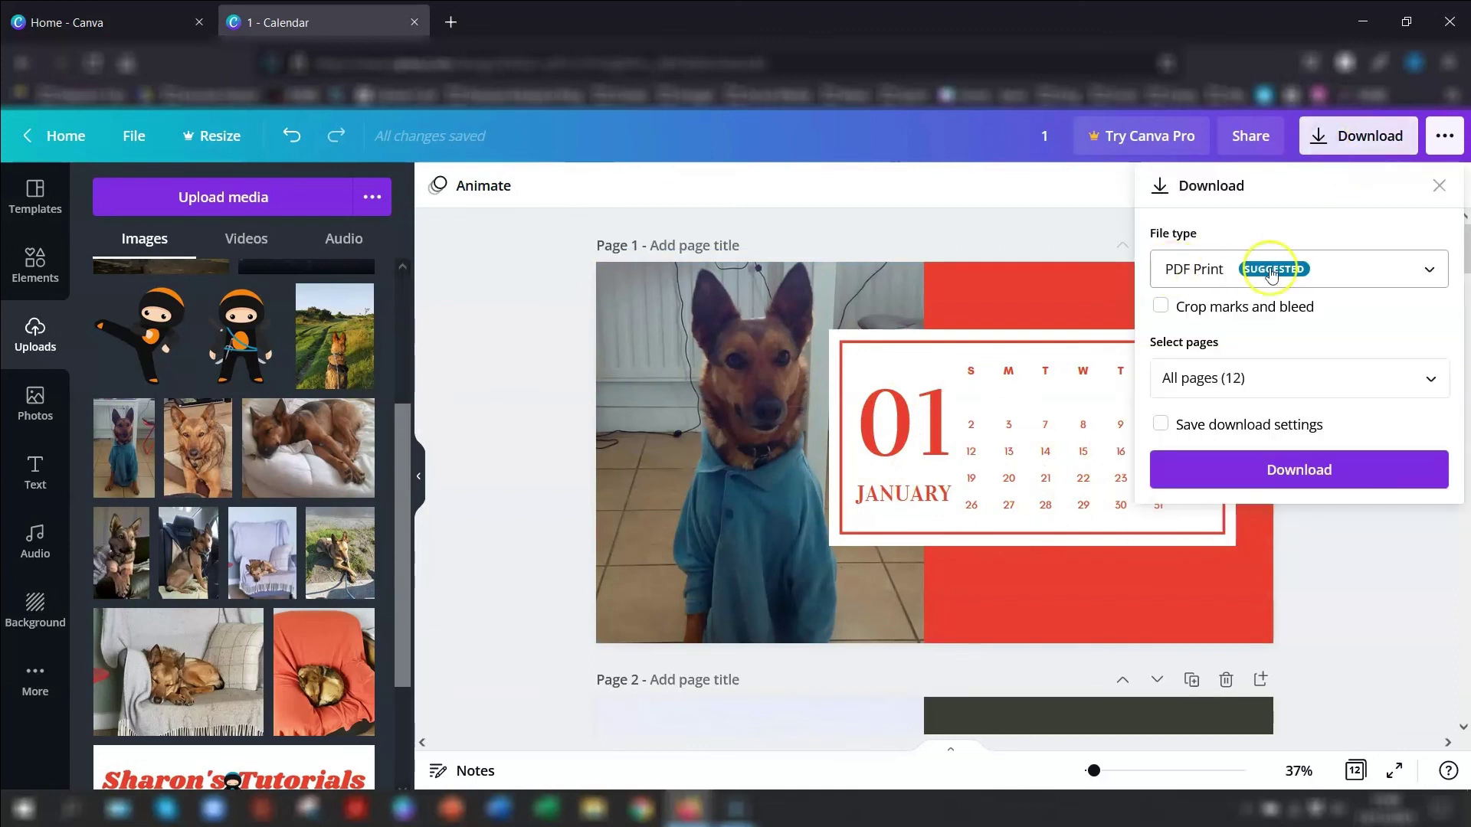
click(1290, 268)
click(1255, 297)
click(1314, 481)
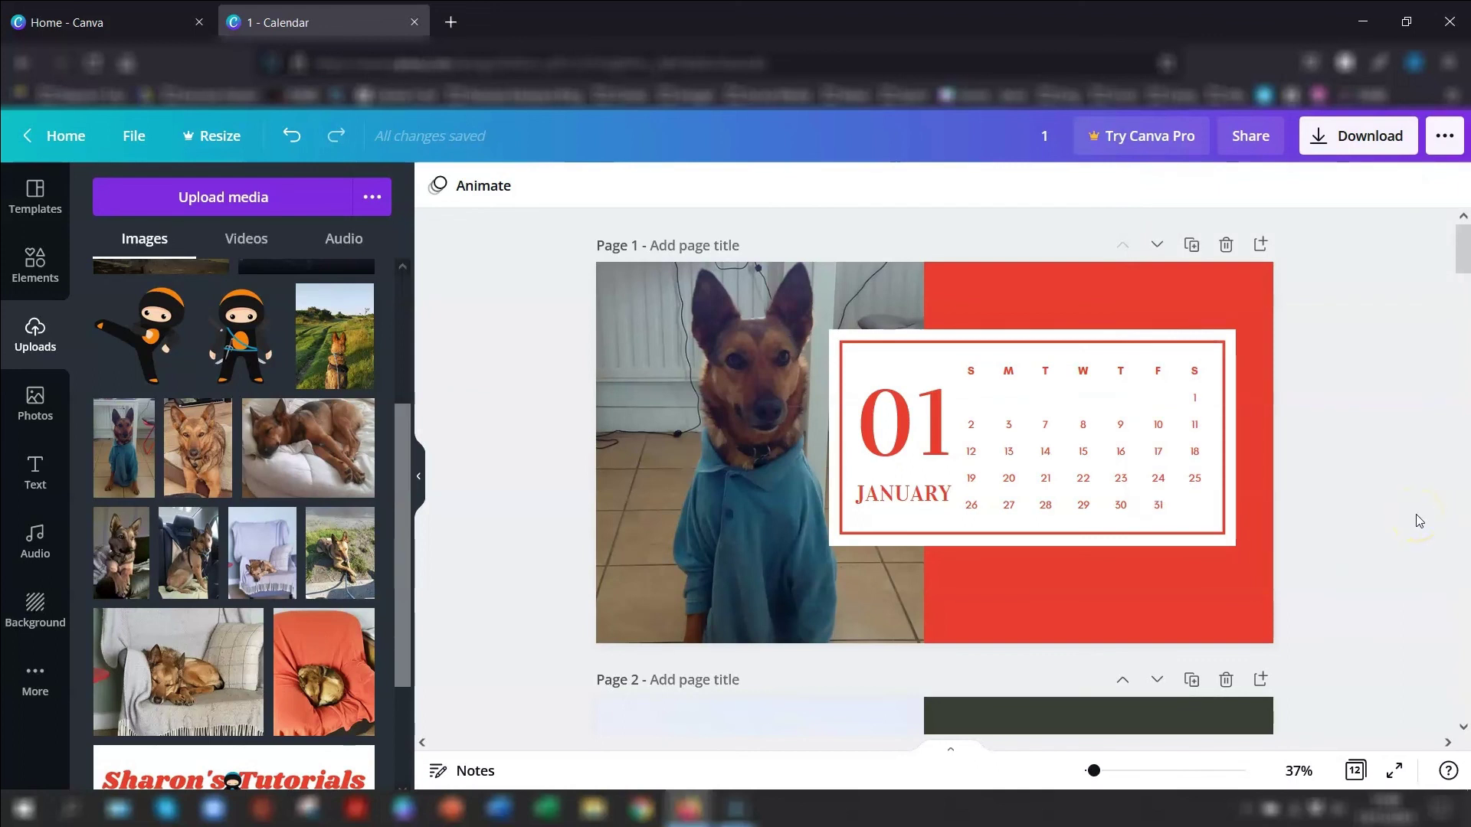
click(1356, 289)
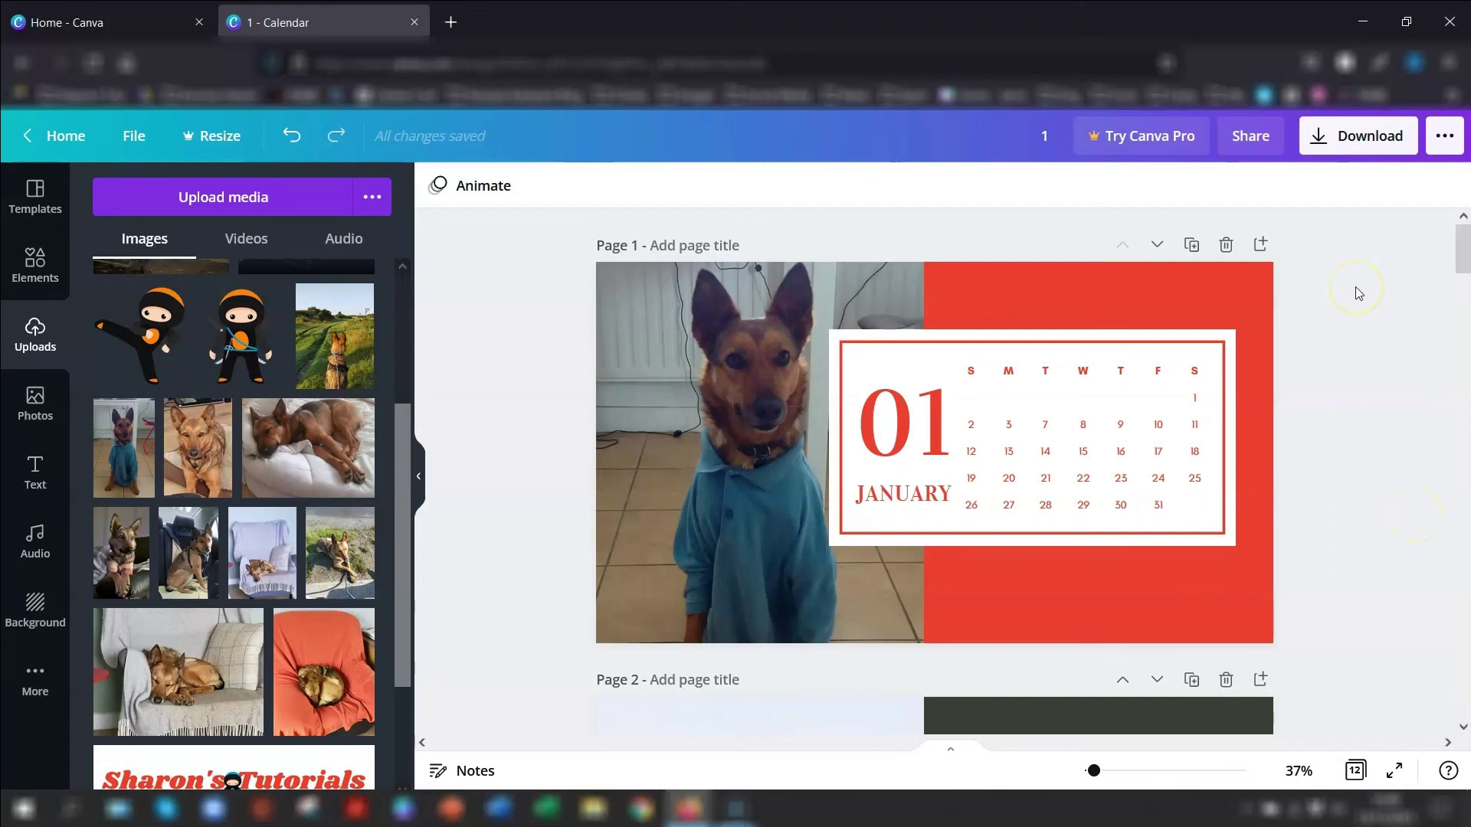